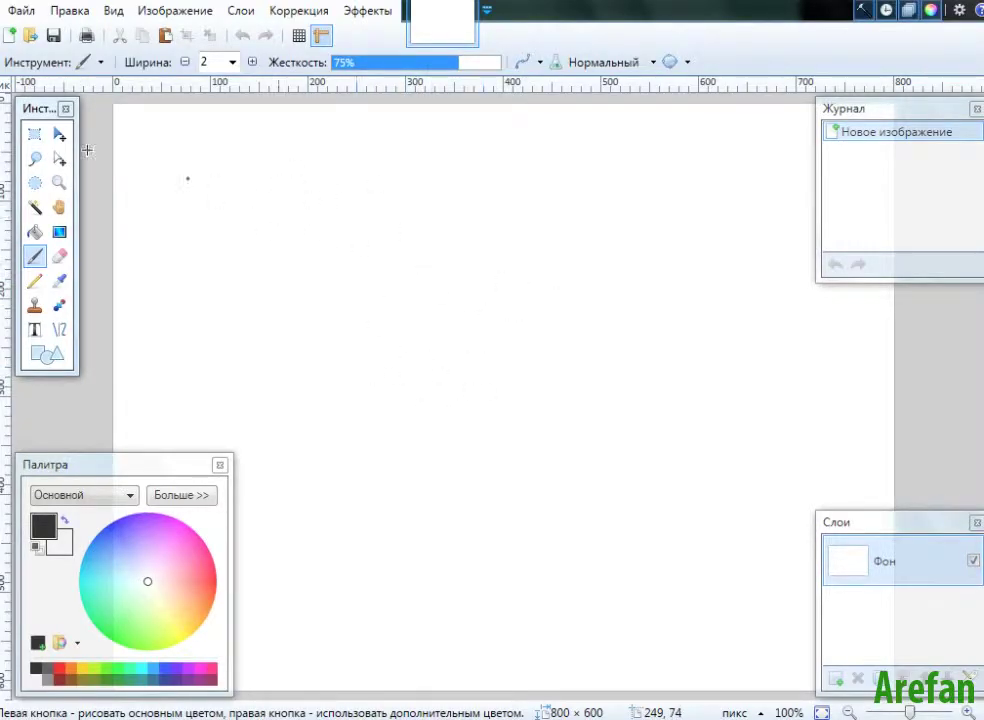
Start opening an image and search drive D for "d" to reach the downloads folder.
click(18, 11)
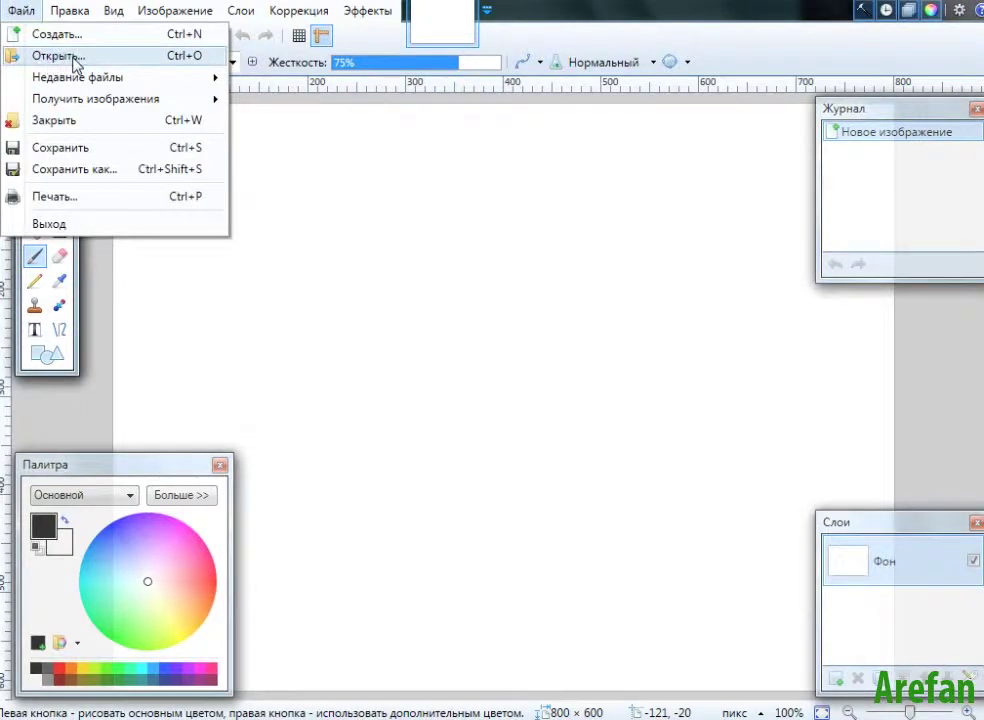
click(72, 57)
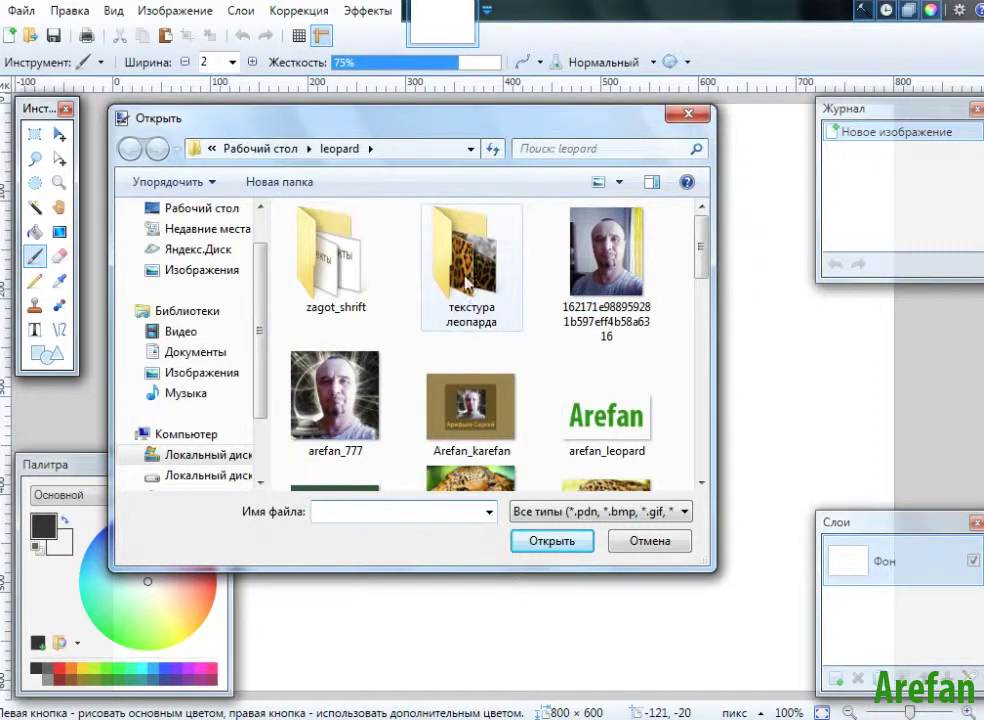
scroll(240, 318, up, 1)
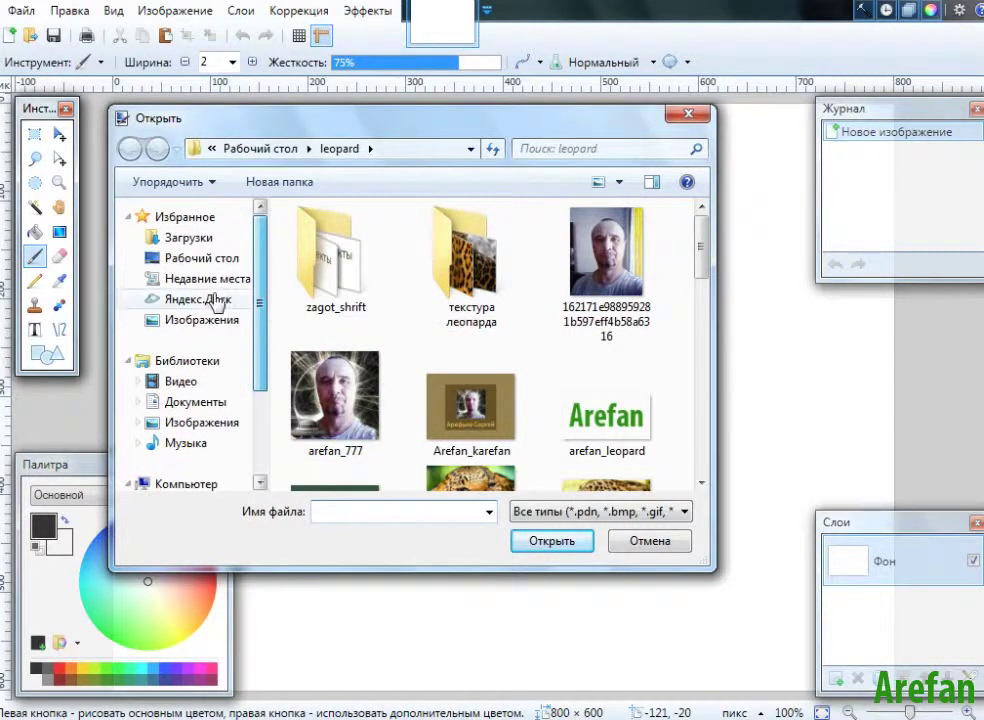
scroll(245, 425, down, 2)
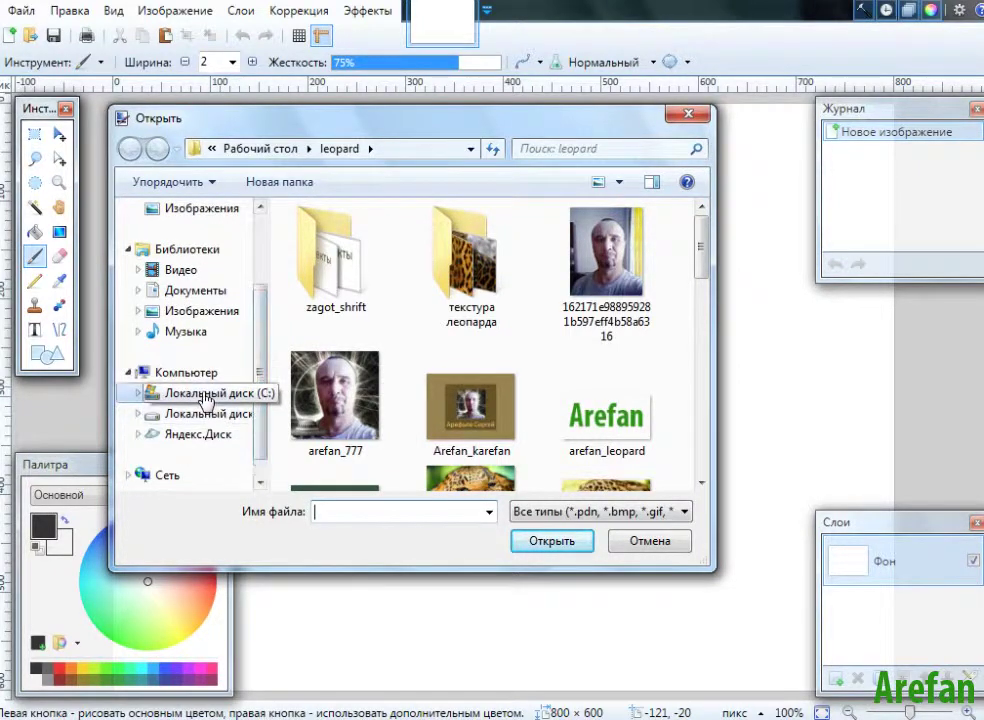
click(228, 416)
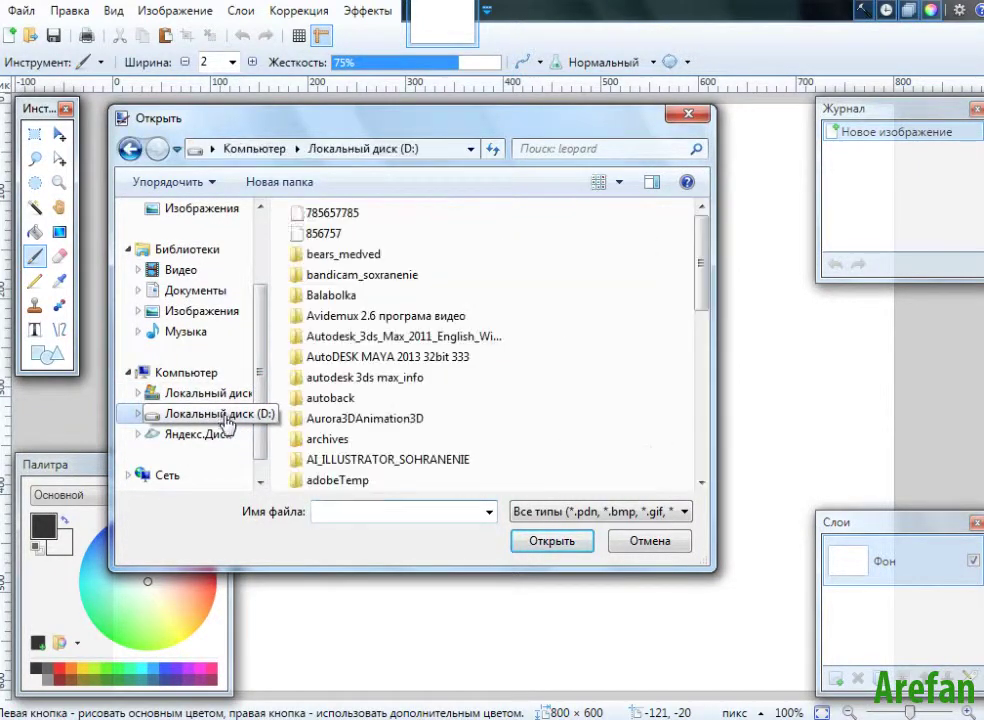
click(544, 148)
click(536, 210)
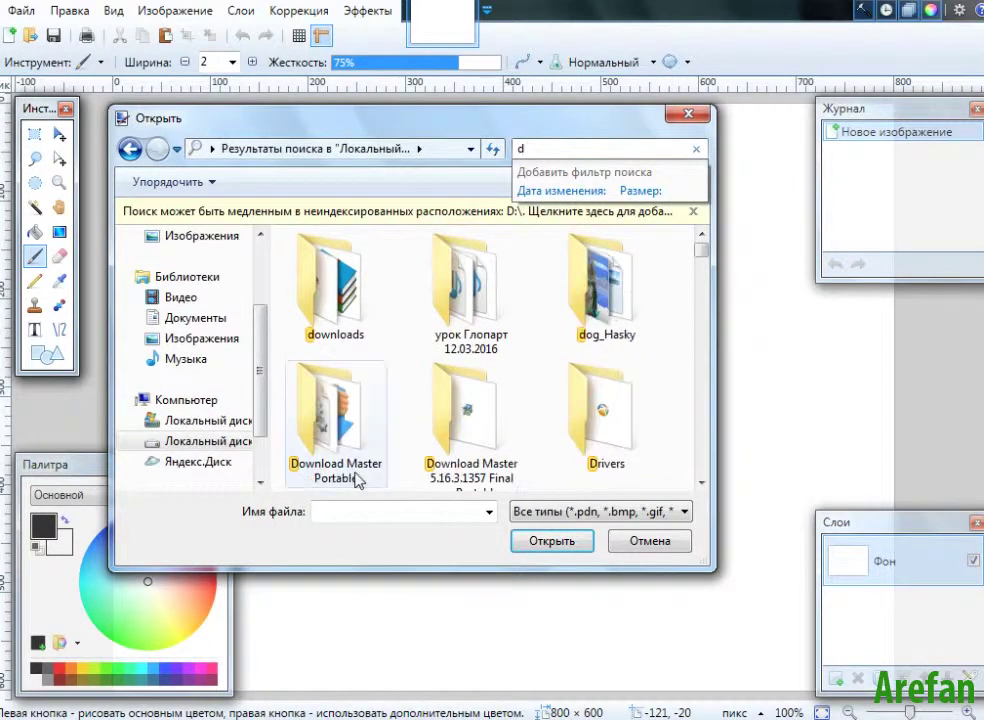
double_click(336, 318)
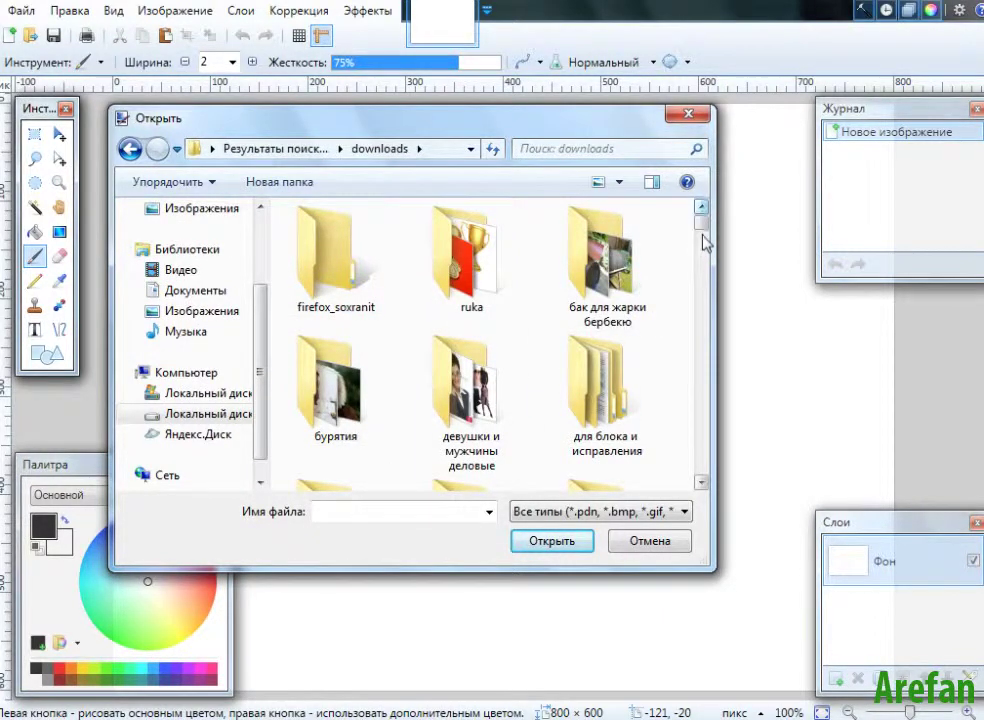
Open the roaring leopard photo 56593 from the "кошки тигры львы" folder inside downloads.
scroll(698, 238, down, 5)
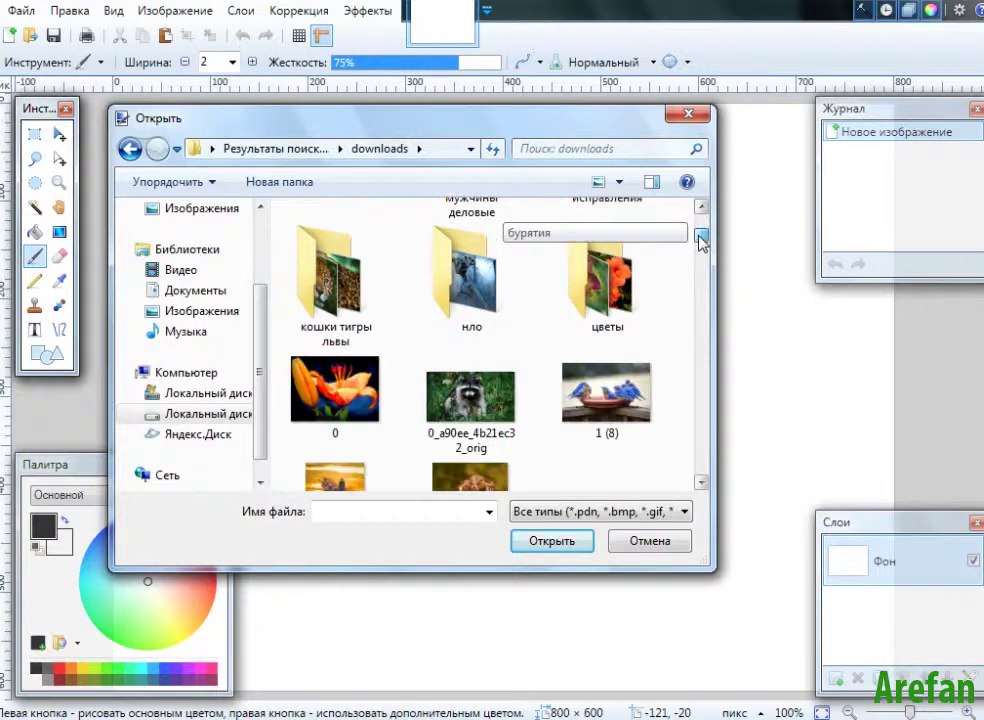
scroll(698, 238, up, 4)
double_click(338, 452)
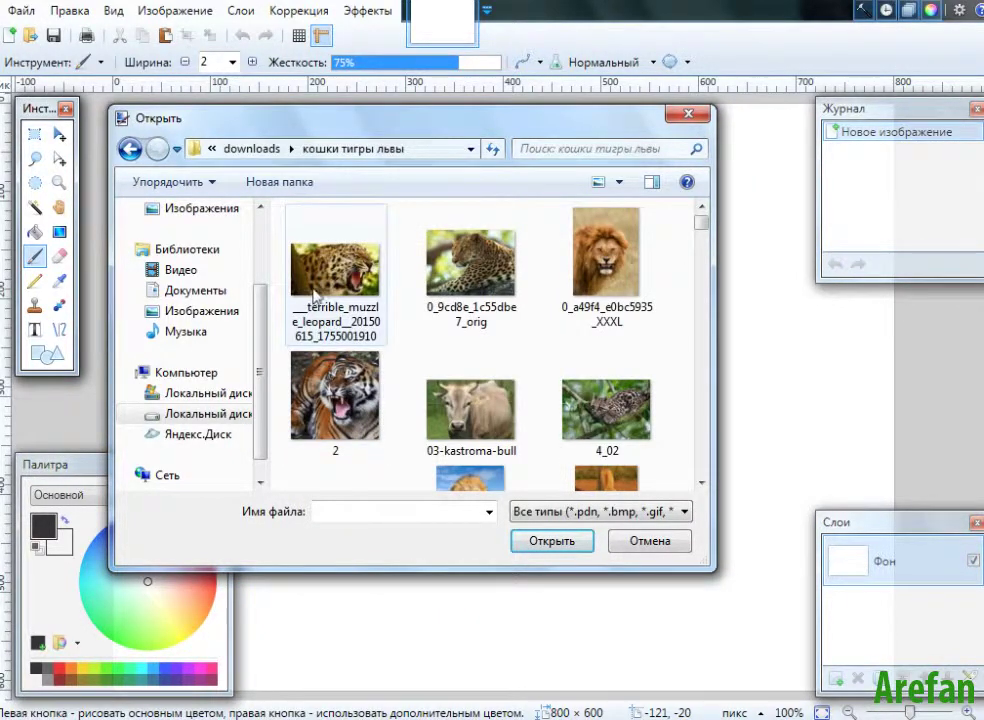
drag(701, 229, 716, 281)
double_click(605, 277)
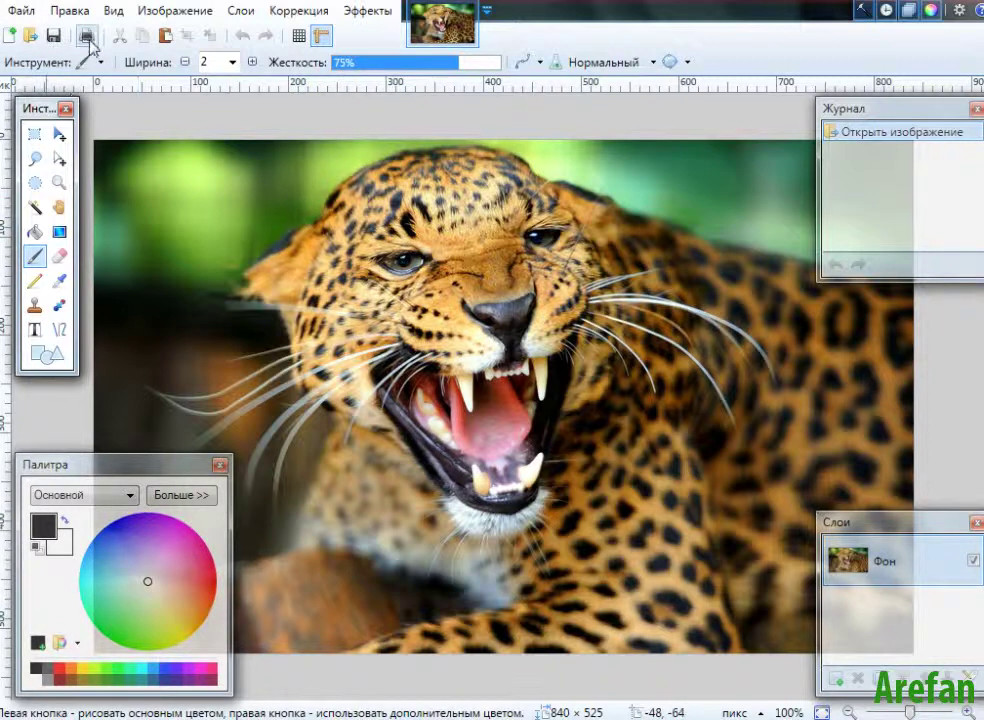
Select a rectangle of about 168 × 58 pixels of spotted fur on the leopard's forehead and crop the image to it.
click(34, 137)
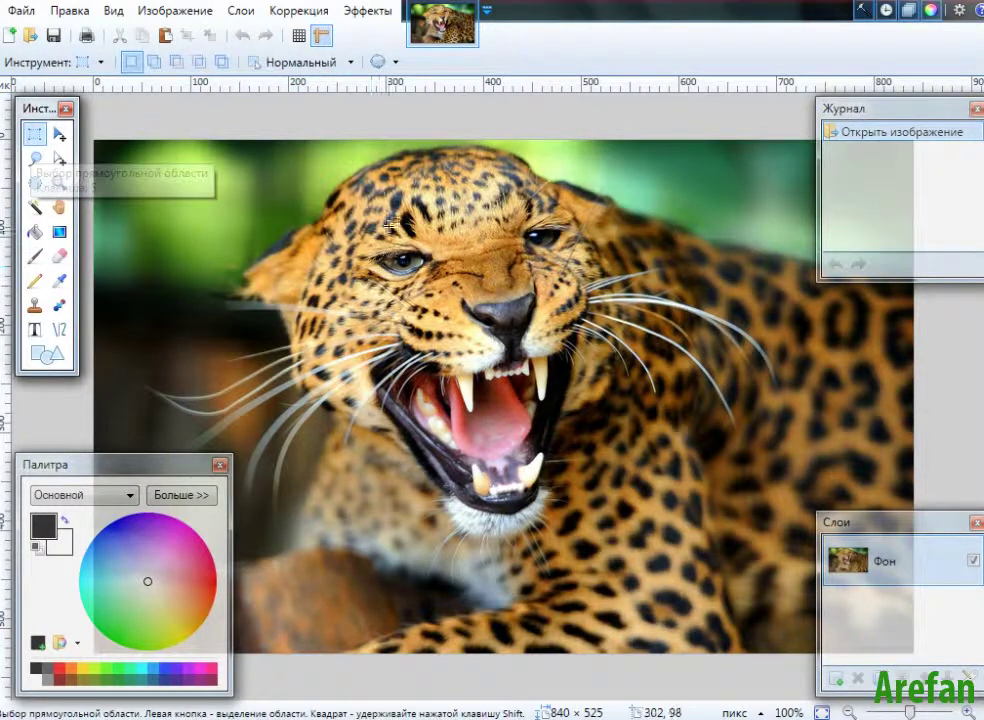
drag(362, 171, 526, 227)
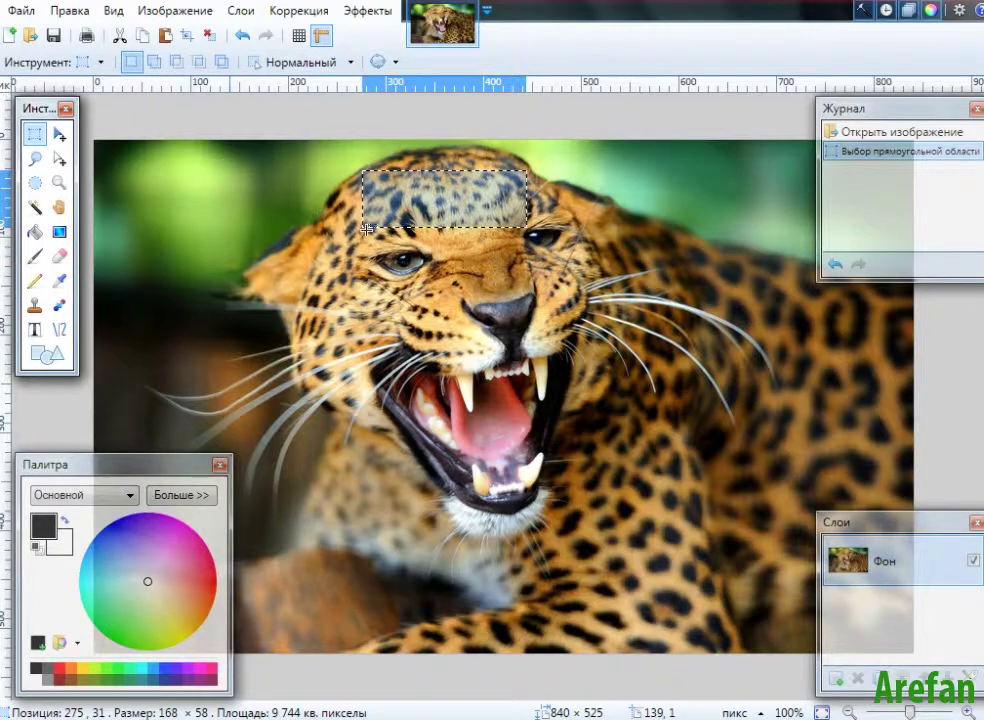
click(200, 10)
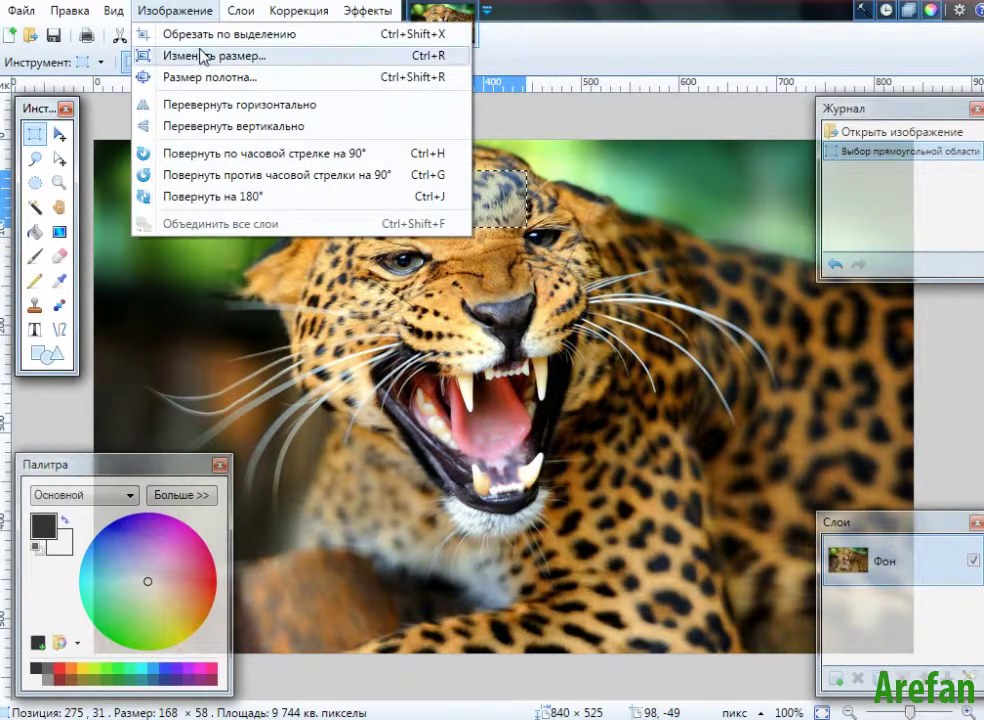
click(160, 34)
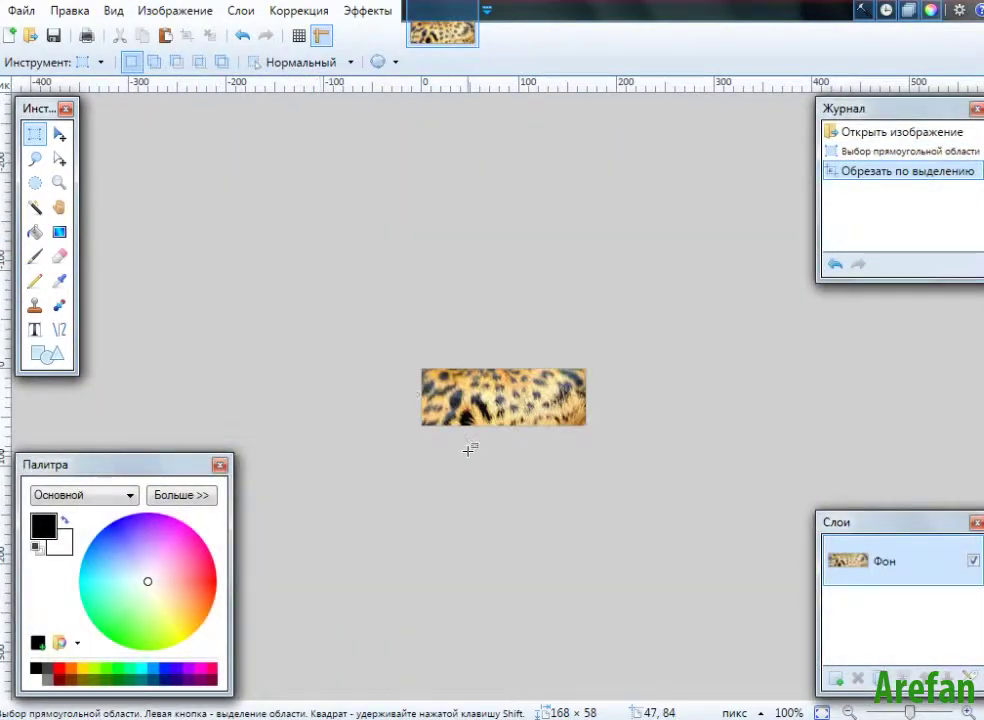
Resize the cropped fur image to a width of 400 pixels, keeping its proportions.
click(152, 12)
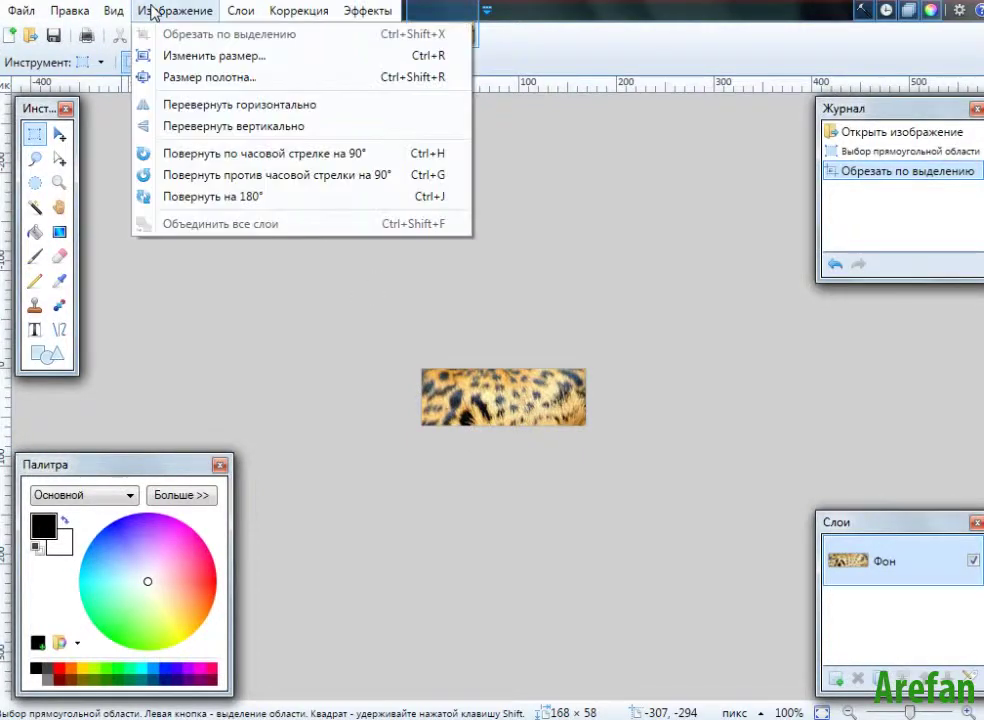
click(214, 58)
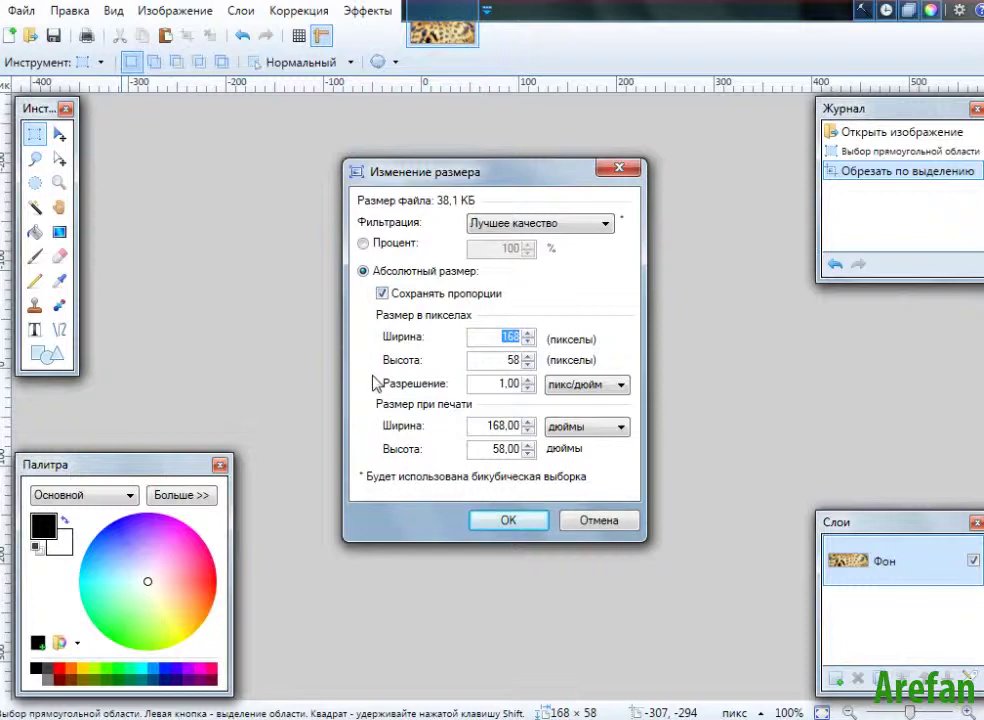
text(400)
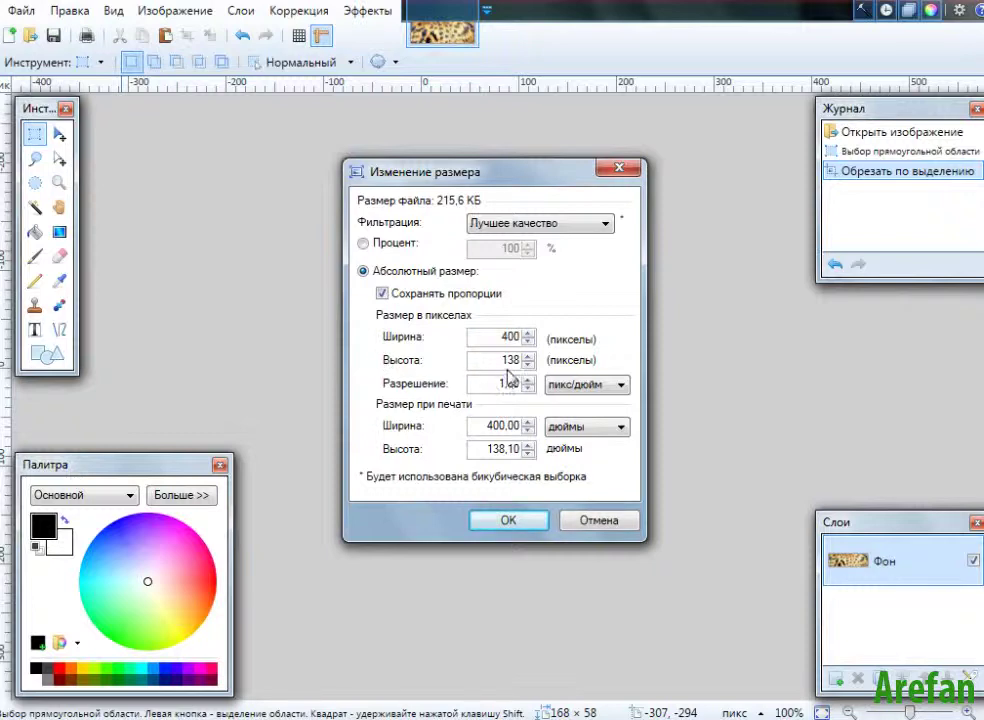
click(505, 517)
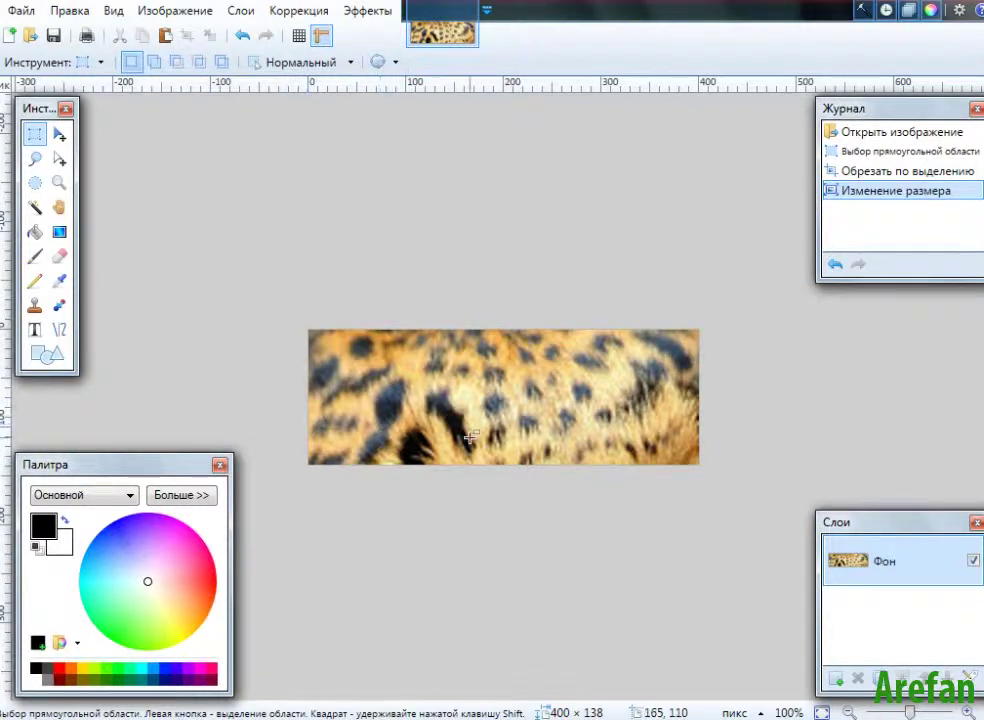
Save the fur image as the JPEG file 56593 in the leopard folder on the desktop.
click(20, 12)
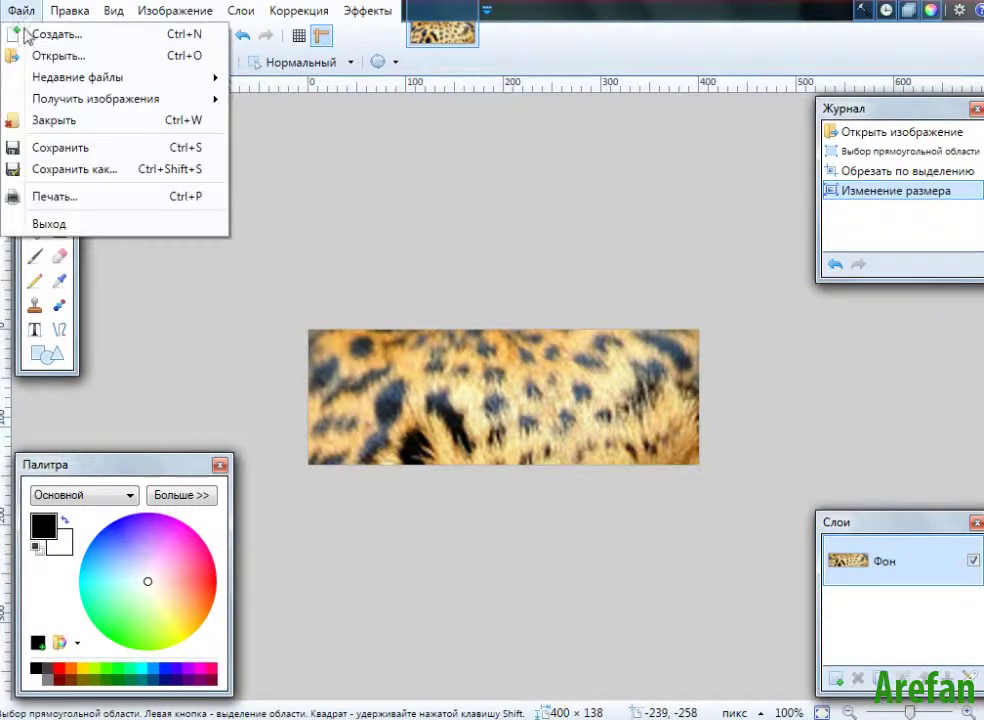
click(78, 167)
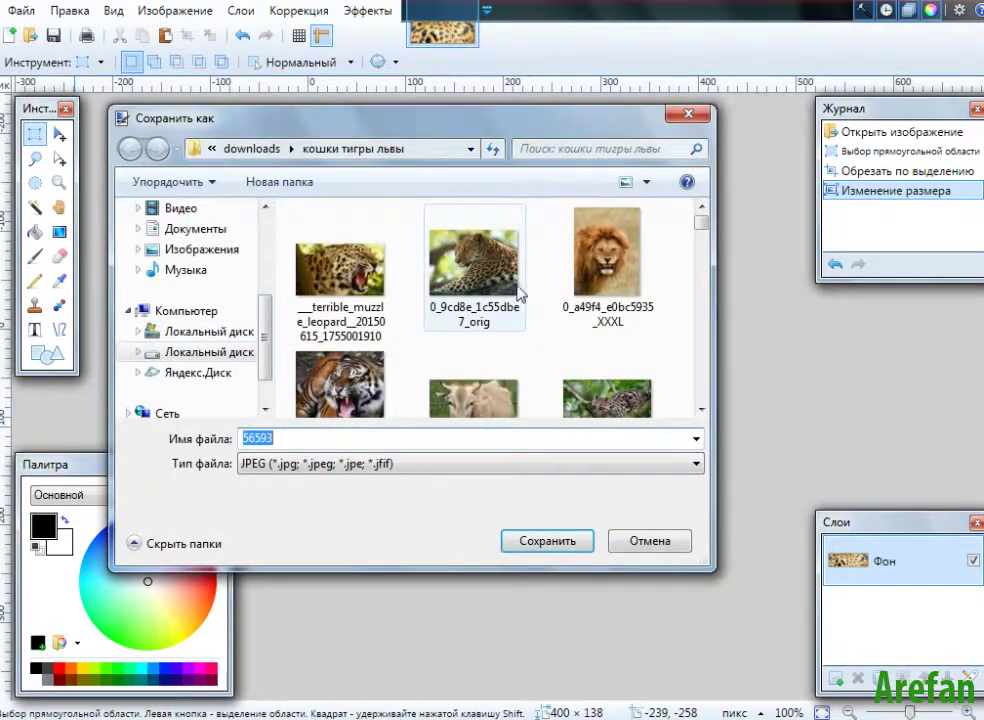
drag(263, 342, 267, 209)
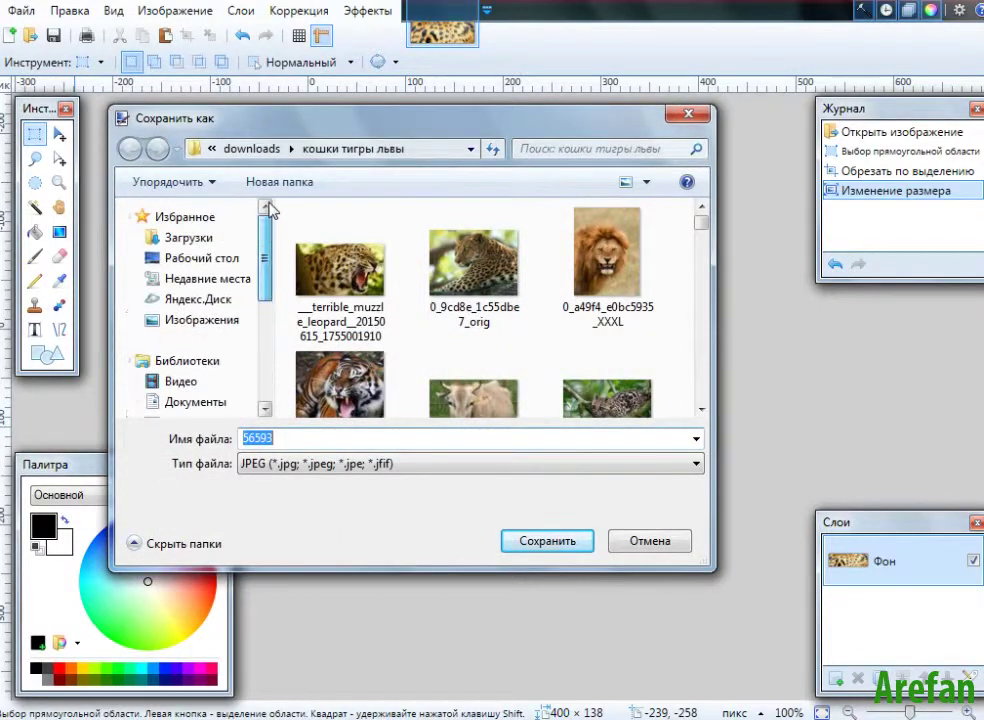
click(207, 258)
drag(698, 279, 698, 335)
click(613, 318)
double_click(612, 318)
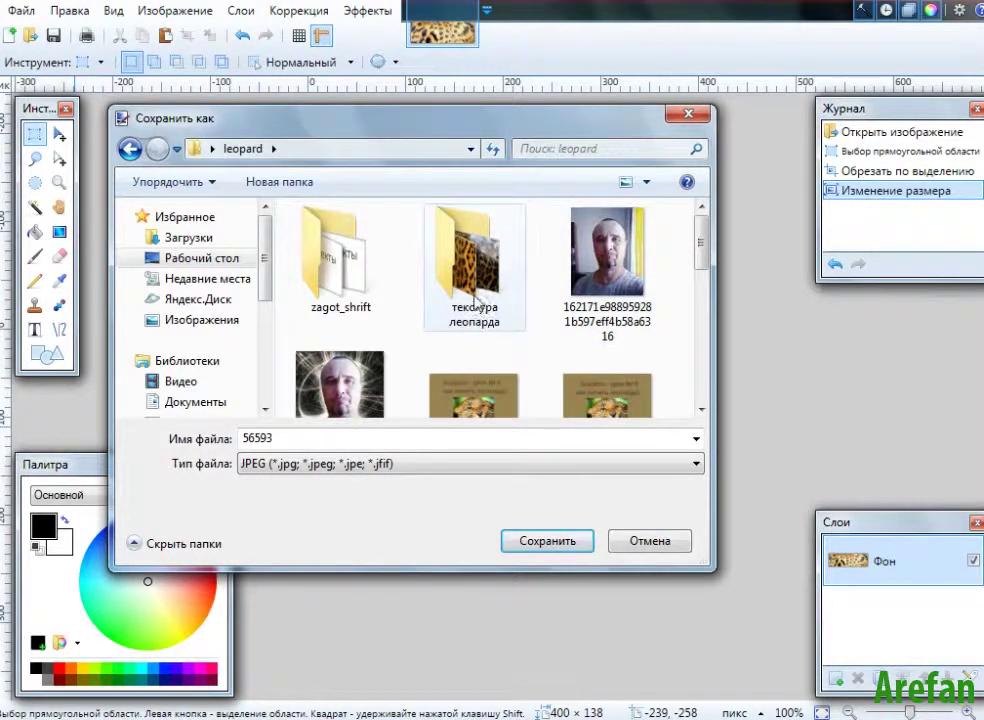
drag(700, 252, 702, 365)
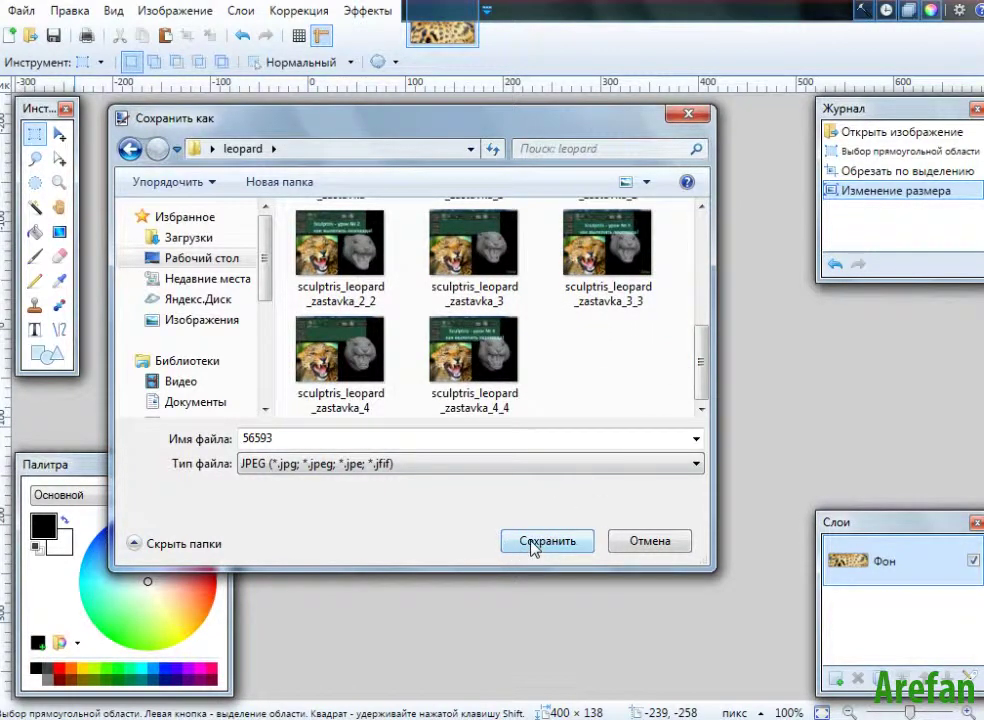
double_click(262, 438)
click(527, 542)
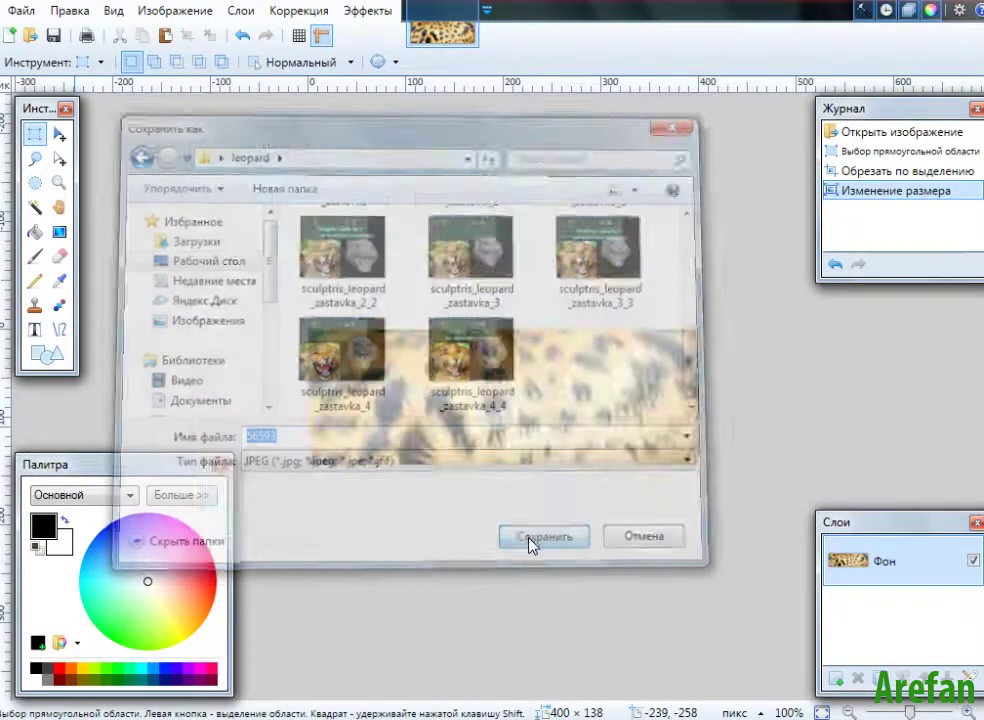
click(653, 520)
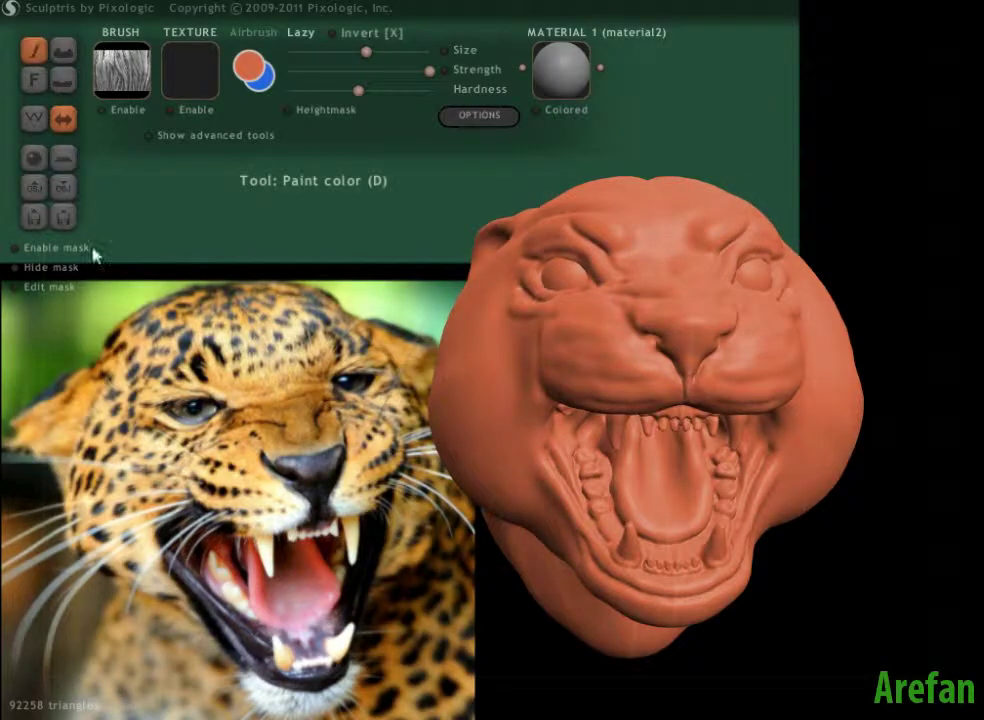
In Sculptris, enable the paint texture and load the fur image 56593 from the leopard folder as the active texture.
click(172, 110)
click(177, 80)
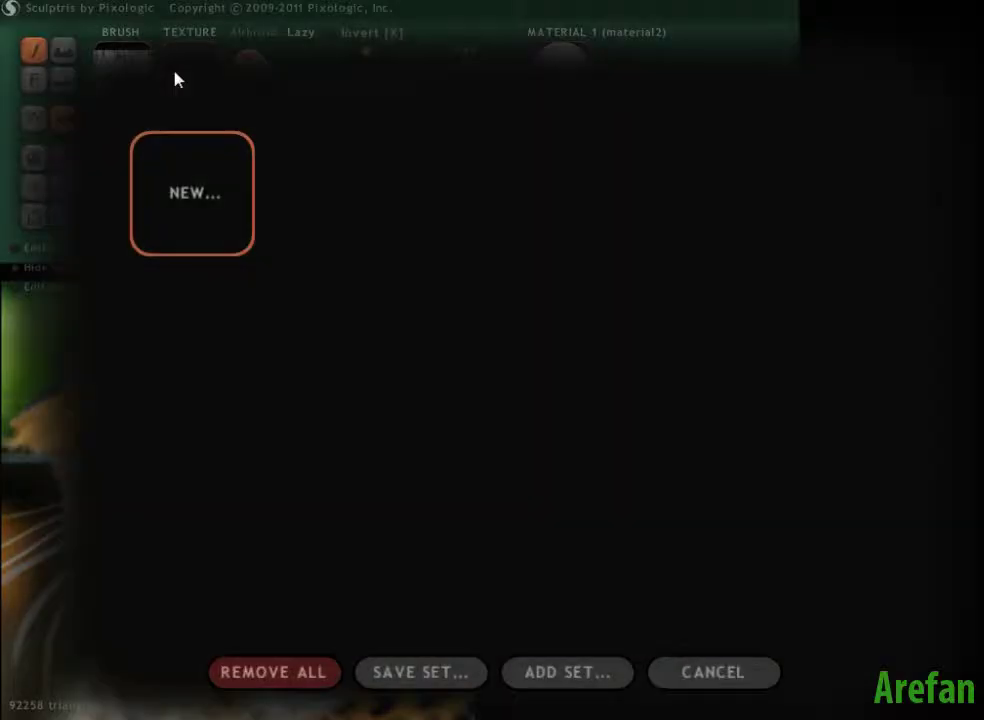
click(193, 233)
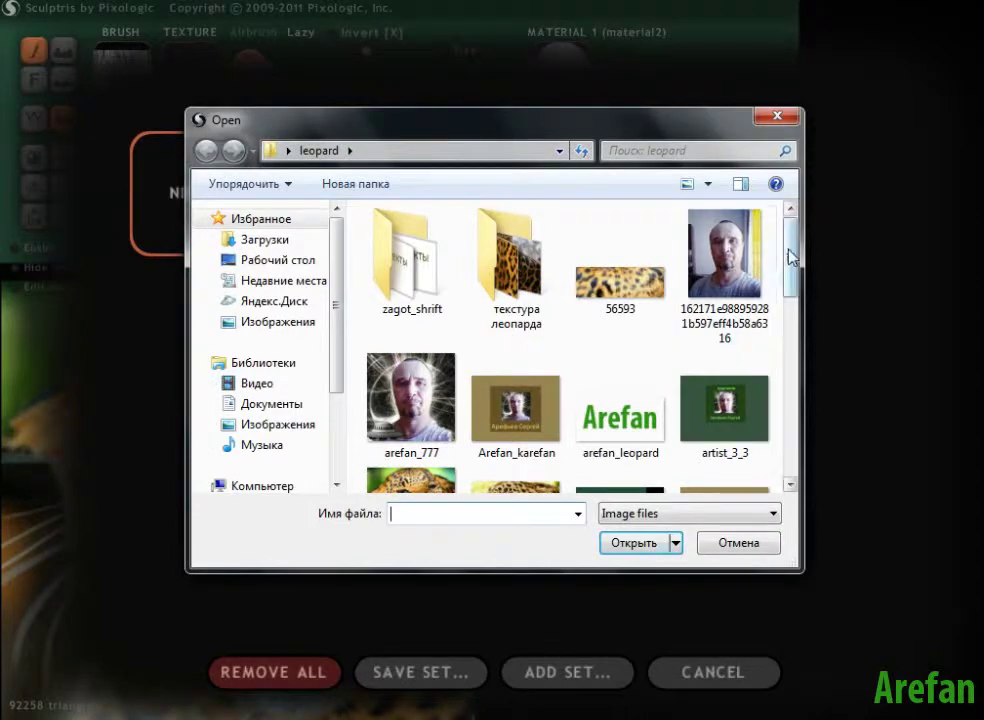
click(621, 288)
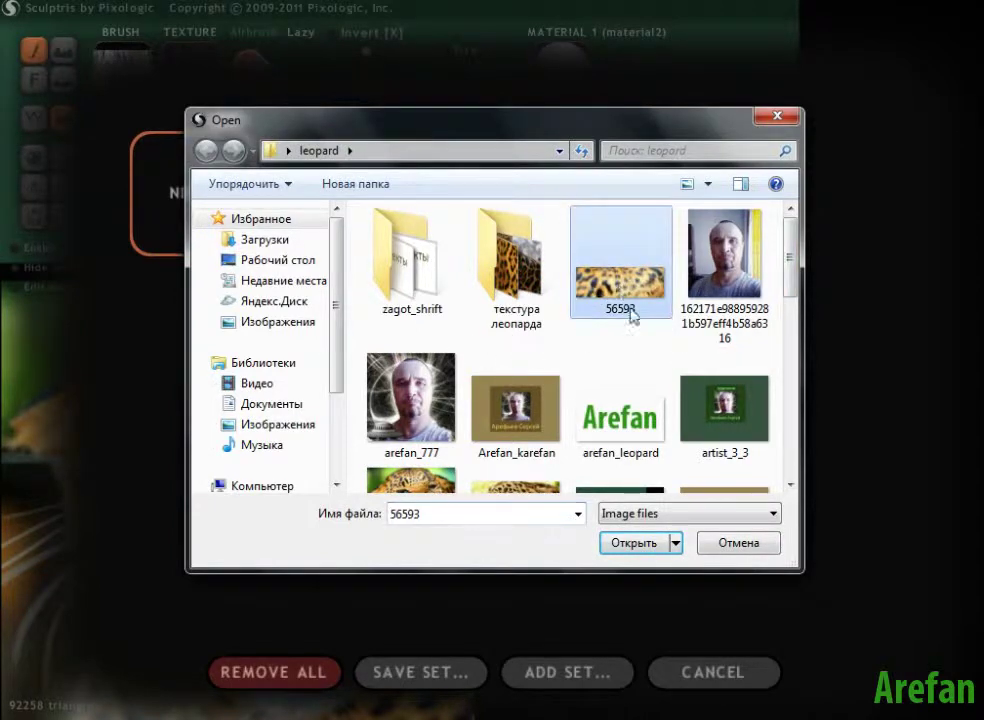
click(632, 544)
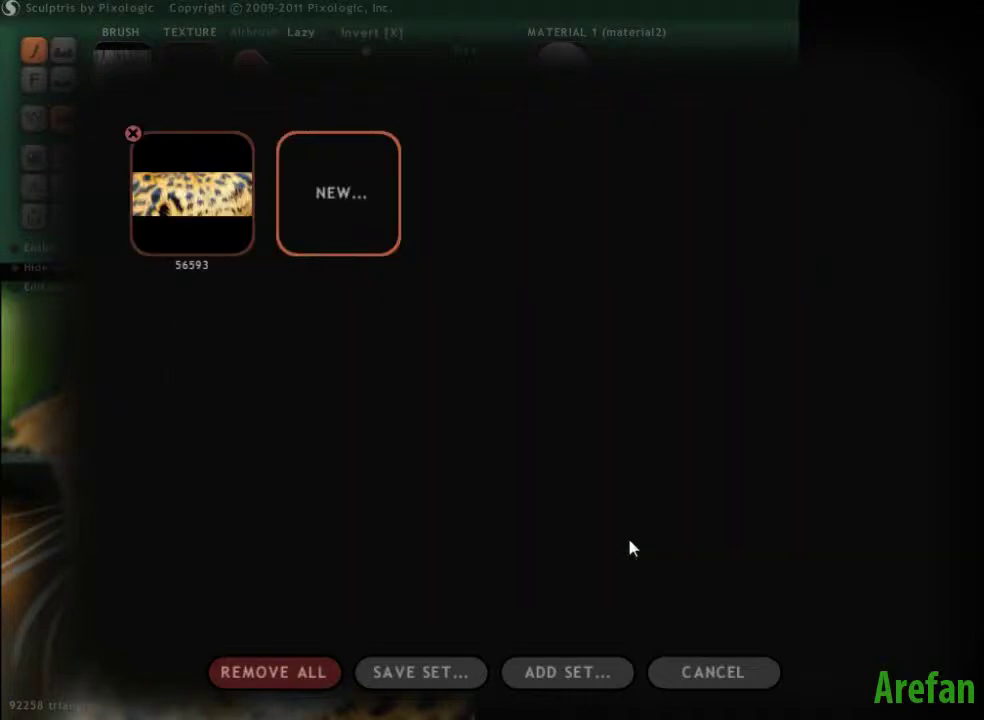
click(200, 216)
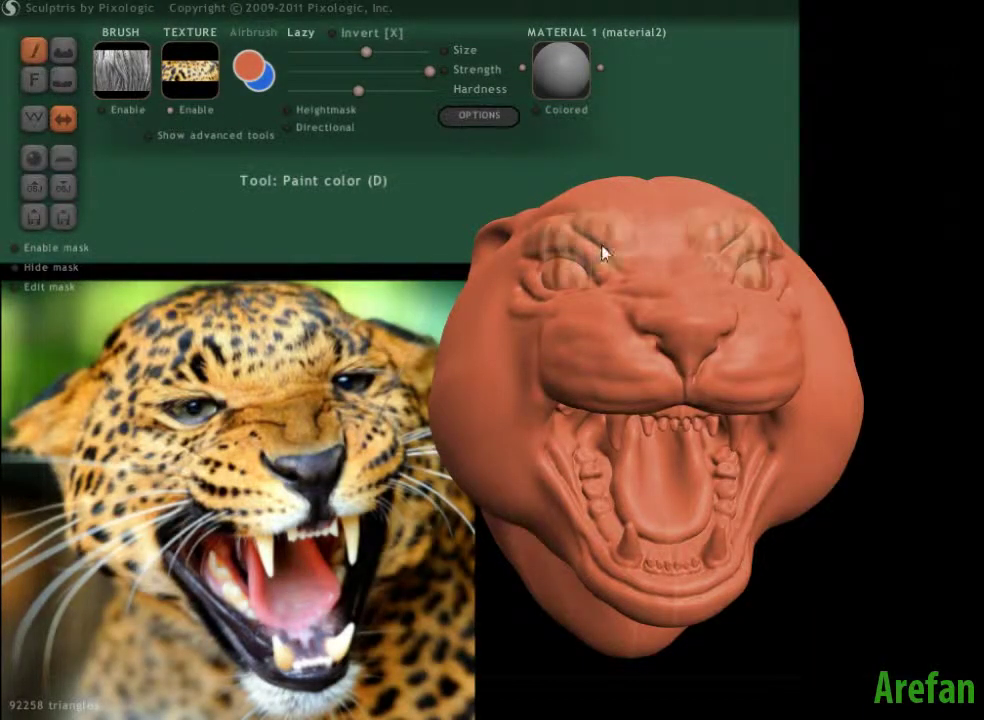
Paint the leopard fur texture over the forehead, brows and ears of the head model.
click(628, 235)
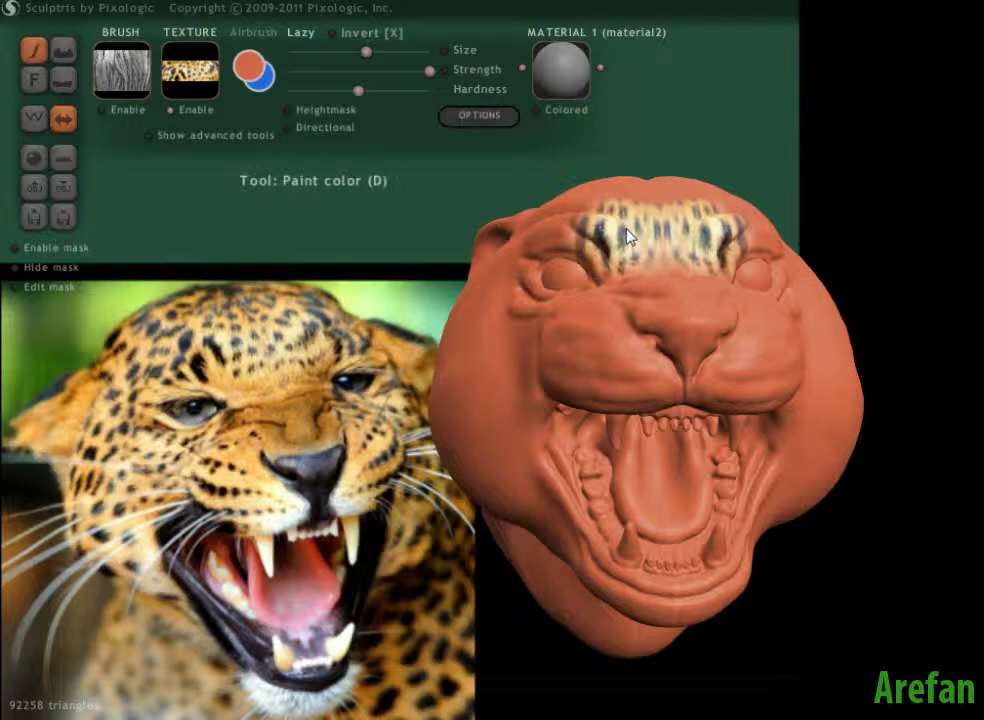
drag(622, 226, 589, 207)
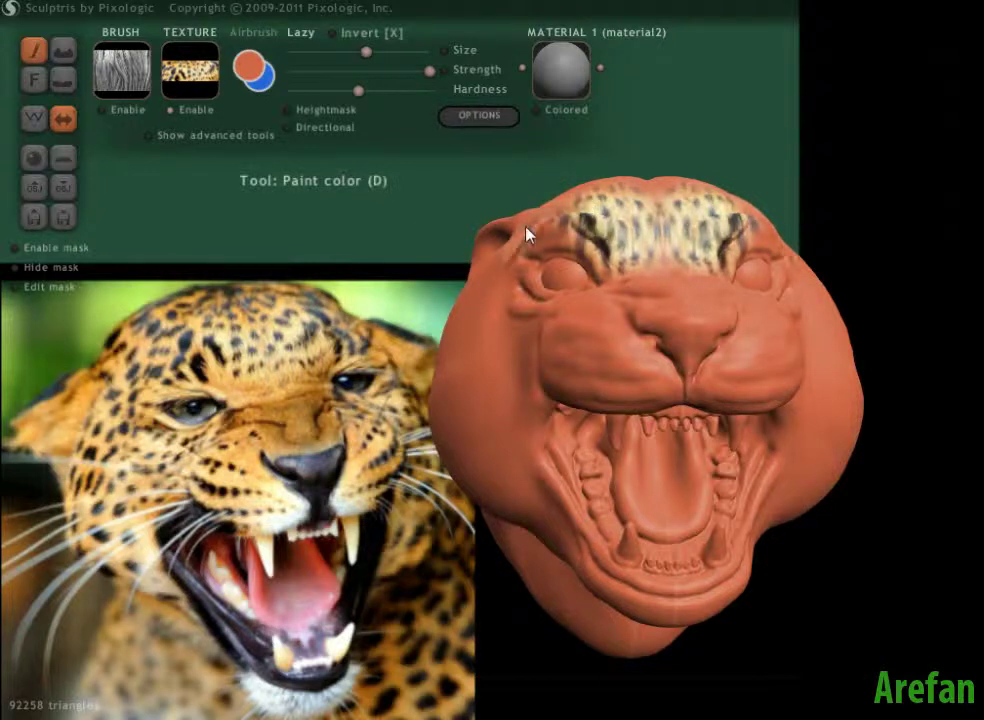
right_drag(527, 227, 520, 286)
mouse_move(540, 275)
mouse_down()
mouse_move(560, 262)
mouse_move(575, 226)
mouse_move(632, 222)
mouse_move(652, 235)
mouse_move(625, 258)
mouse_move(538, 233)
mouse_move(589, 222)
mouse_move(622, 190)
mouse_move(558, 180)
mouse_up()
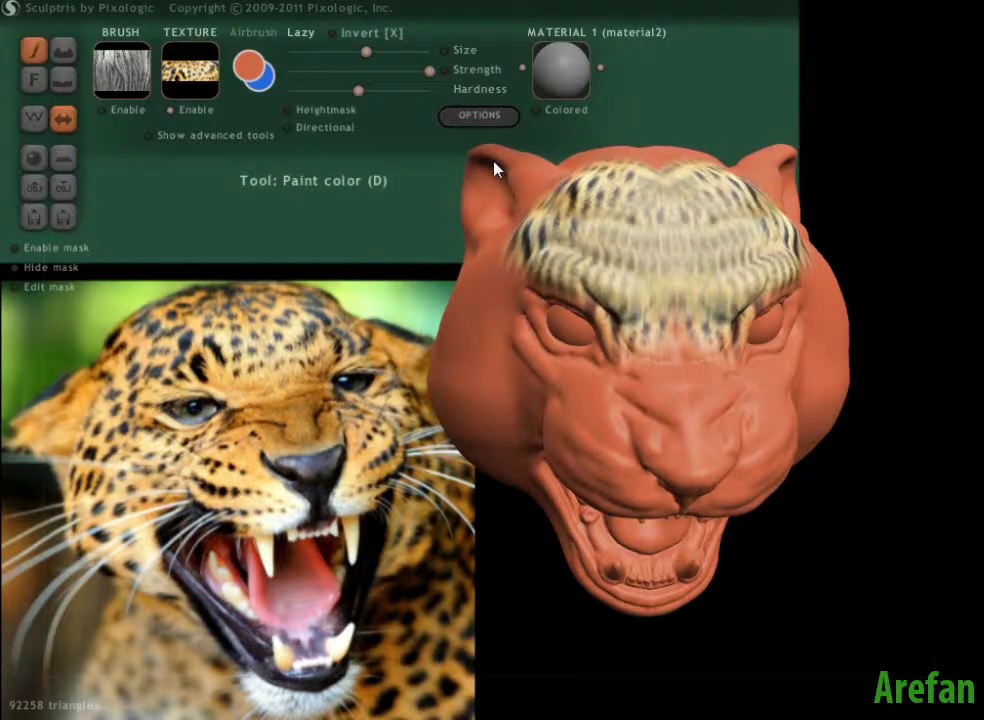
mouse_move(495, 170)
mouse_down()
mouse_move(482, 178)
mouse_move(500, 176)
mouse_move(518, 231)
mouse_move(572, 258)
mouse_move(584, 246)
mouse_move(637, 266)
mouse_move(622, 272)
mouse_move(496, 242)
mouse_move(490, 213)
mouse_move(577, 196)
mouse_move(646, 222)
mouse_move(474, 327)
mouse_move(365, 365)
mouse_move(378, 356)
mouse_up()
mouse_move(640, 280)
mouse_down()
mouse_move(640, 243)
mouse_move(671, 232)
mouse_up()
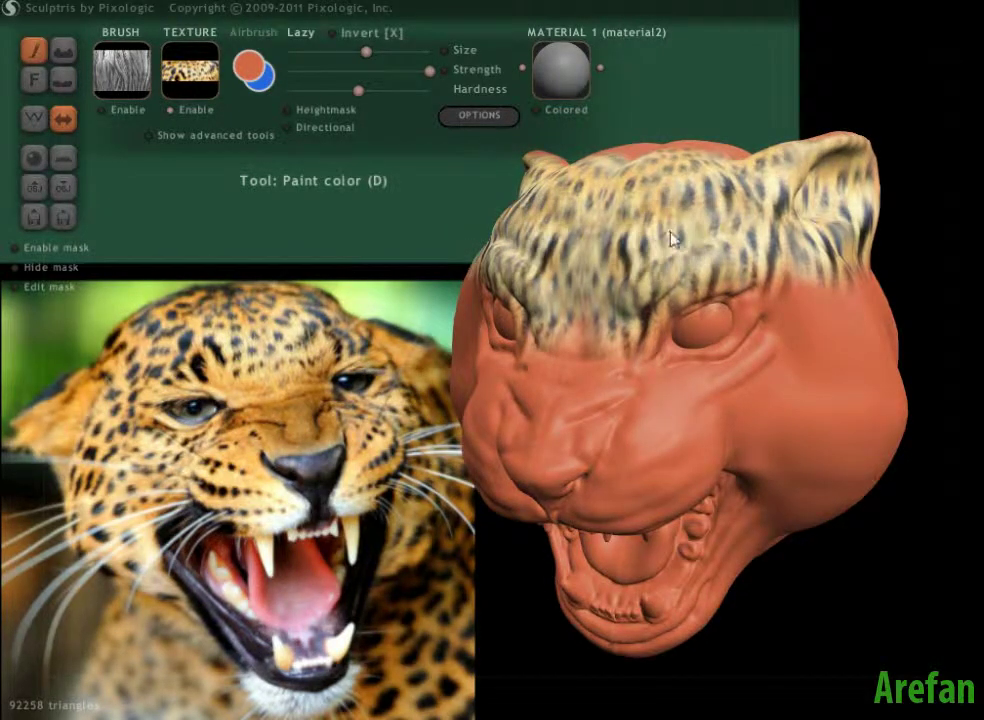
Enlarge the brush and paint the leopard fur texture over the face, jaw and underside of the head.
mouse_move(738, 369)
right_down()
mouse_move(773, 391)
mouse_move(777, 364)
mouse_move(742, 380)
right_up()
key(space)
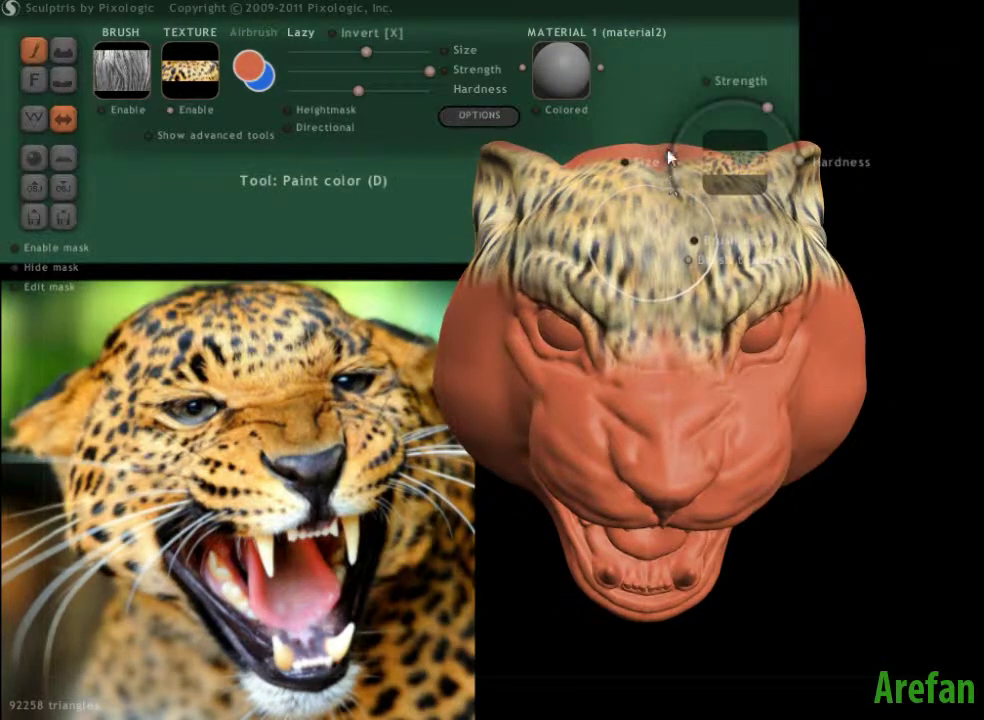
drag(668, 157, 670, 130)
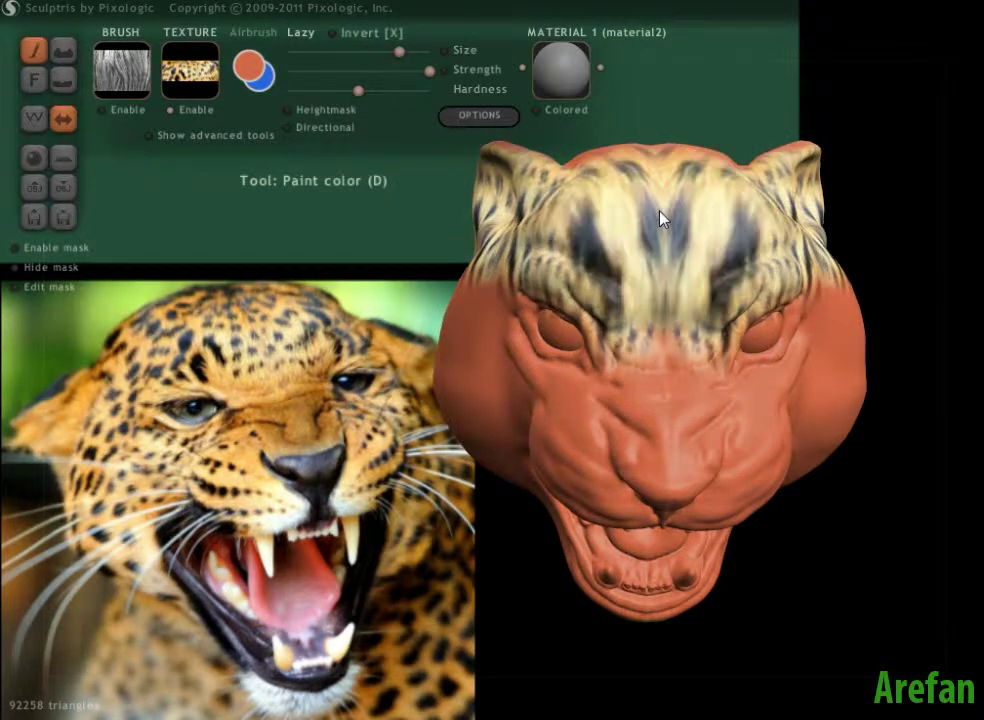
drag(659, 212, 567, 209)
right_drag(536, 349, 463, 373)
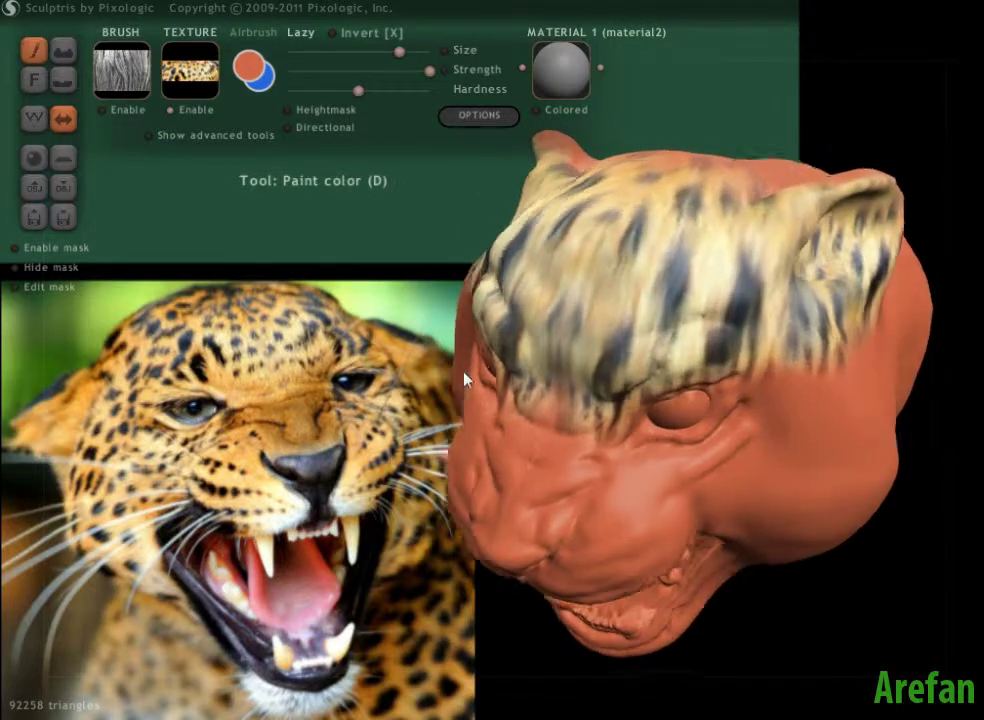
mouse_move(465, 380)
mouse_down()
mouse_move(718, 398)
mouse_move(835, 428)
mouse_move(889, 395)
mouse_move(932, 283)
mouse_move(597, 529)
mouse_move(439, 542)
mouse_move(408, 593)
mouse_move(612, 662)
mouse_move(755, 646)
mouse_move(826, 611)
mouse_move(704, 541)
mouse_up()
right_drag(704, 541, 705, 367)
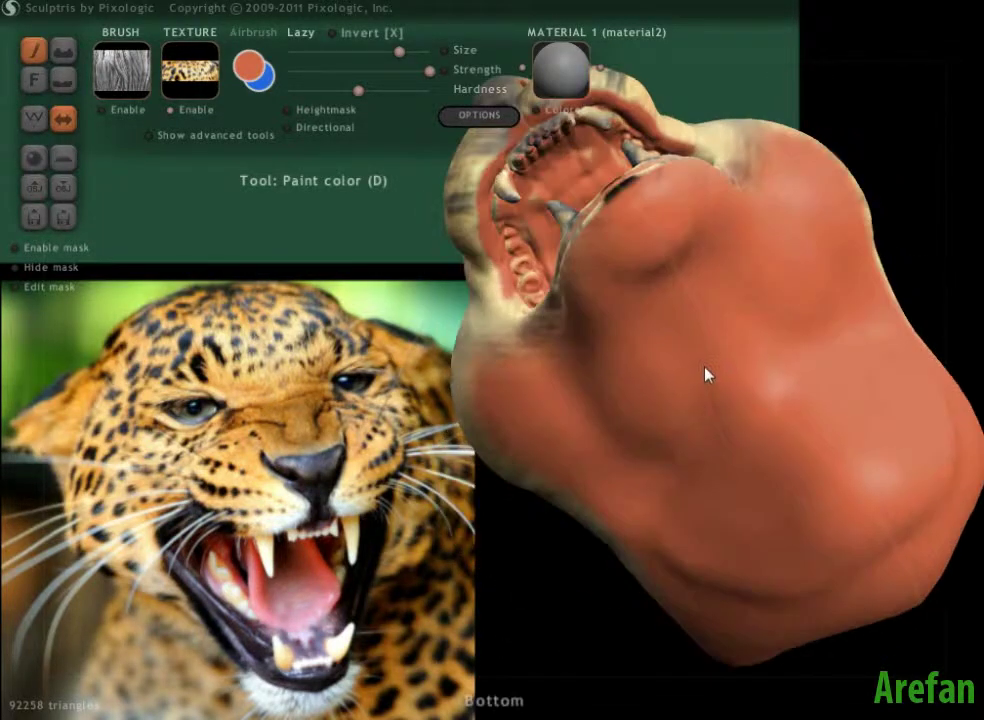
mouse_move(705, 375)
mouse_down()
mouse_move(540, 220)
mouse_move(936, 340)
mouse_move(960, 567)
mouse_move(948, 641)
mouse_move(971, 639)
mouse_move(711, 628)
mouse_move(483, 389)
mouse_move(482, 298)
mouse_up()
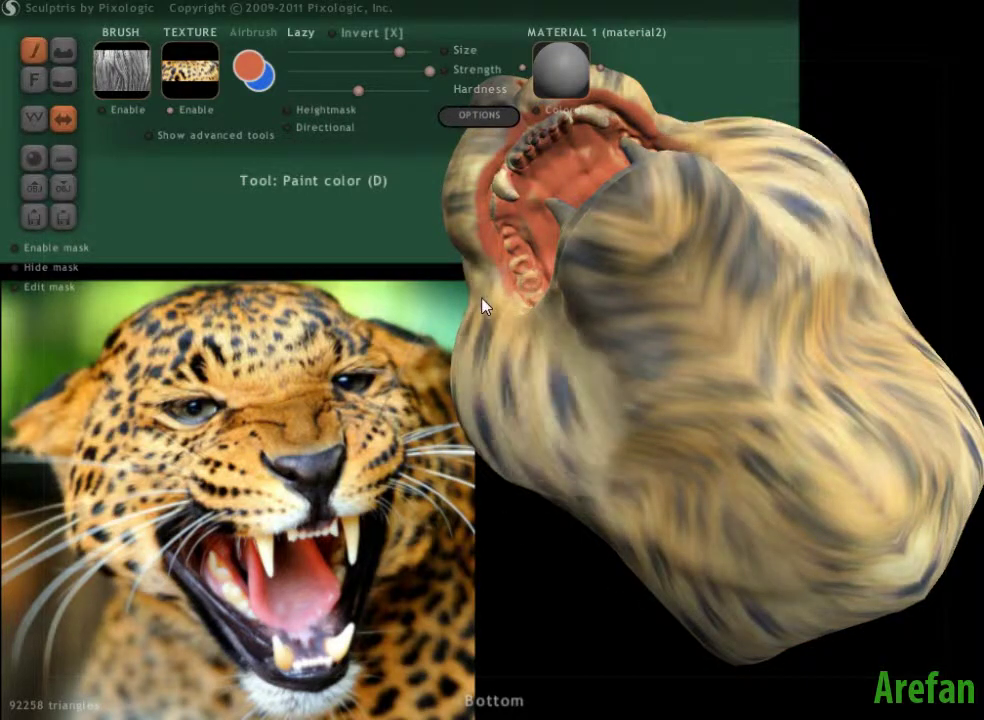
Cover the remaining bare areas on the crown, ears and back of the neck with the fur texture.
right_drag(482, 306, 590, 563)
middle_drag(420, 611, 470, 612)
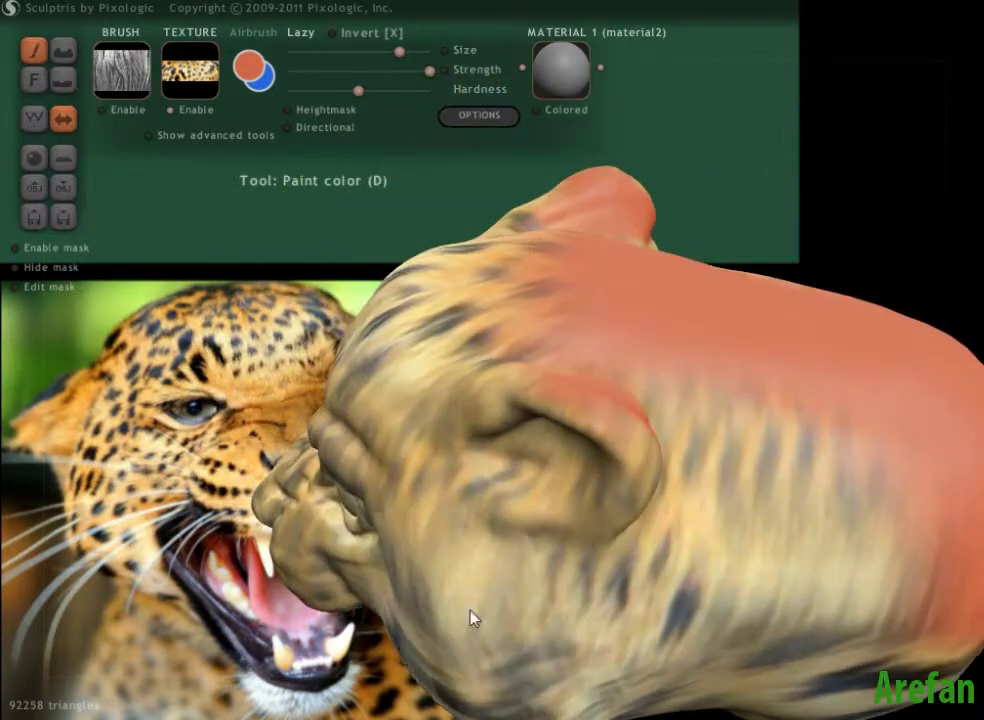
mouse_move(470, 612)
mouse_down()
mouse_move(573, 354)
mouse_move(700, 350)
mouse_move(945, 614)
mouse_move(927, 597)
mouse_move(885, 340)
mouse_move(551, 222)
mouse_move(640, 242)
mouse_up()
mouse_move(640, 242)
right_down()
mouse_move(472, 644)
mouse_move(639, 707)
mouse_move(604, 617)
mouse_move(496, 593)
mouse_move(639, 630)
mouse_move(397, 408)
mouse_move(137, 251)
right_up()
mouse_move(137, 251)
mouse_down()
mouse_move(110, 248)
mouse_move(136, 261)
mouse_move(156, 371)
mouse_up()
mouse_move(156, 371)
right_down()
mouse_move(530, 345)
mouse_move(503, 307)
mouse_move(617, 417)
mouse_move(695, 300)
mouse_move(775, 296)
mouse_move(468, 468)
mouse_move(497, 562)
mouse_move(522, 500)
mouse_move(560, 450)
mouse_move(635, 468)
mouse_move(688, 462)
mouse_move(268, 362)
mouse_move(370, 530)
mouse_move(376, 512)
right_up()
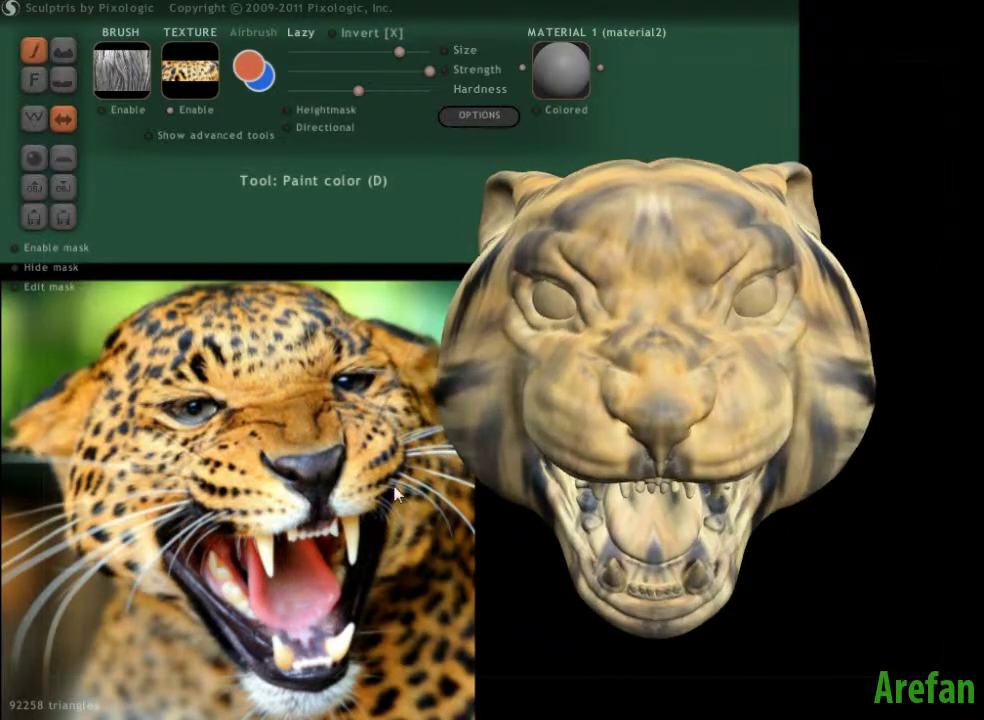
Reduce the brush size and repaint the forehead, brows and nose bridge with smaller fur spots.
right_drag(548, 352, 556, 229)
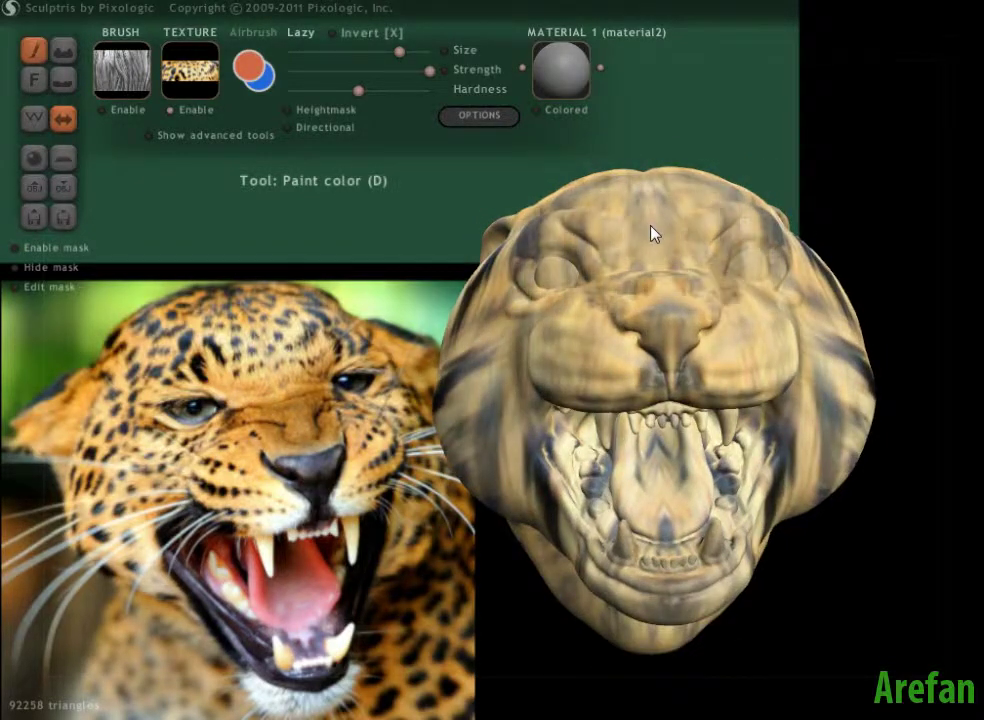
key(space)
drag(670, 125, 672, 154)
mouse_move(661, 215)
right_down()
mouse_move(639, 302)
mouse_move(639, 356)
mouse_move(639, 310)
mouse_move(698, 340)
mouse_move(745, 320)
right_up()
mouse_move(745, 320)
mouse_down()
mouse_move(784, 290)
mouse_move(659, 345)
mouse_move(641, 384)
mouse_move(460, 395)
mouse_up()
right_drag(460, 395, 449, 350)
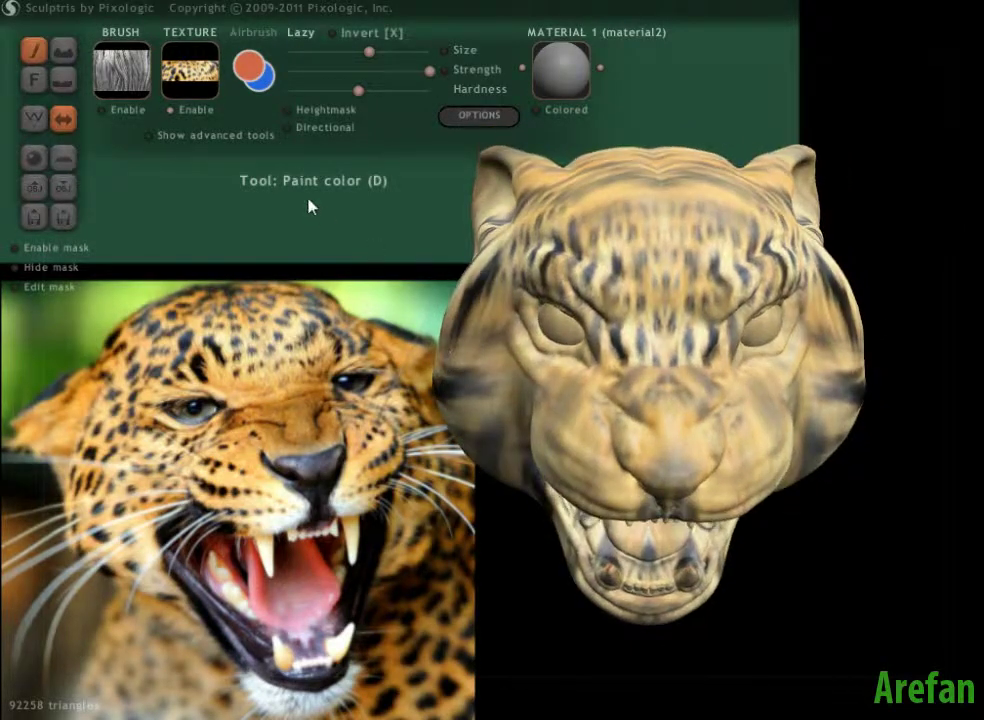
Load 2748178-close-up-pattern-of-leopard-skin from the текстура леопарда folder and make it the active paint texture.
click(186, 91)
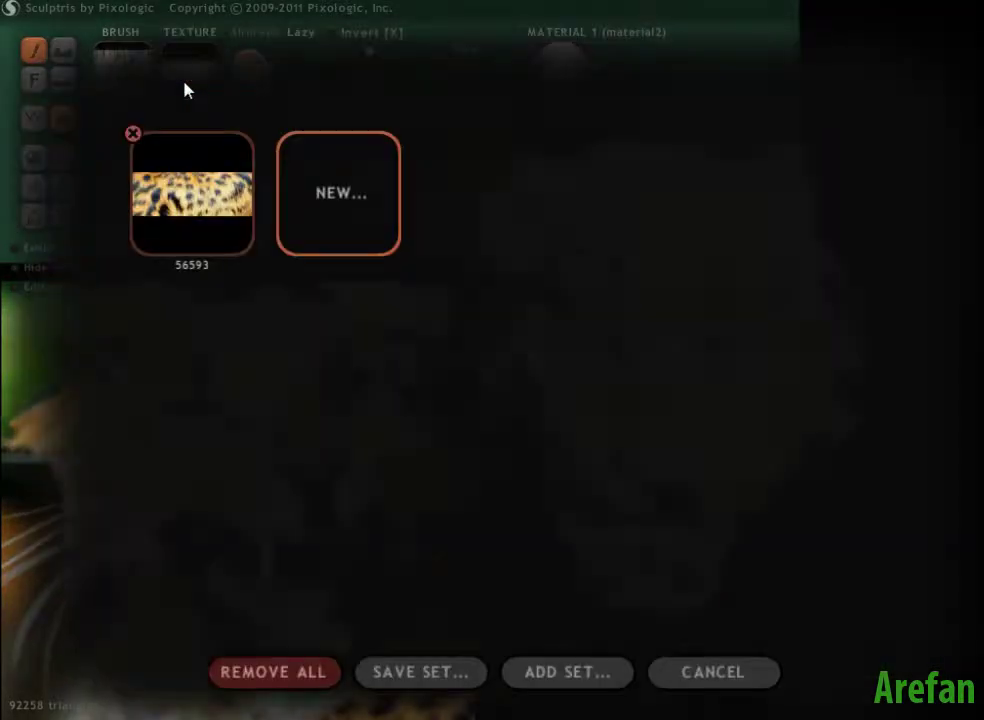
click(354, 183)
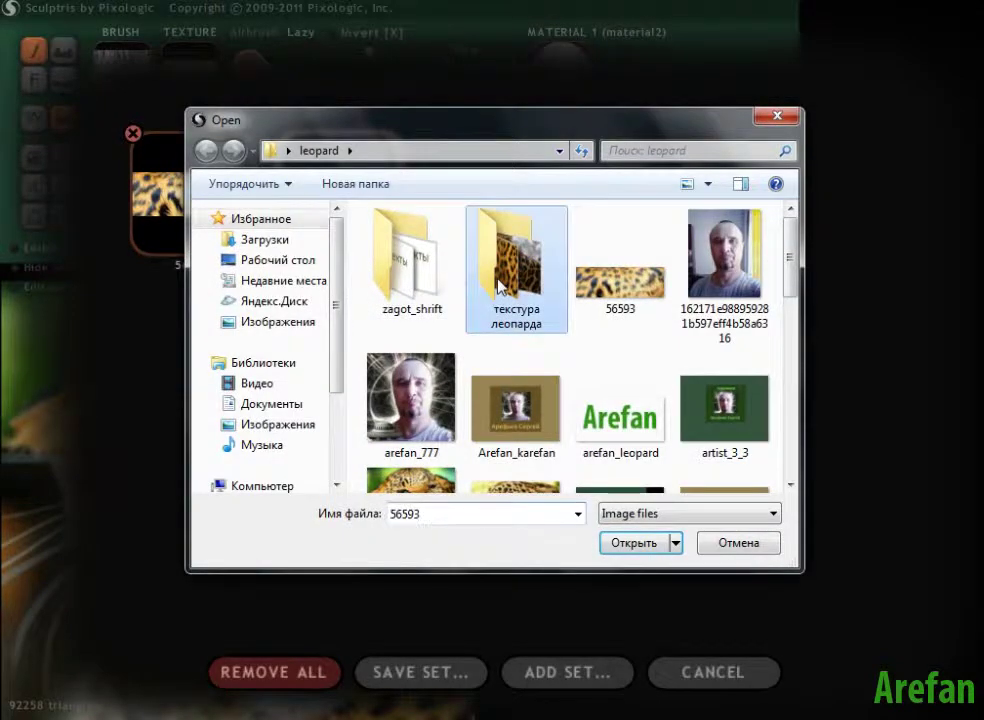
double_click(500, 287)
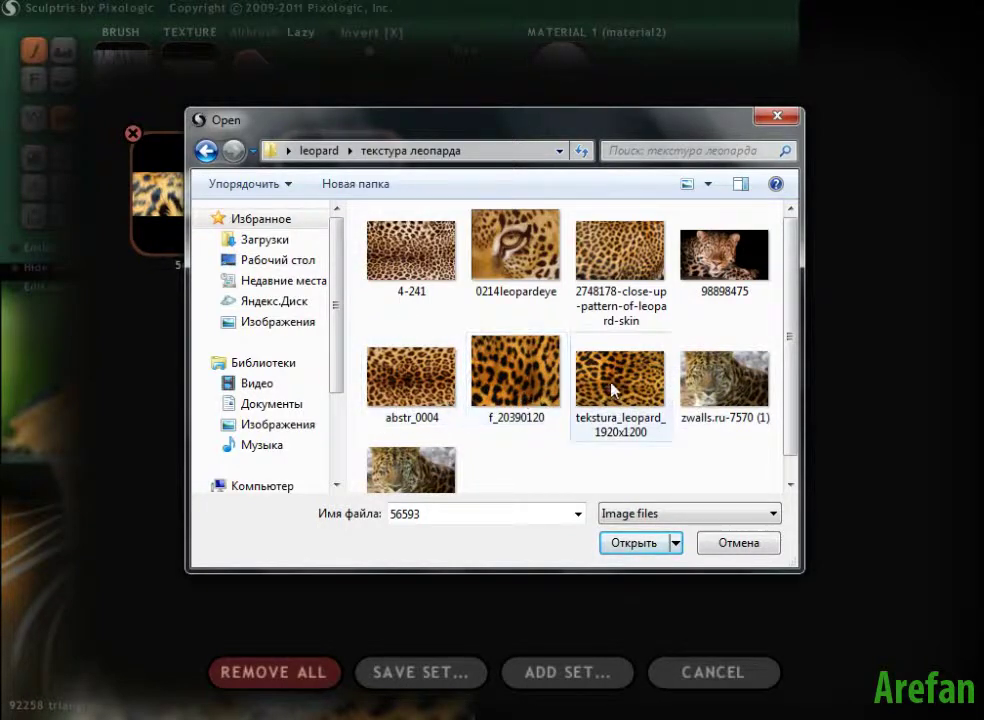
click(605, 270)
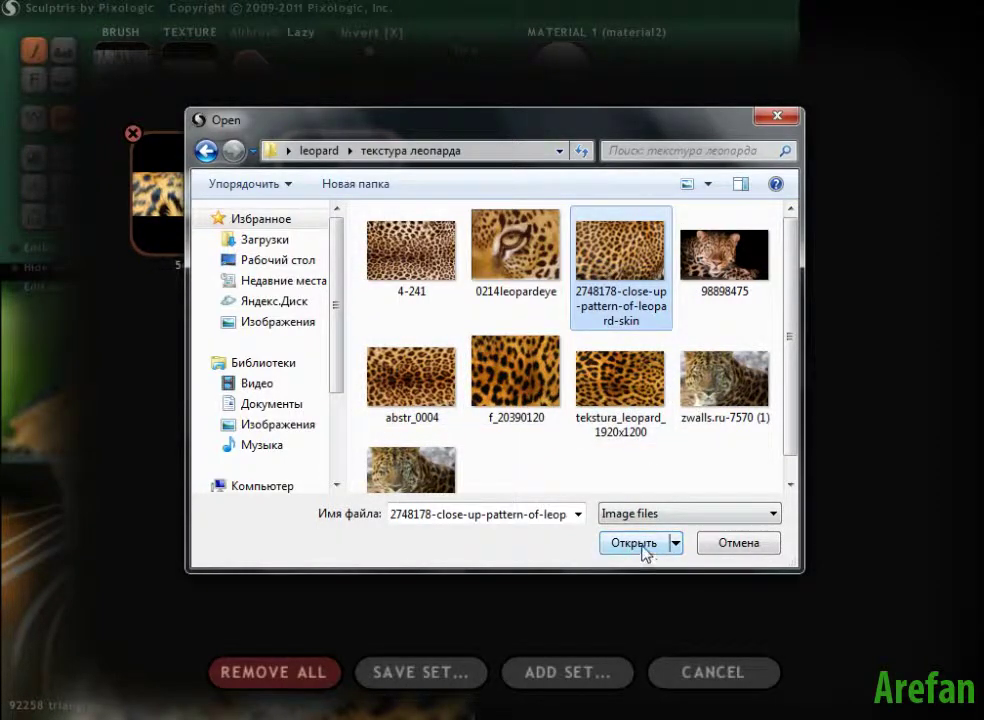
click(634, 543)
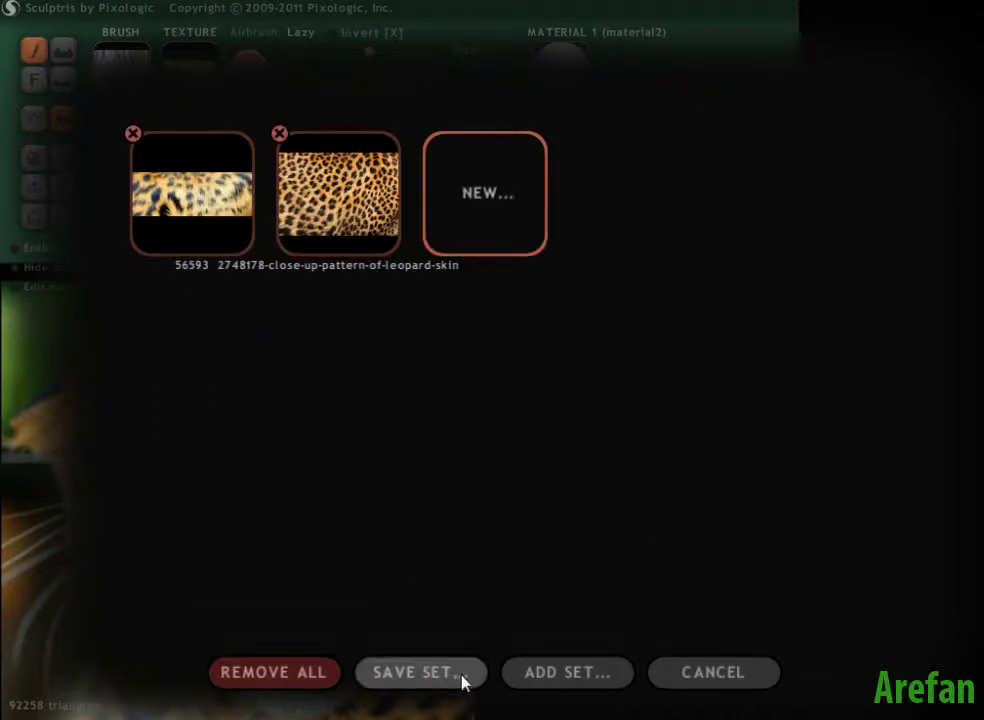
click(345, 234)
Paint the leopard-skin texture over the cheeks, muzzle and sides of the head and neck, using a somewhat larger brush.
mouse_move(465, 396)
middle_down()
mouse_move(468, 373)
mouse_move(479, 419)
middle_up()
mouse_move(479, 419)
mouse_down()
mouse_move(490, 421)
mouse_move(503, 381)
mouse_up()
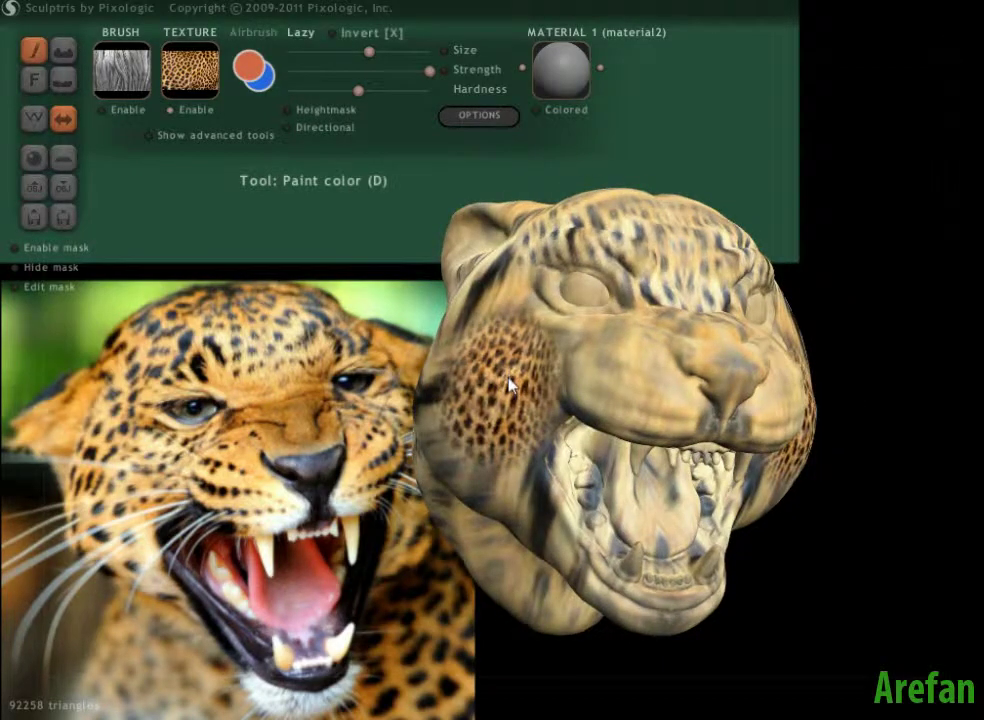
key(space)
mouse_move(521, 290)
mouse_down()
mouse_move(527, 249)
mouse_move(526, 266)
mouse_up()
mouse_move(479, 376)
mouse_down()
mouse_move(468, 389)
mouse_move(470, 448)
mouse_move(502, 537)
mouse_move(560, 417)
mouse_move(638, 394)
mouse_move(565, 384)
mouse_move(480, 445)
mouse_up()
middle_drag(470, 455, 421, 524)
mouse_move(422, 533)
right_down()
mouse_move(455, 456)
mouse_move(658, 282)
mouse_move(715, 265)
right_up()
mouse_move(650, 264)
mouse_down()
mouse_move(826, 248)
mouse_move(843, 263)
mouse_move(865, 336)
mouse_up()
right_drag(492, 520, 400, 475)
mouse_move(556, 490)
mouse_down()
mouse_move(534, 358)
mouse_move(571, 494)
mouse_move(481, 551)
mouse_move(696, 573)
mouse_move(773, 632)
mouse_move(753, 402)
mouse_up()
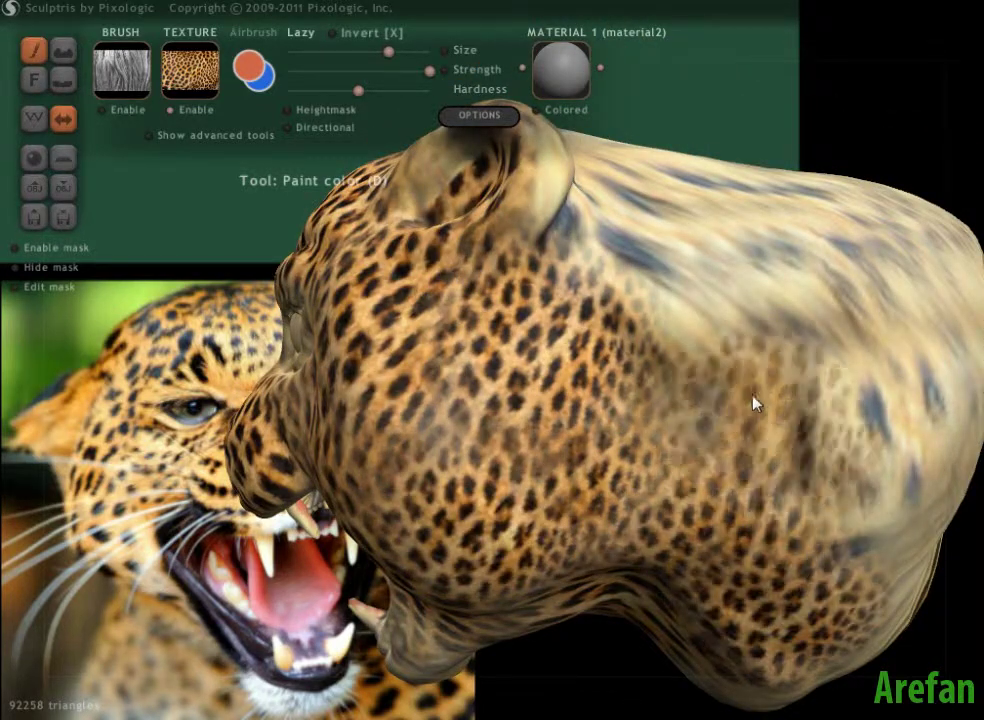
Enlarge the brush further and paint the leopard-skin texture over the crown, back of the head and neck.
key(space)
mouse_move(770, 281)
mouse_down()
mouse_move(781, 234)
mouse_move(788, 251)
mouse_move(764, 226)
mouse_move(800, 351)
mouse_move(802, 518)
mouse_move(767, 553)
mouse_move(641, 653)
mouse_move(488, 494)
mouse_move(415, 435)
mouse_move(510, 514)
mouse_move(549, 580)
mouse_move(294, 652)
mouse_move(428, 594)
mouse_up()
right_drag(428, 594, 432, 547)
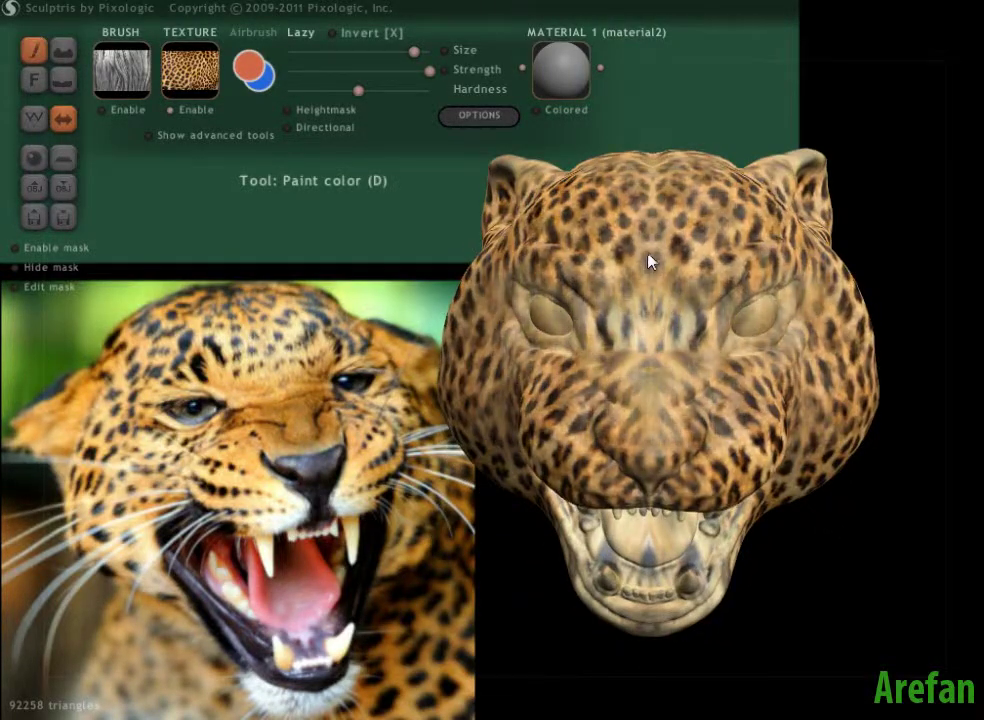
Reduce the brush size and paint finer leopard-skin spots over the forehead and brows.
key(space)
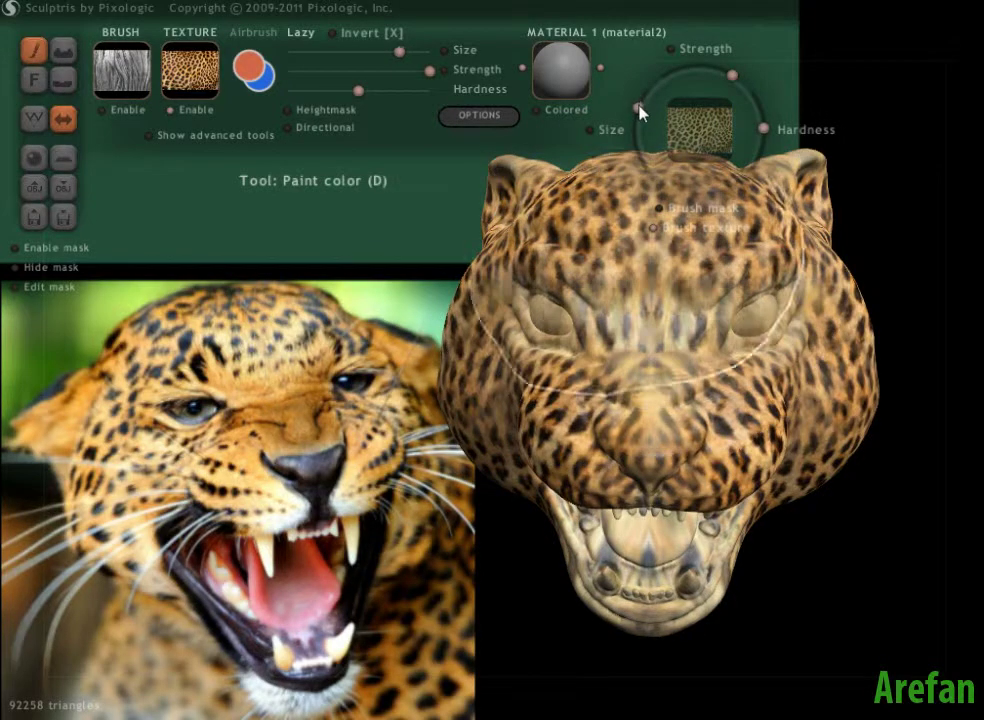
drag(640, 101, 662, 105)
mouse_move(646, 317)
mouse_down()
mouse_move(569, 261)
mouse_move(521, 253)
mouse_move(606, 242)
mouse_move(513, 259)
mouse_up()
drag(398, 316, 630, 374)
Switch the paint texture back to 56593 and paint it over the forehead, brows, eye areas and cheeks.
key(space)
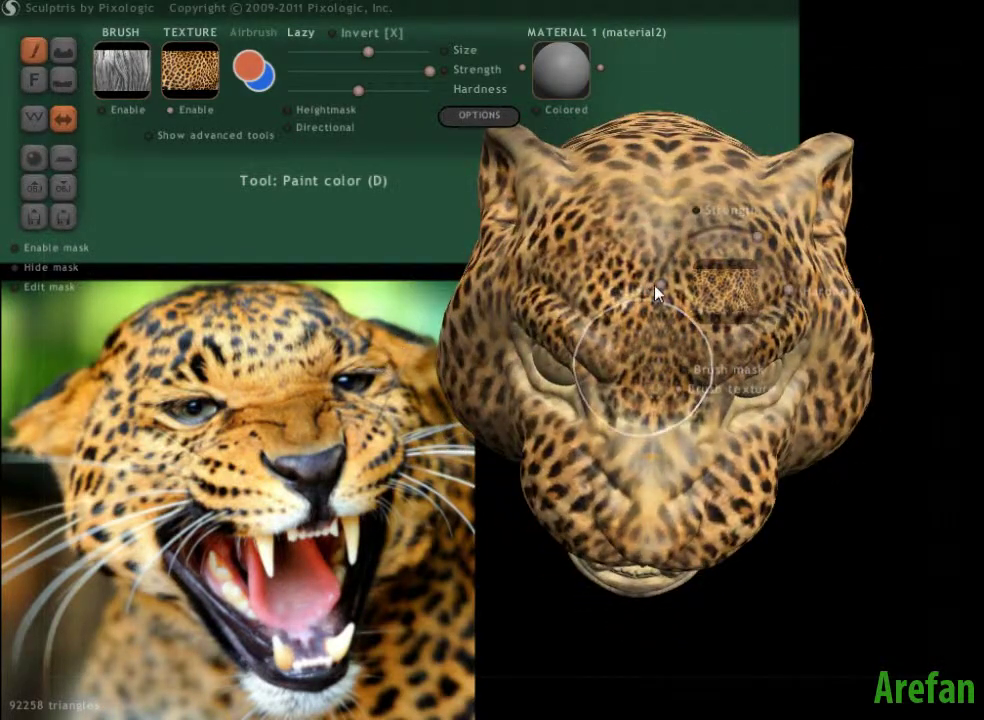
mouse_move(655, 292)
mouse_down()
mouse_move(661, 279)
mouse_move(653, 294)
mouse_up()
click(186, 76)
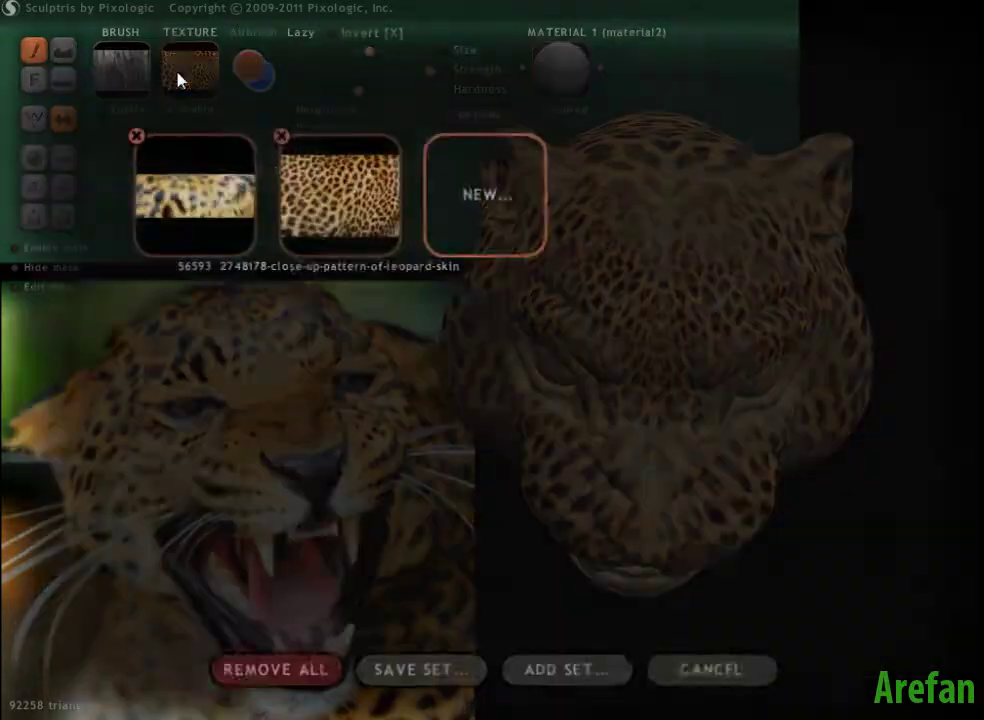
click(215, 213)
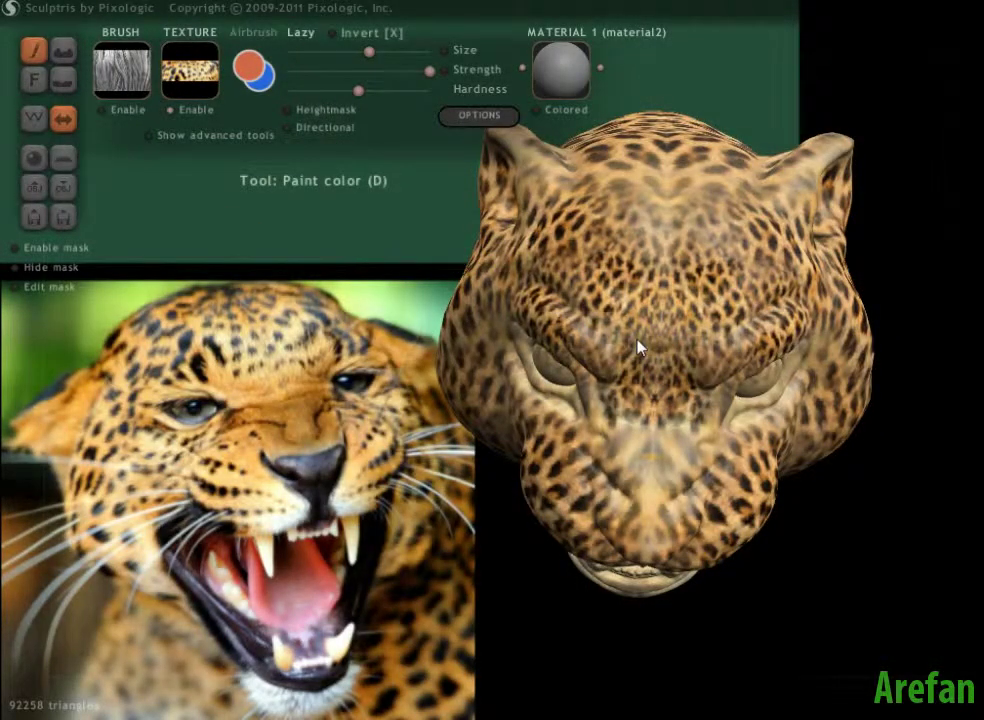
mouse_move(637, 338)
mouse_down()
mouse_move(638, 364)
mouse_move(588, 360)
mouse_move(545, 323)
mouse_move(597, 285)
mouse_move(448, 331)
mouse_move(389, 272)
mouse_move(393, 301)
mouse_move(461, 373)
mouse_up()
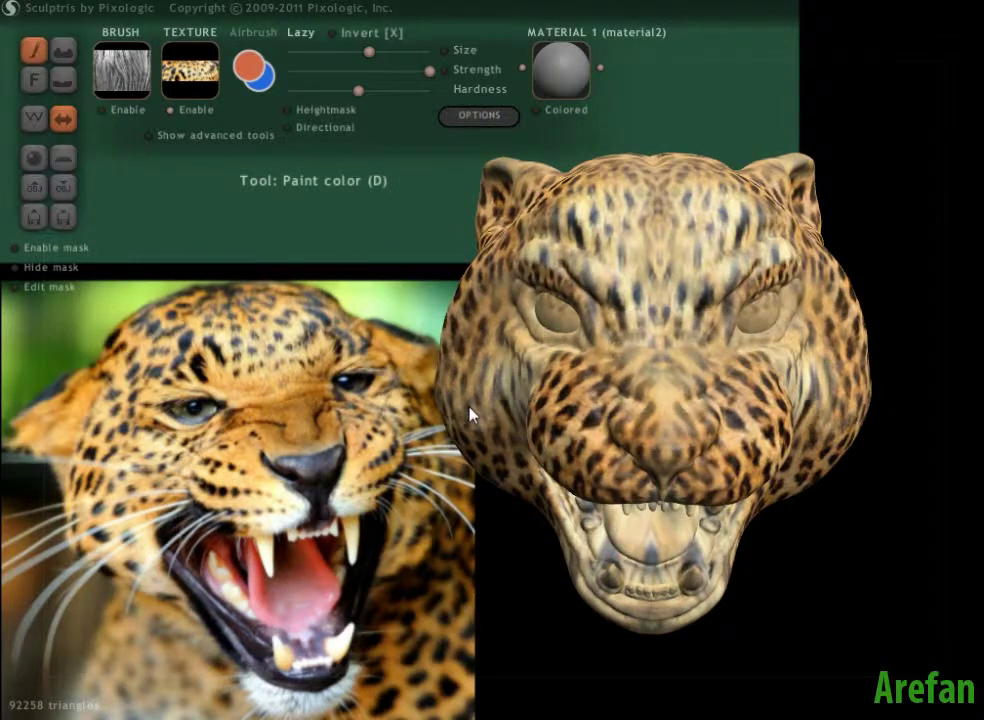
drag(380, 484, 505, 494)
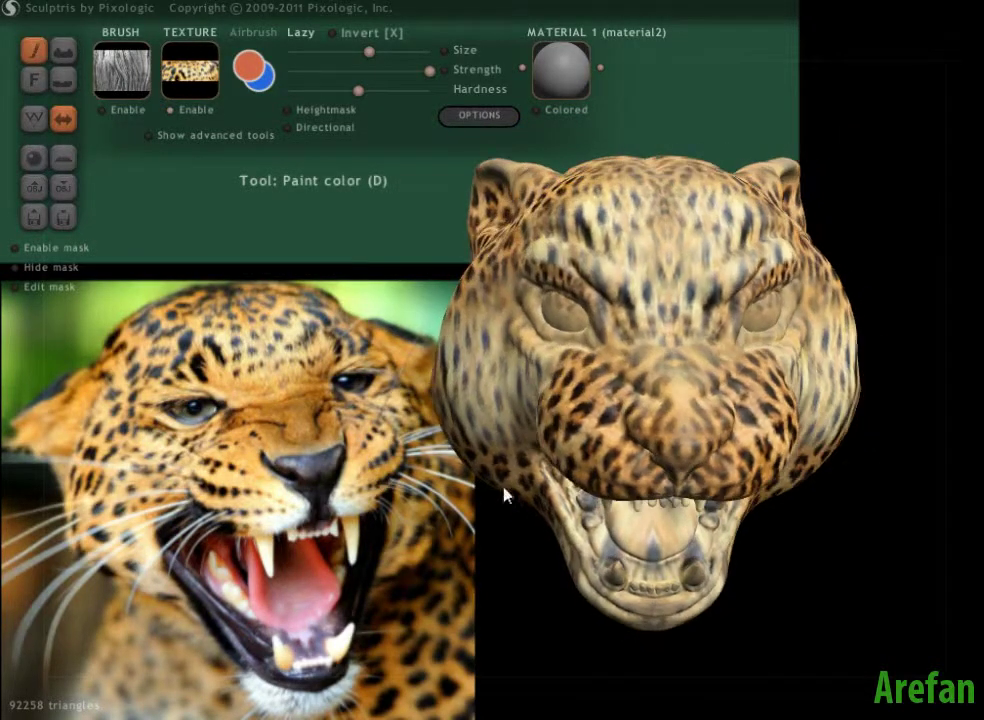
Paint the 56593 fur texture over the muzzle, jaw and lower cheeks to blend them with the face.
drag(621, 469, 577, 462)
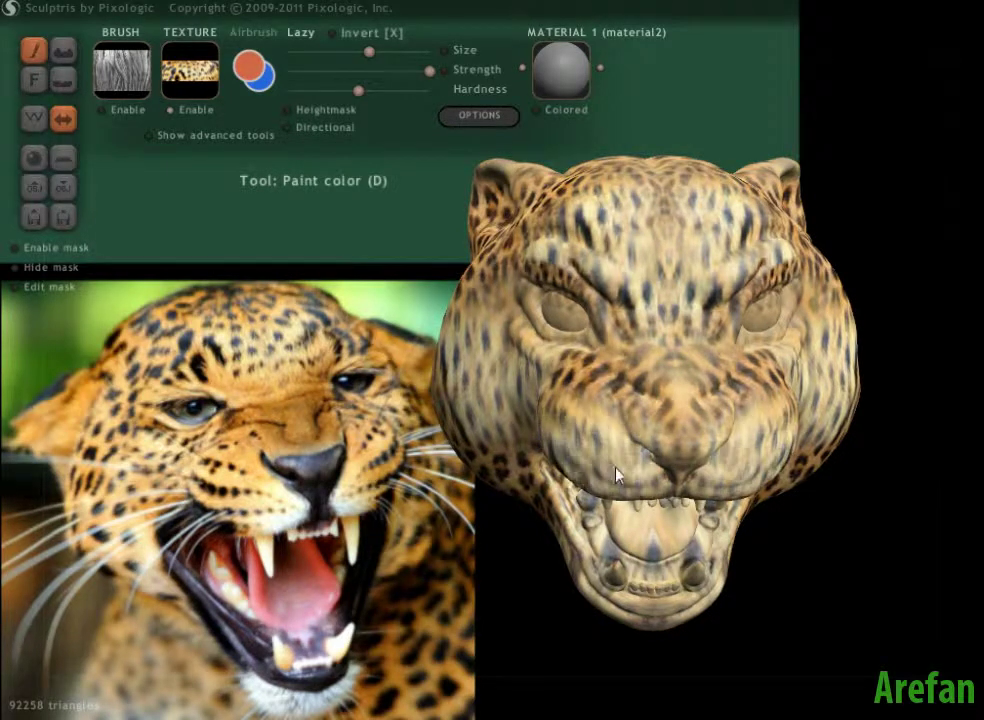
drag(420, 496, 532, 436)
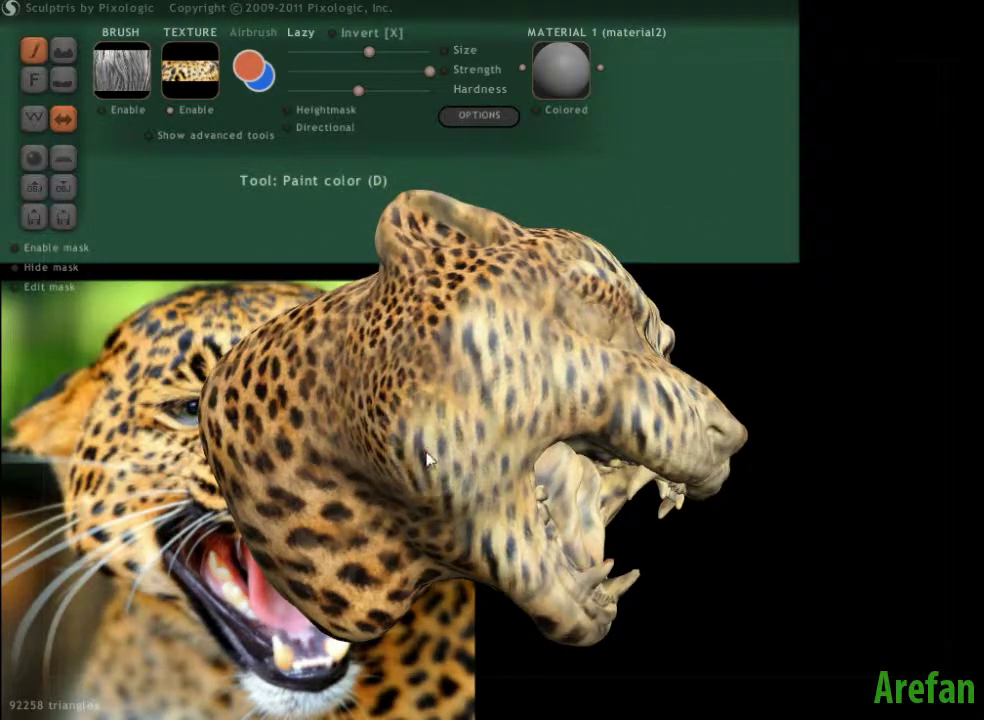
drag(426, 452, 473, 441)
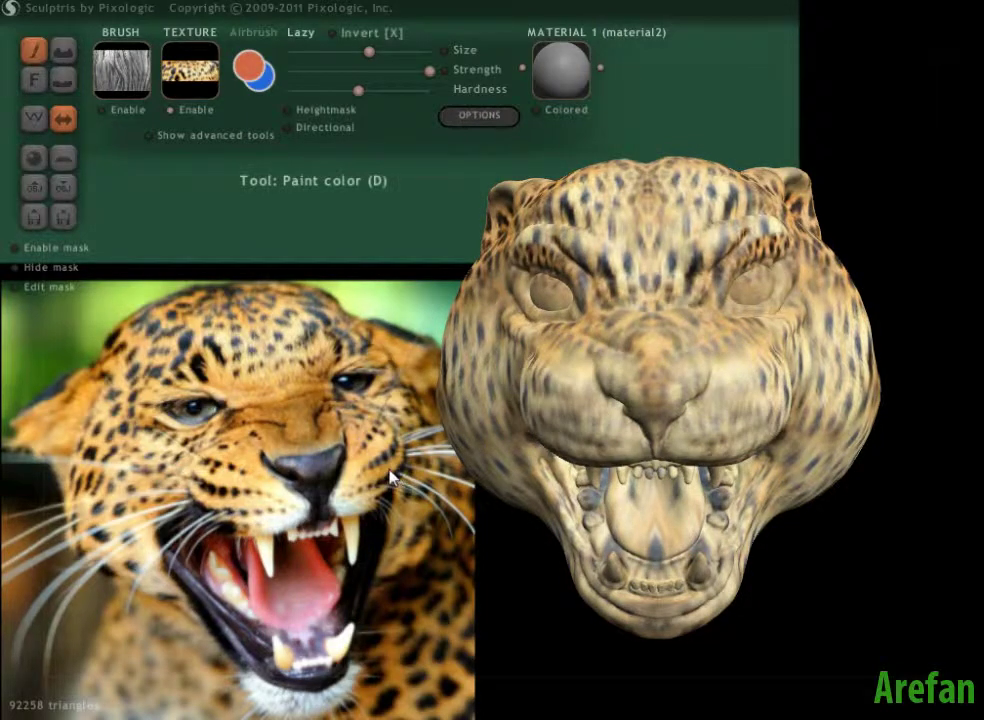
drag(393, 473, 245, 490)
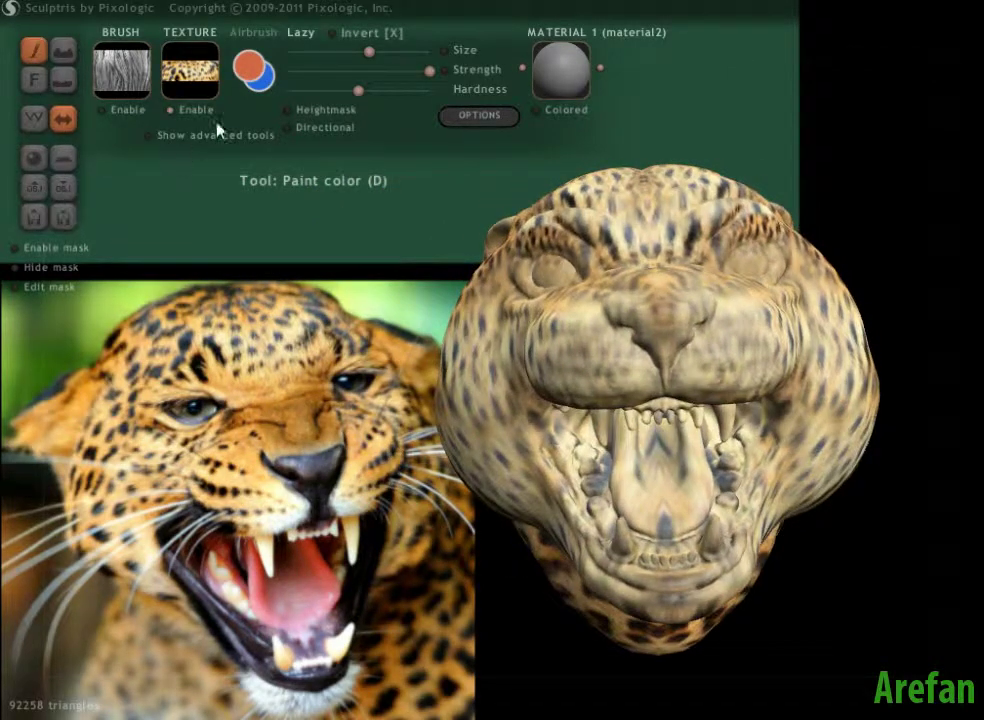
Turn off the paint texture and set the primary paint color to dark red.
click(250, 68)
click(511, 221)
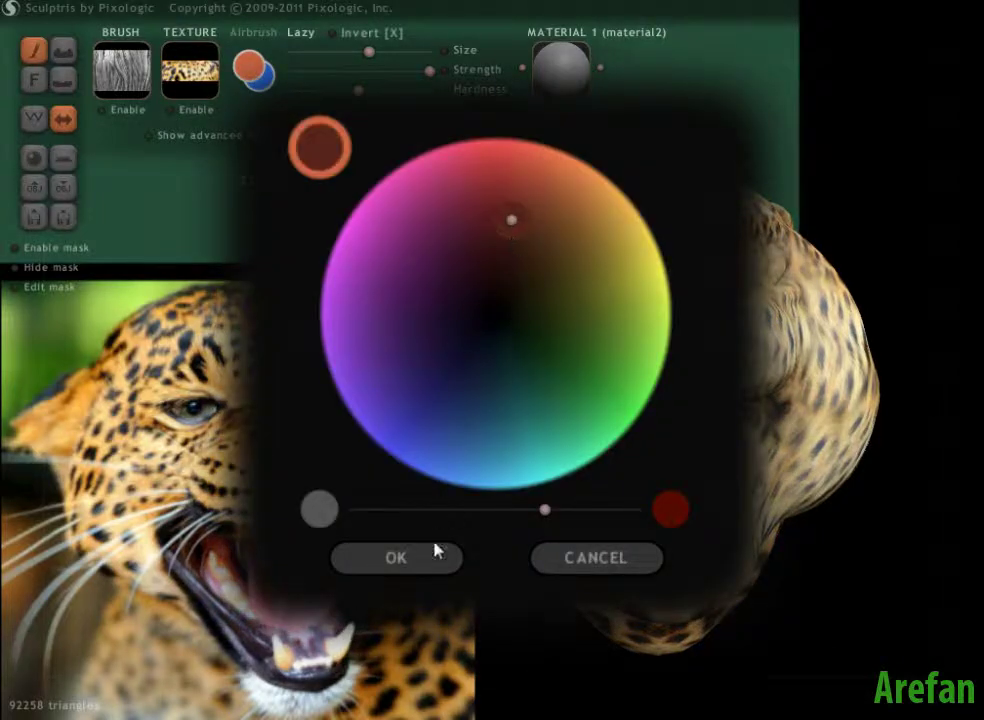
click(489, 218)
click(422, 566)
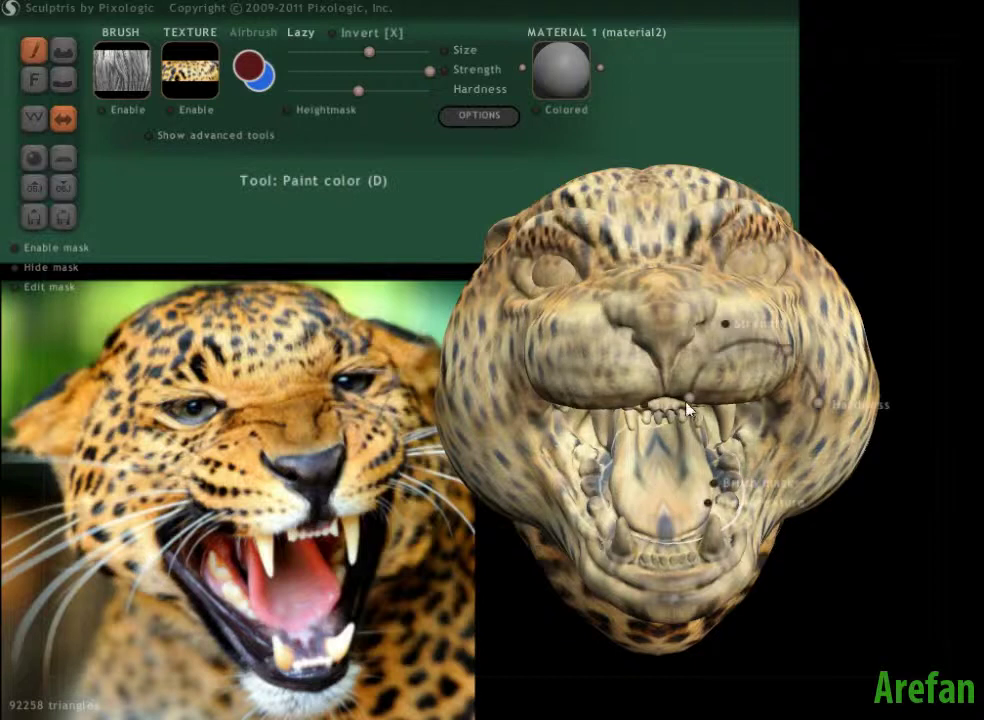
Reduce the brush size and paint the tongue dark red.
key(space)
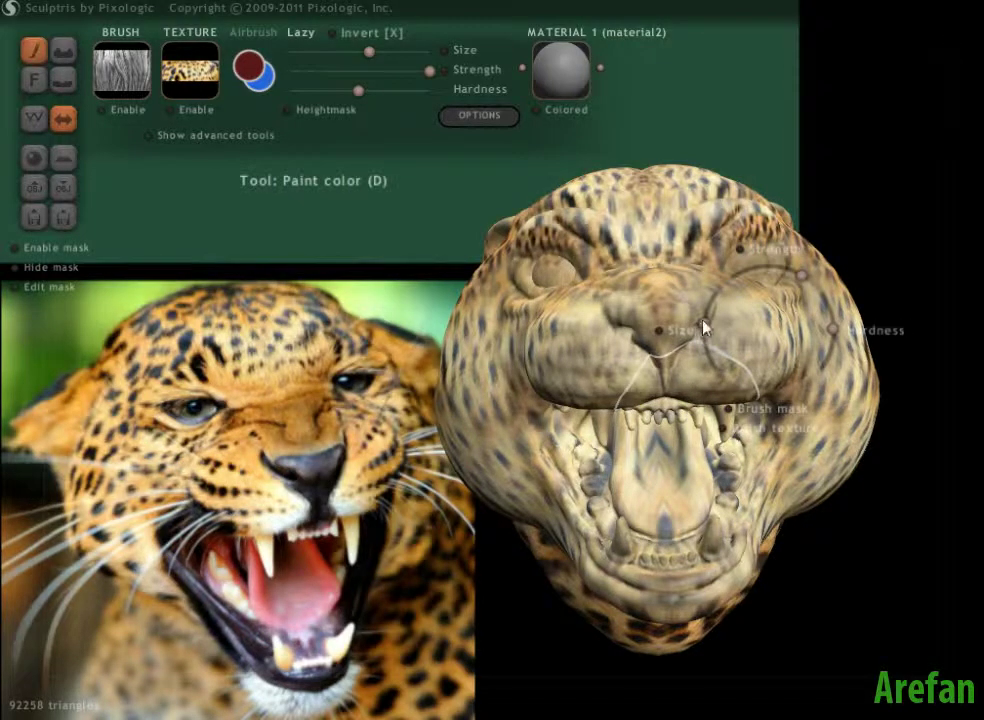
drag(704, 328, 701, 369)
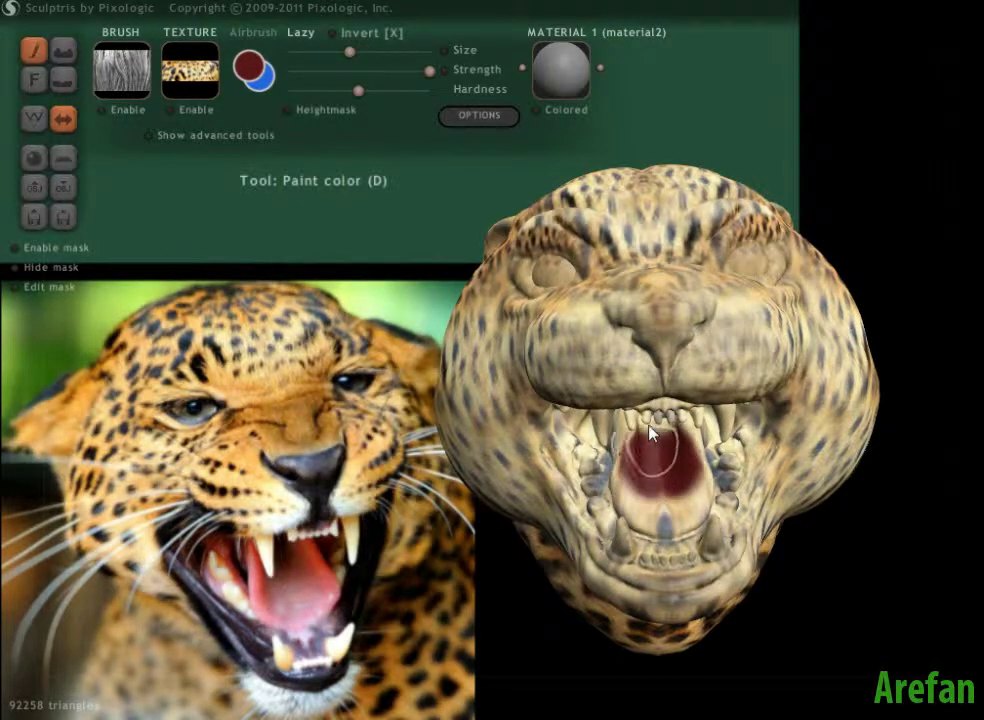
drag(686, 508, 686, 528)
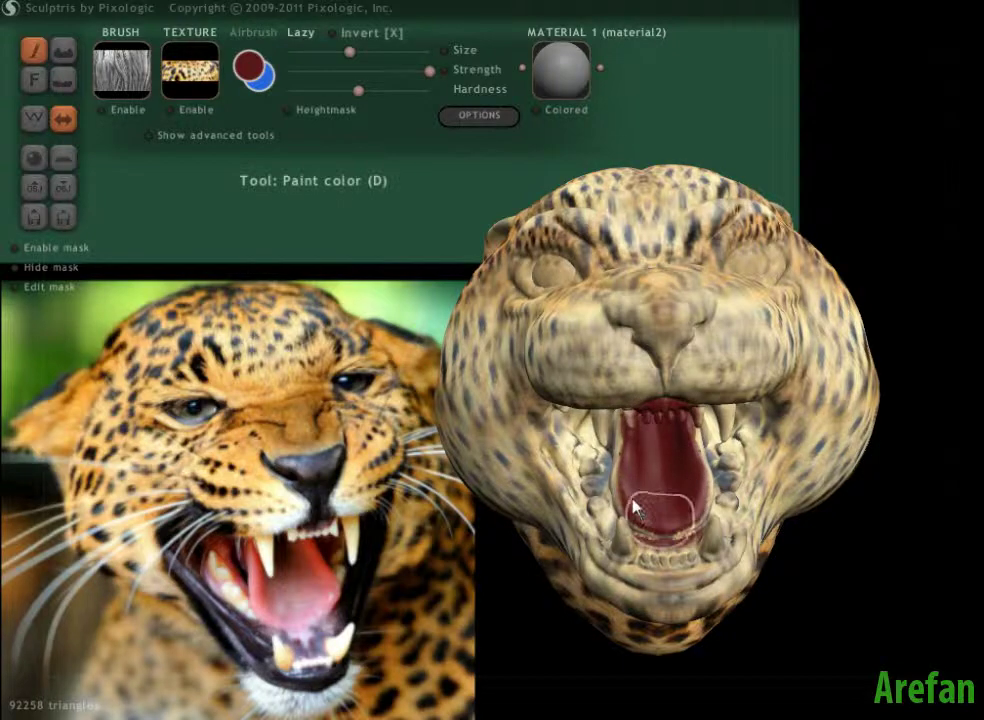
Paint the palate, gums and remaining inside of the mouth dark red, working from several angles.
right_drag(607, 540, 643, 385)
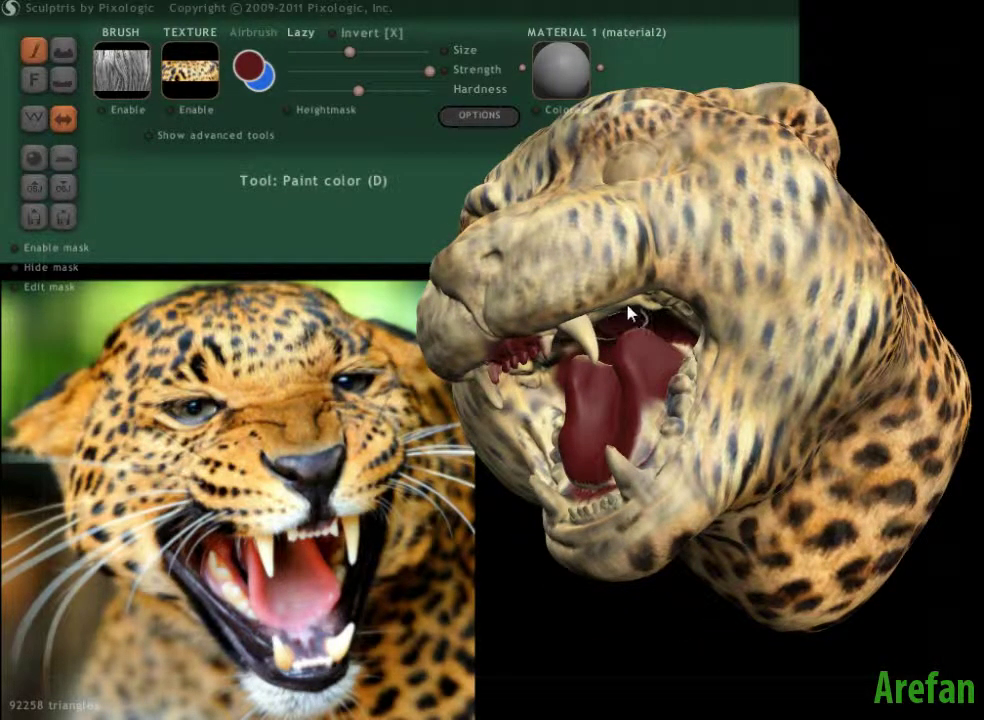
right_drag(565, 425, 595, 323)
drag(548, 219, 564, 175)
mouse_move(533, 291)
right_down()
mouse_move(632, 450)
mouse_move(590, 519)
mouse_move(512, 457)
mouse_move(571, 432)
right_up()
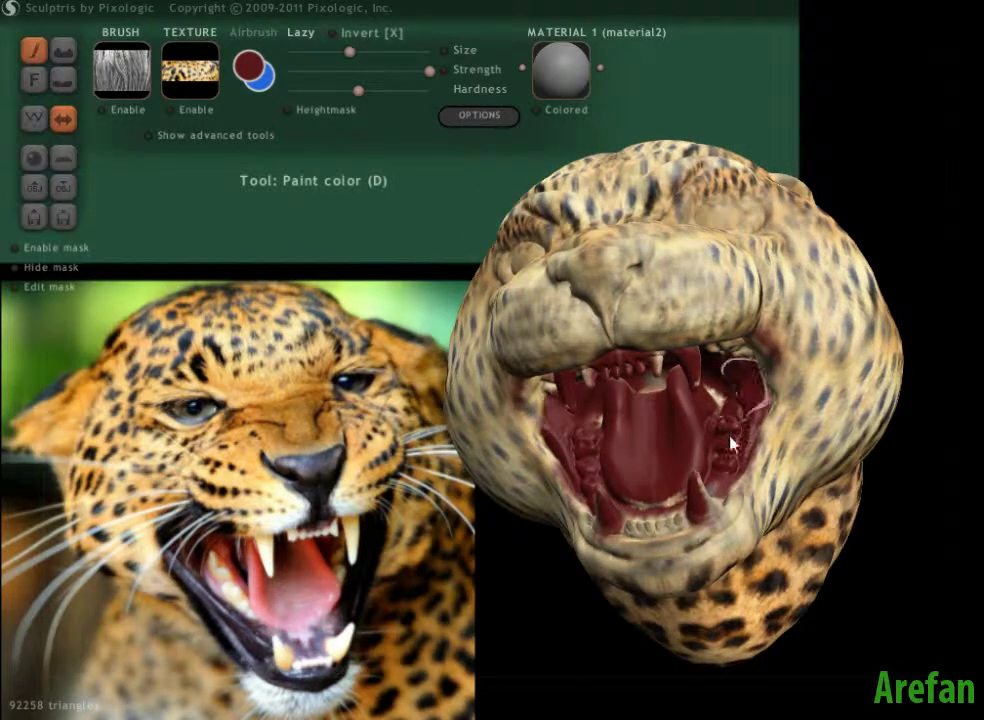
right_drag(731, 443, 632, 592)
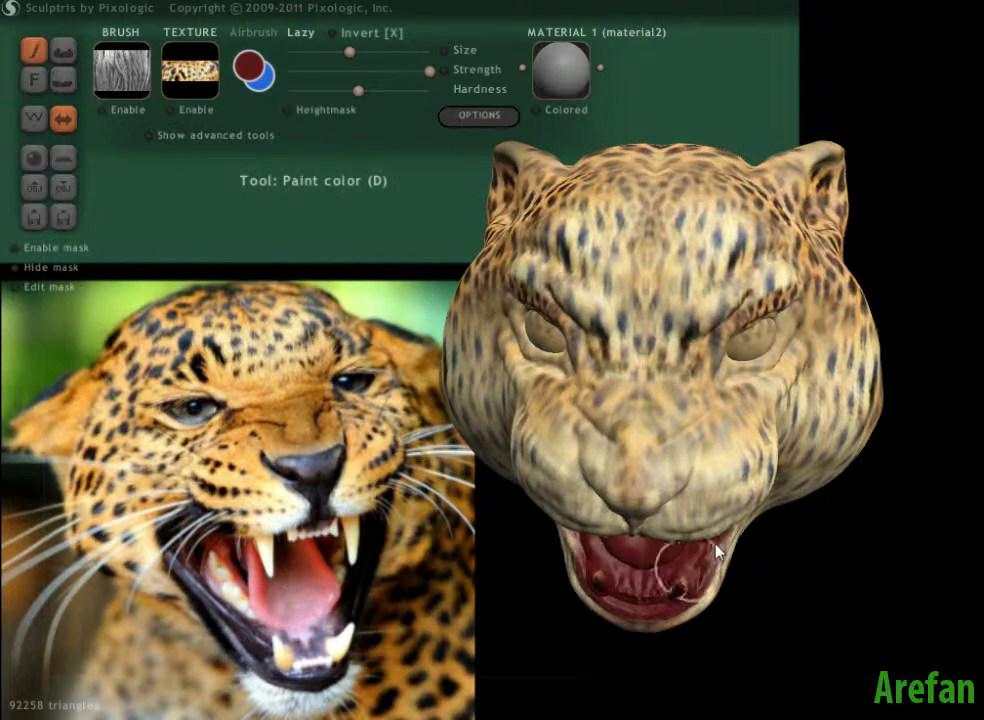
Inspect the dark red palate, gums, teeth and tongue from the front, below and side for unpainted spots.
right_drag(692, 596, 668, 457)
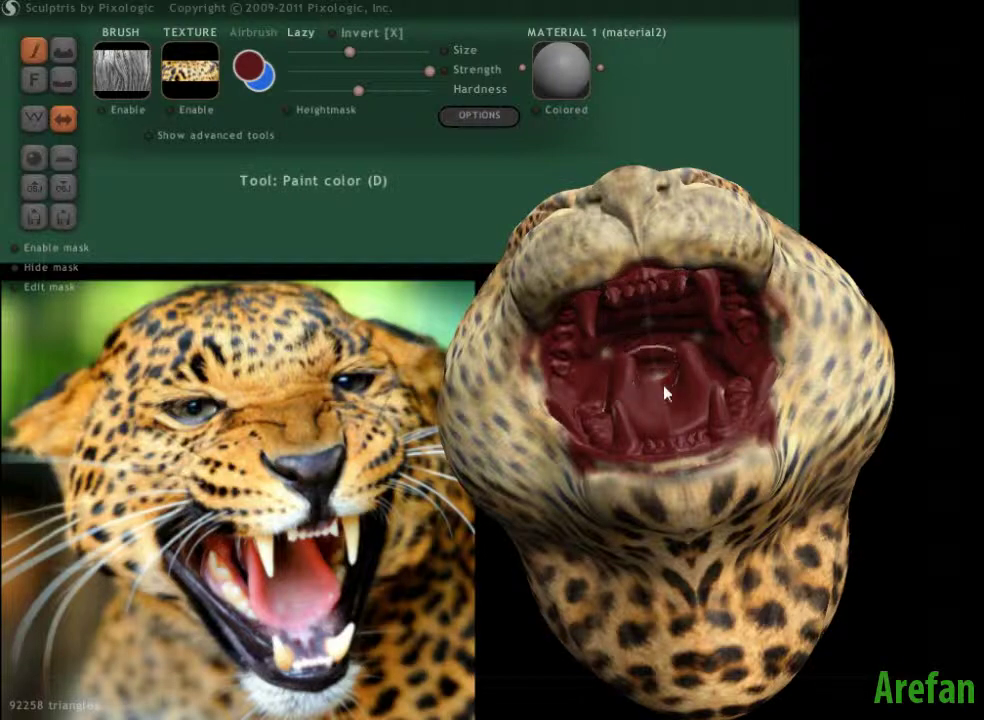
right_drag(668, 393, 568, 482)
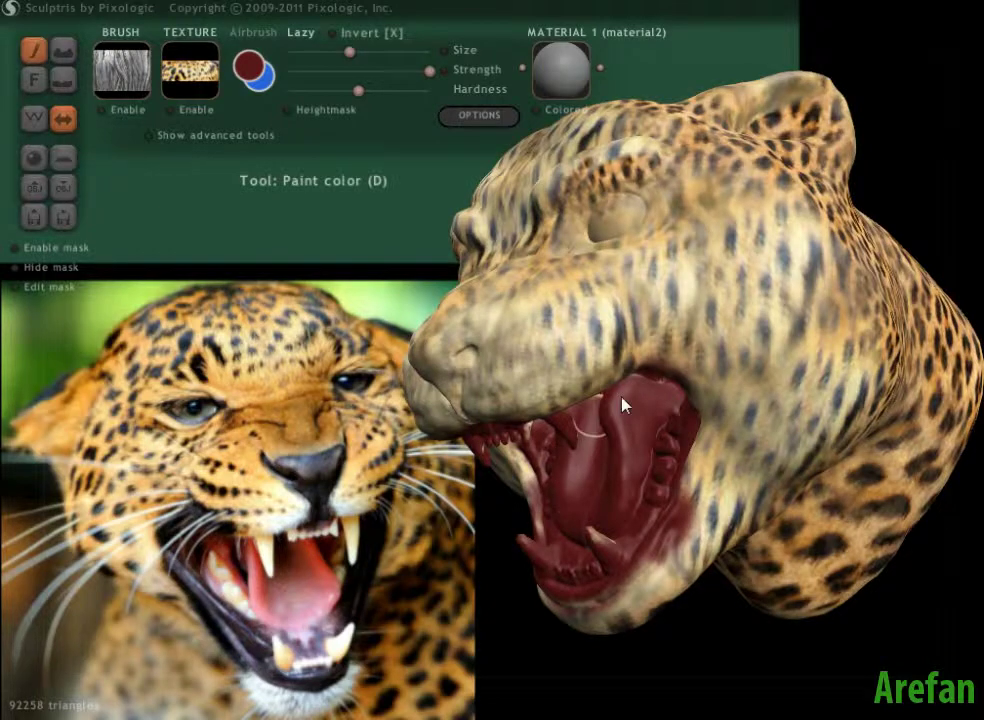
right_drag(638, 420, 660, 302)
right_drag(604, 332, 668, 404)
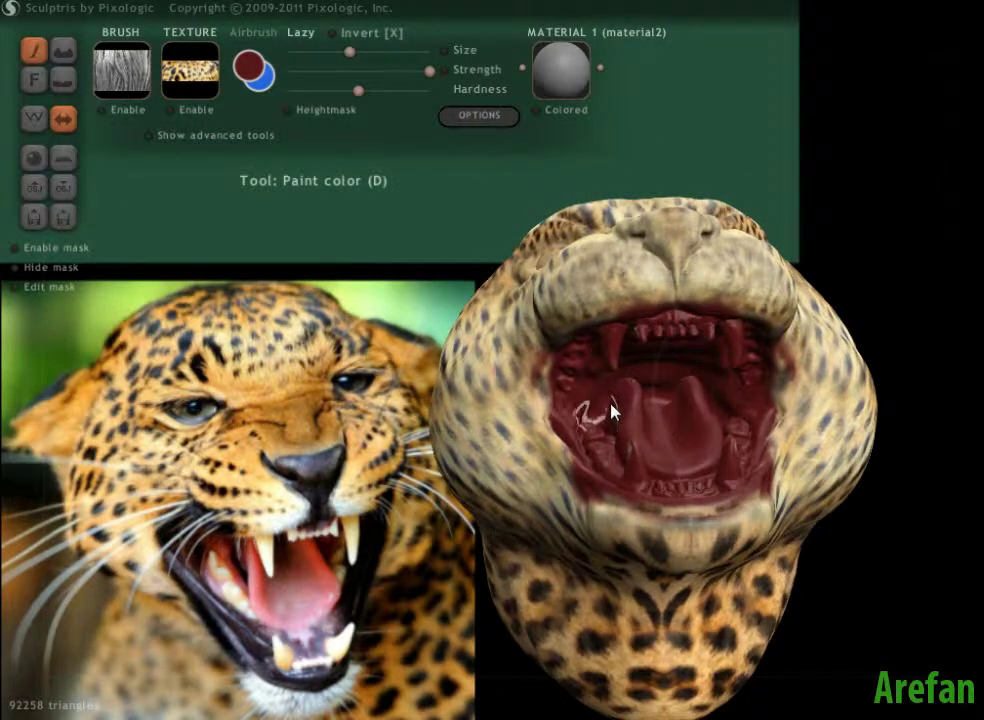
right_drag(595, 472, 475, 516)
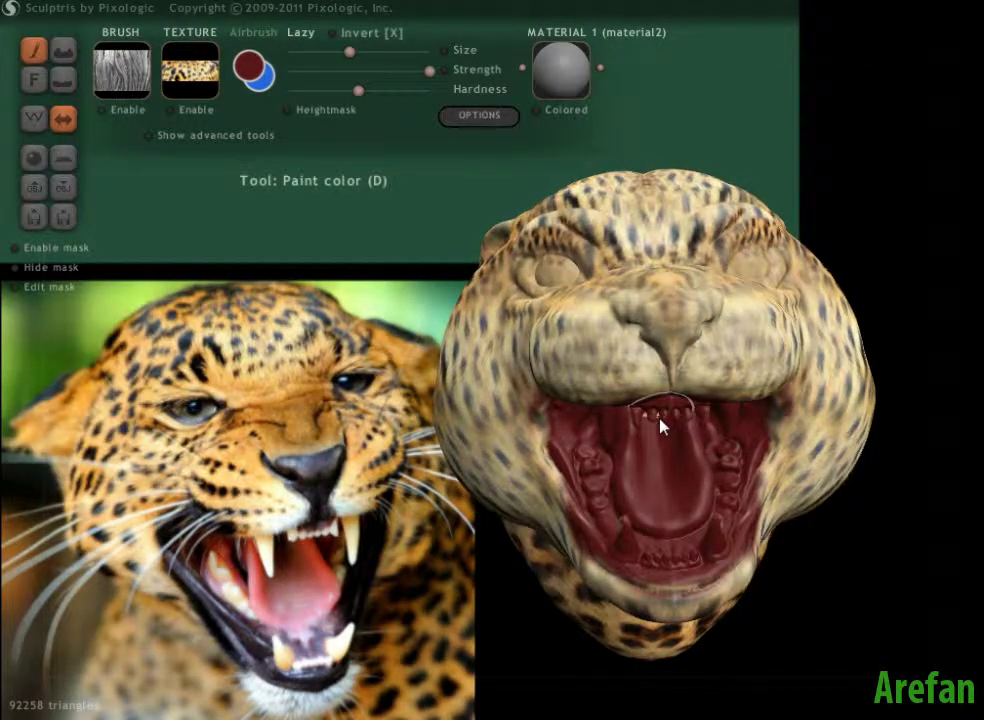
right_drag(650, 446, 560, 427)
middle_drag(573, 465, 523, 437)
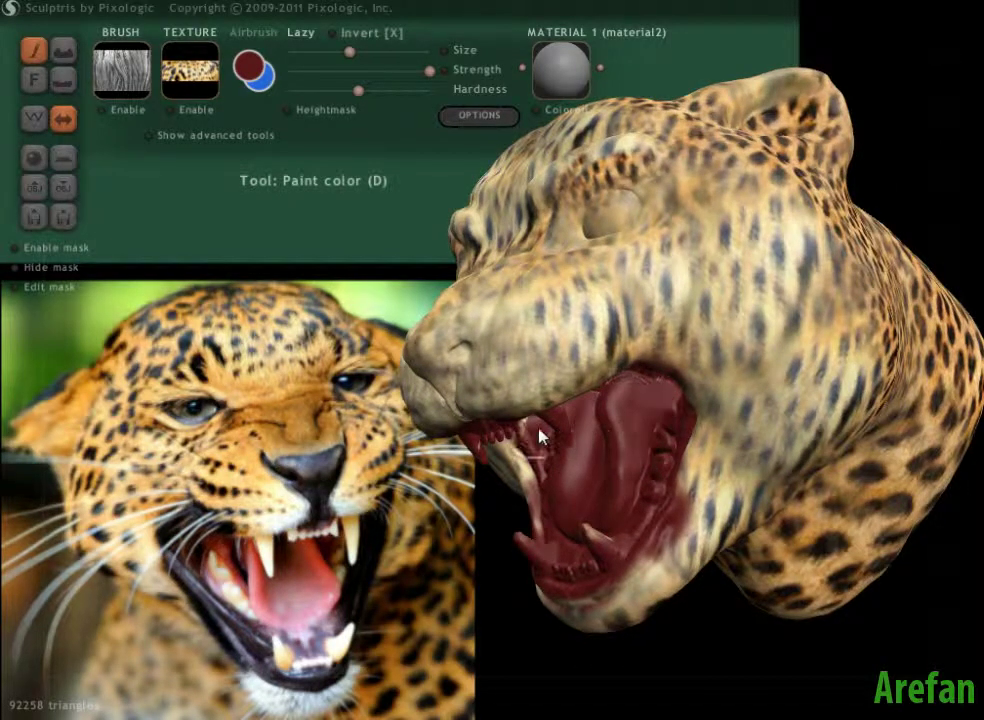
mouse_move(548, 503)
right_down()
mouse_move(571, 483)
mouse_move(690, 435)
mouse_move(652, 490)
mouse_move(627, 476)
mouse_move(645, 428)
right_up()
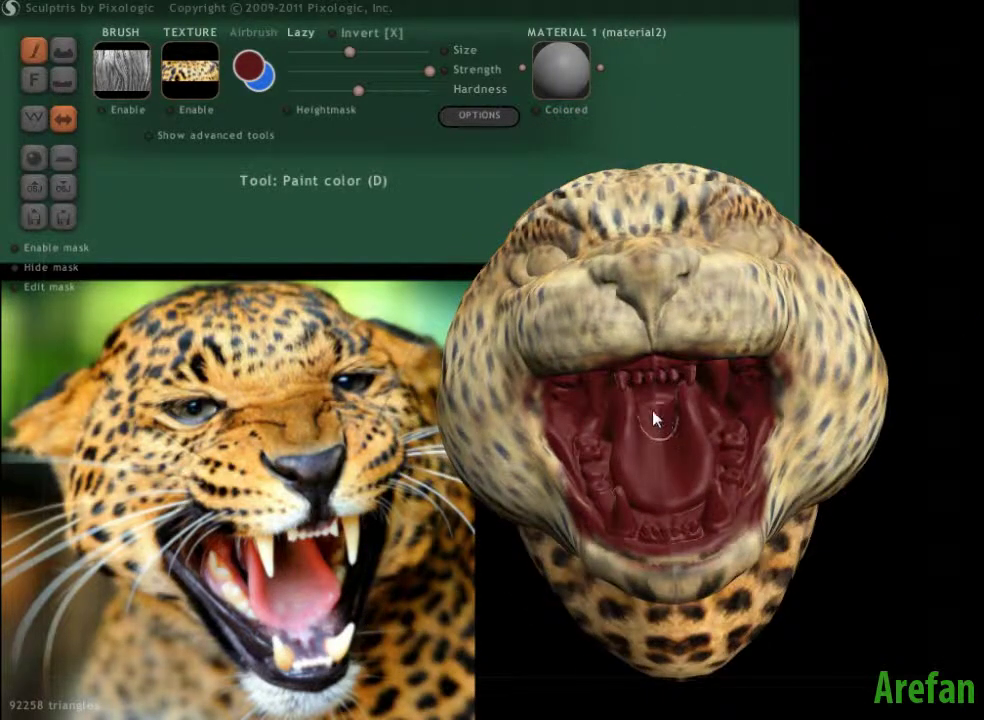
right_drag(428, 510, 439, 543)
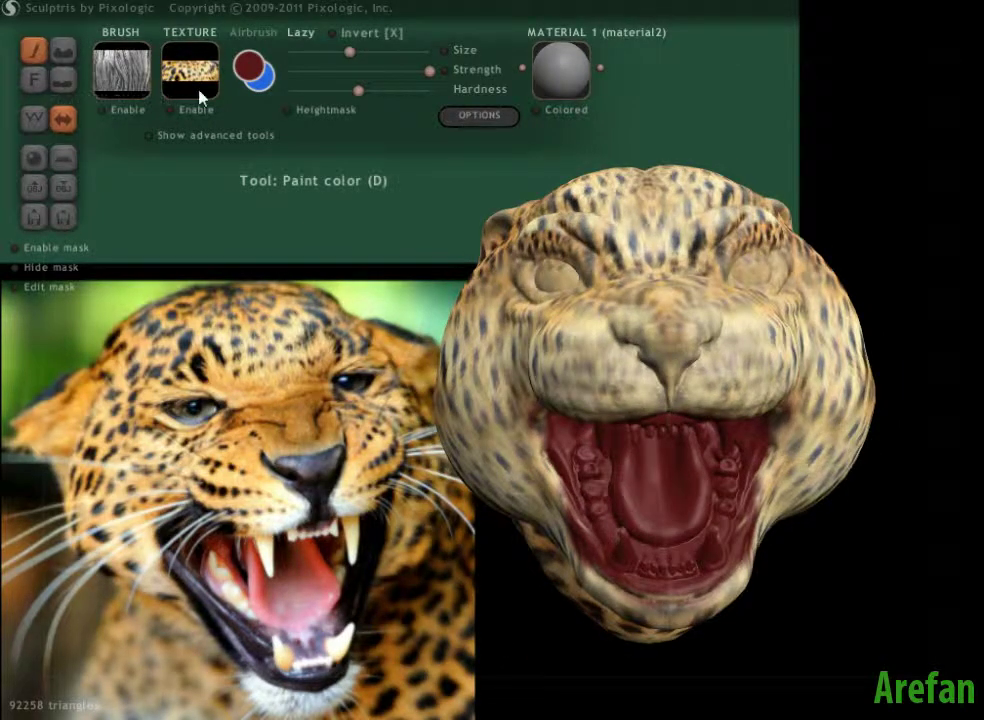
Set the primary paint color to a lighter, less saturated pinkish red matching the tongue in the reference photo.
click(248, 70)
click(505, 177)
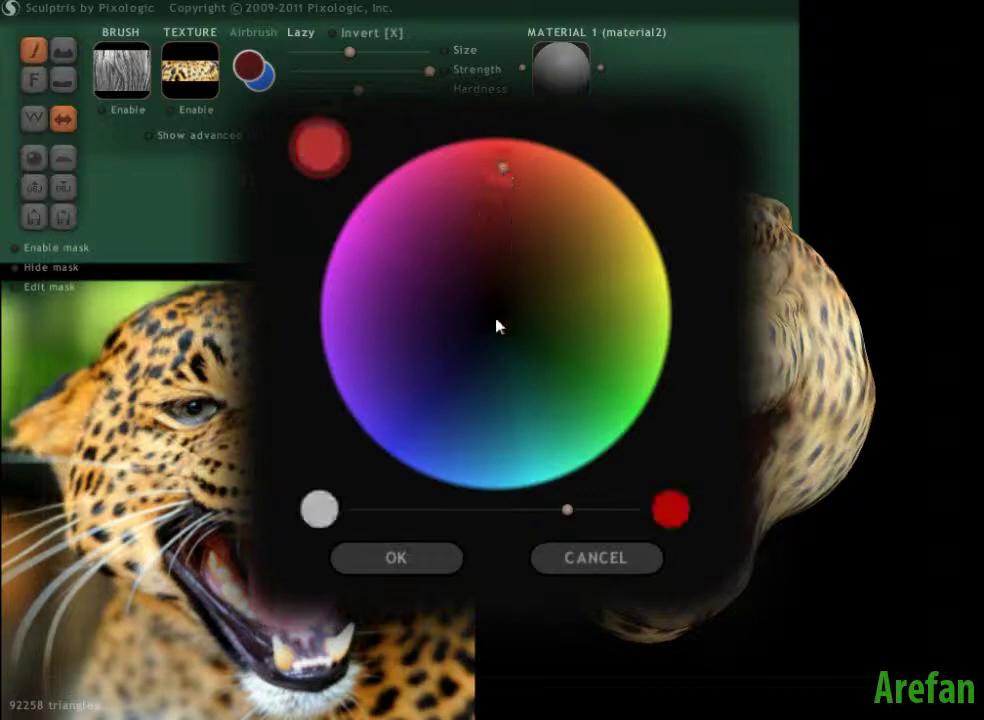
click(518, 176)
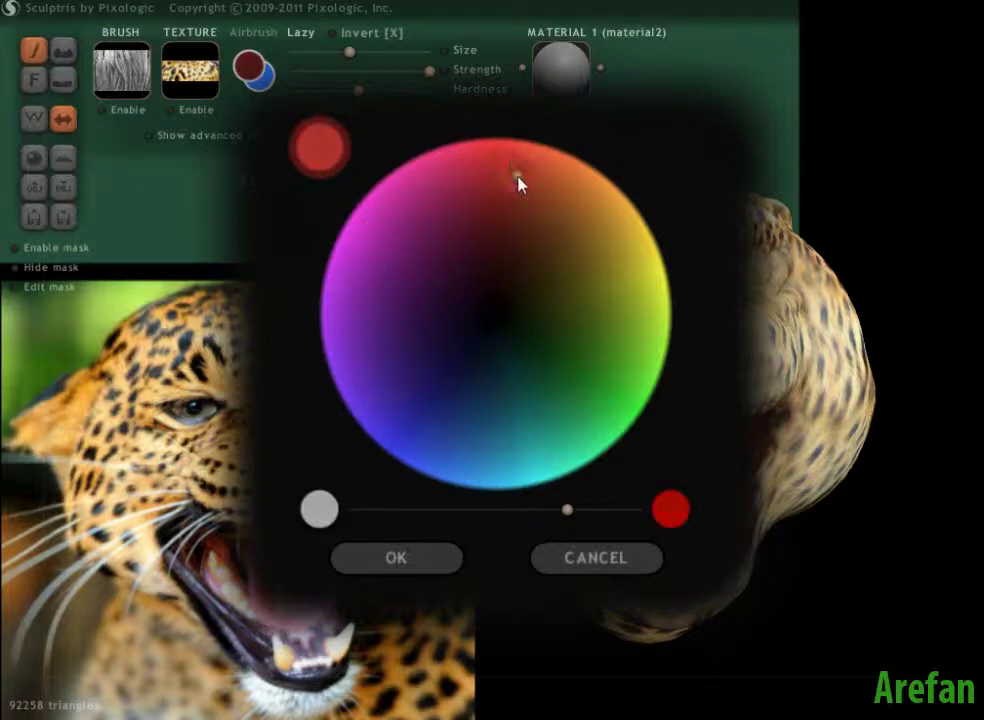
drag(567, 512, 513, 512)
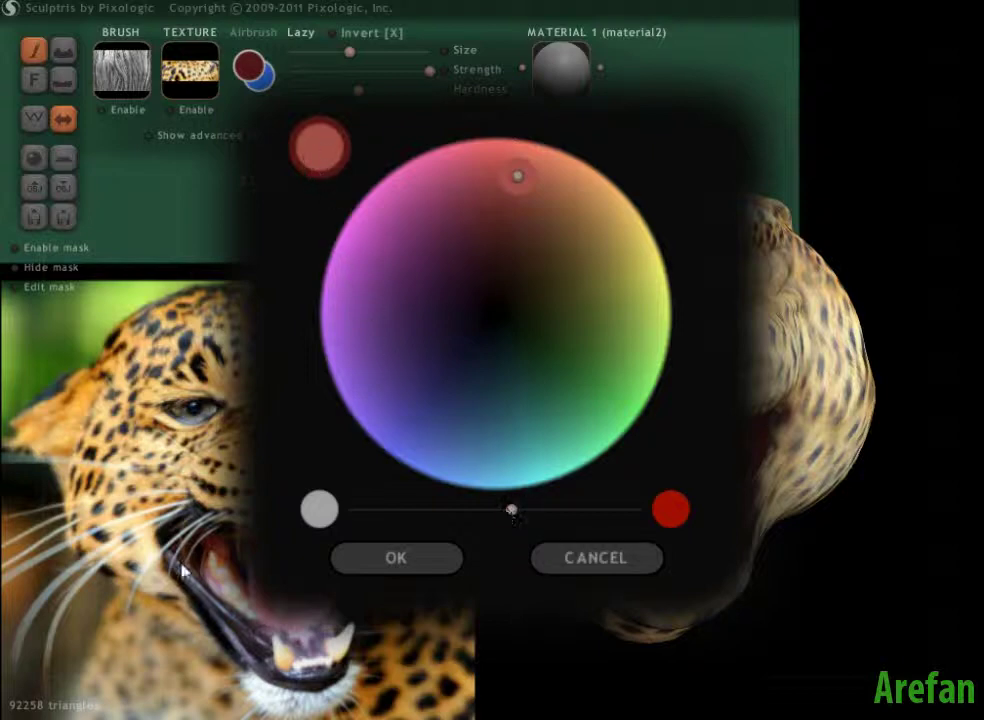
click(422, 566)
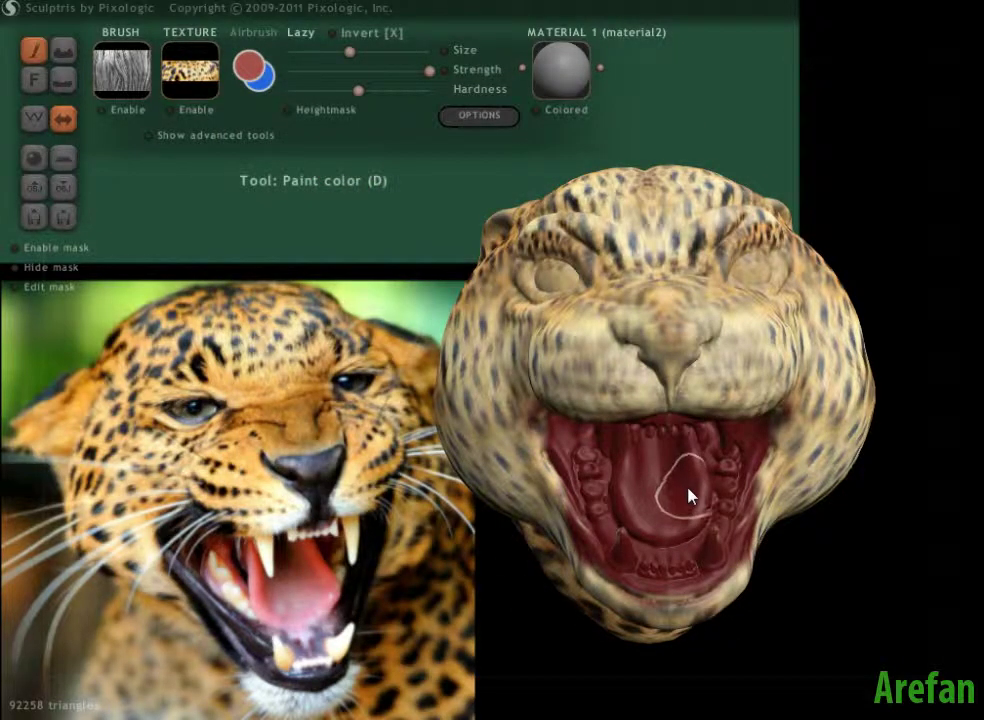
Reduce the brush size and paint the tongue pinkish red, covering its rim and sides from several angles.
key(space)
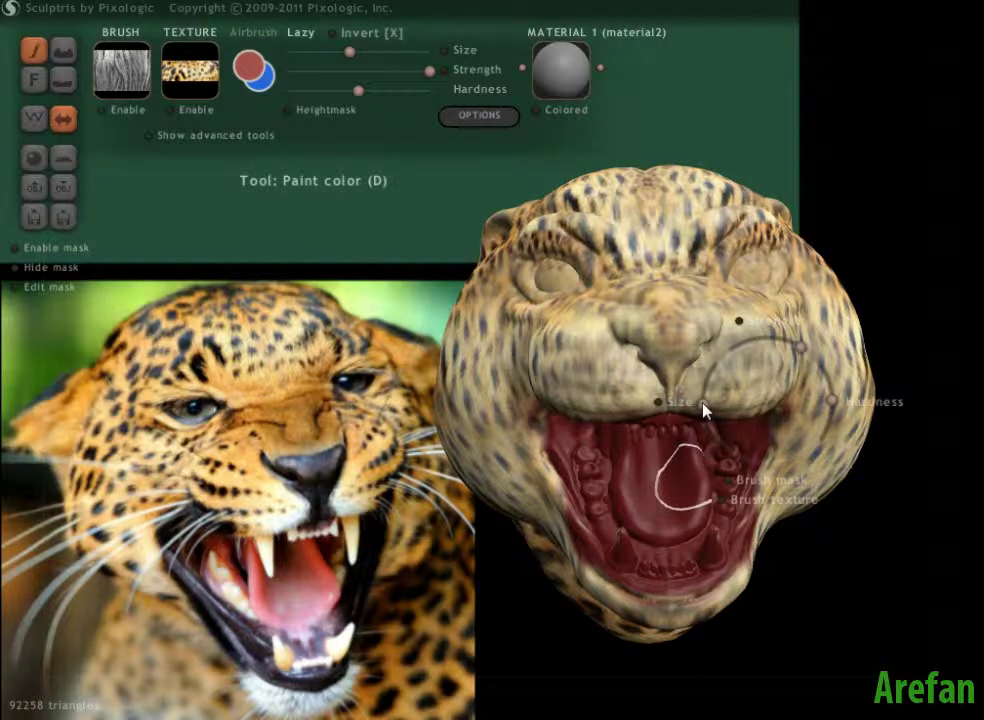
drag(704, 410, 690, 537)
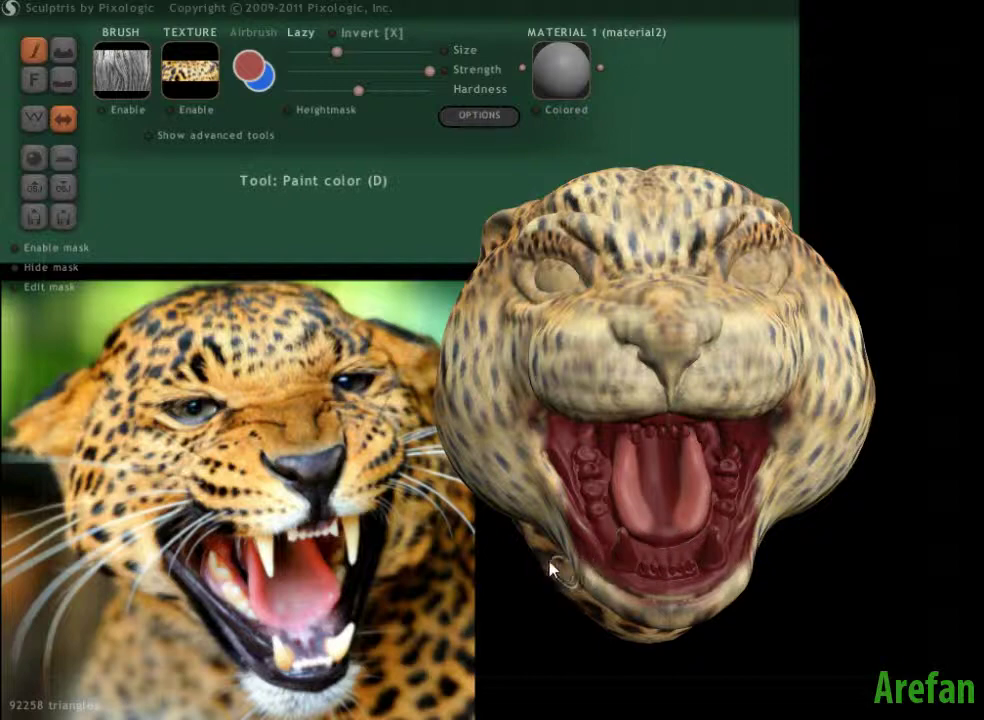
drag(550, 567, 567, 540)
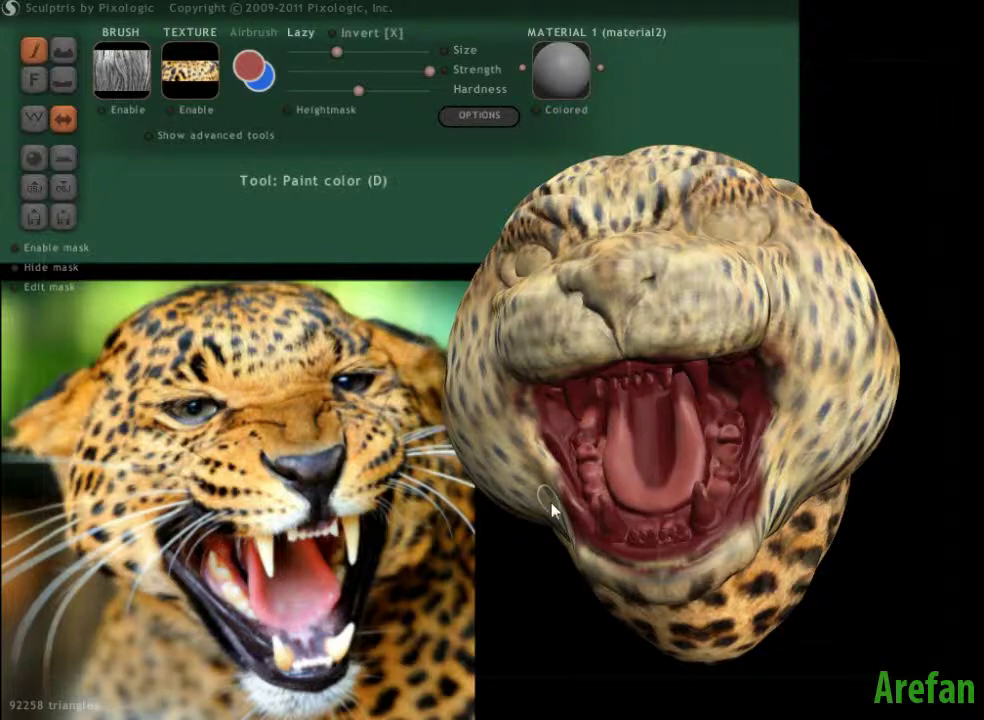
drag(546, 504, 611, 475)
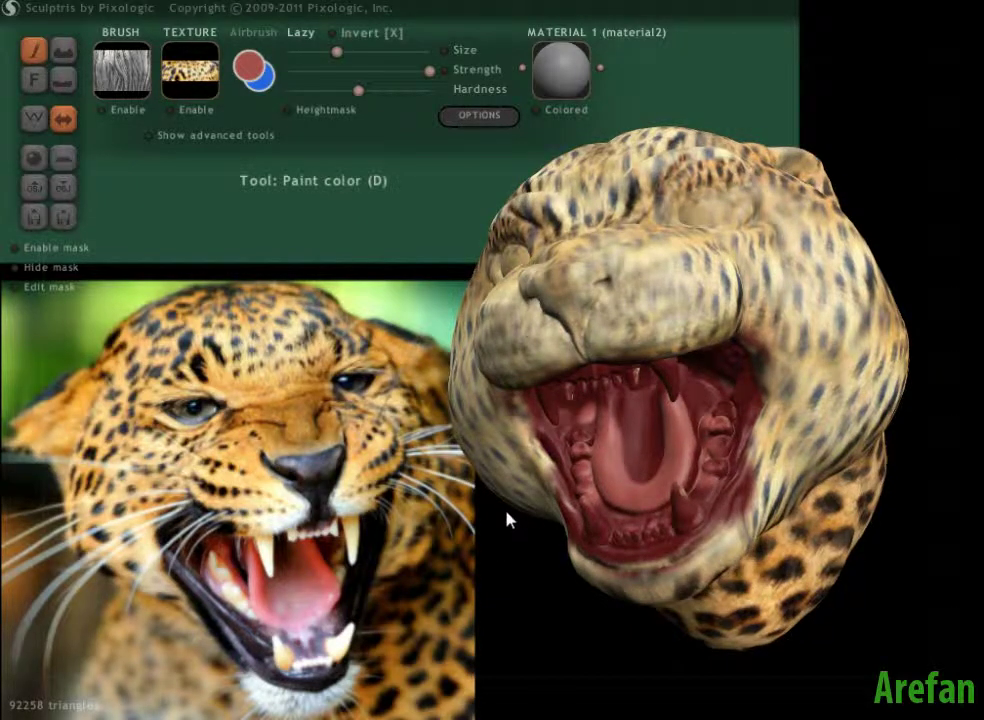
right_drag(612, 430, 620, 370)
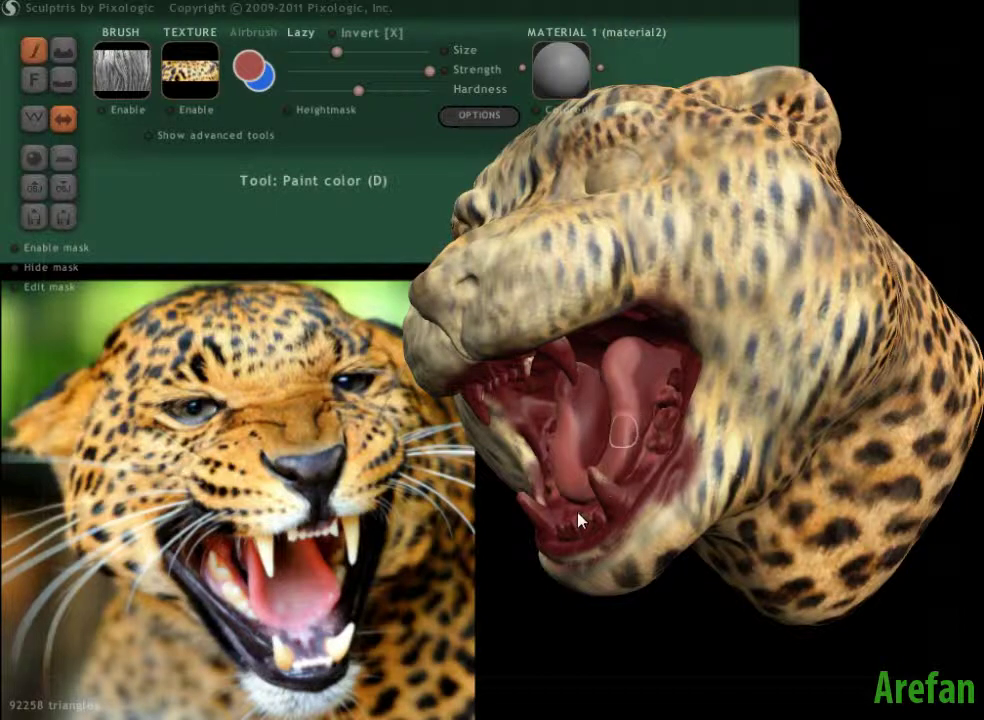
right_drag(524, 539, 465, 415)
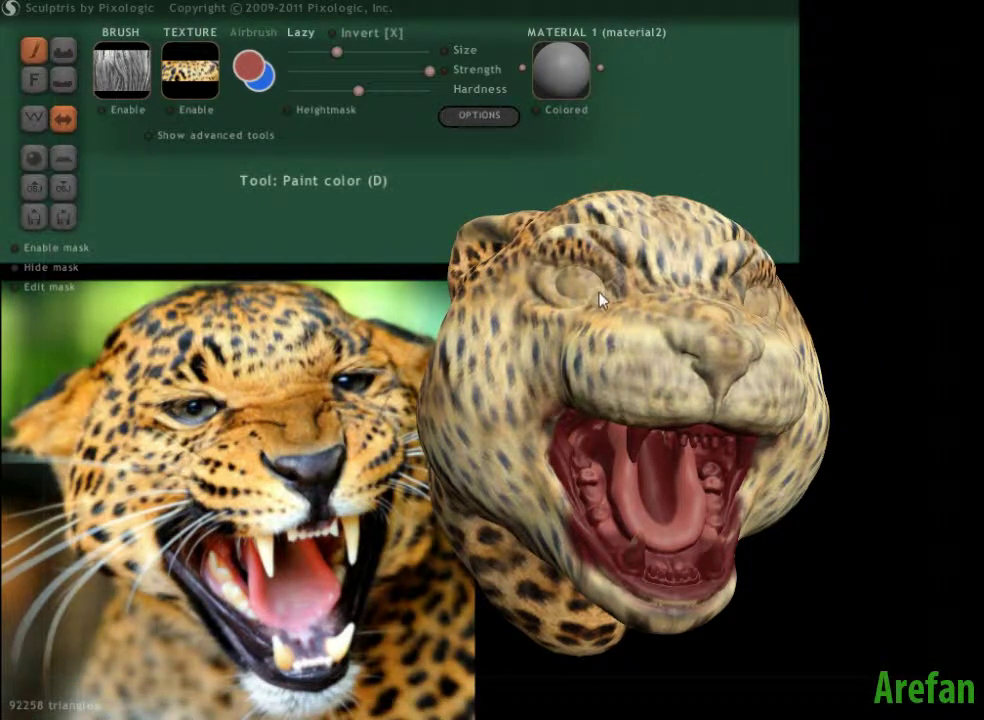
right_drag(560, 391, 563, 405)
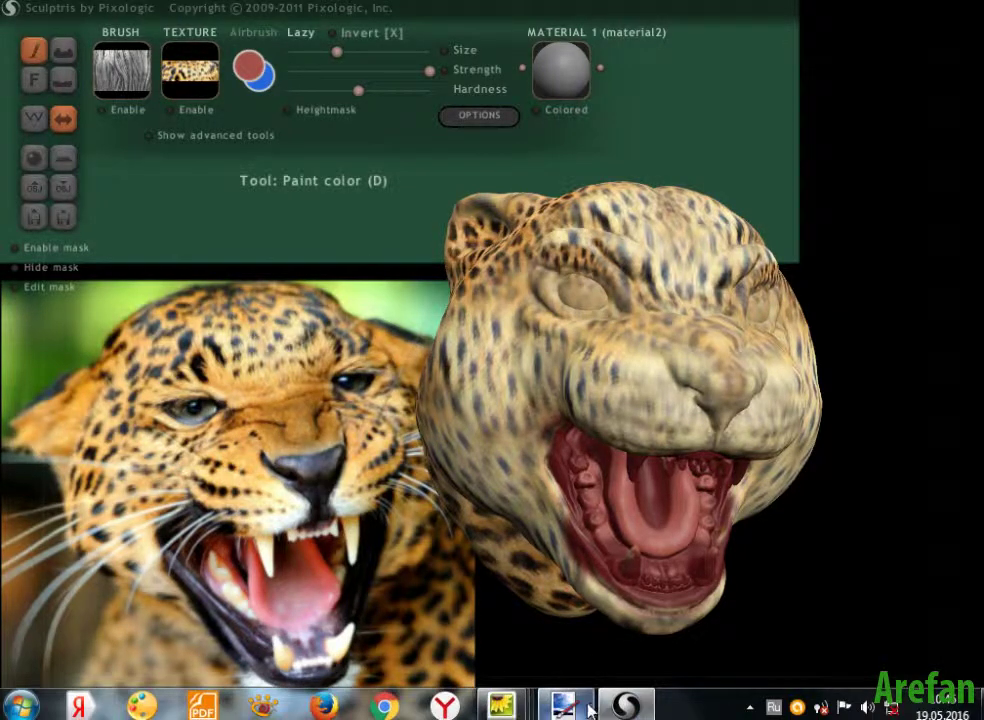
Switch to the image editor holding 56593.jpg and open 0214leopardeye from the текстура леопарда folder.
mouse_move(580, 712)
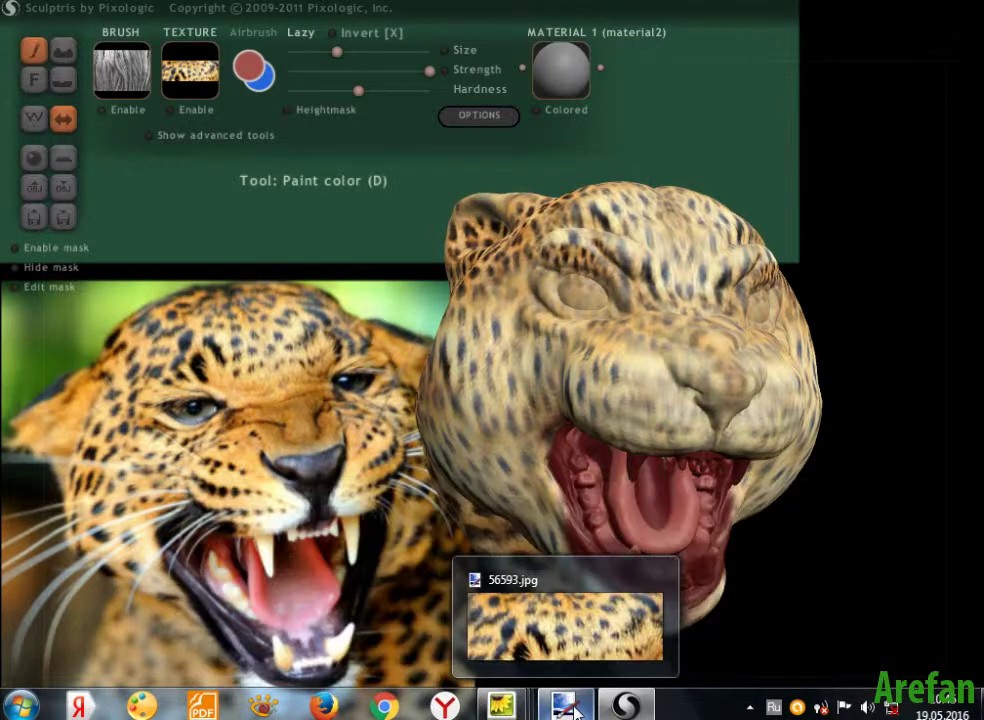
click(565, 625)
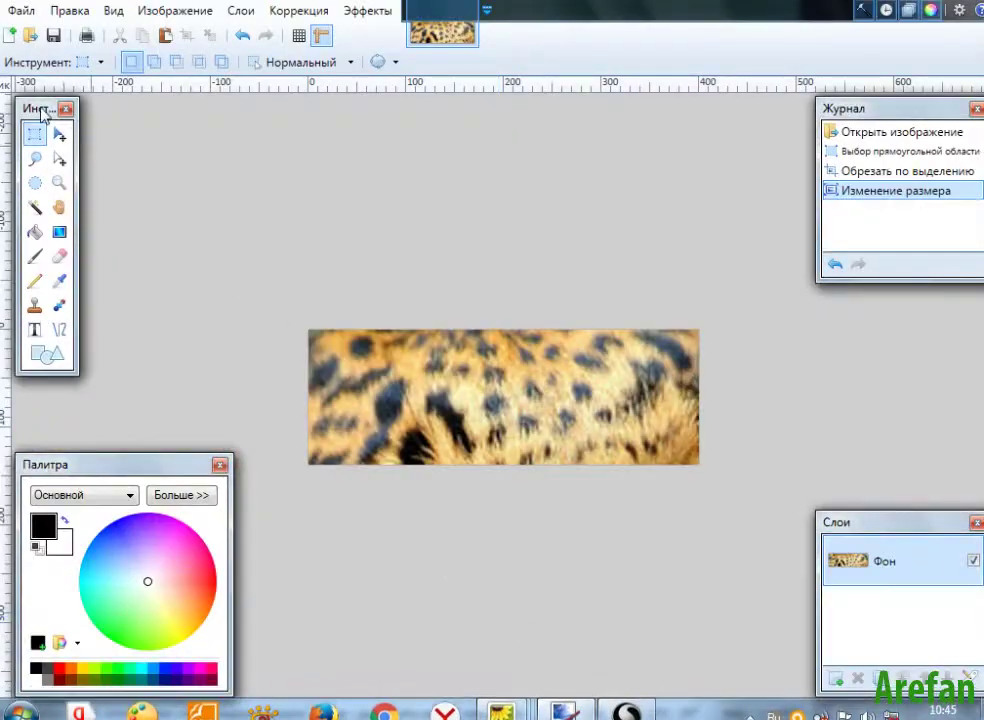
click(22, 12)
mouse_move(69, 11)
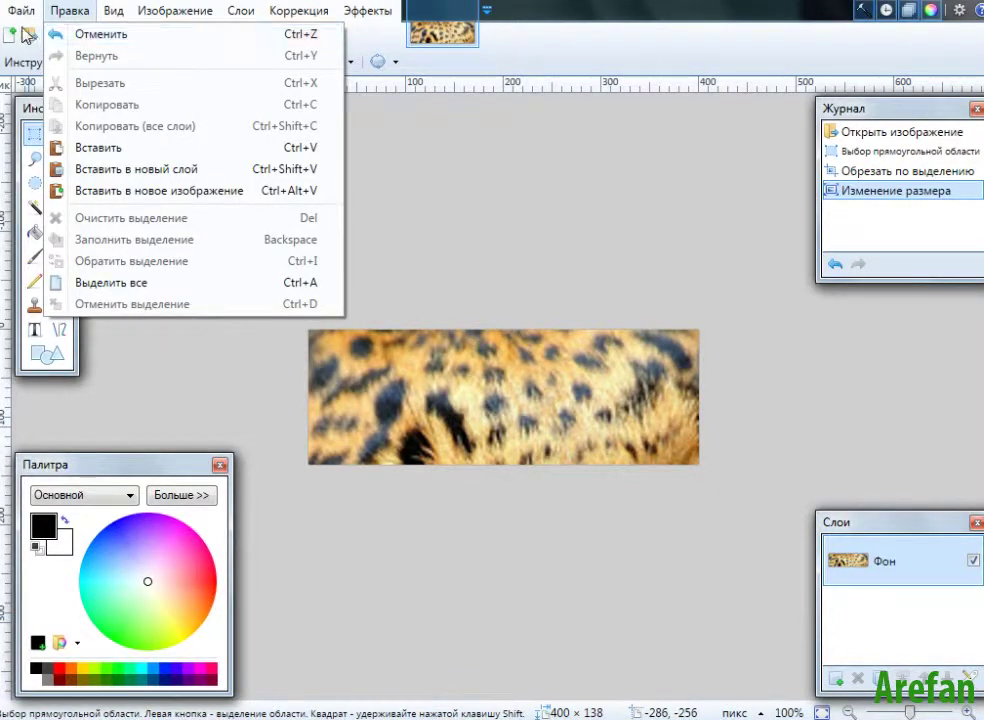
mouse_move(21, 12)
click(68, 58)
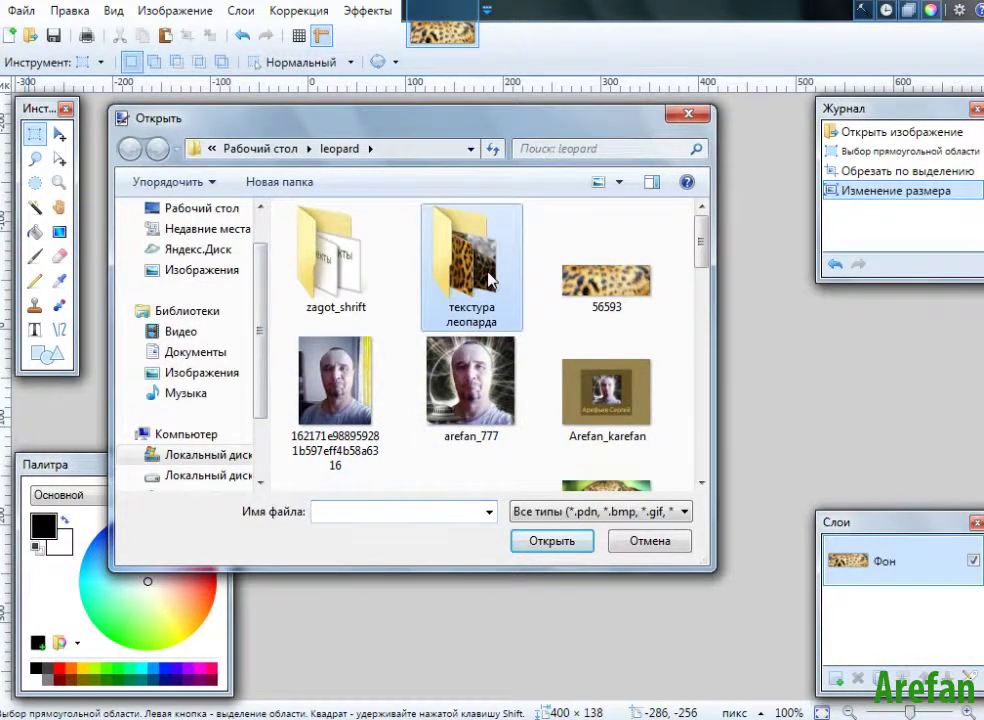
double_click(490, 282)
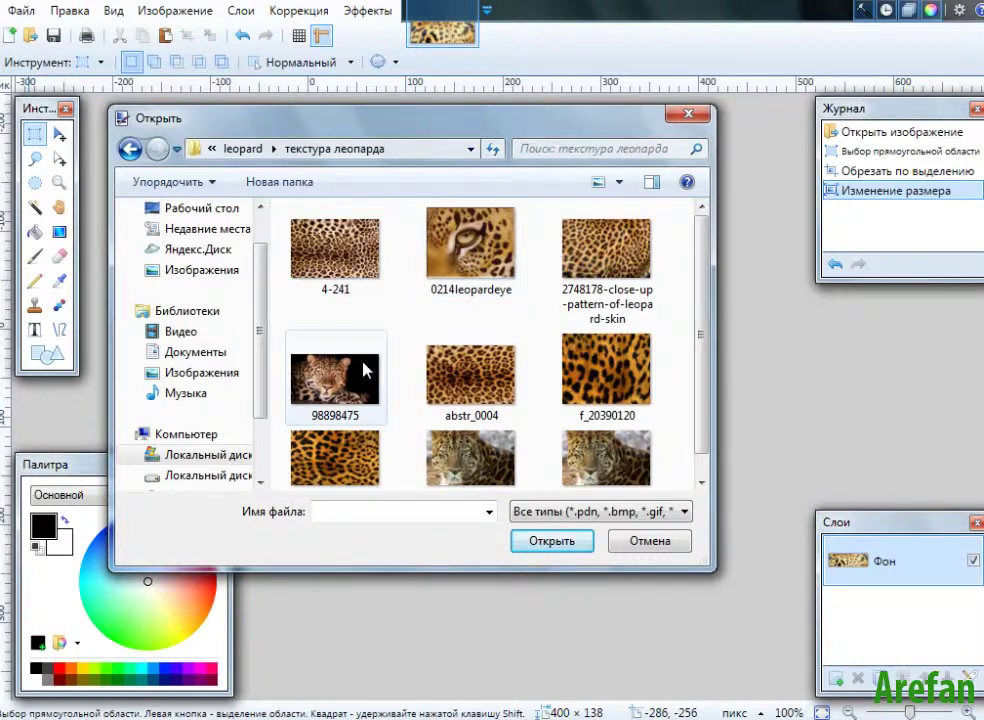
click(455, 256)
click(538, 542)
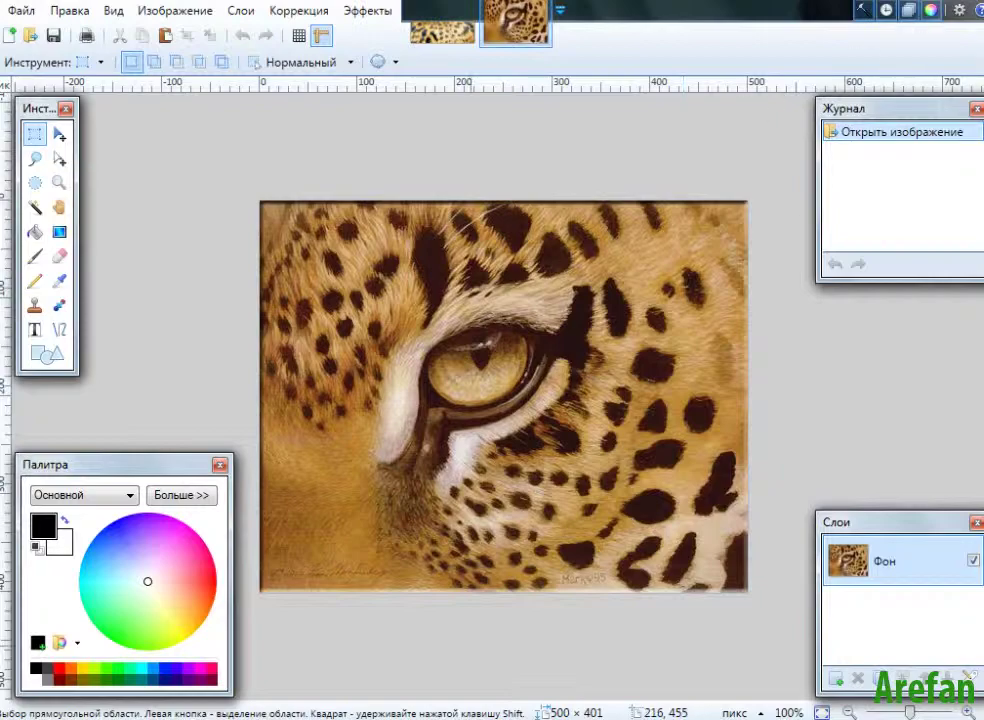
Switch back to Sculptris, add 0214leopardeye as a new paint texture and select it.
click(626, 705)
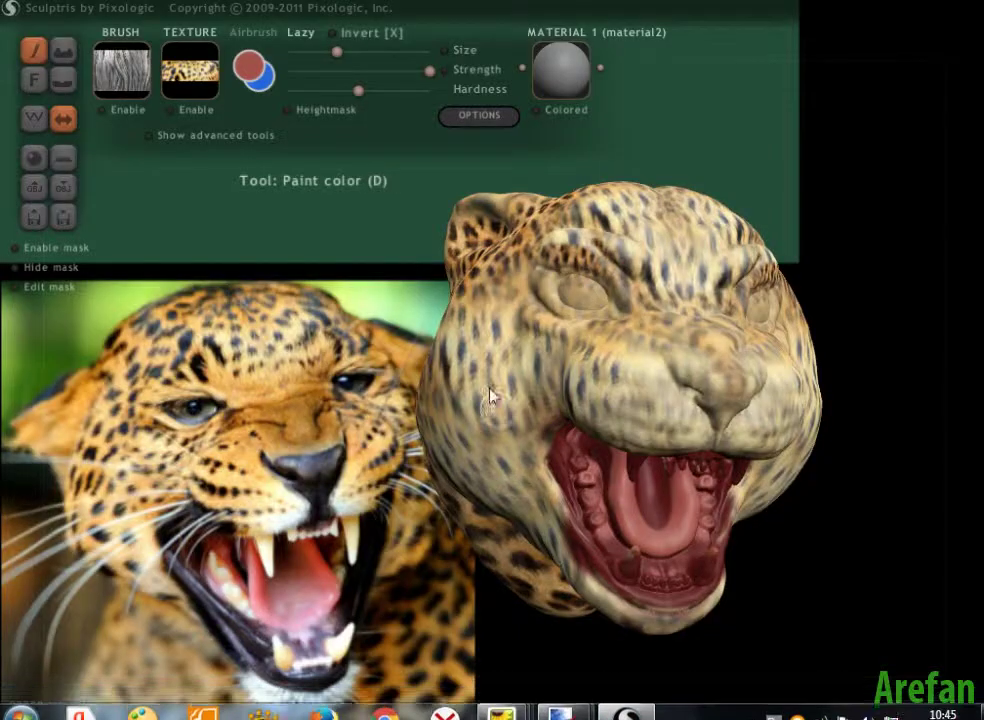
click(192, 72)
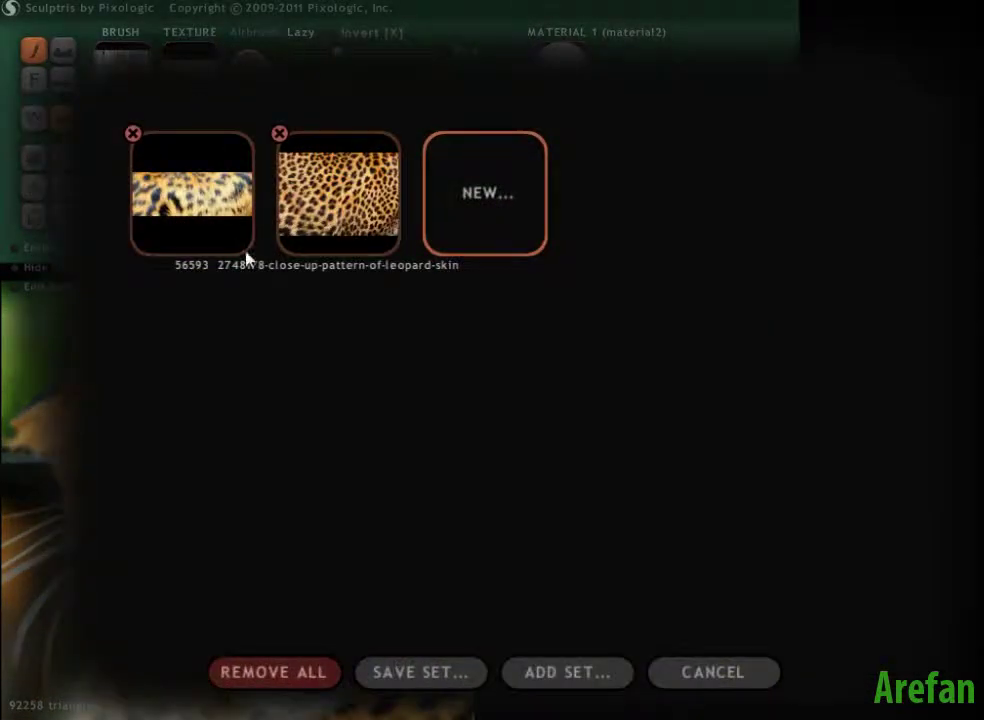
click(456, 197)
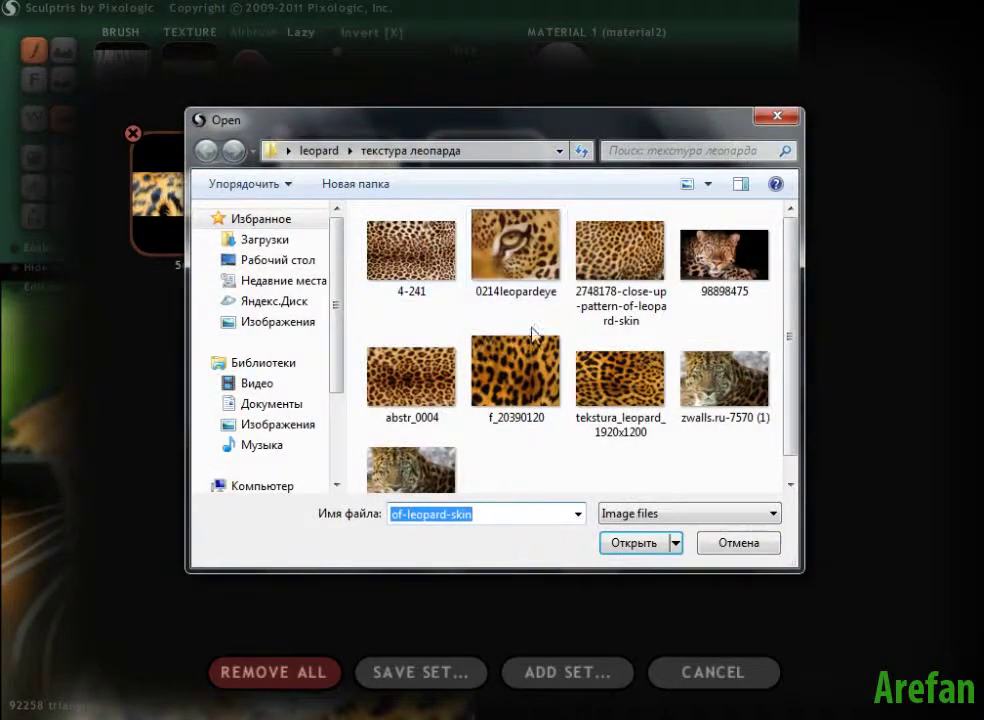
click(515, 250)
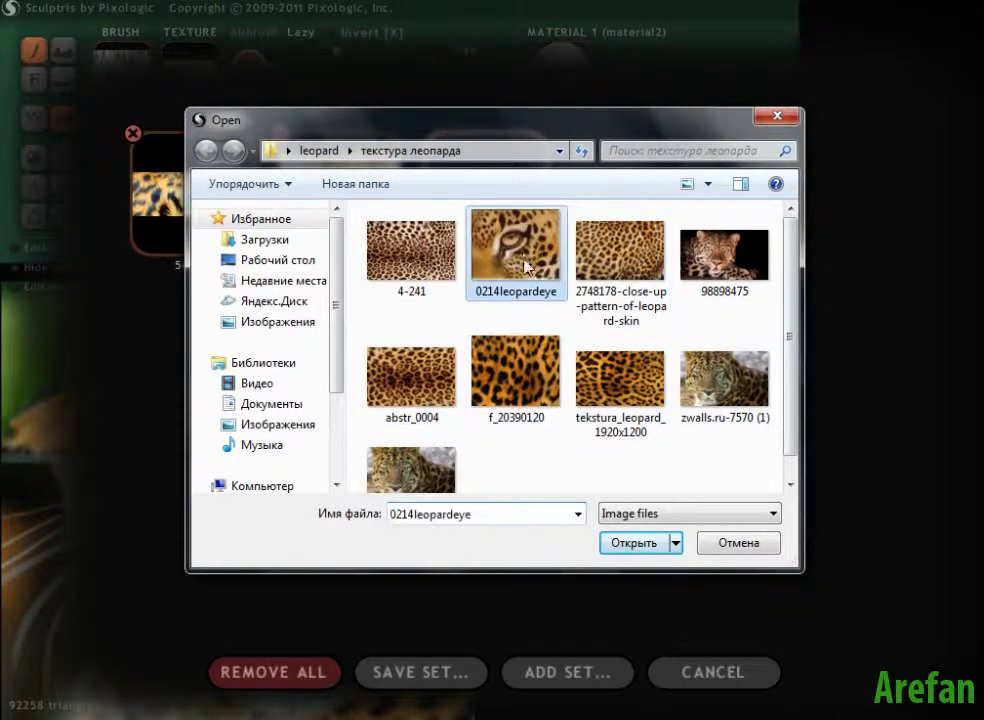
click(631, 545)
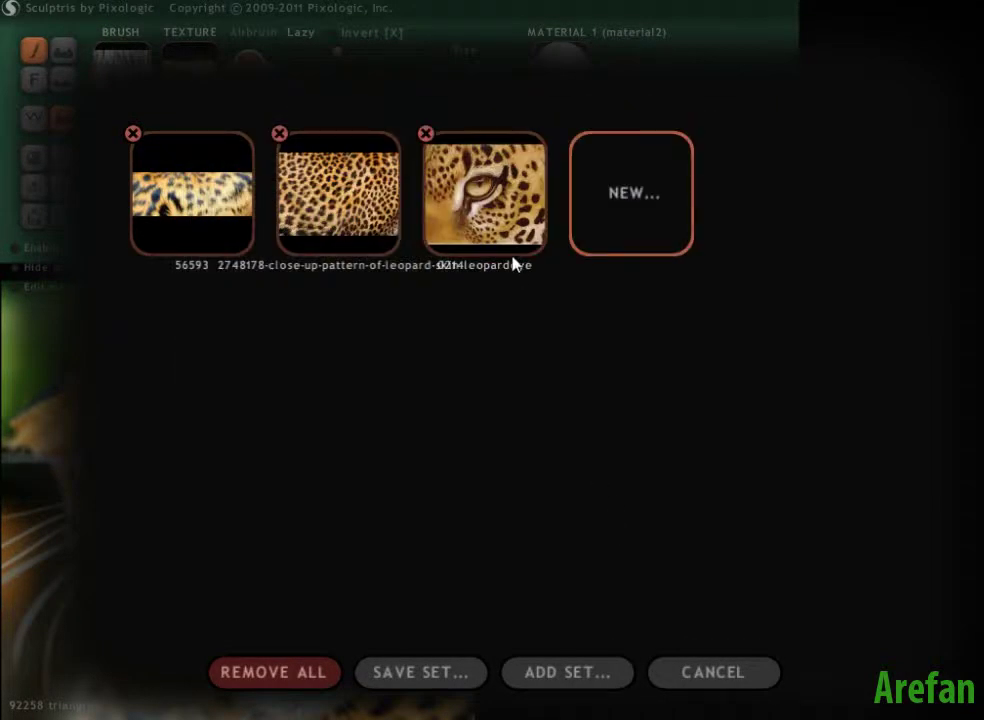
click(501, 222)
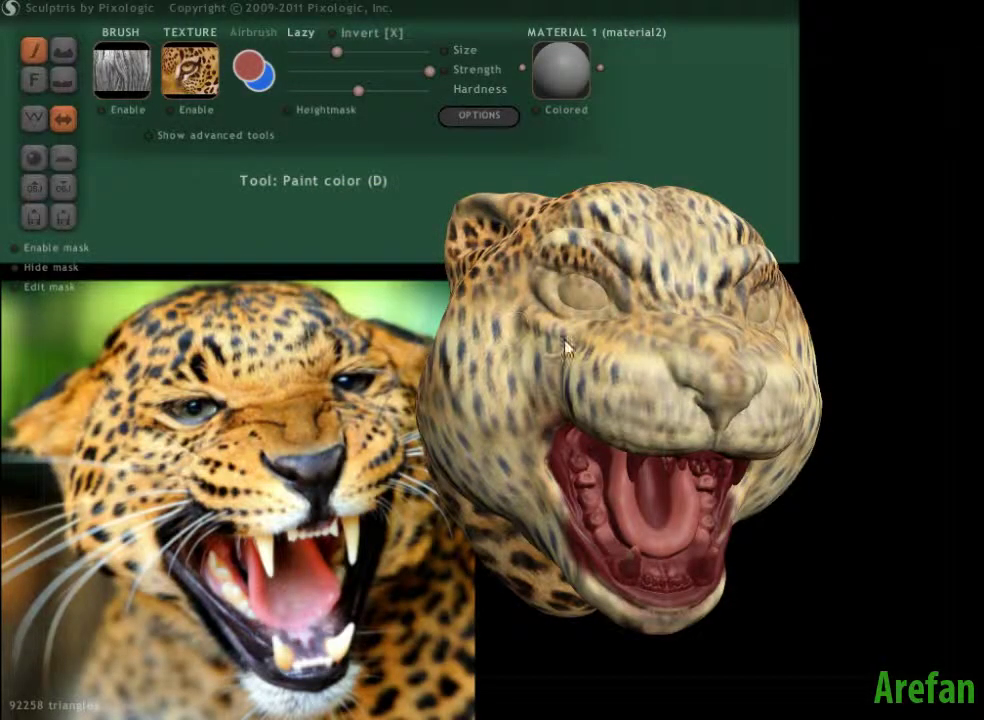
Enable the paint texture and stamp the leopard eye image over the eyes with a brush enlarged to cover the surrounding area.
middle_drag(466, 376, 460, 398)
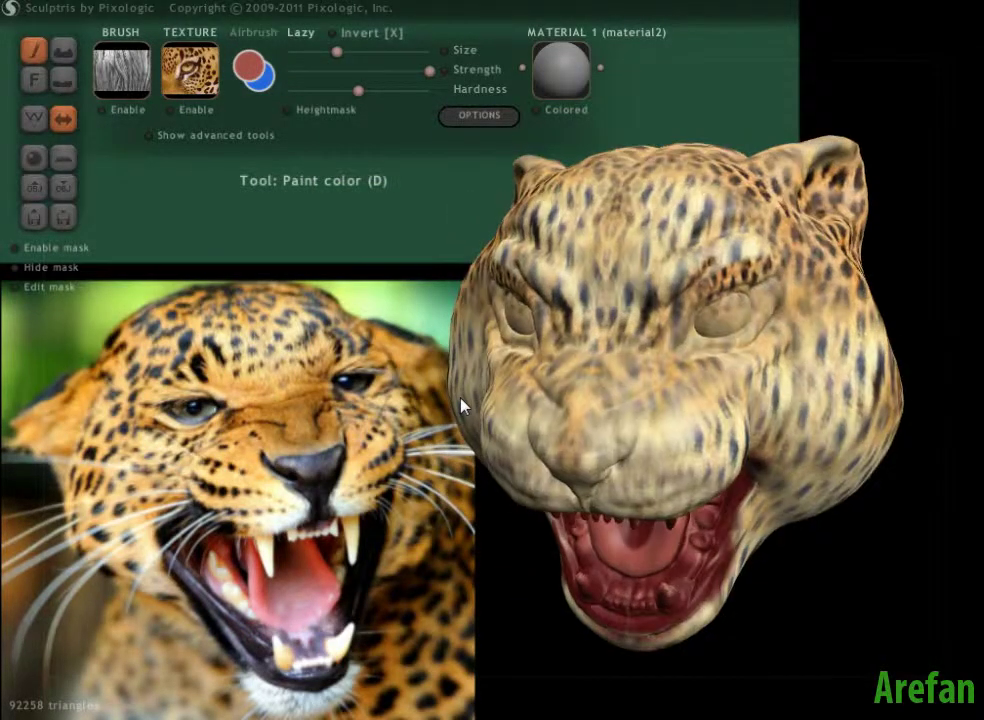
click(170, 110)
key(space)
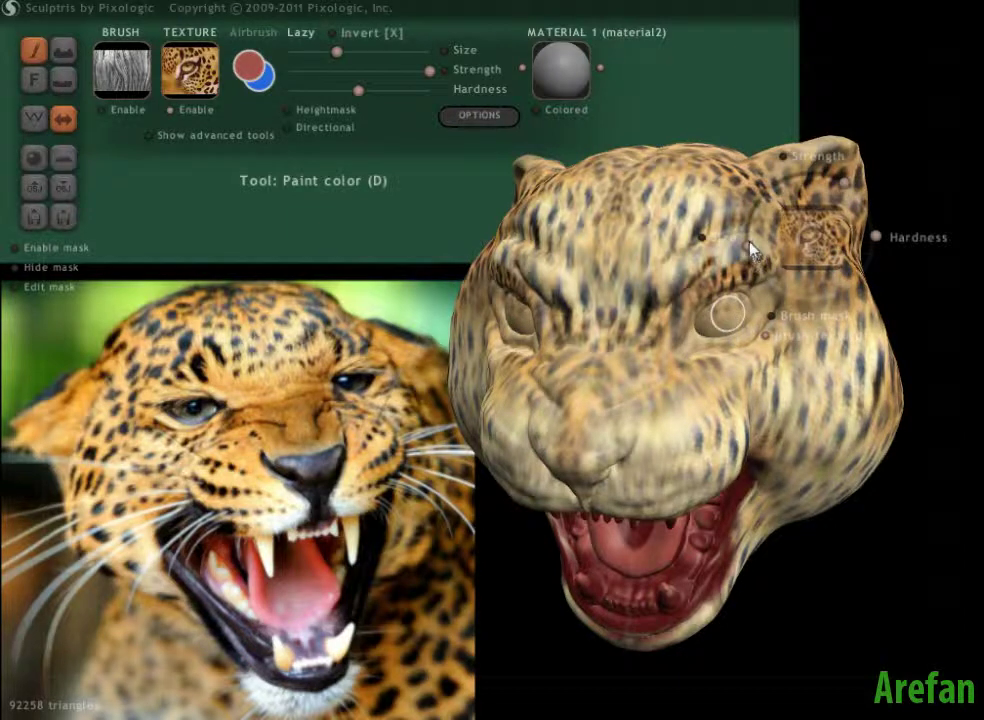
drag(752, 250, 757, 210)
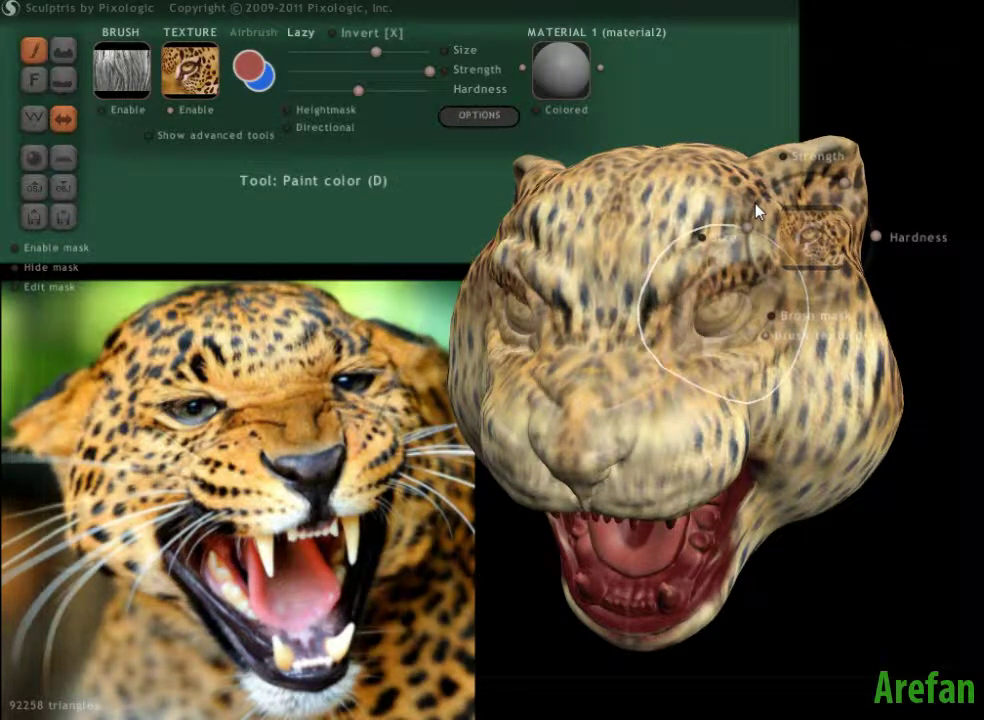
click(735, 330)
click(735, 330)
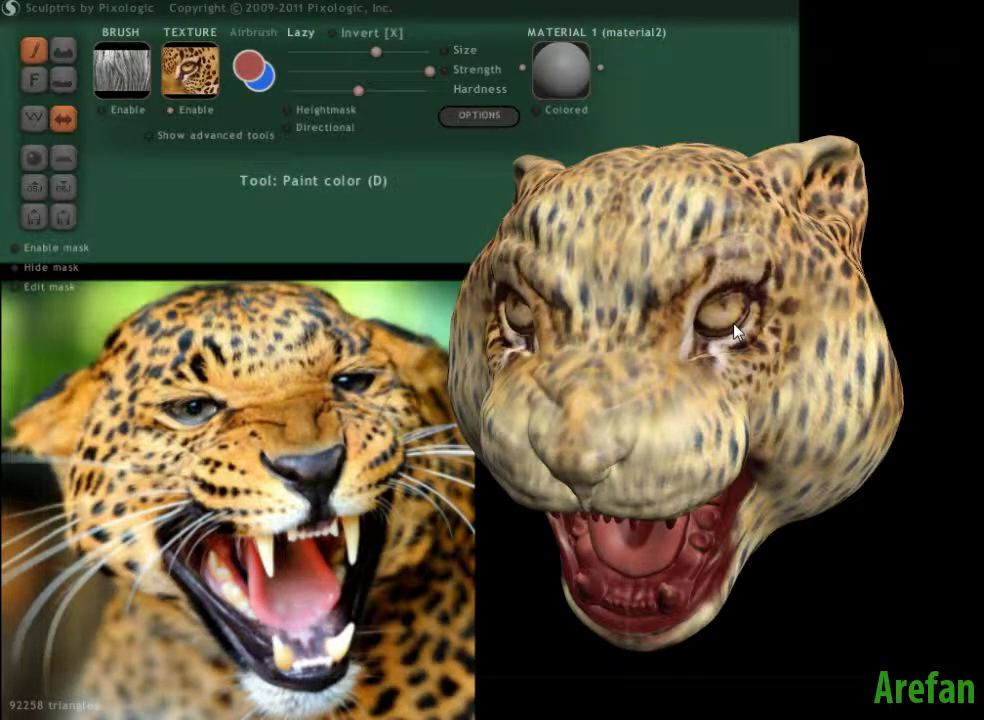
click(735, 330)
click(735, 330)
mouse_move(735, 330)
right_down()
mouse_move(538, 492)
mouse_move(582, 446)
mouse_move(619, 457)
mouse_move(600, 478)
mouse_move(510, 480)
right_up()
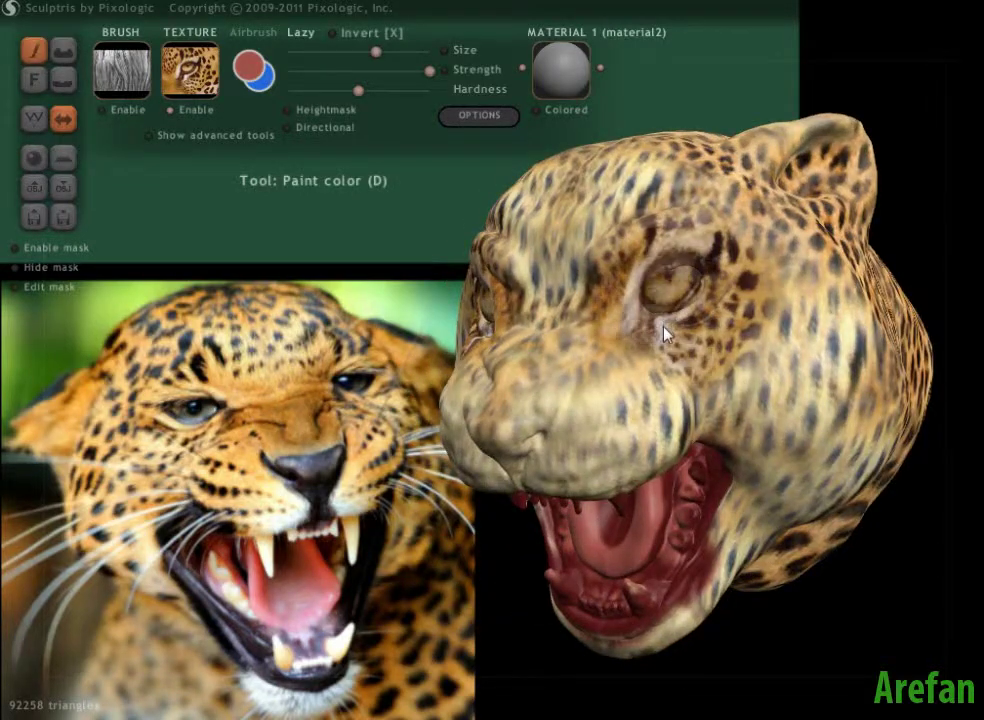
Reduce the brush size slightly and stamp the leopard eye texture over the eye and its surrounding fur.
scroll(664, 330, down, 2)
key(space)
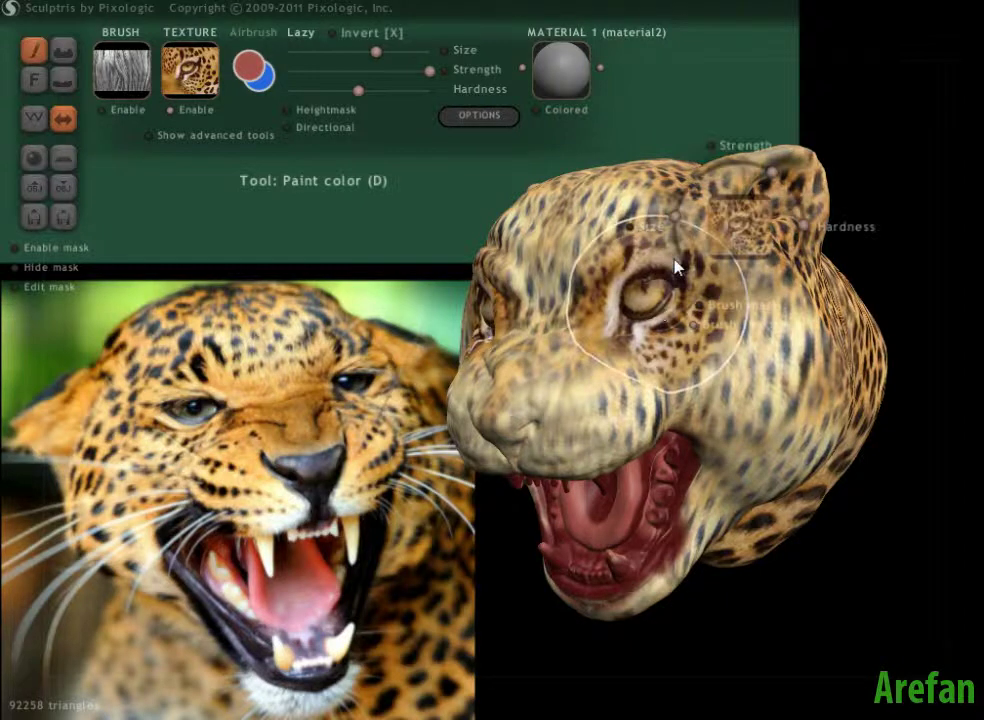
drag(676, 222, 677, 229)
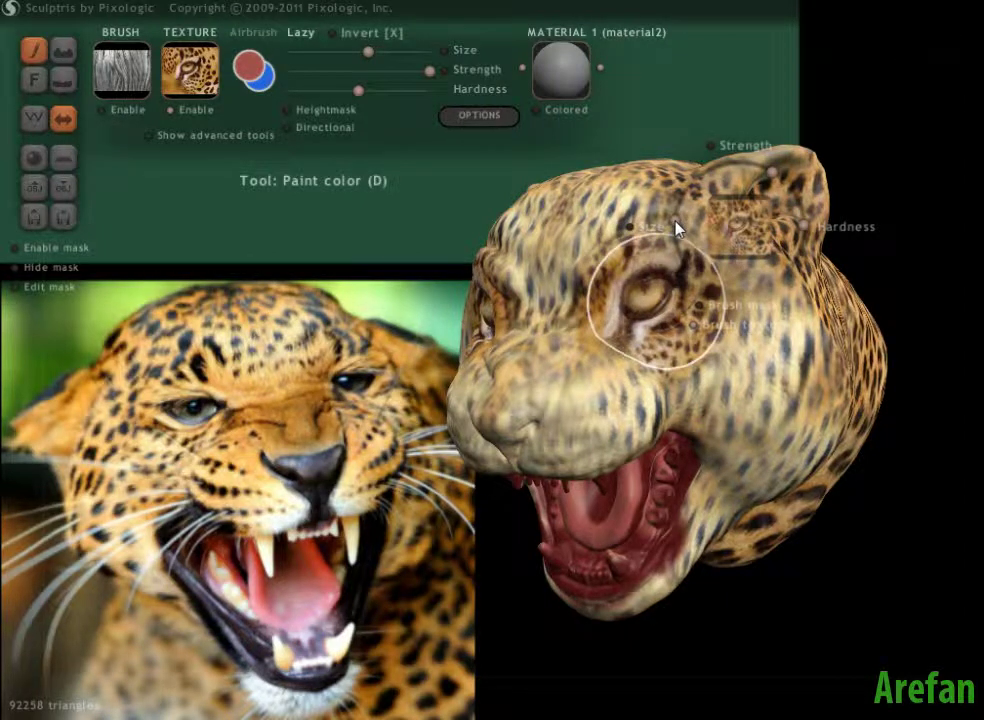
click(655, 311)
click(655, 313)
click(655, 309)
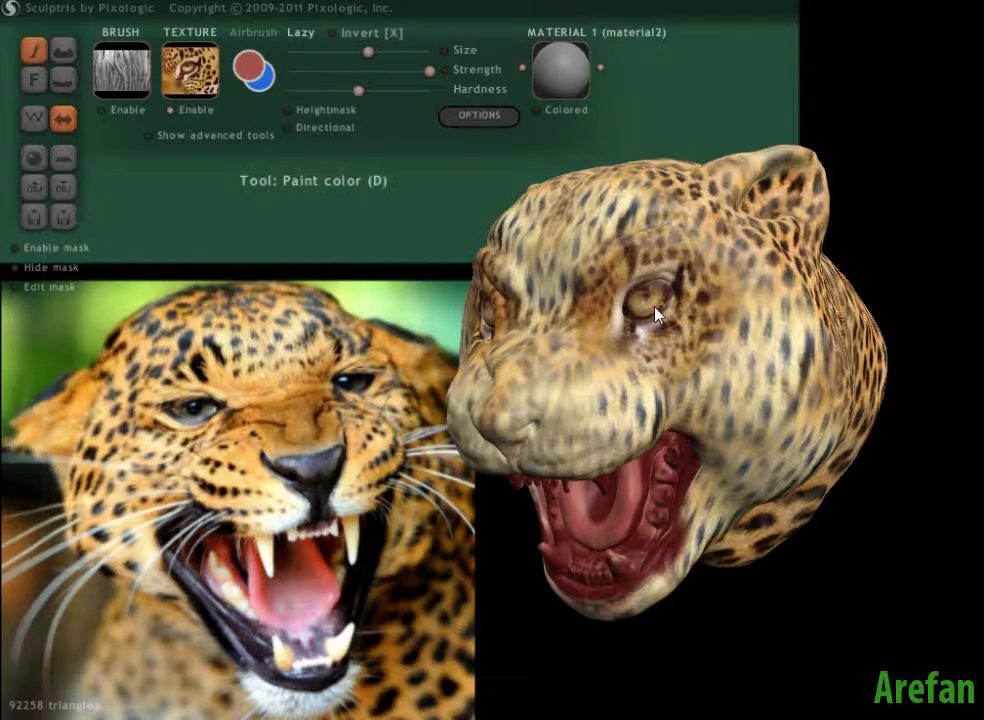
drag(656, 316, 648, 326)
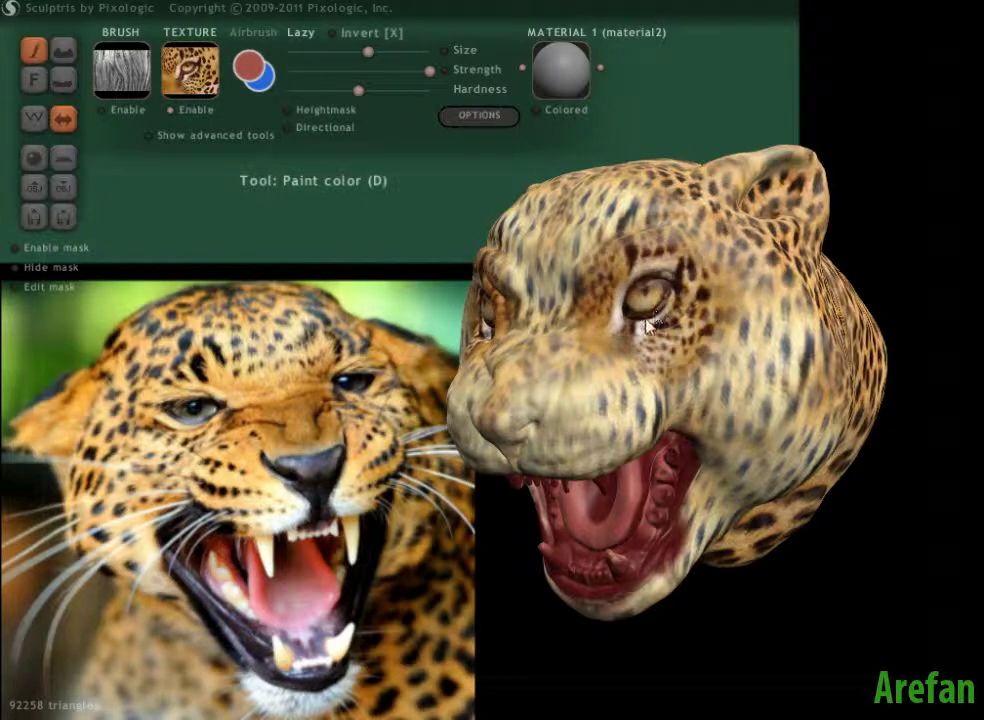
Try stamping the leopard eye texture along the bridge of the nose and undo the strokes.
mouse_move(494, 547)
mouse_down()
mouse_move(562, 538)
mouse_move(584, 550)
mouse_move(578, 534)
mouse_move(553, 531)
mouse_move(503, 551)
mouse_move(540, 547)
mouse_move(538, 560)
mouse_up()
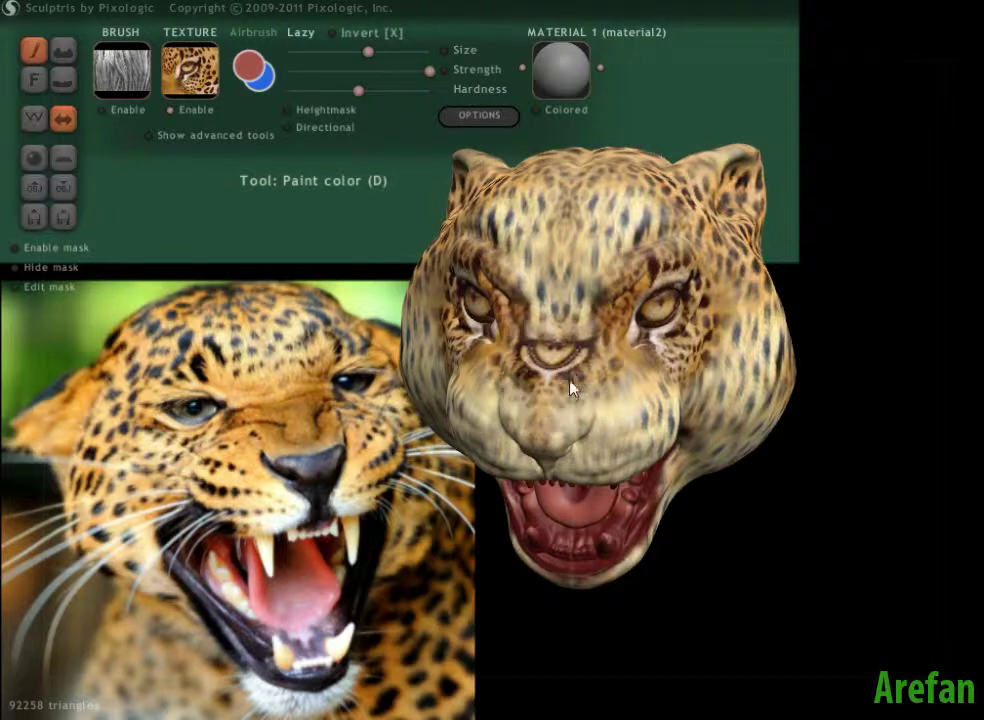
drag(573, 388, 577, 262)
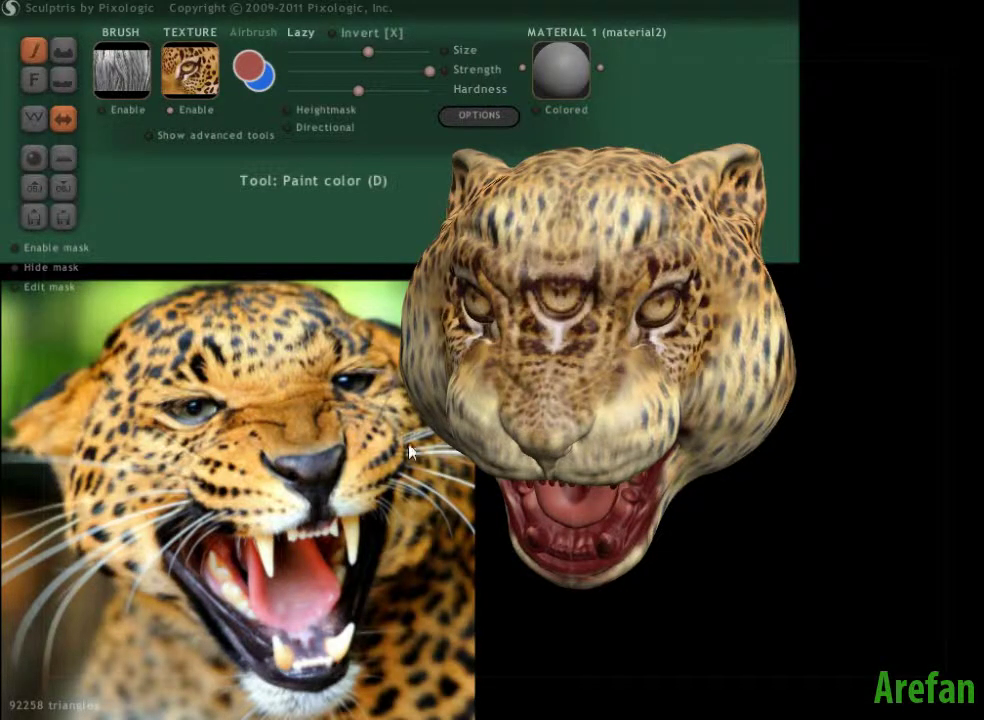
key(ctrl+z)
key(ctrl+z)
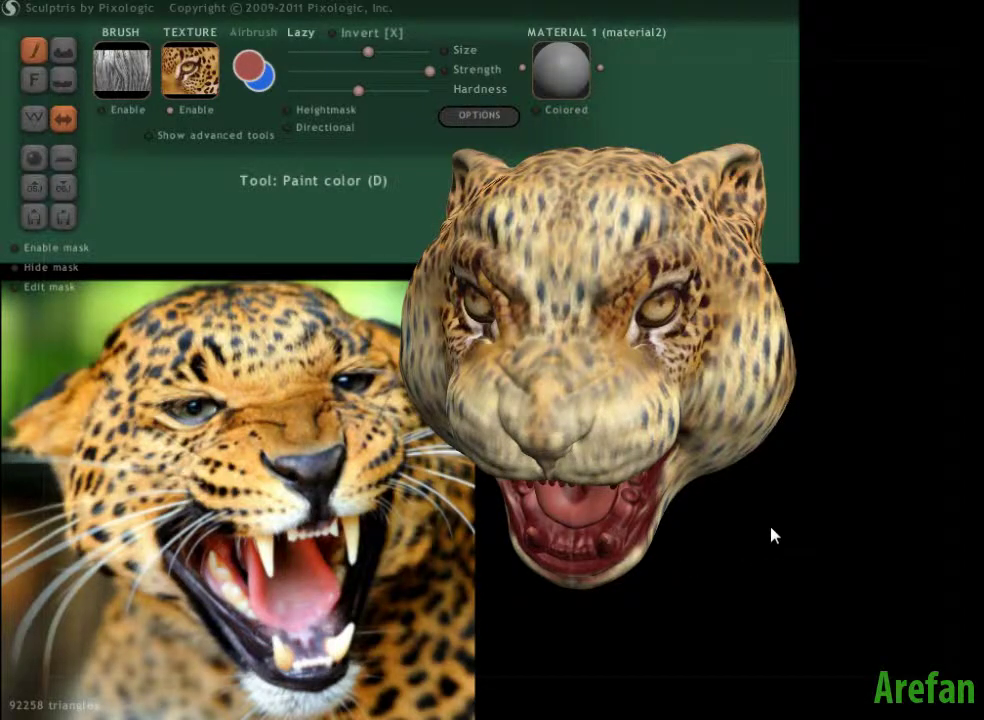
Disable the paint texture and set the paint color to a near-black dark brown.
mouse_move(772, 536)
mouse_down()
mouse_move(769, 472)
mouse_move(659, 520)
mouse_move(731, 538)
mouse_move(804, 507)
mouse_move(775, 510)
mouse_up()
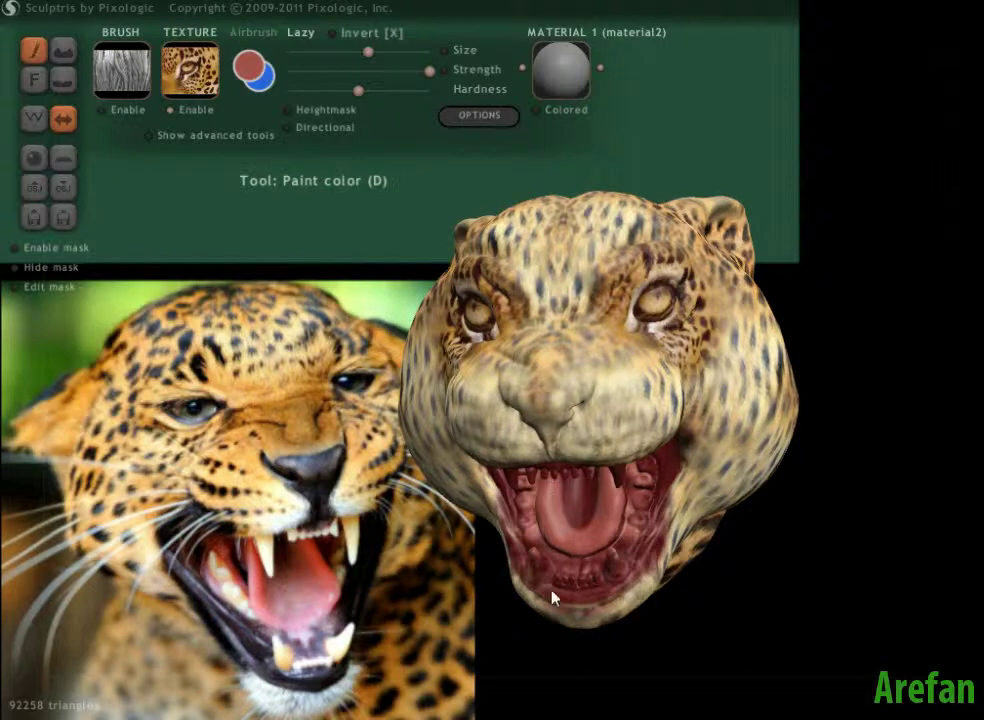
mouse_move(720, 637)
mouse_down()
mouse_move(747, 613)
mouse_move(593, 534)
mouse_up()
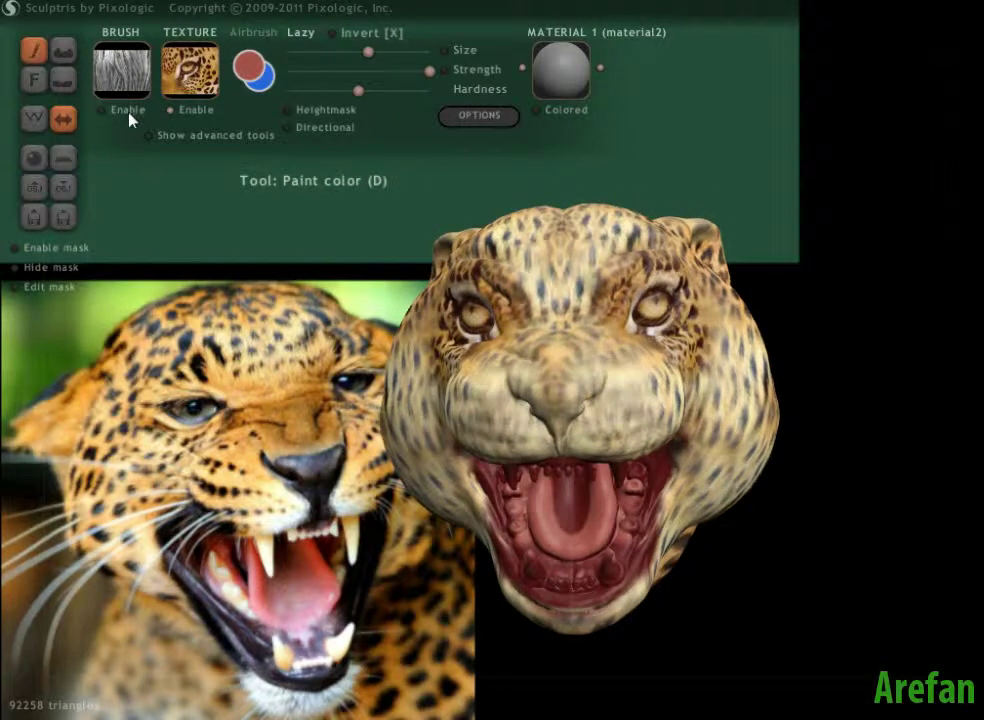
click(171, 110)
click(256, 70)
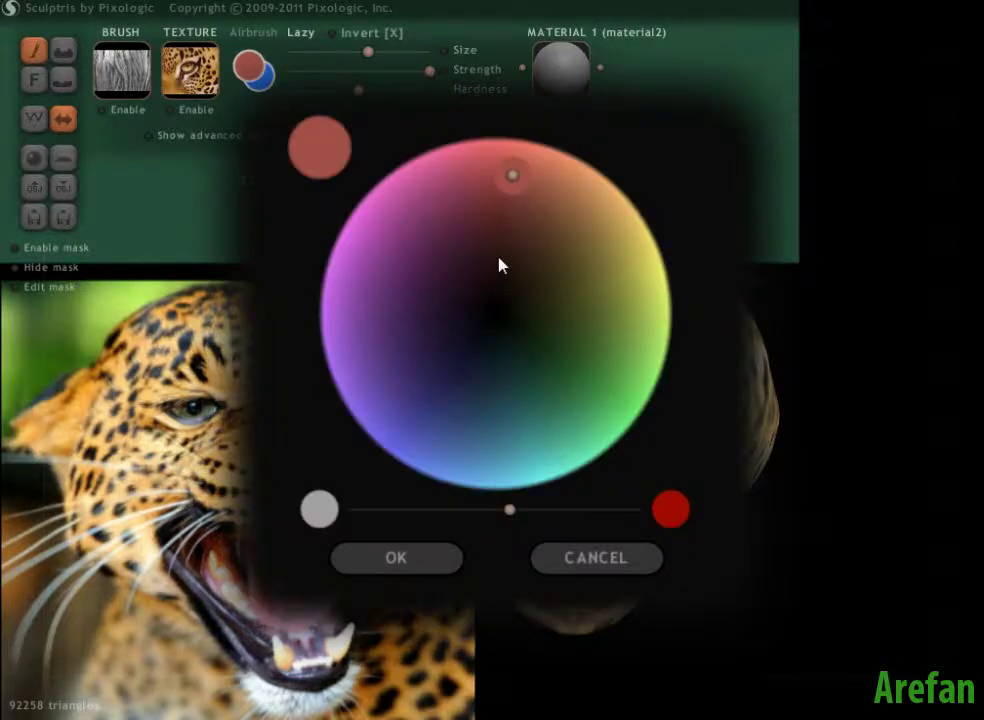
drag(502, 265, 503, 316)
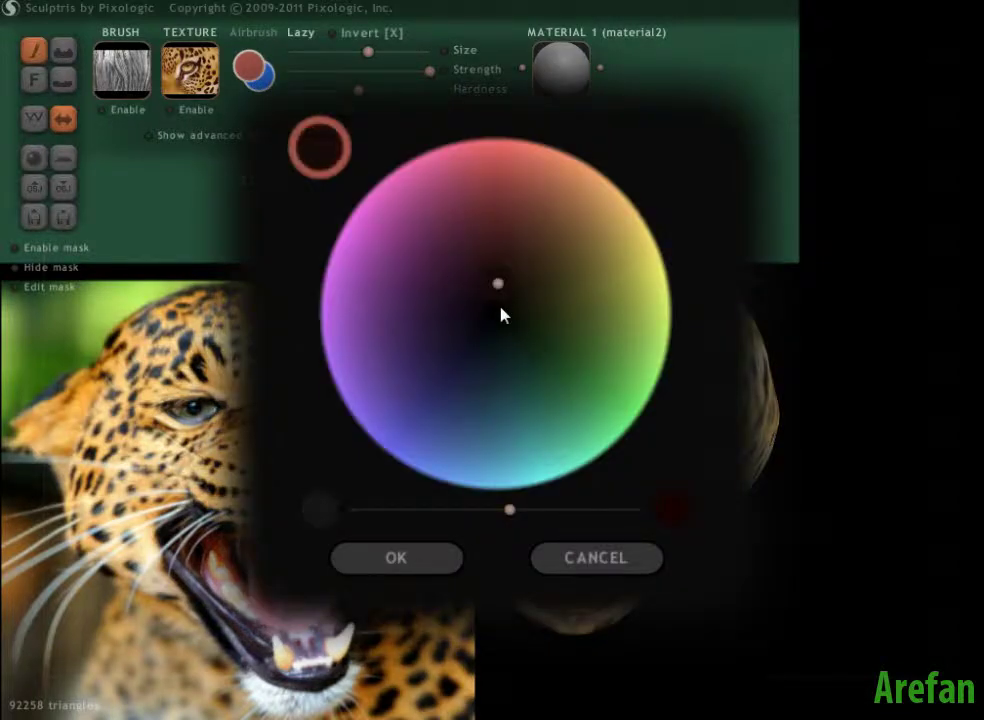
click(435, 560)
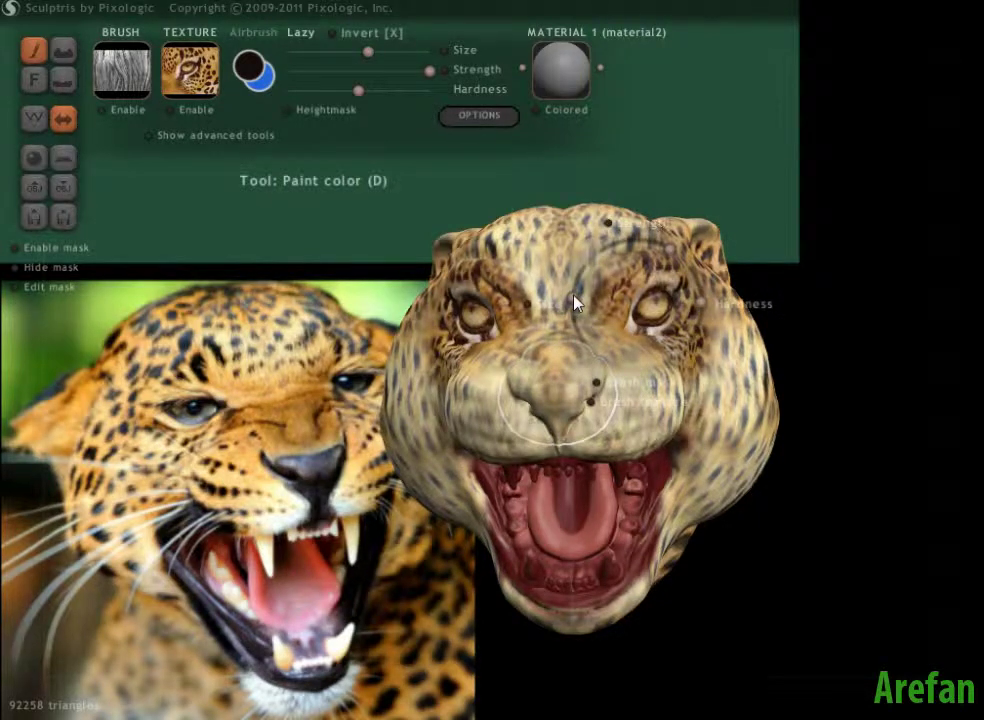
Reduce the brush size and paint the nose tip with the near-black color.
drag(573, 295, 575, 320)
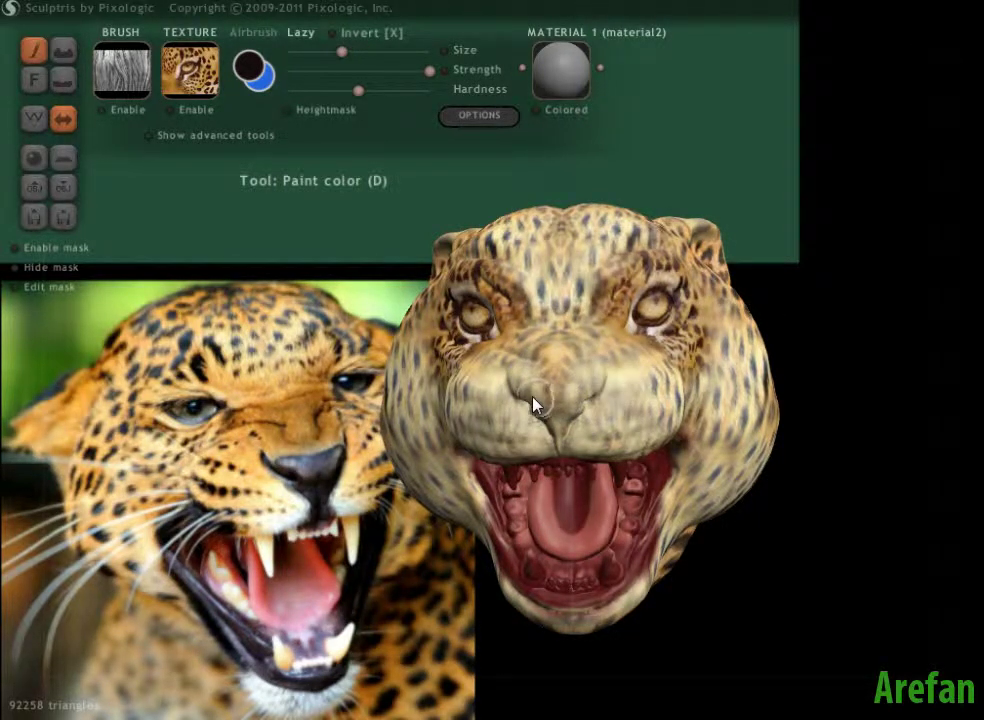
mouse_move(559, 421)
mouse_down()
mouse_move(550, 410)
mouse_move(555, 430)
mouse_move(584, 390)
mouse_up()
mouse_move(468, 527)
mouse_down()
mouse_move(455, 584)
mouse_move(461, 487)
mouse_move(468, 575)
mouse_move(476, 549)
mouse_up()
Change the paint color to a less saturated, slightly lighter dark greyish brown.
drag(525, 519, 498, 481)
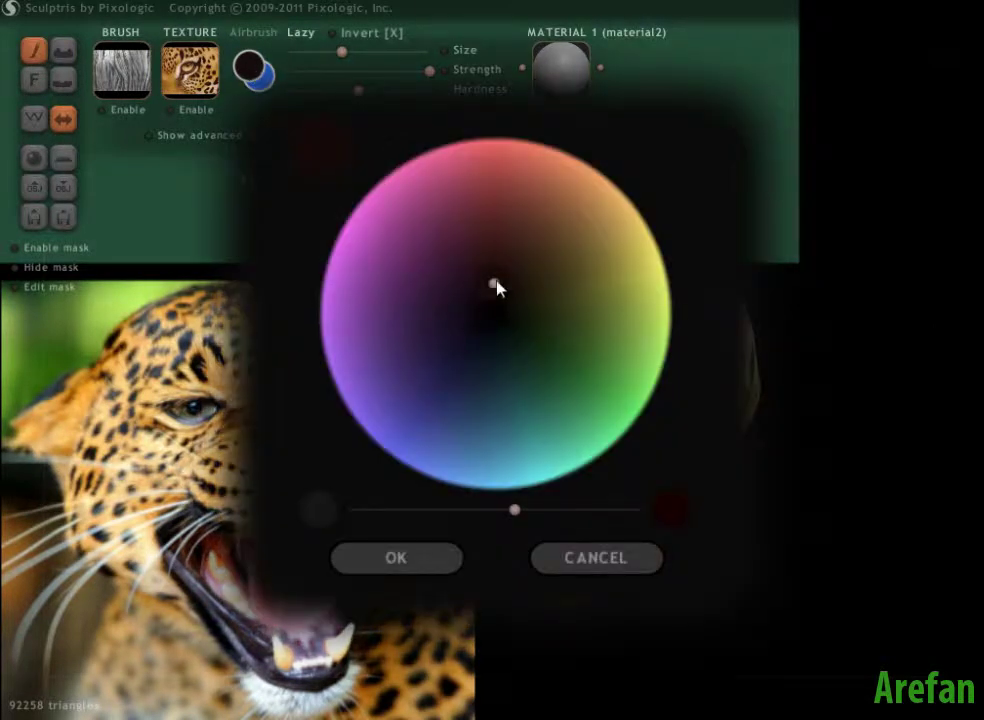
drag(513, 512, 421, 517)
click(499, 249)
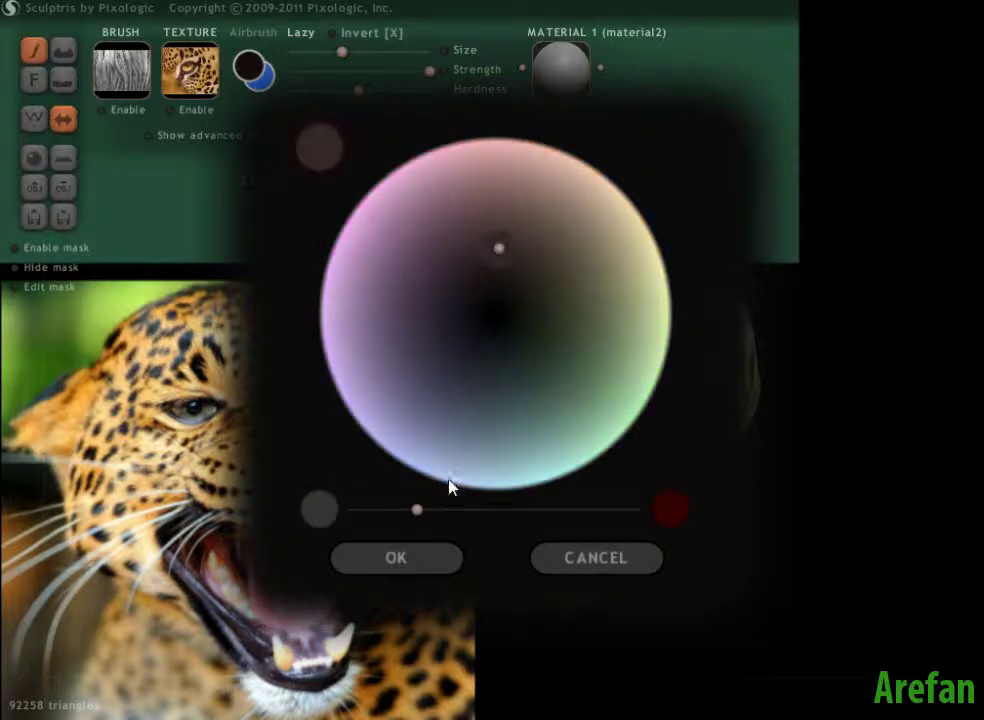
click(394, 553)
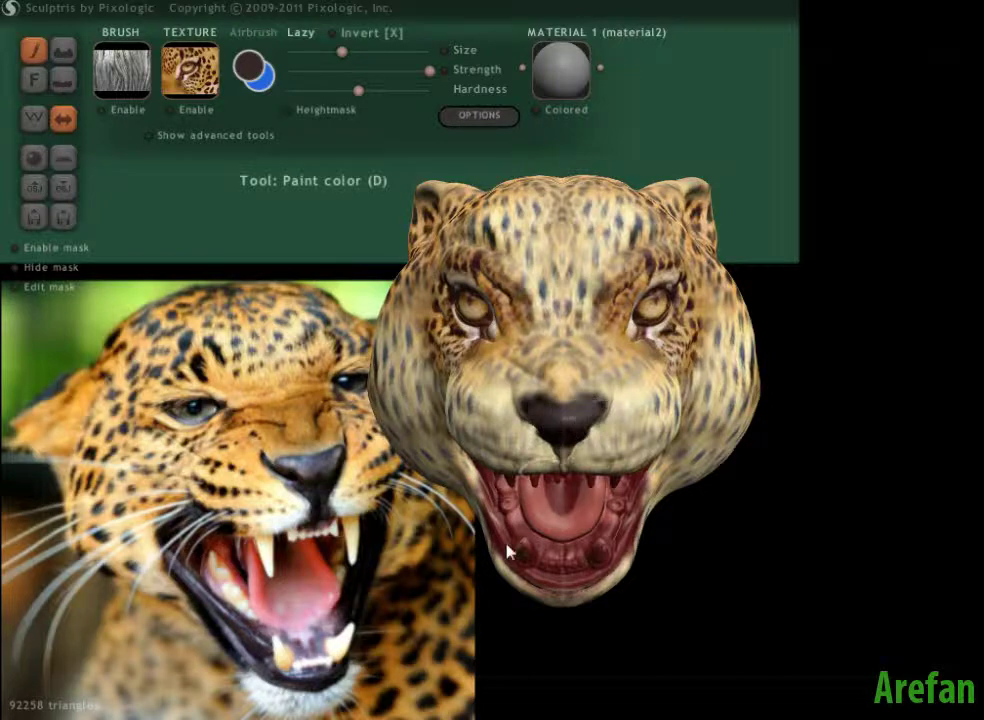
Examine the painted head from several angles and view 0214leopardeye.jpg in the image editor.
drag(476, 525, 470, 490)
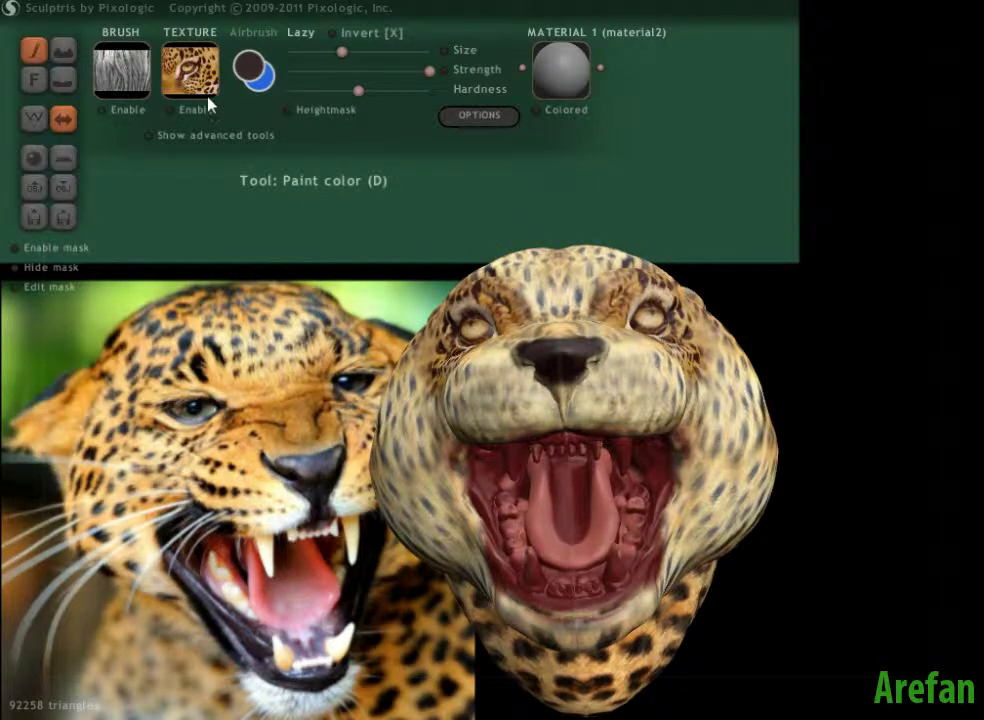
right_drag(545, 405, 540, 438)
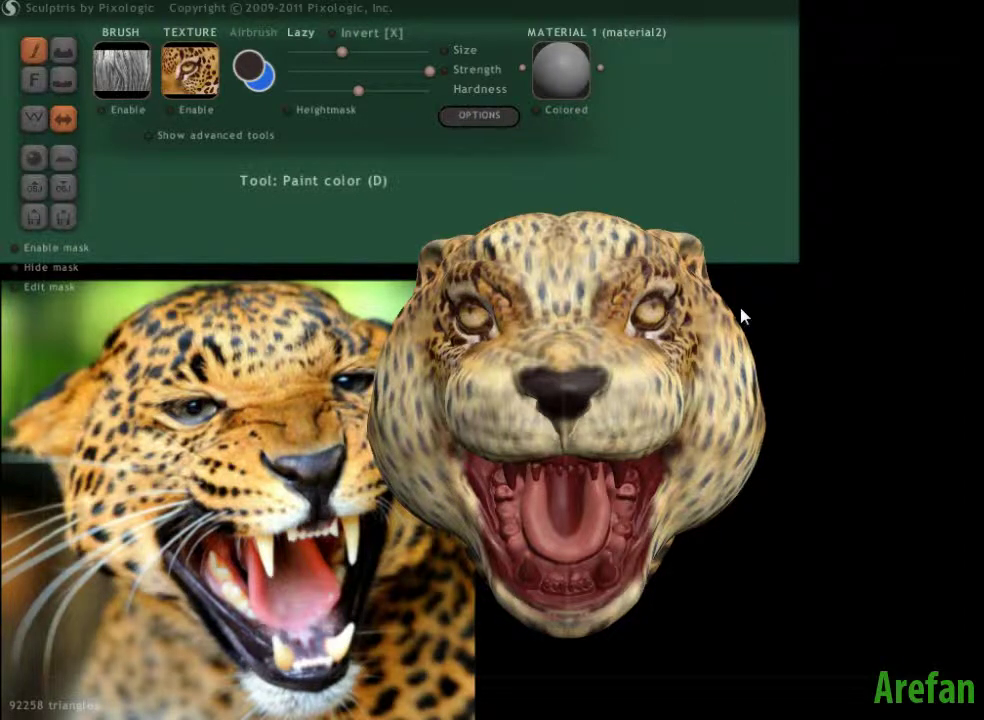
mouse_move(601, 367)
right_down()
mouse_move(588, 380)
mouse_move(510, 387)
mouse_move(578, 361)
mouse_move(607, 367)
mouse_move(603, 352)
mouse_move(600, 383)
mouse_move(520, 390)
mouse_move(592, 400)
mouse_move(608, 360)
right_up()
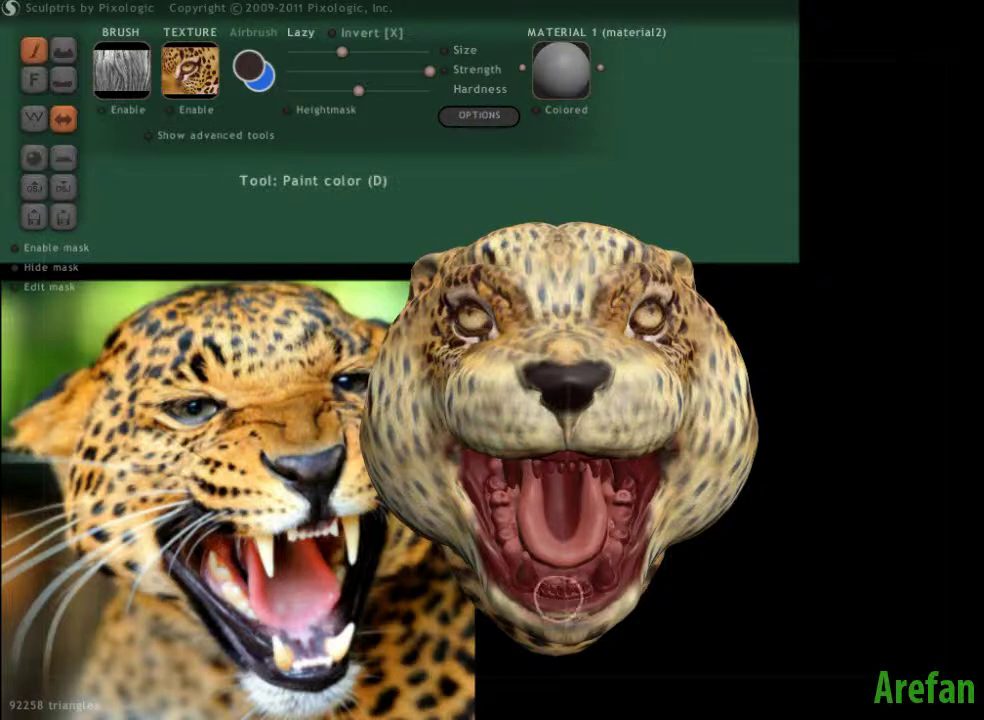
mouse_move(560, 706)
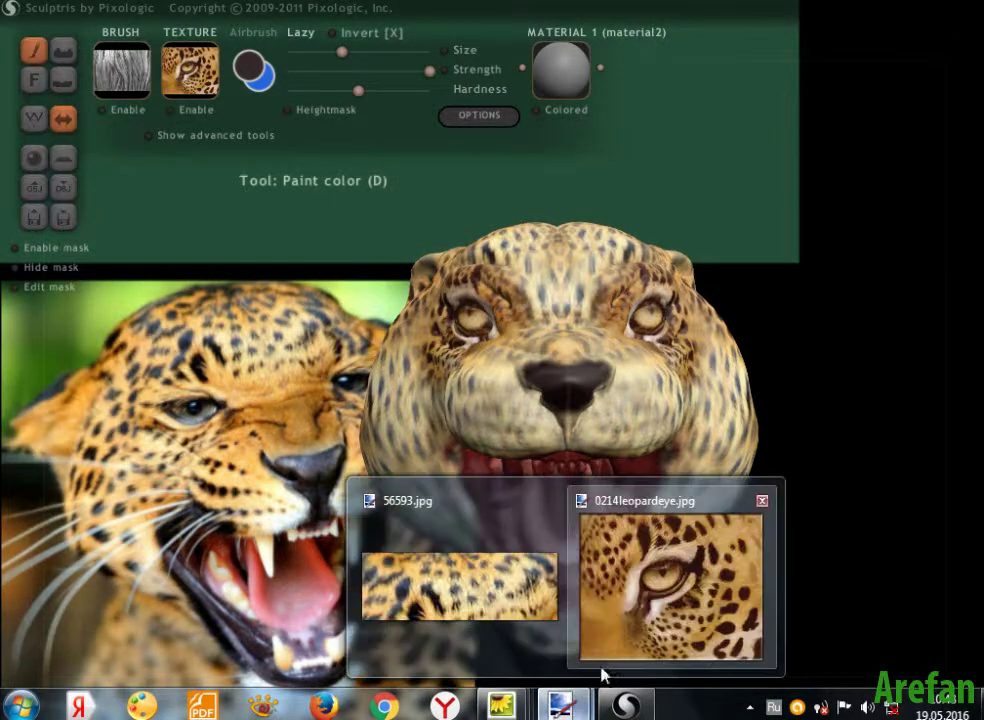
click(628, 632)
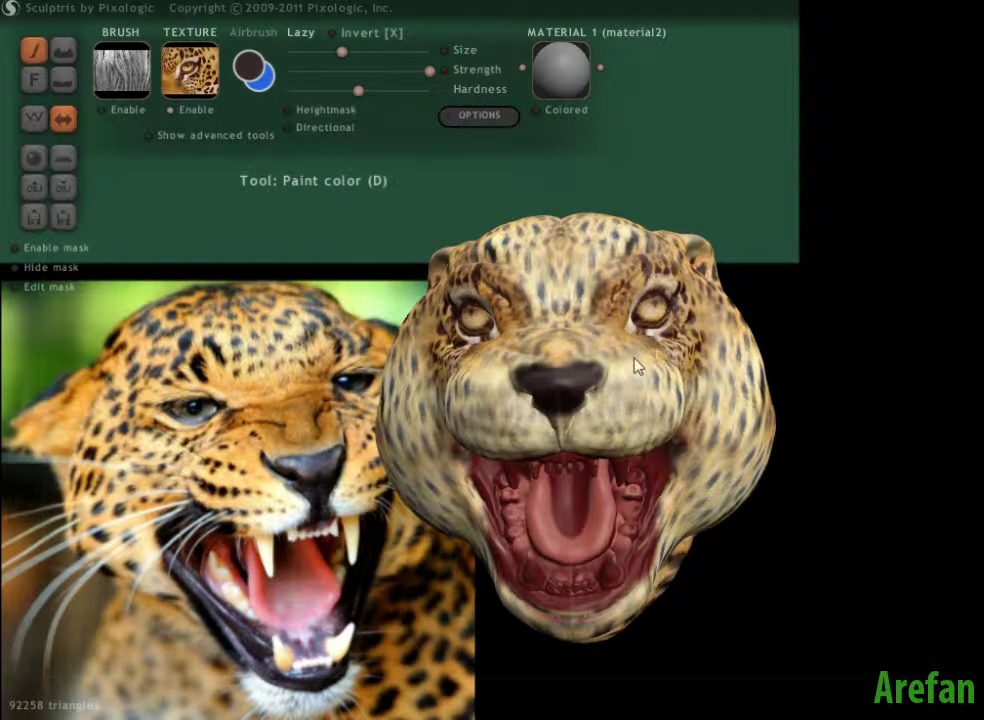
Try restamping the leopard eye texture over the eyes from the front with a slightly enlarged brush.
key(space)
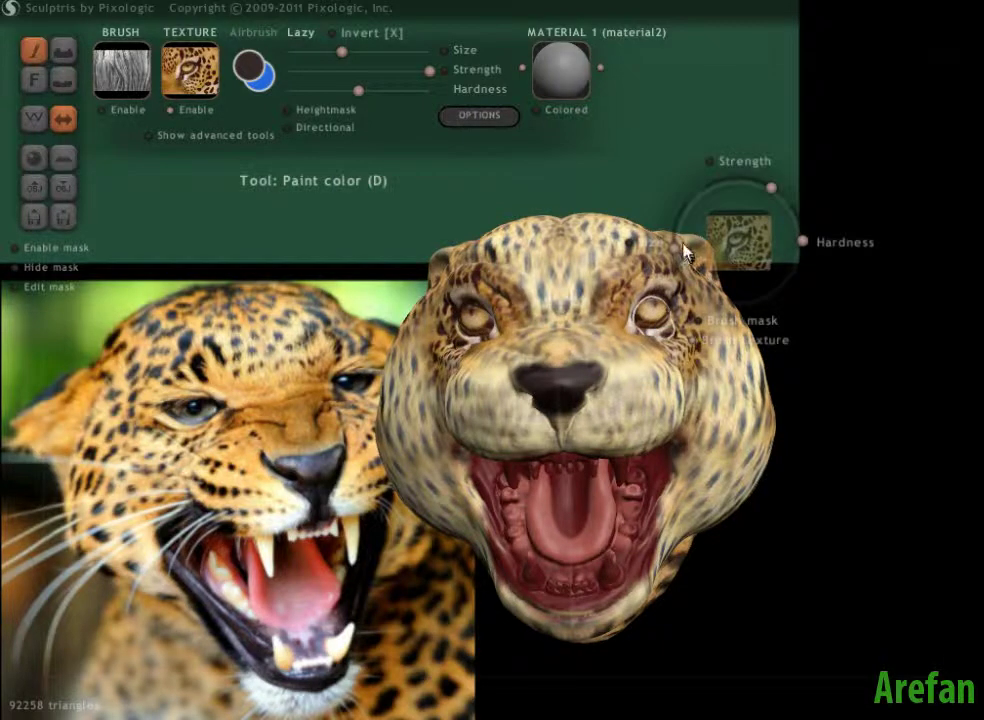
drag(676, 229, 676, 226)
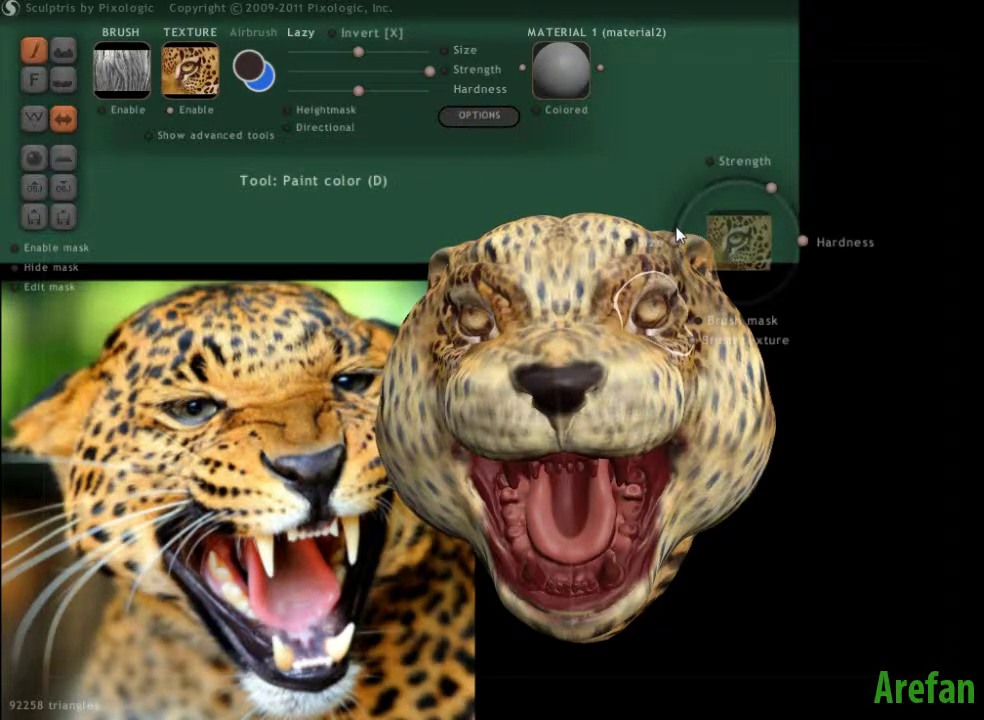
click(660, 321)
click(660, 318)
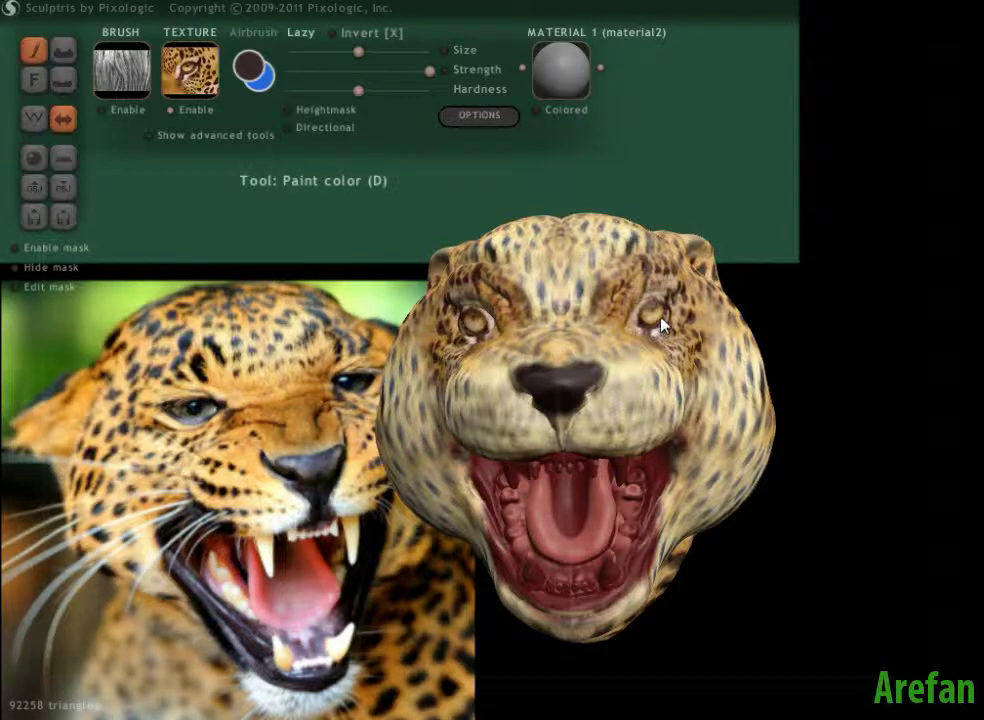
click(660, 317)
click(662, 323)
click(662, 322)
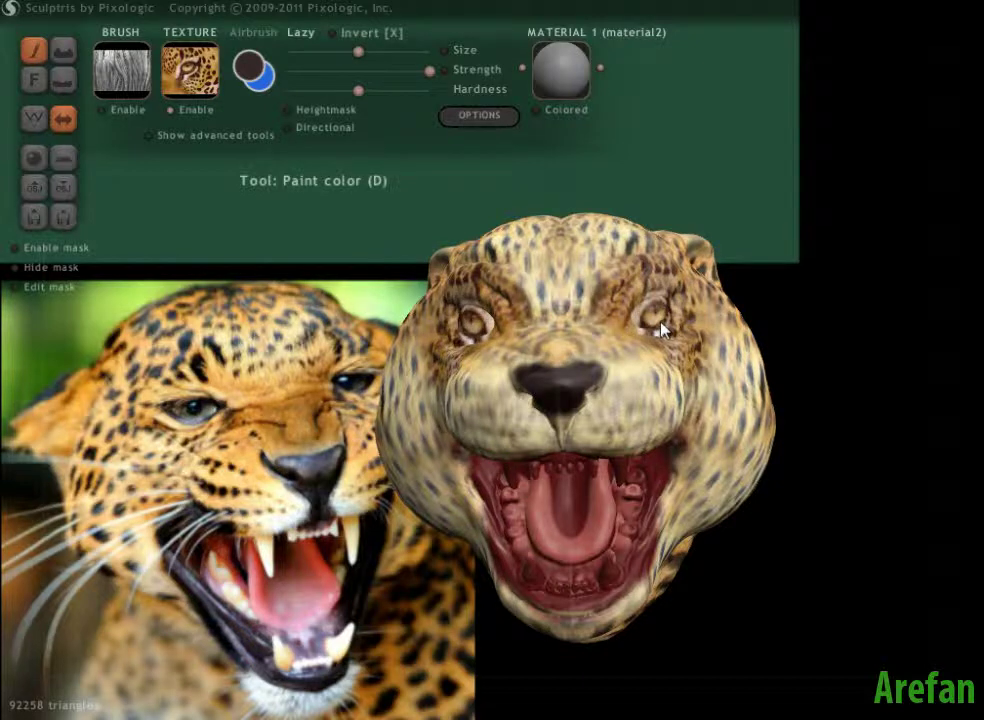
click(661, 322)
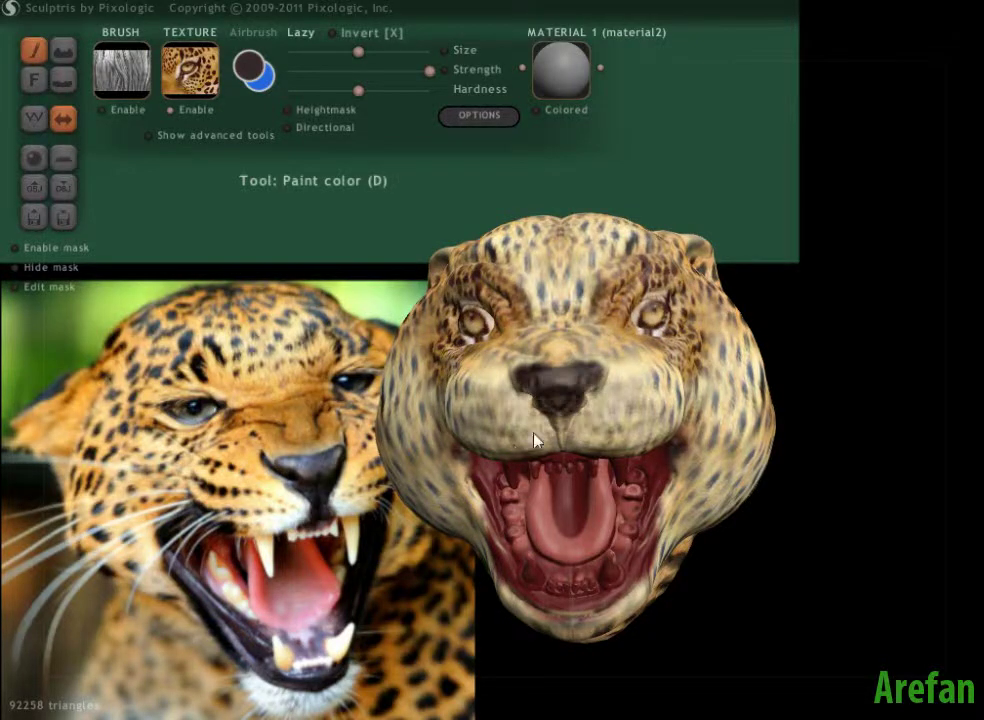
mouse_move(534, 439)
right_down()
mouse_move(476, 424)
mouse_move(558, 417)
right_up()
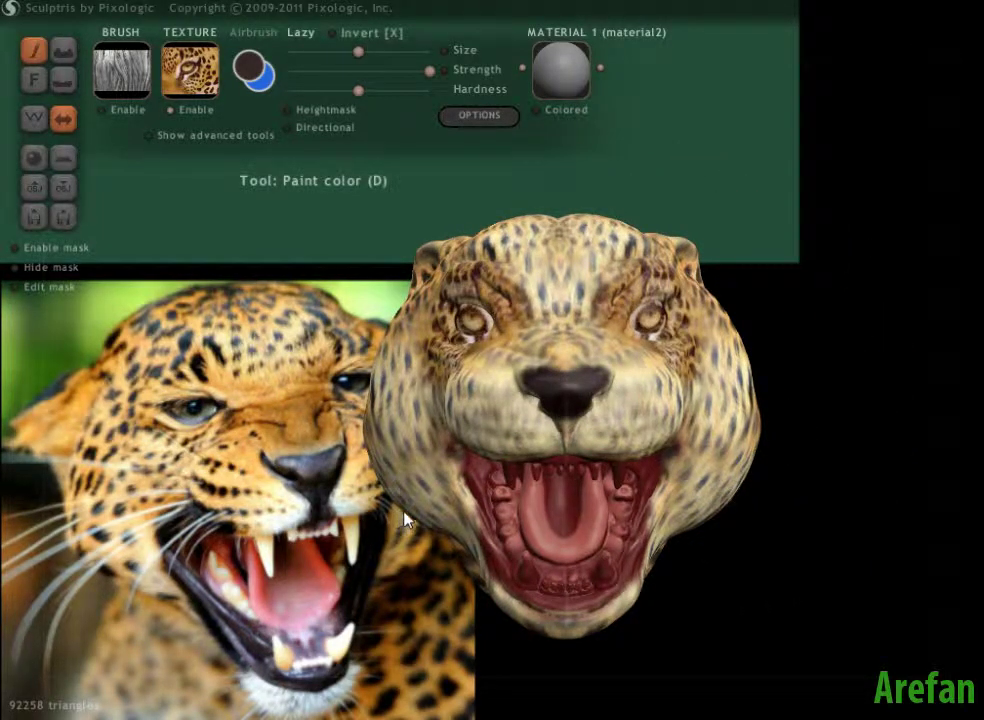
mouse_move(520, 439)
right_down()
mouse_move(503, 430)
mouse_move(527, 466)
mouse_move(512, 440)
right_up()
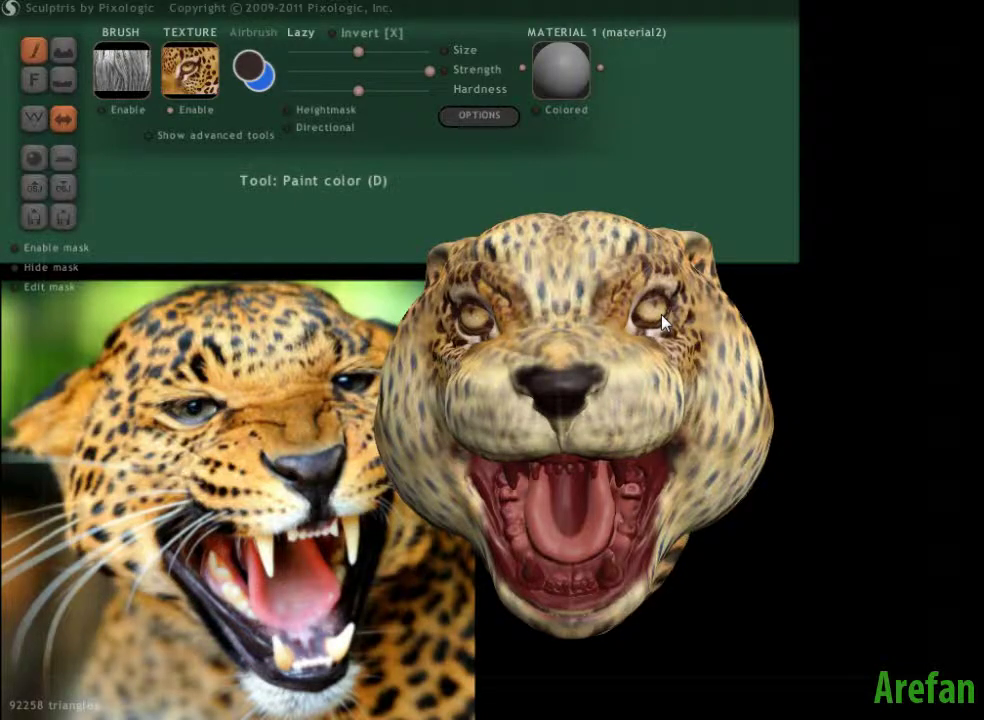
Stamp the leopard eye texture over the eye from an angled view and disable the paint texture.
right_drag(632, 389, 598, 366)
mouse_move(633, 293)
mouse_down()
mouse_move(650, 281)
mouse_move(652, 301)
mouse_move(651, 292)
mouse_up()
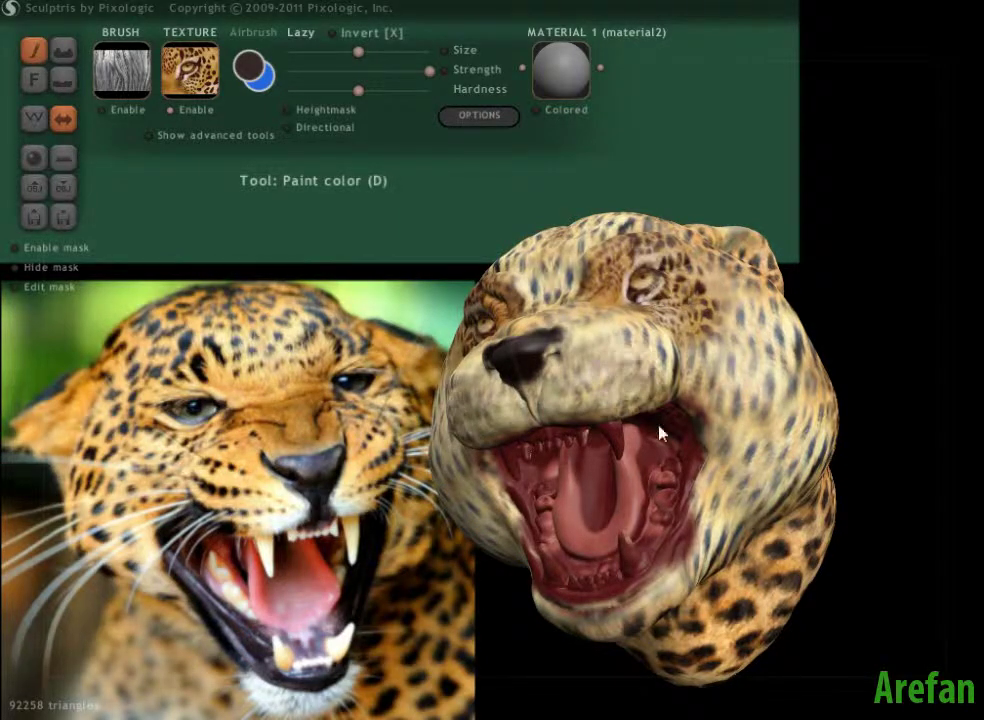
mouse_move(659, 433)
shift+right_down()
mouse_move(690, 450)
mouse_move(694, 433)
mouse_move(672, 425)
shift+right_up()
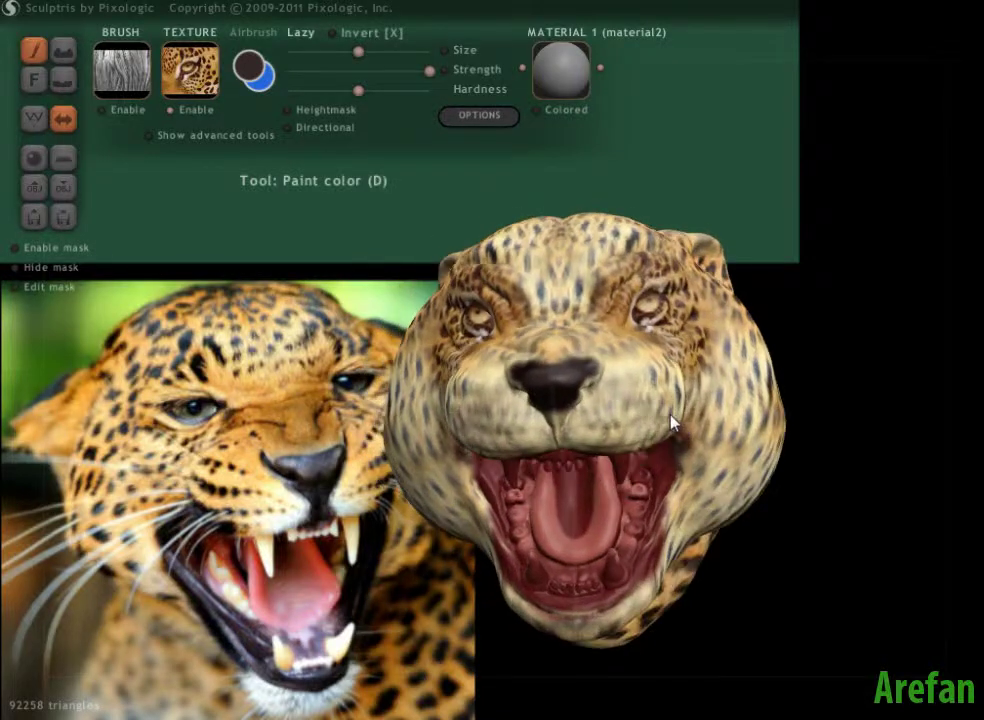
click(171, 110)
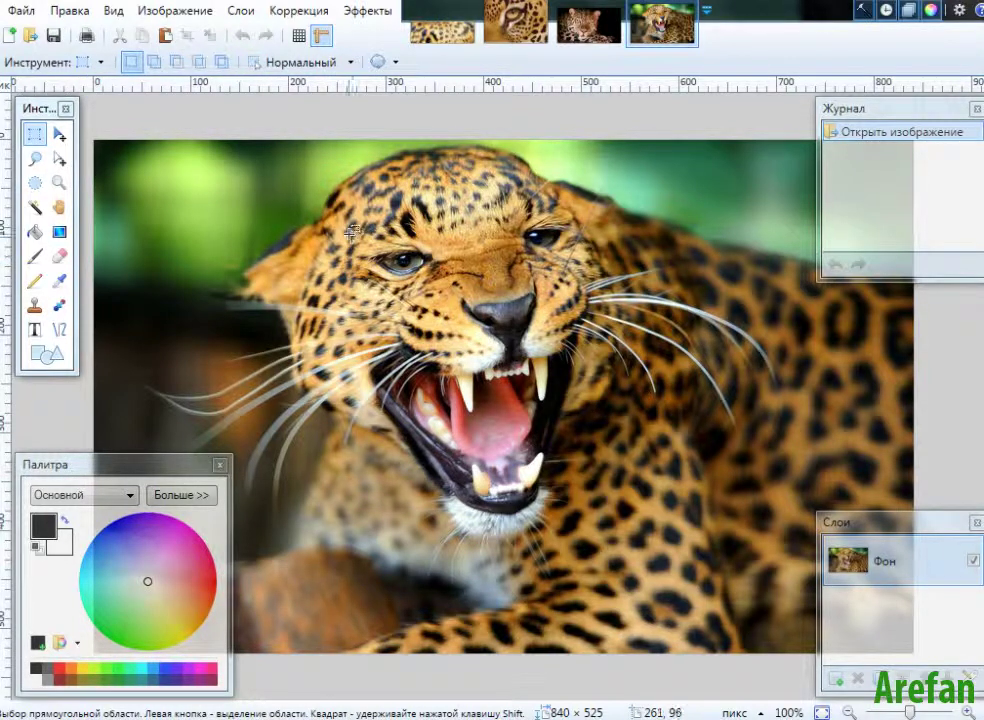
Crop the snarling leopard photo to a rectangle of about 98 × 66 pixels around the more fully visible eye.
drag(350, 234, 443, 297)
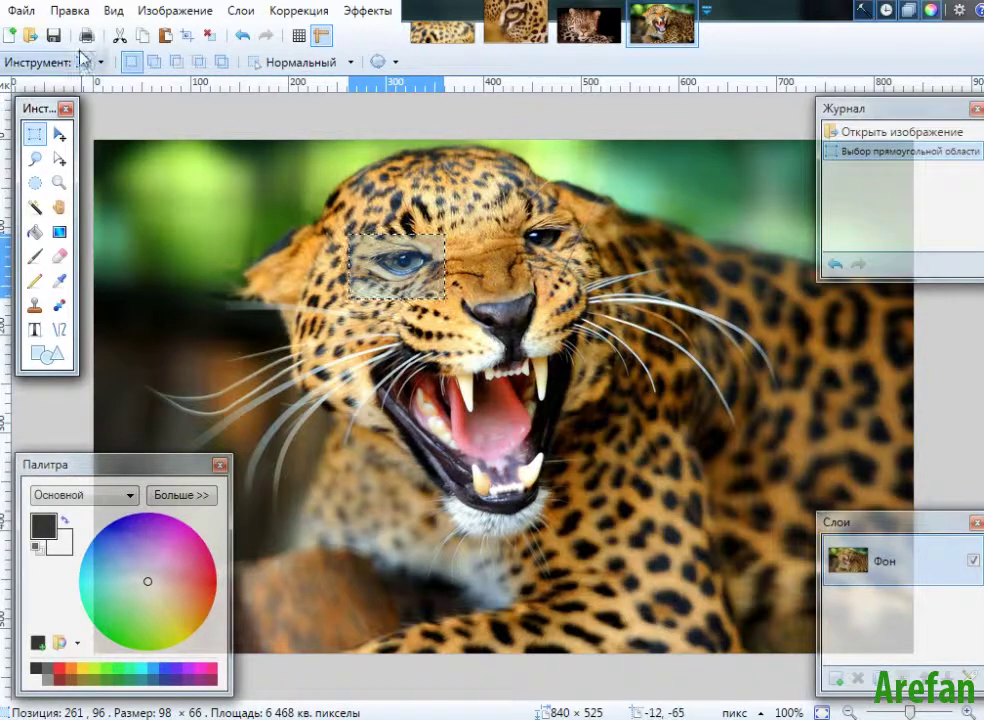
click(134, 13)
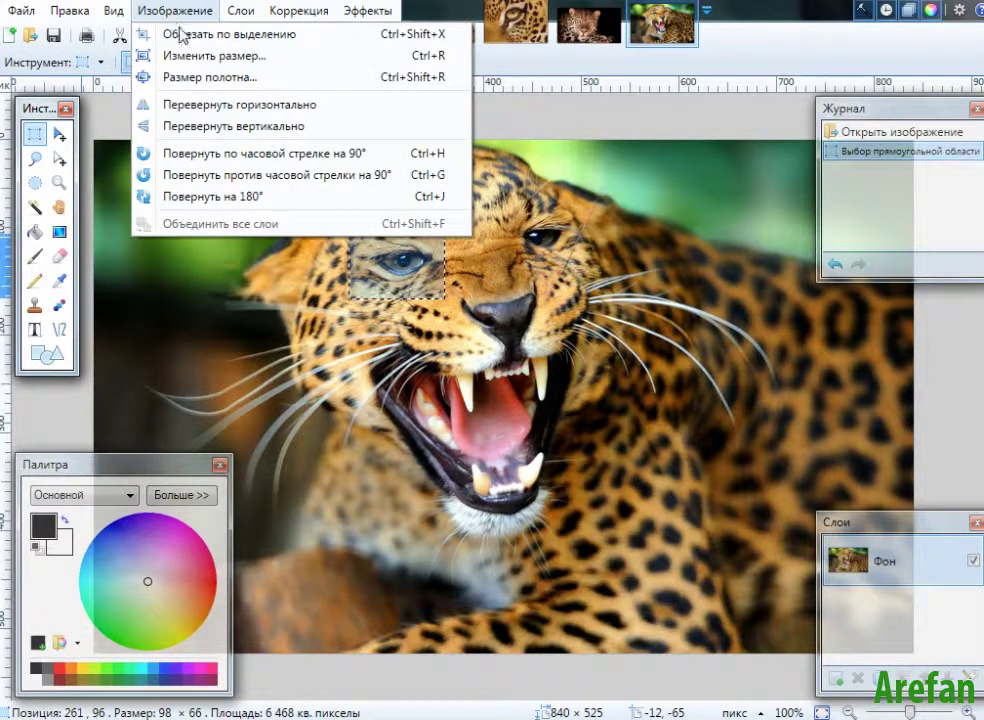
click(180, 34)
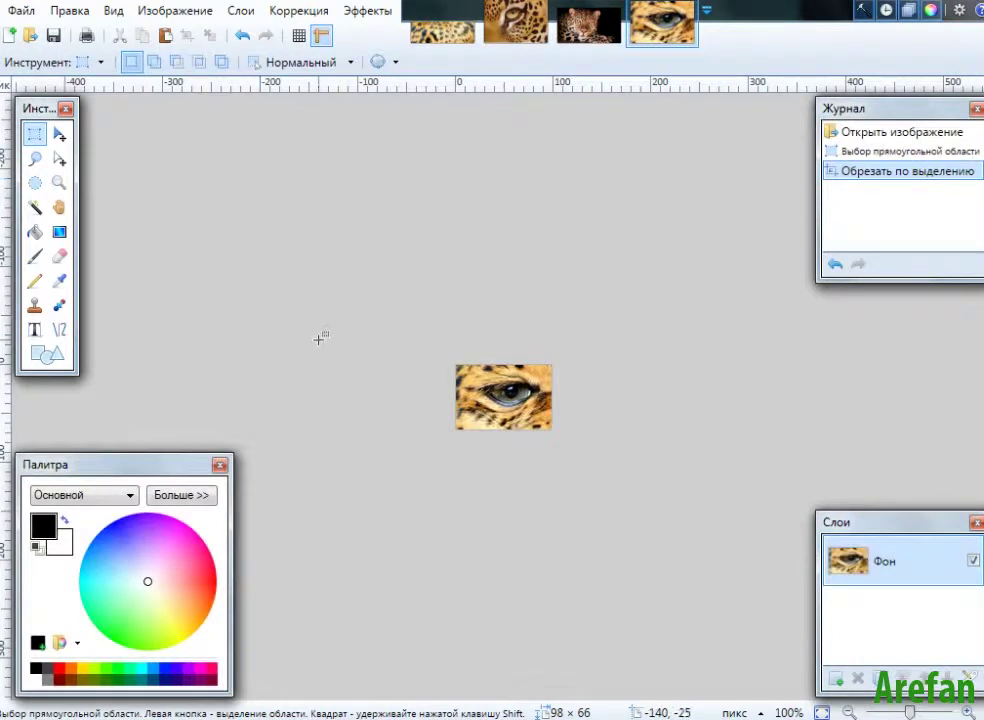
Resize the cropped eye image to a width of 200 pixels with proportions kept and best-quality resampling.
click(210, 14)
click(215, 59)
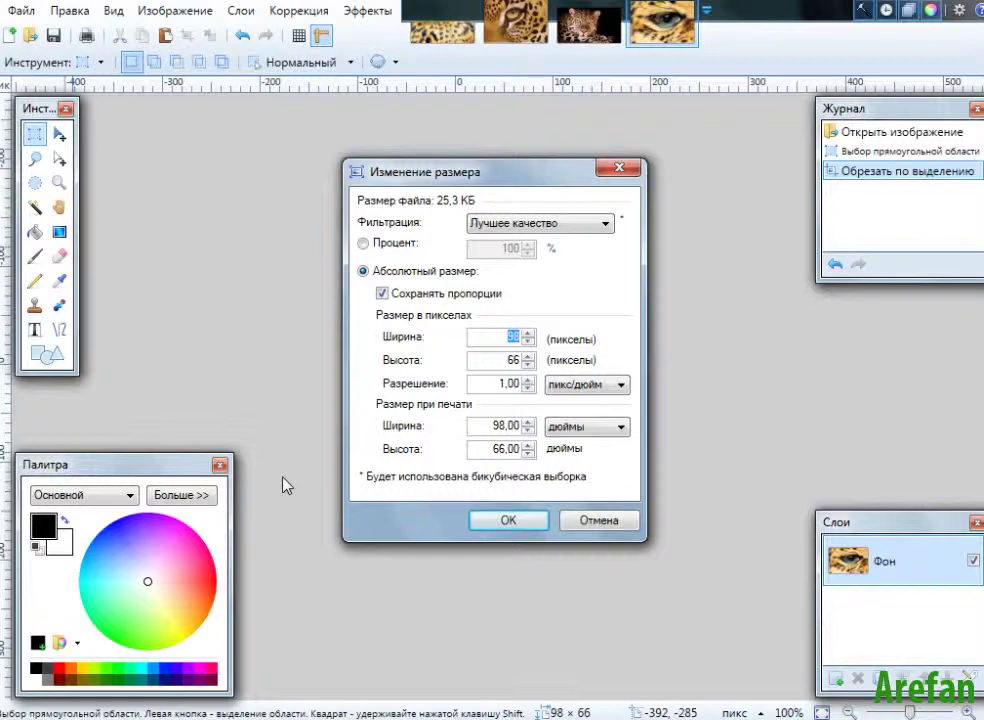
text(200)
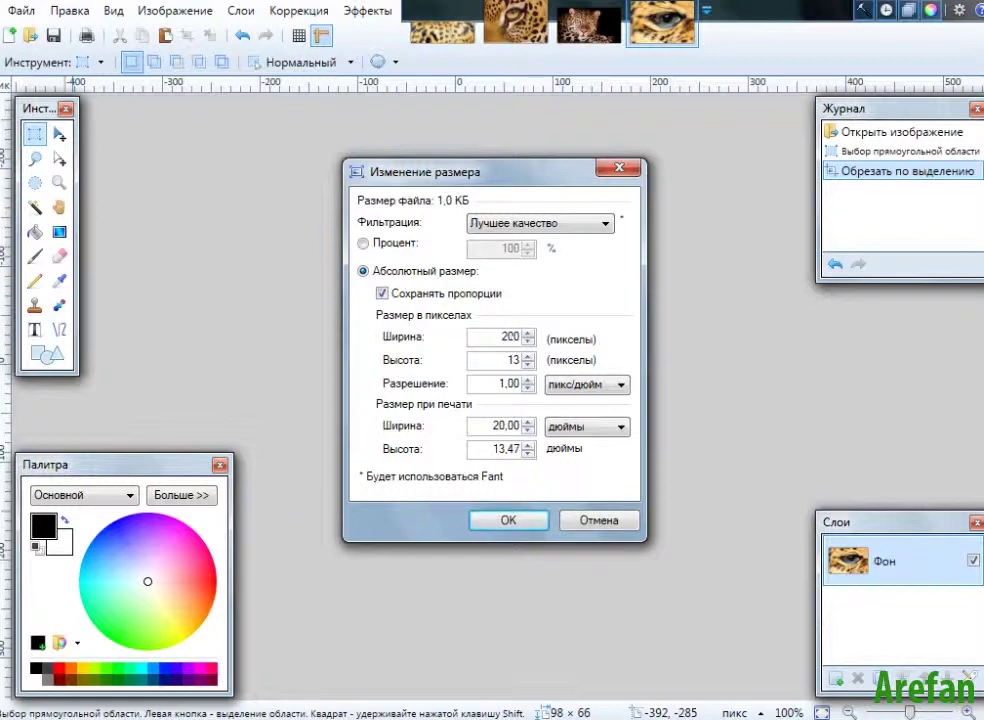
click(509, 521)
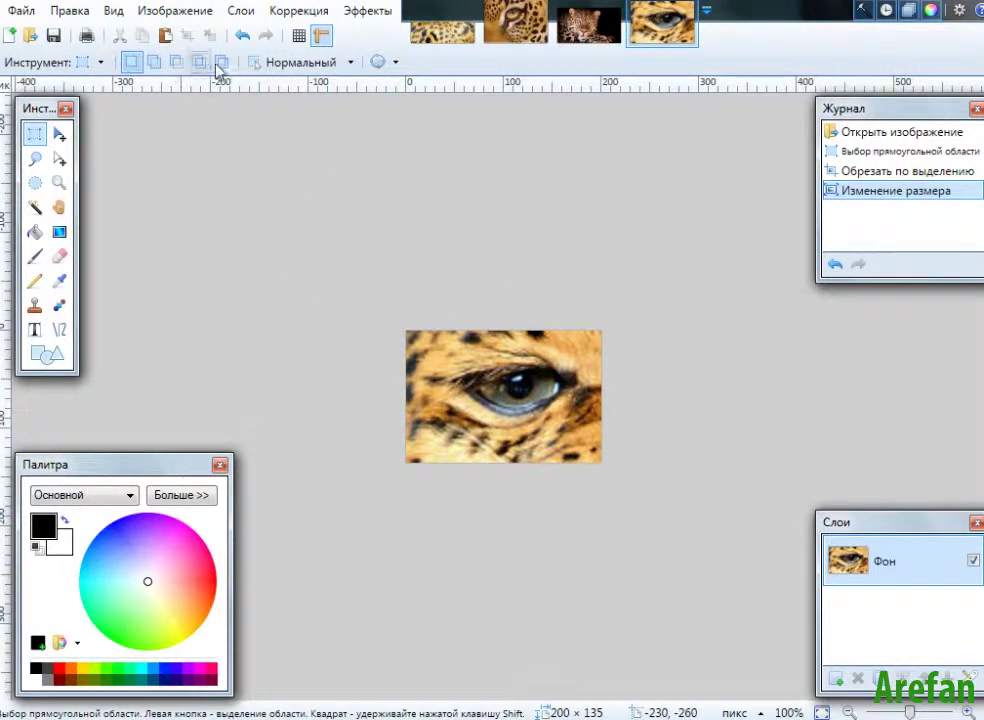
Save the resized eye image as a JPEG named 6876876 in the leopard folder on the desktop, at quality 100.
click(20, 10)
click(93, 171)
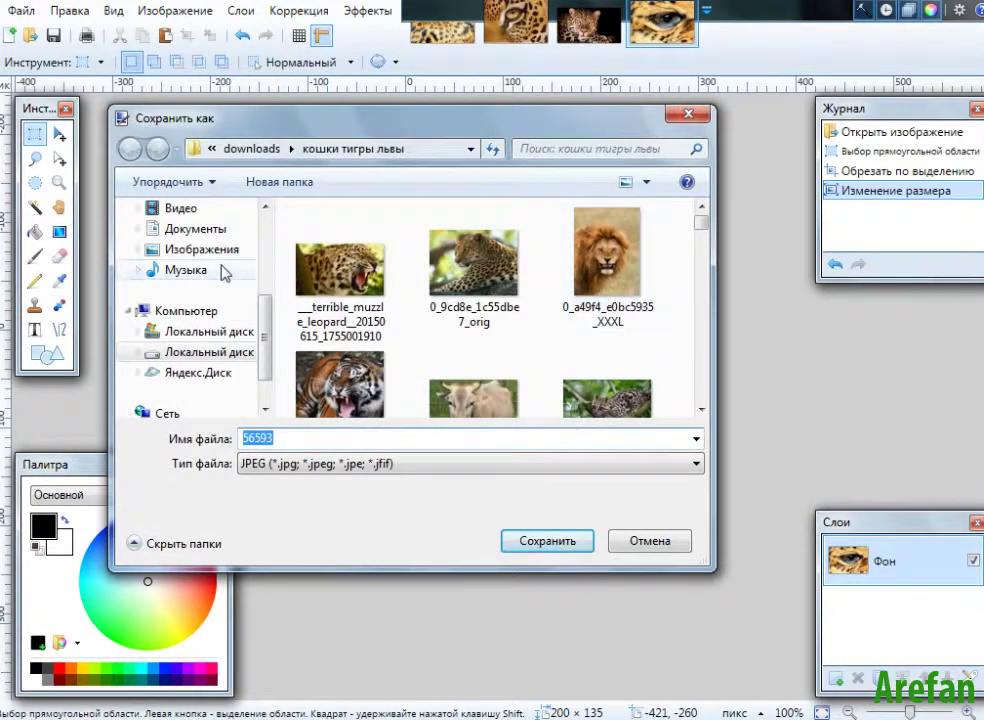
scroll(205, 287, up, 3)
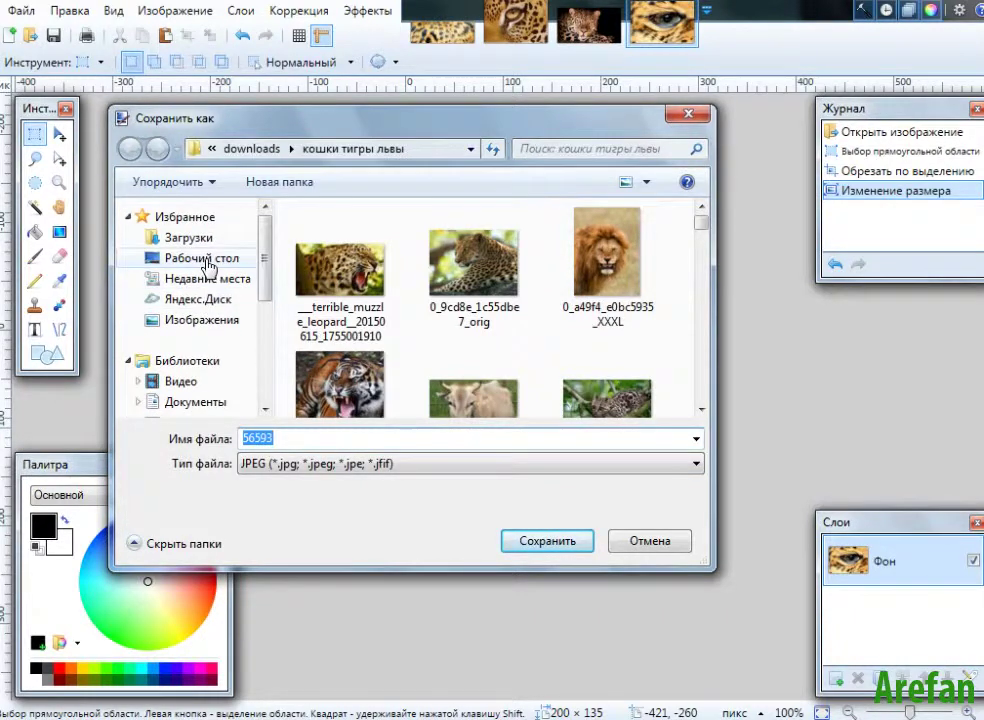
click(160, 258)
scroll(706, 253, down, 2)
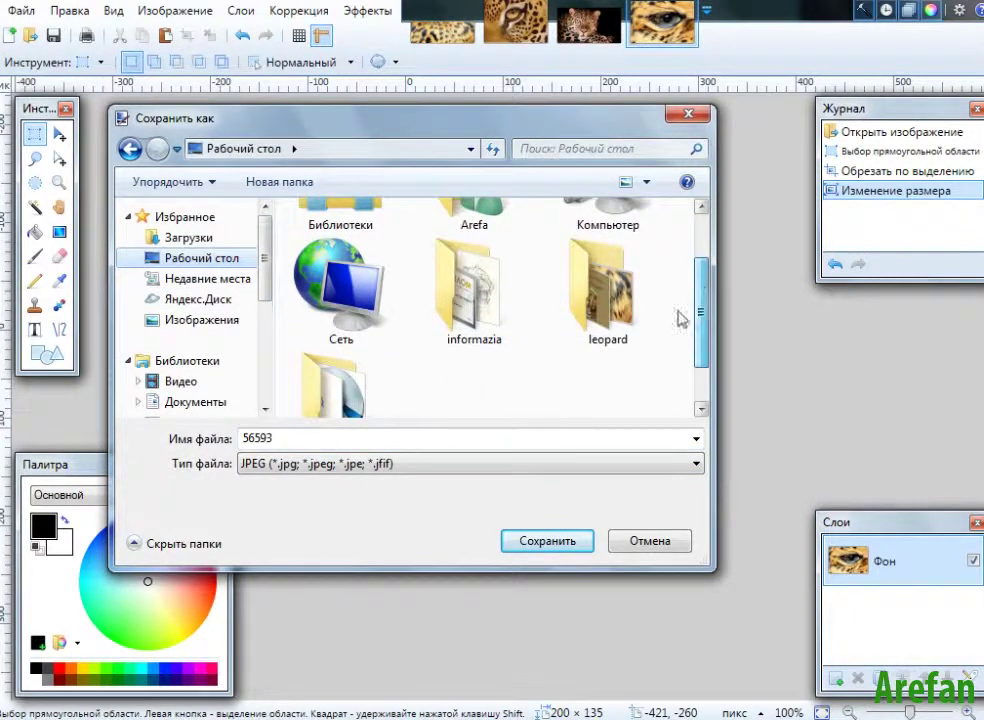
double_click(615, 325)
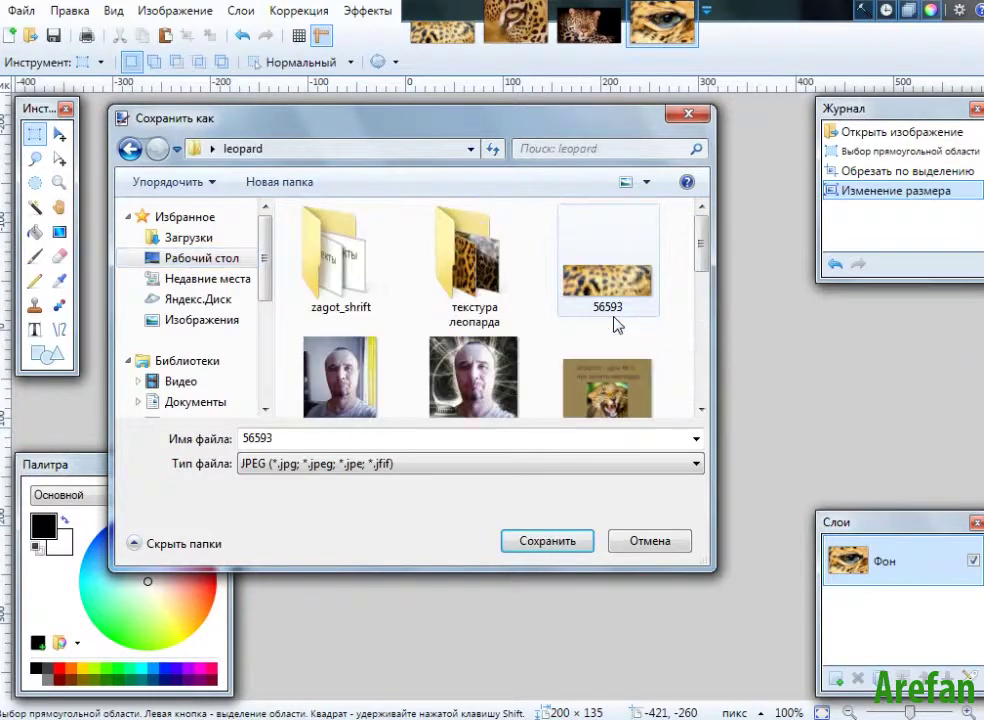
drag(701, 250, 714, 281)
click(285, 443)
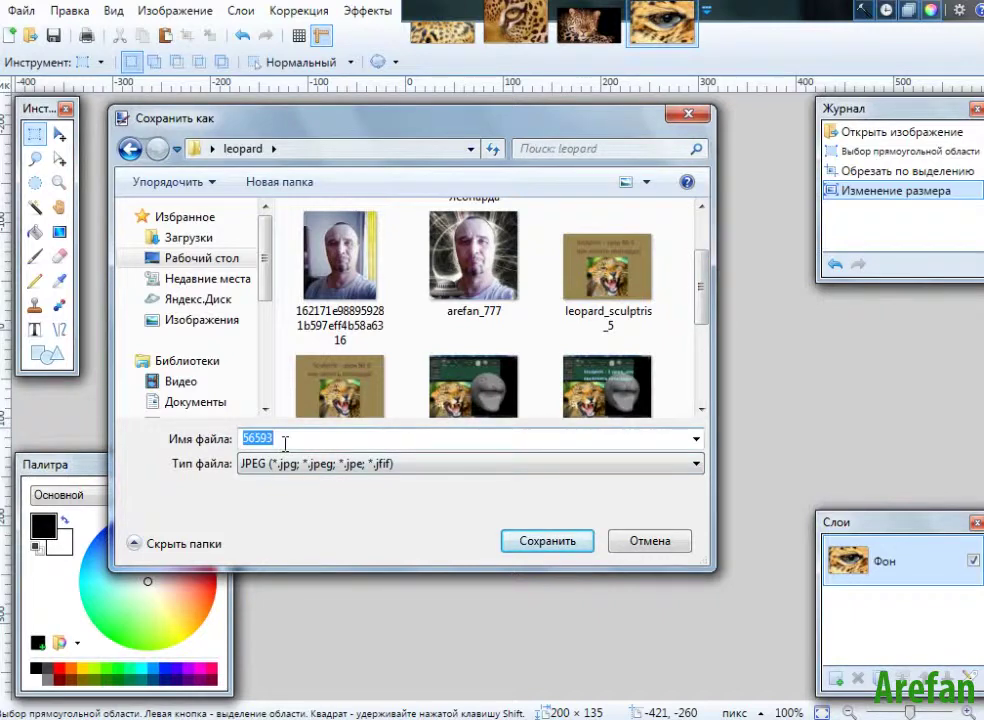
text(6876876)
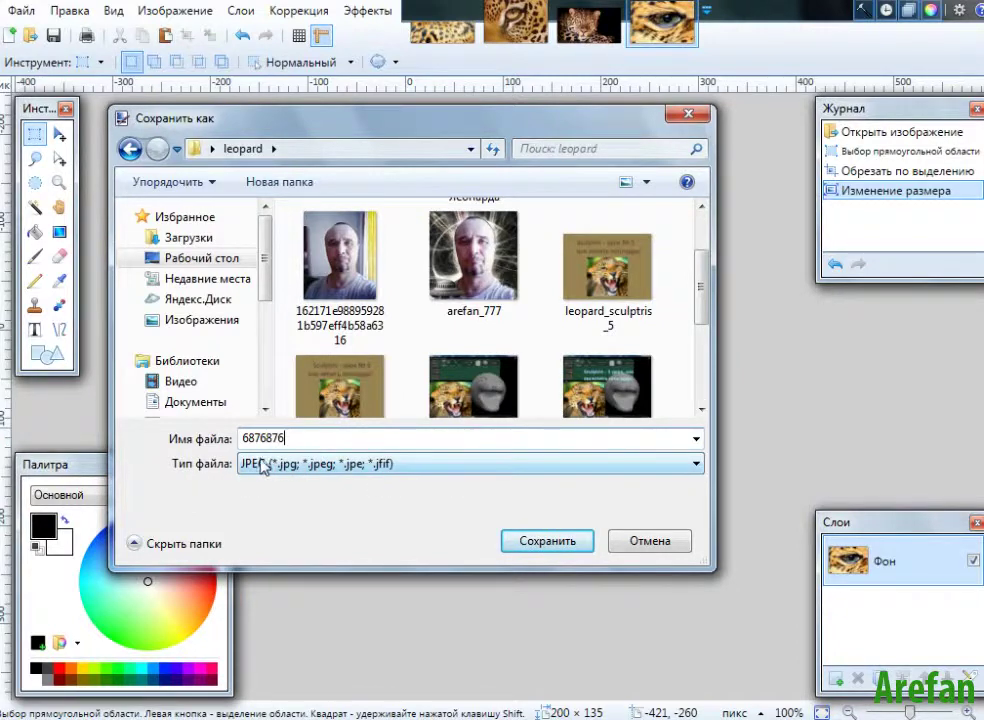
click(540, 541)
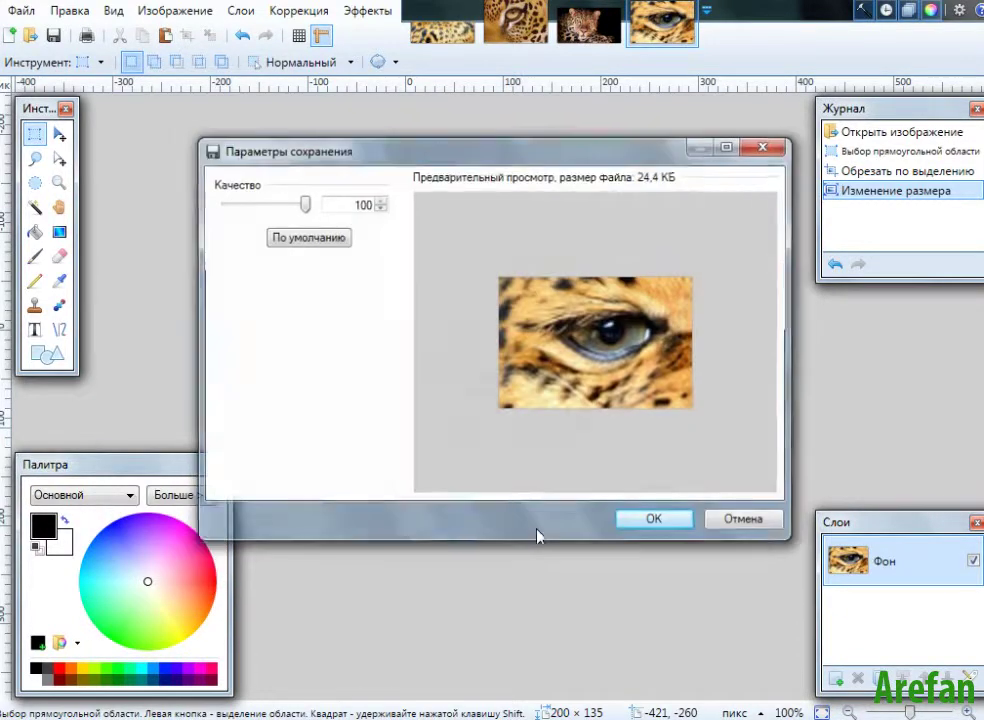
click(678, 522)
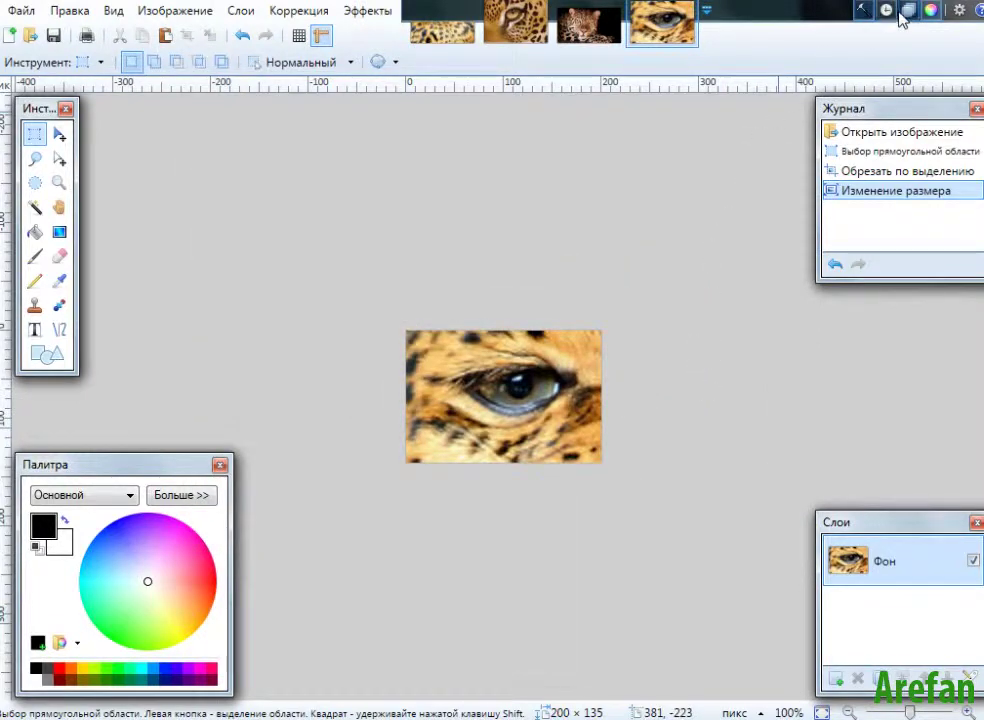
Switch to Sculptris, load 6876876 from the desktop's leopard folder as a new paint texture and enable it.
click(624, 704)
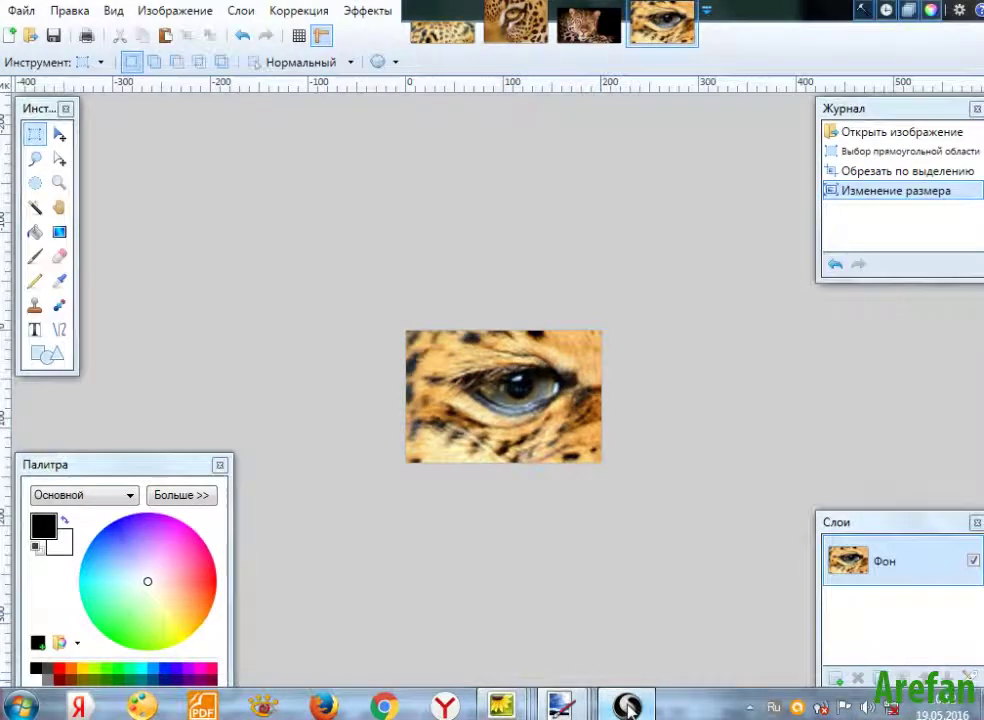
drag(308, 316, 337, 378)
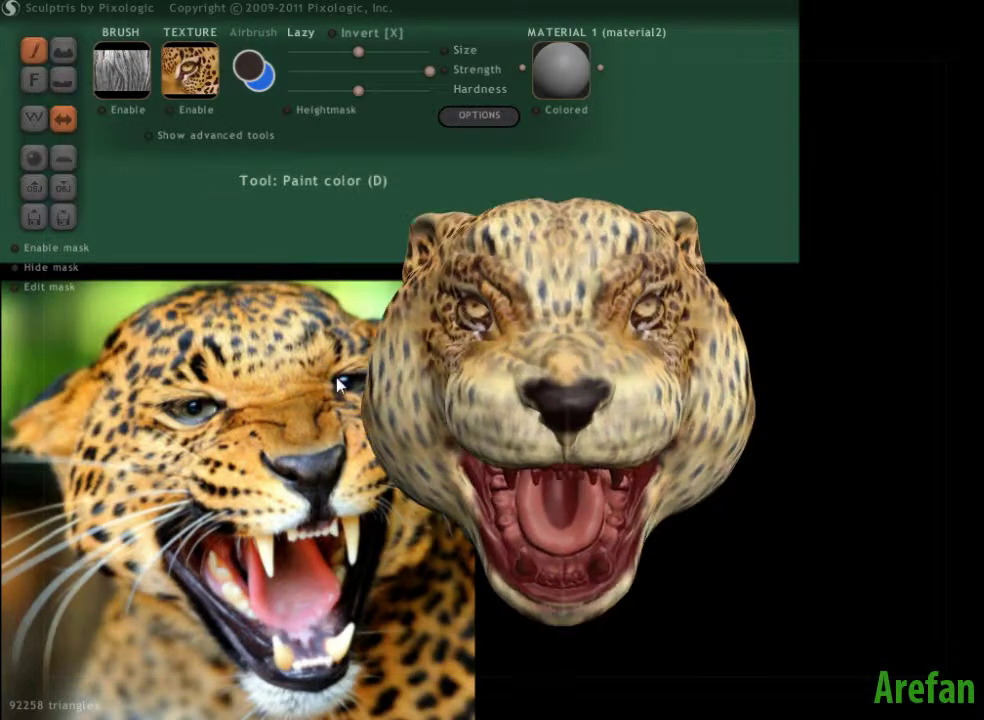
click(186, 88)
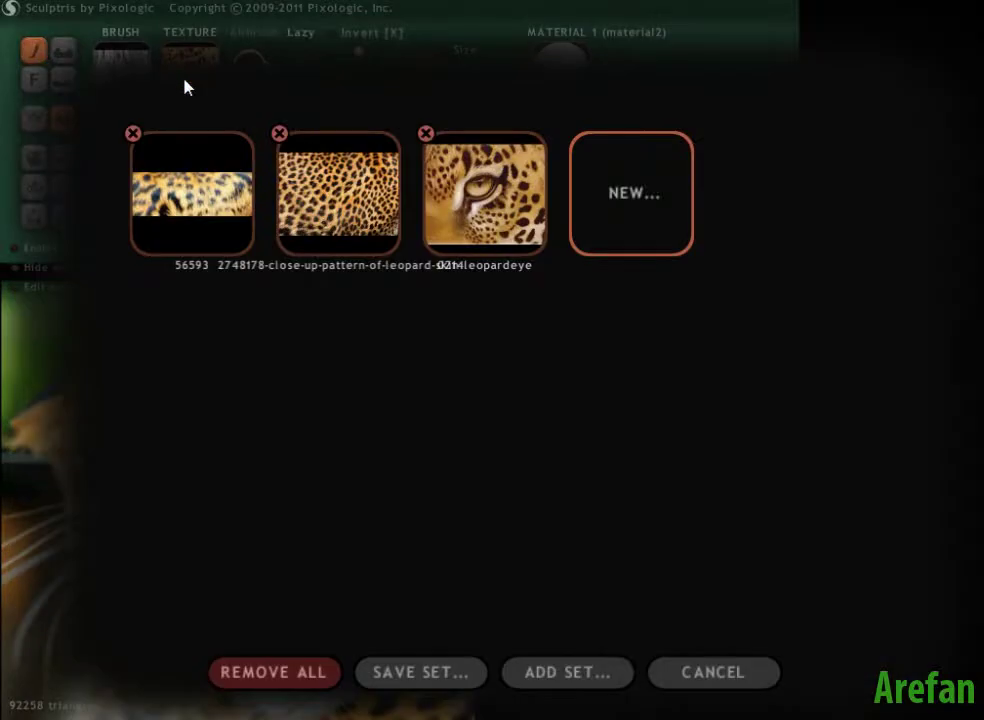
click(616, 216)
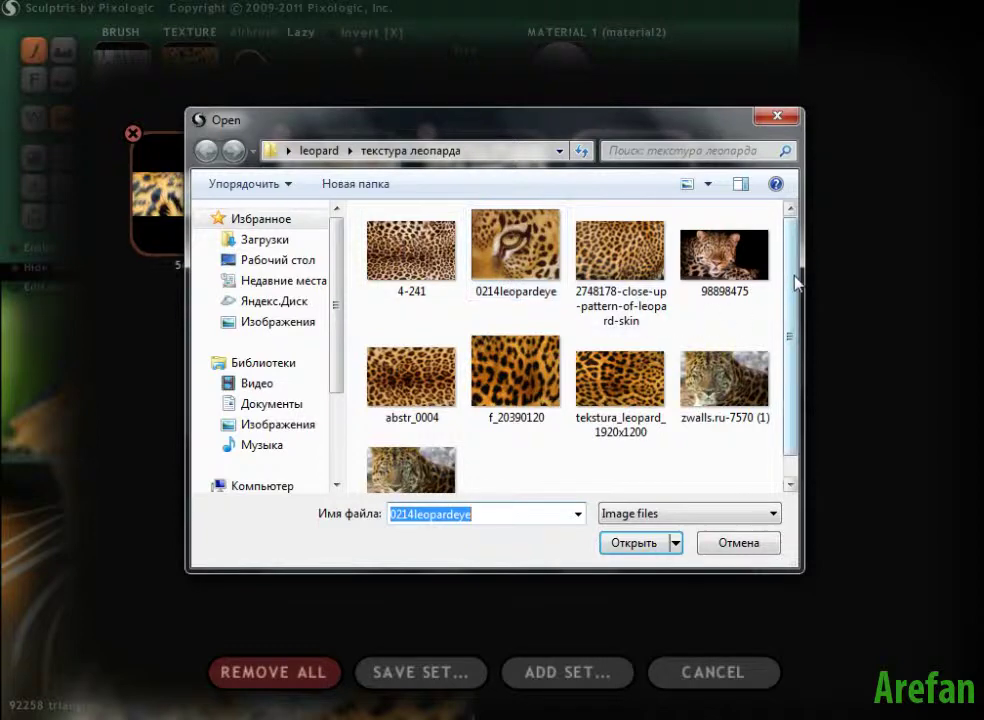
drag(796, 342, 797, 362)
drag(793, 315, 791, 291)
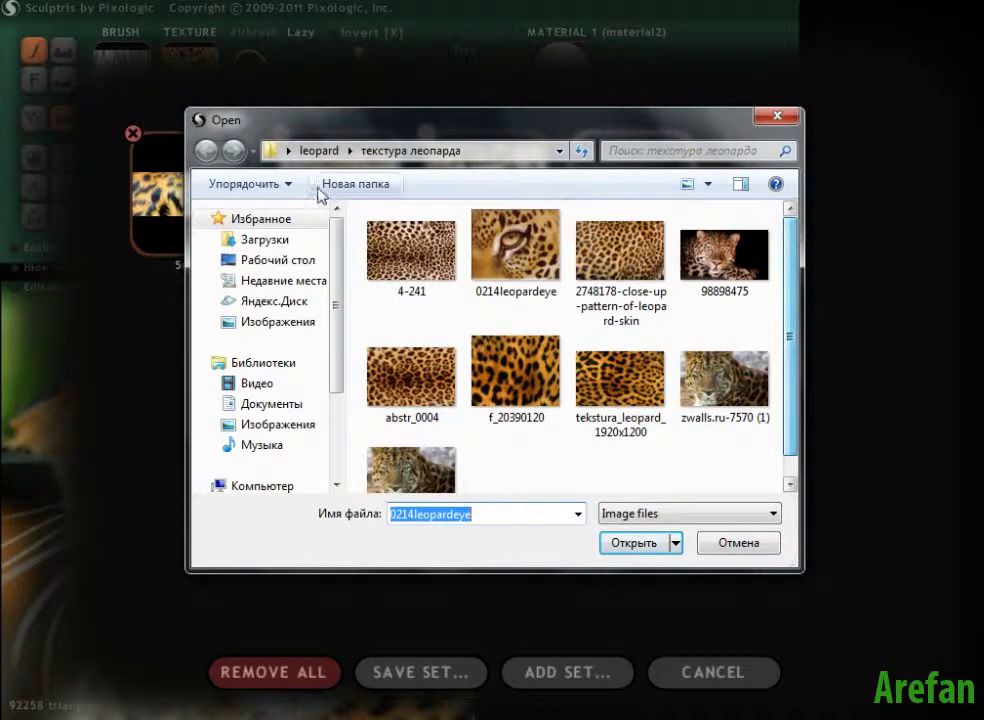
click(279, 262)
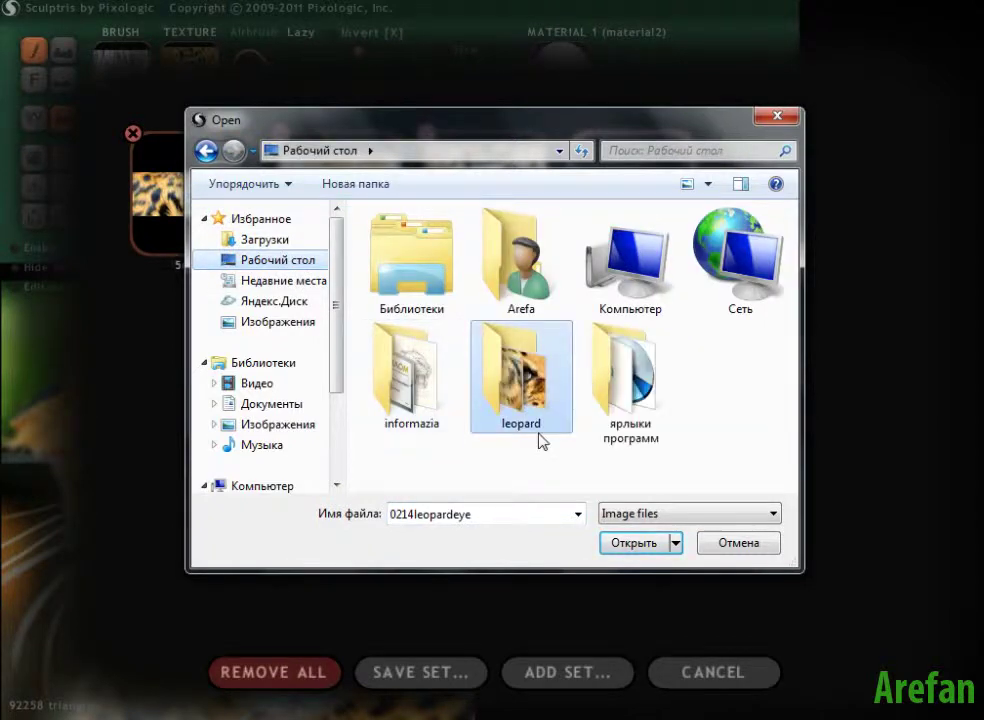
double_click(537, 421)
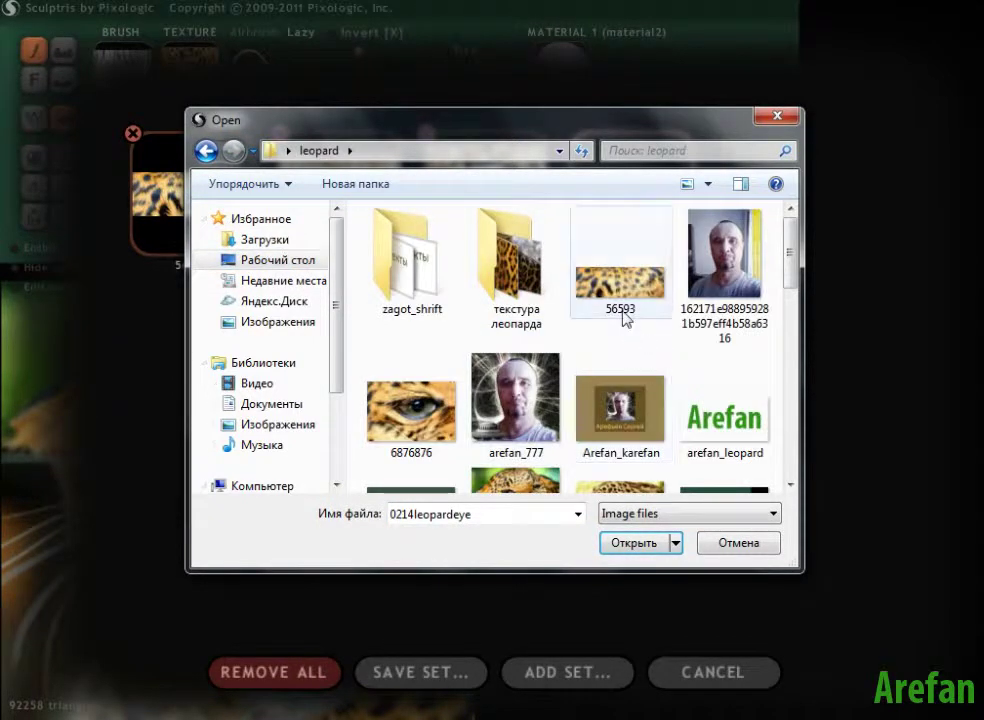
click(433, 428)
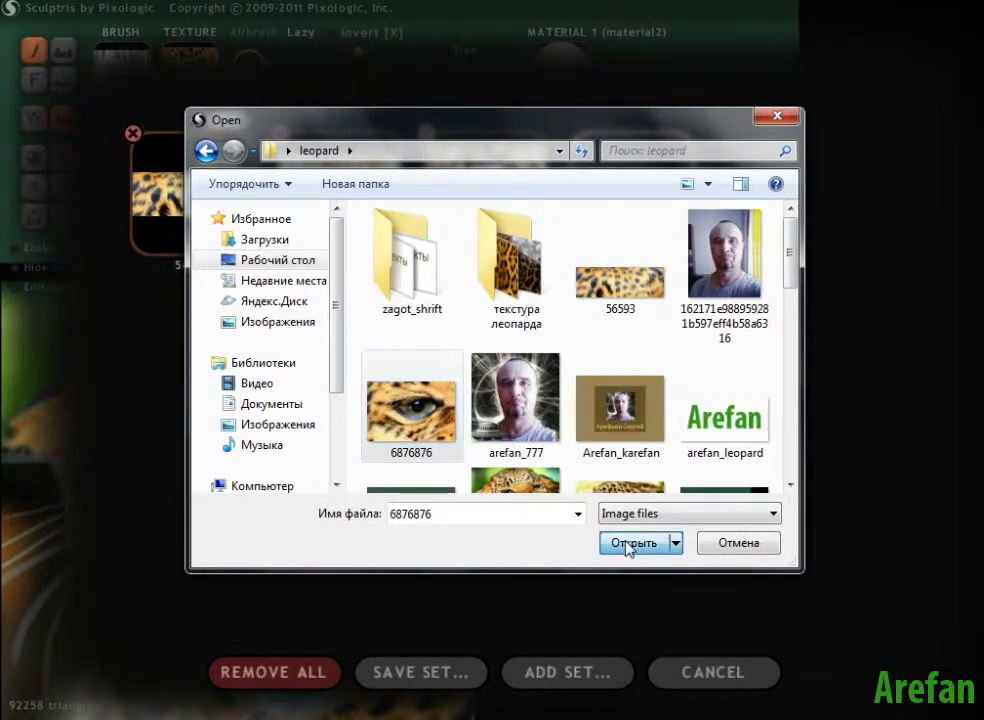
click(628, 545)
click(617, 219)
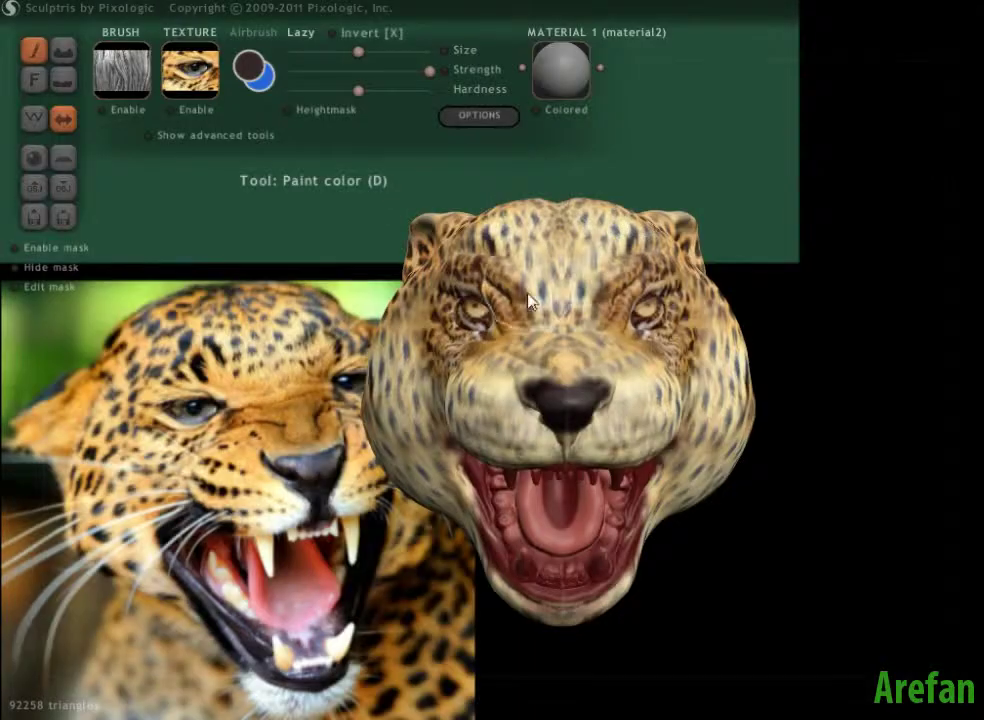
click(170, 110)
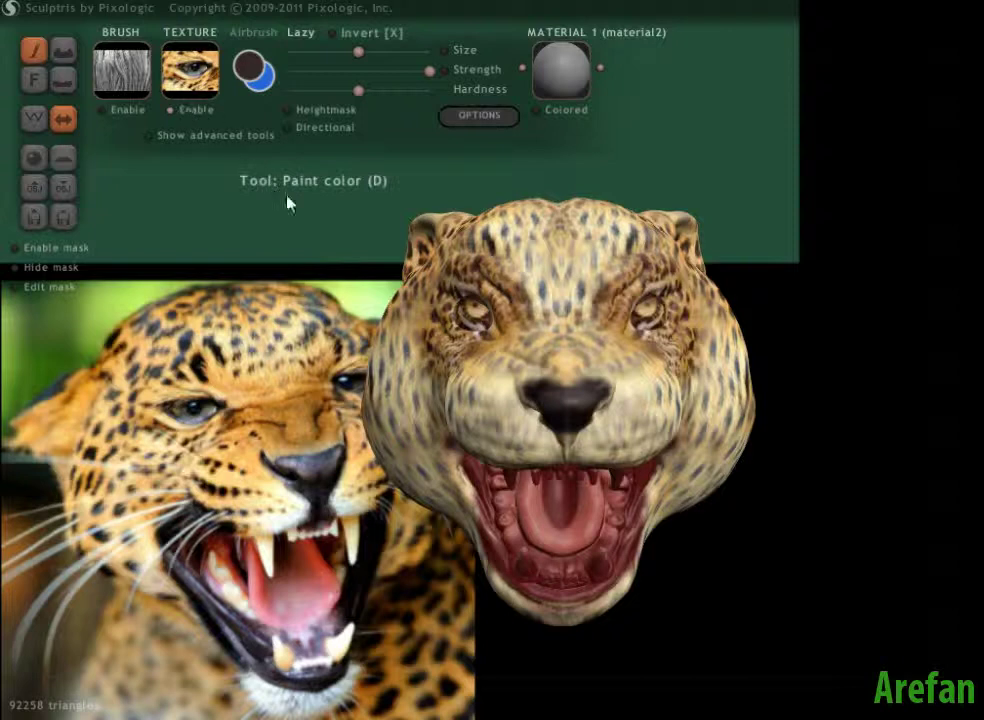
Try stamping the new eye texture over the eyes from both sides of the head at the current brush size.
mouse_move(287, 203)
mouse_down()
mouse_move(312, 242)
mouse_move(300, 230)
mouse_move(445, 263)
mouse_move(430, 351)
mouse_move(575, 355)
mouse_move(560, 348)
mouse_up()
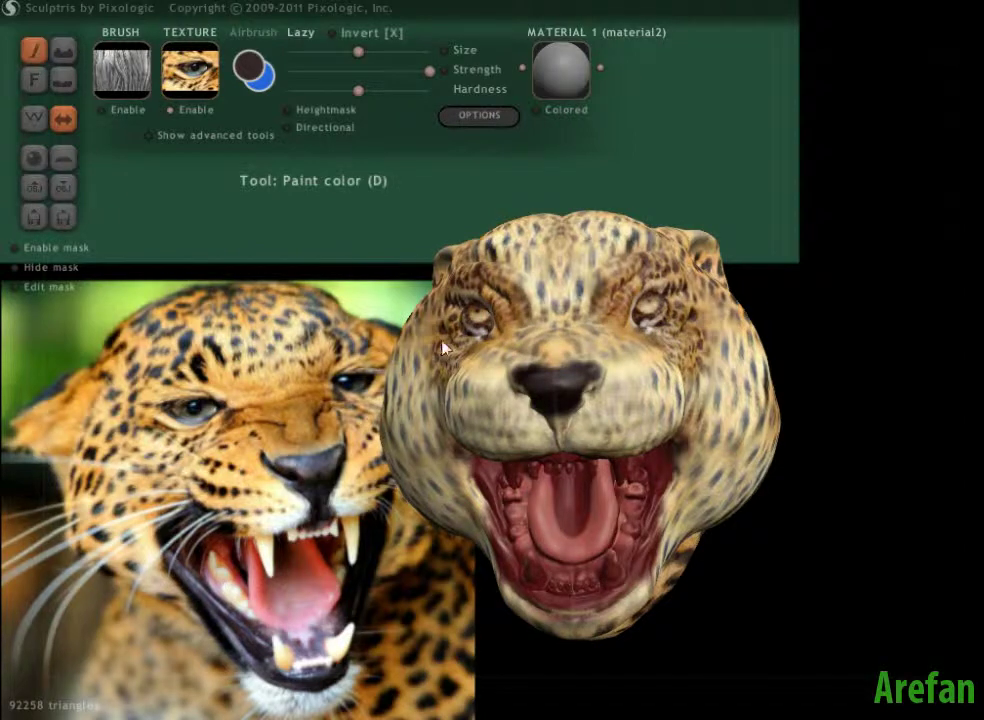
click(474, 322)
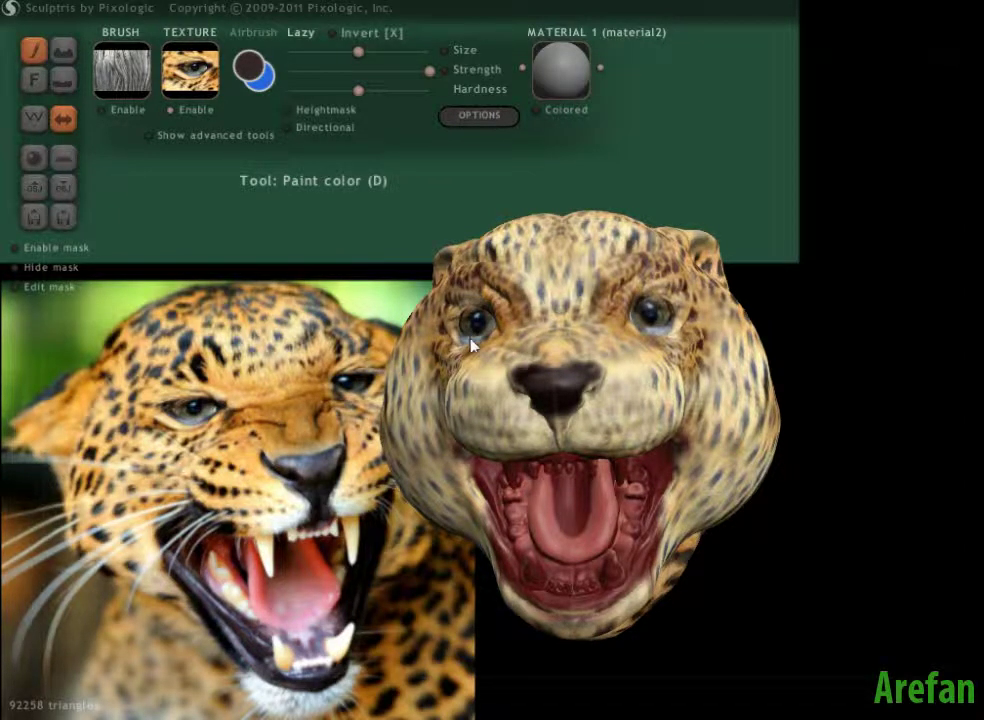
mouse_move(472, 345)
right_down()
mouse_move(493, 388)
mouse_move(506, 378)
mouse_move(461, 333)
right_up()
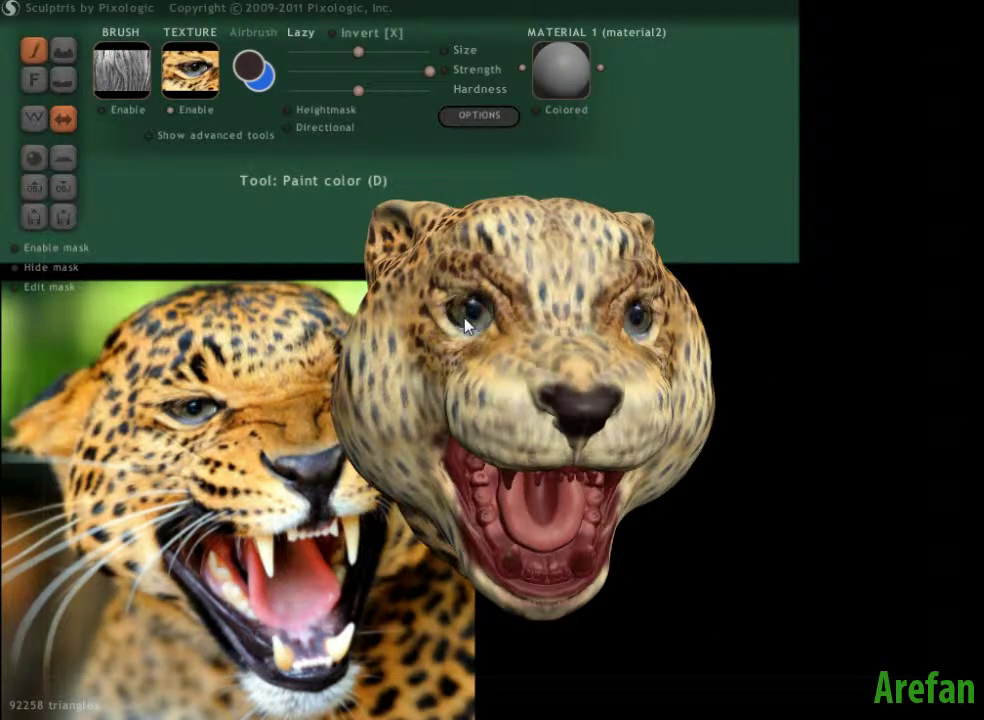
click(465, 323)
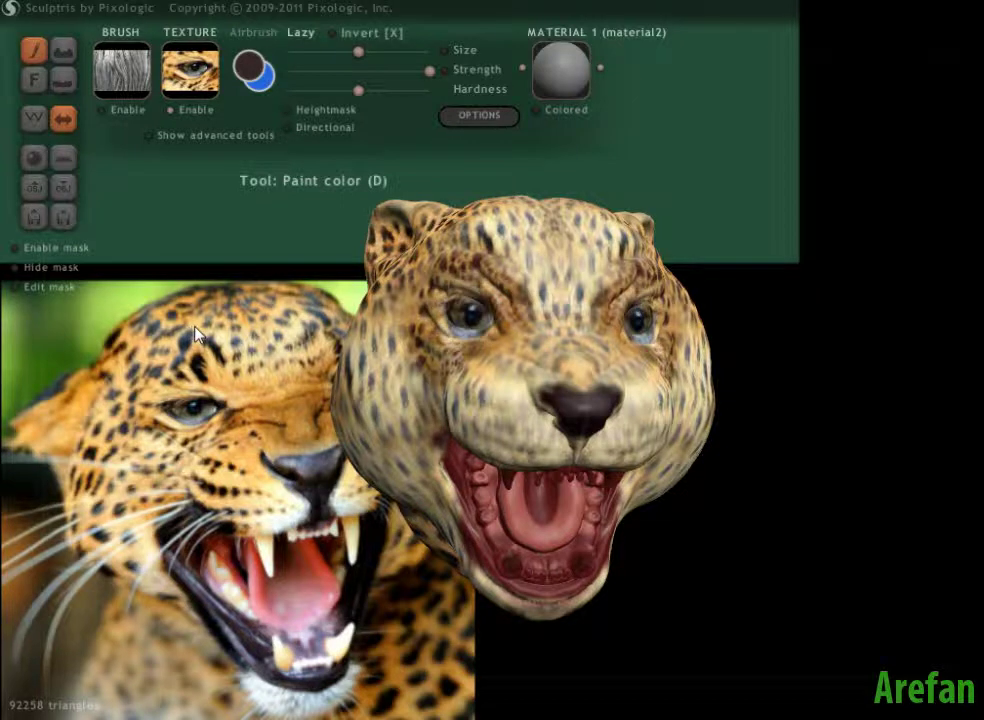
click(471, 318)
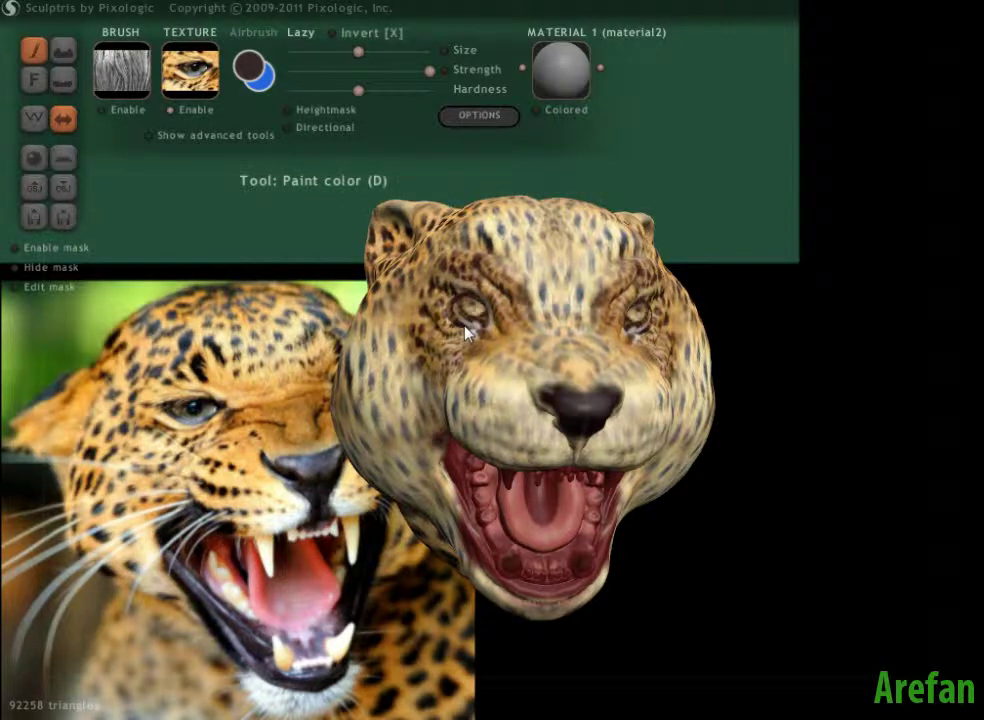
Reduce the brush size slightly and stamp the new eye texture over the eye from a three-quarter view.
key(space)
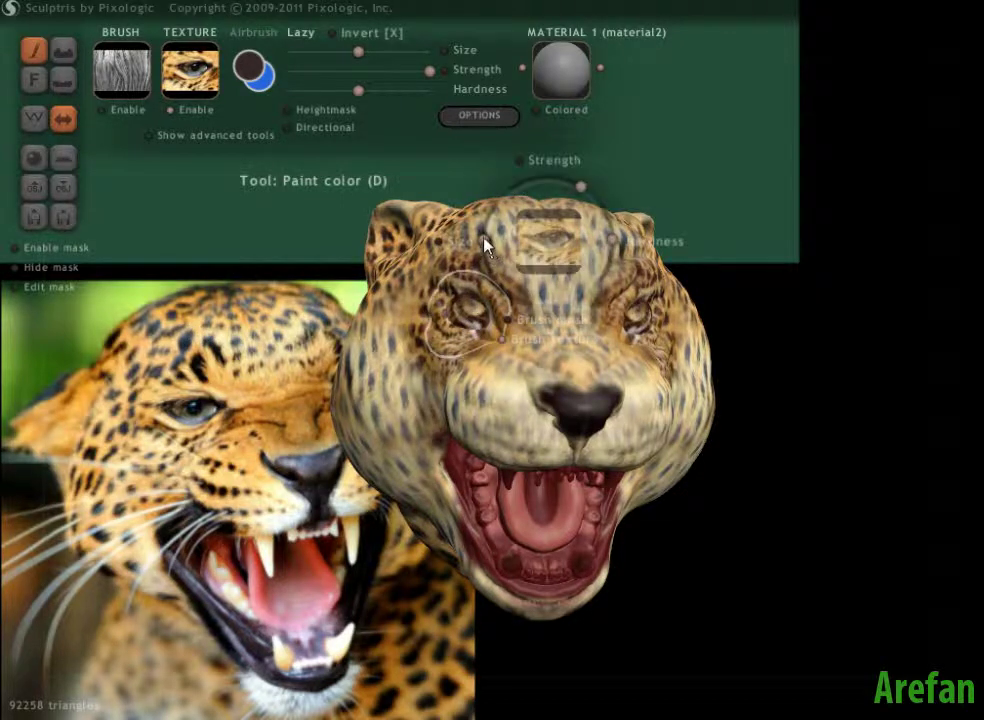
drag(482, 235, 486, 238)
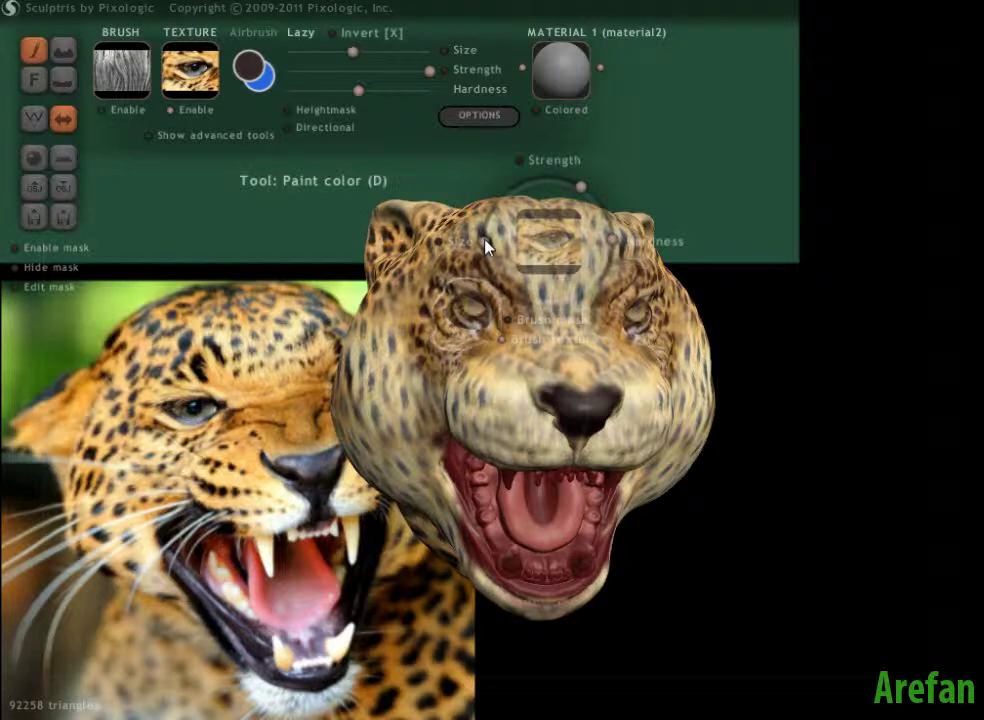
click(473, 320)
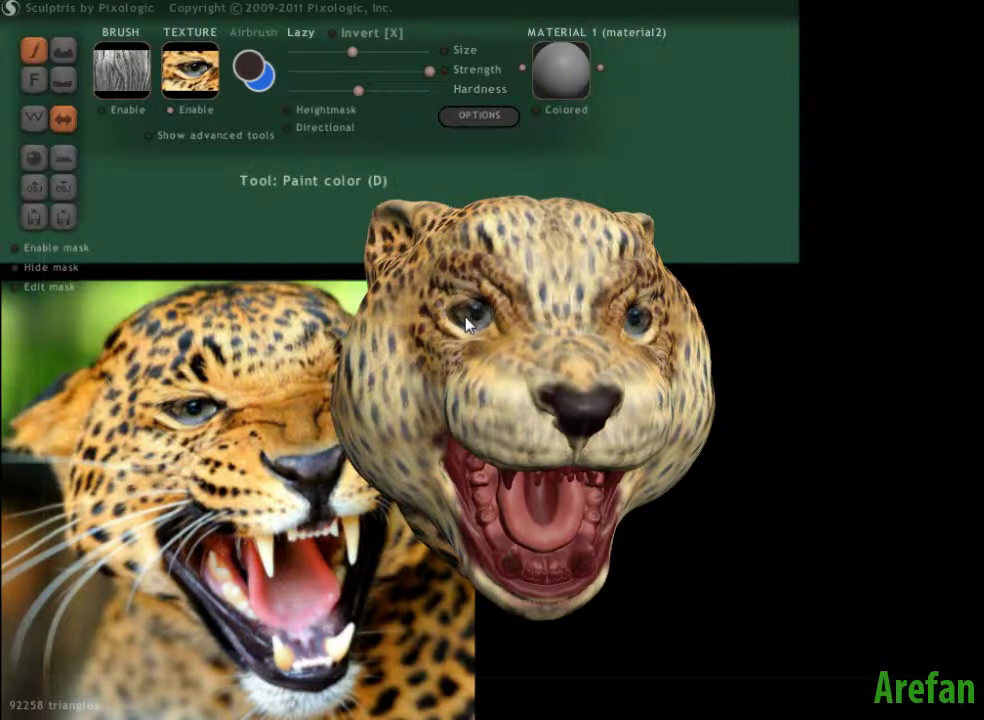
Try restamping the eye texture several times on the other eye from the opposite three-quarter view.
middle_drag(387, 410, 330, 413)
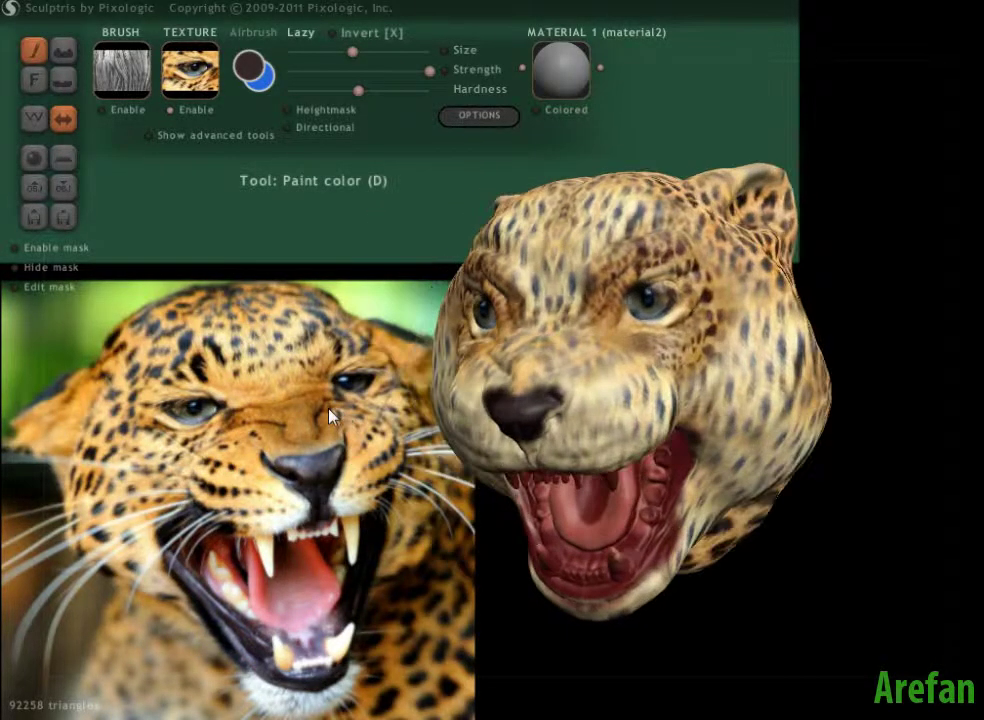
click(661, 303)
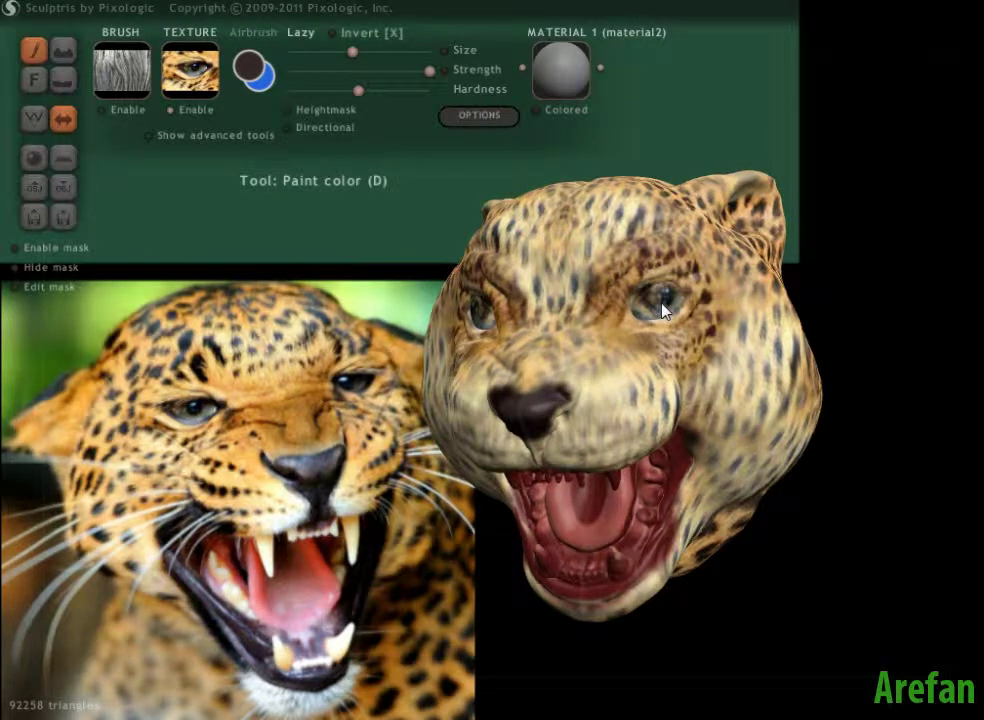
click(656, 303)
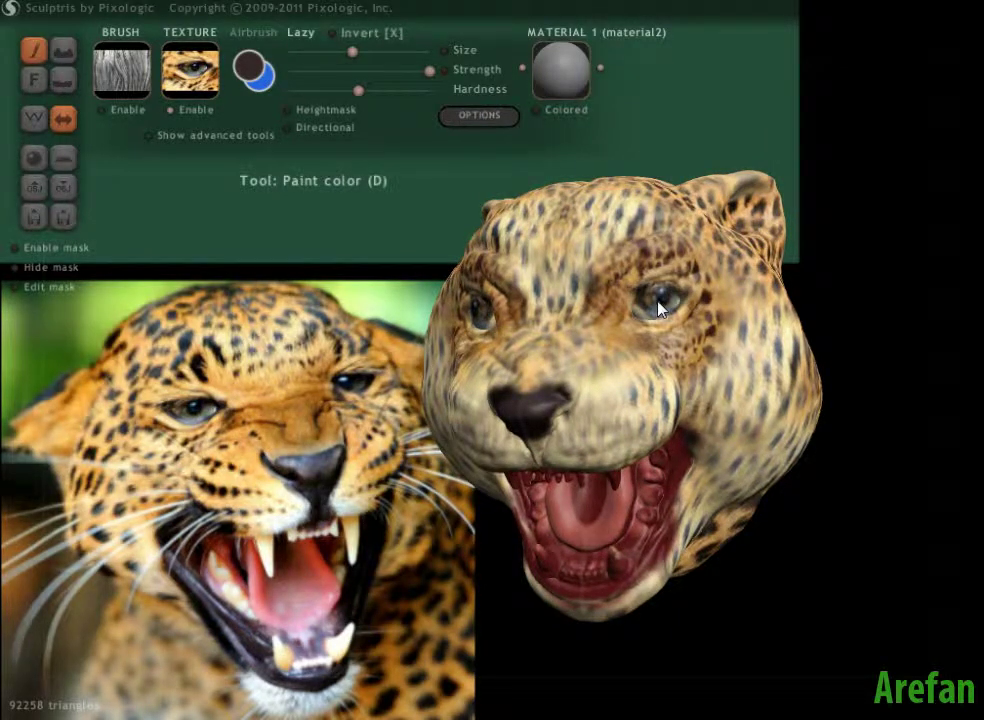
click(657, 301)
click(658, 301)
Restamp the eye texture from the first three-quarter view with the pupil centred, and check the head from the front.
drag(386, 447, 425, 440)
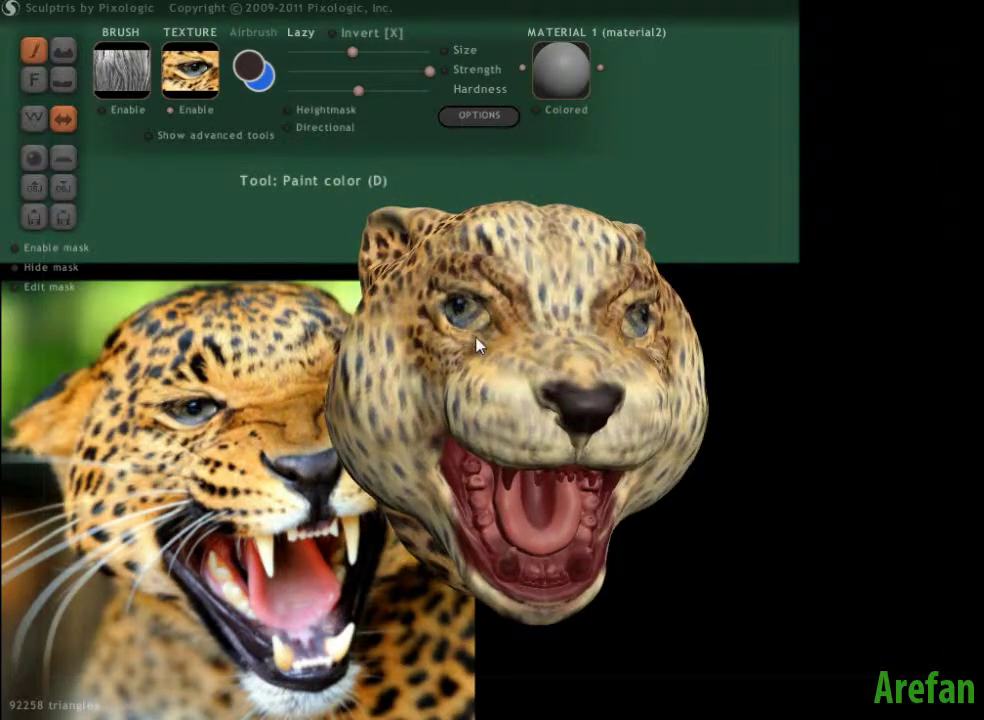
drag(477, 345, 473, 325)
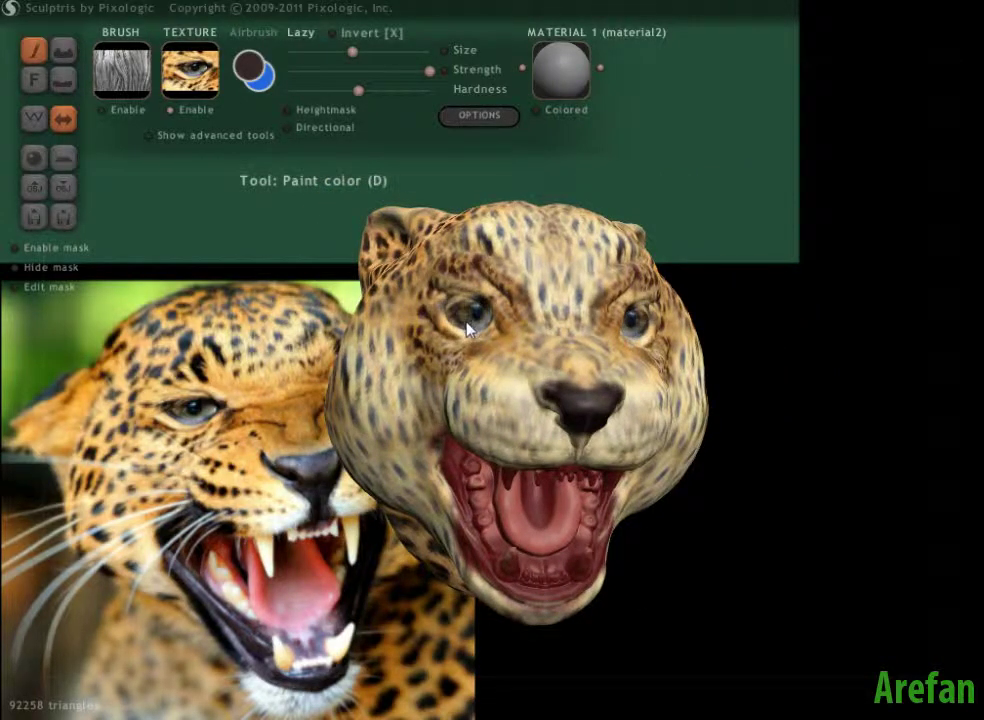
mouse_move(351, 402)
mouse_down()
mouse_move(323, 403)
mouse_move(316, 393)
mouse_move(413, 437)
mouse_move(354, 417)
mouse_up()
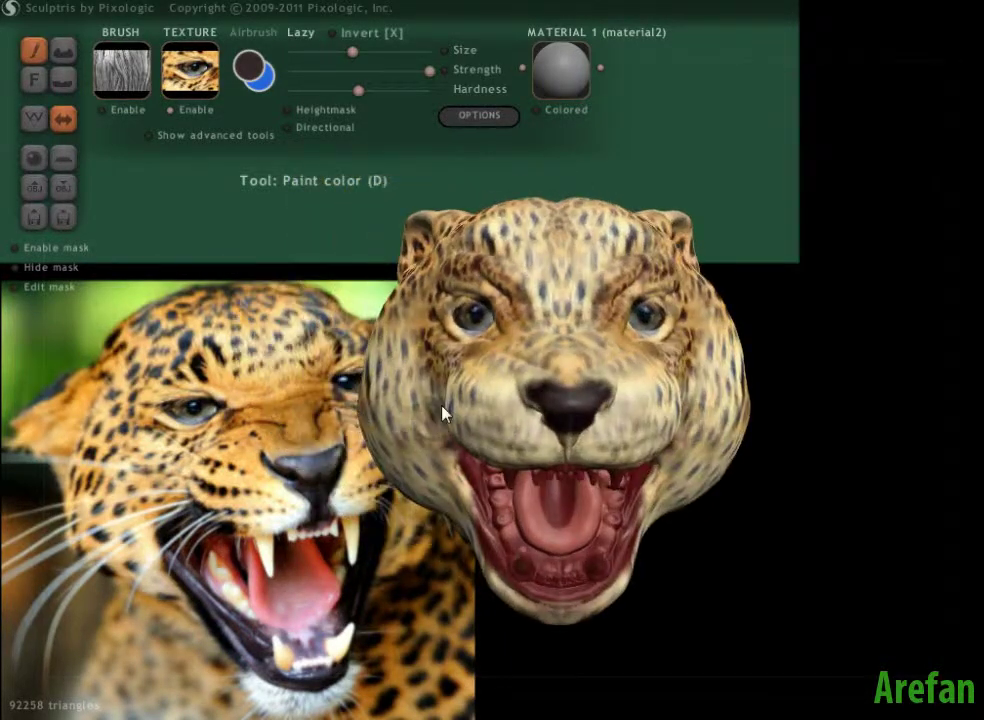
Try increasing the brush size slightly and stamping the eye texture over the eye from a low three-quarter view.
scroll(424, 345, up, 4)
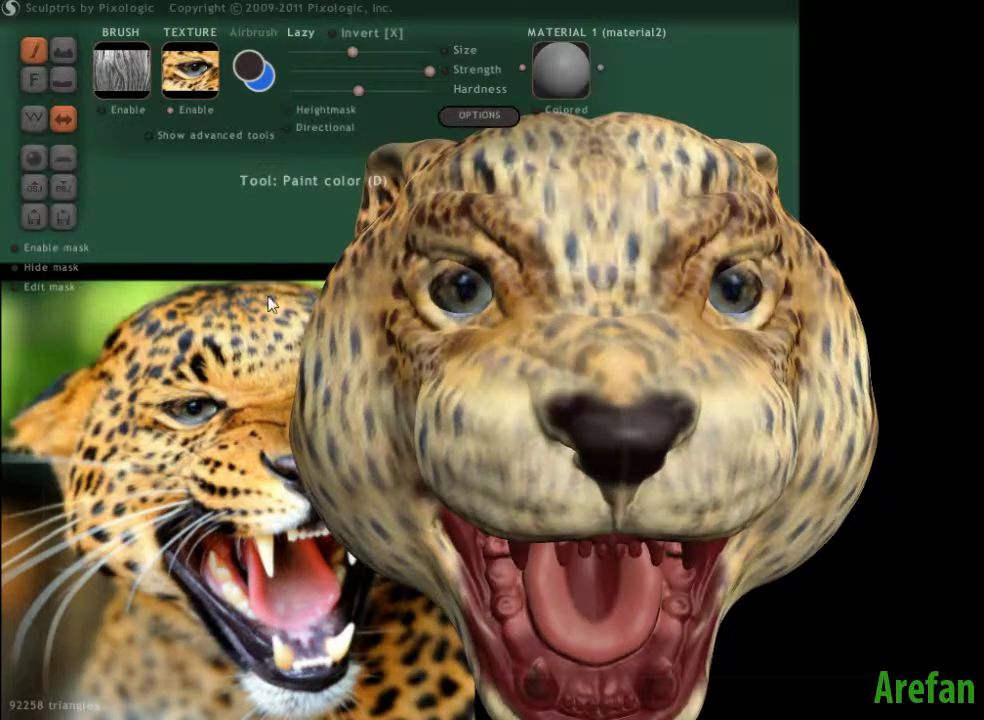
drag(270, 305, 198, 220)
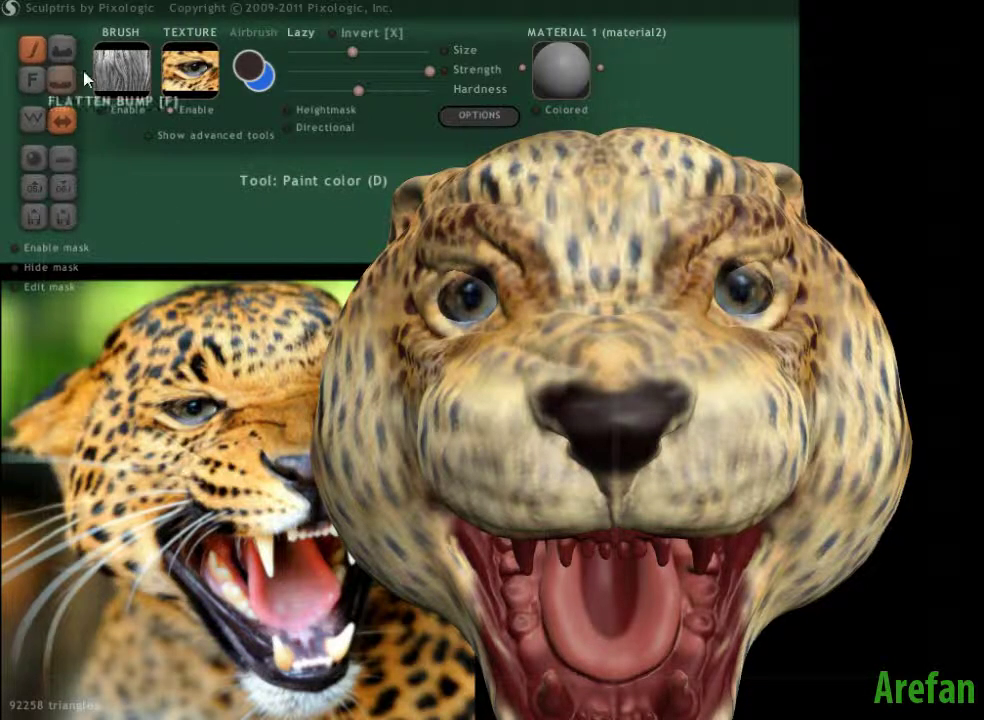
drag(351, 329, 370, 300)
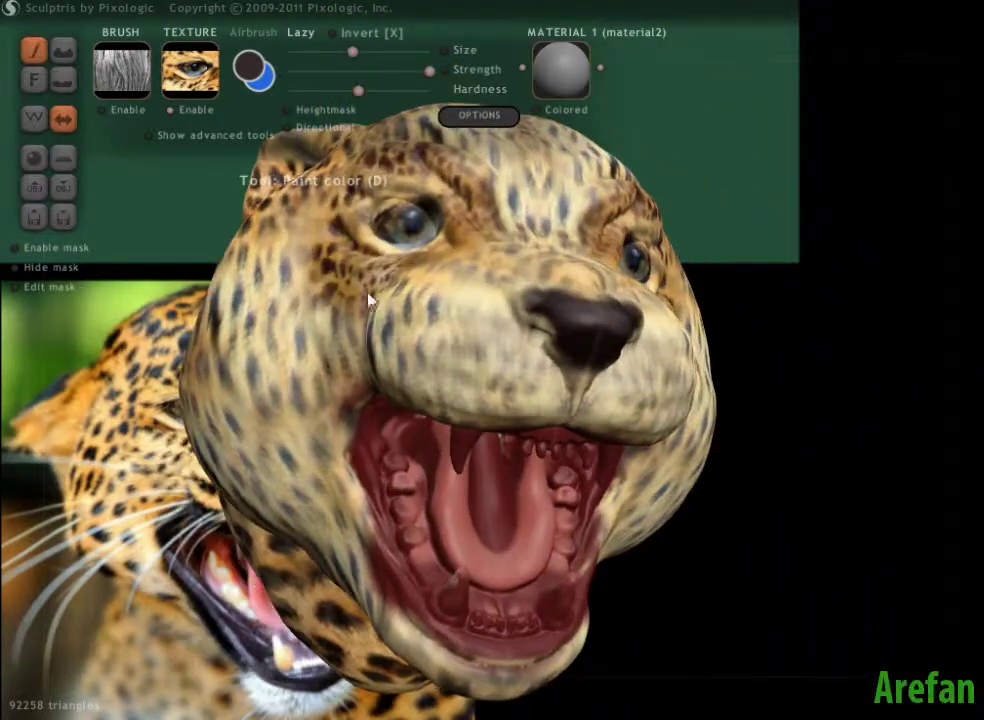
click(390, 229)
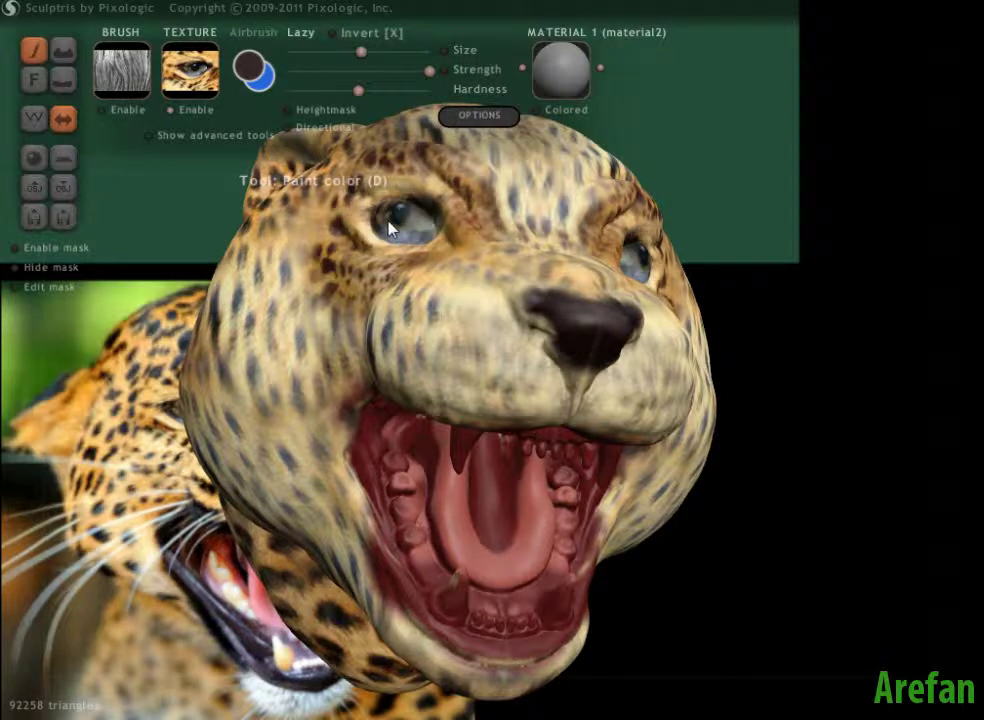
click(394, 233)
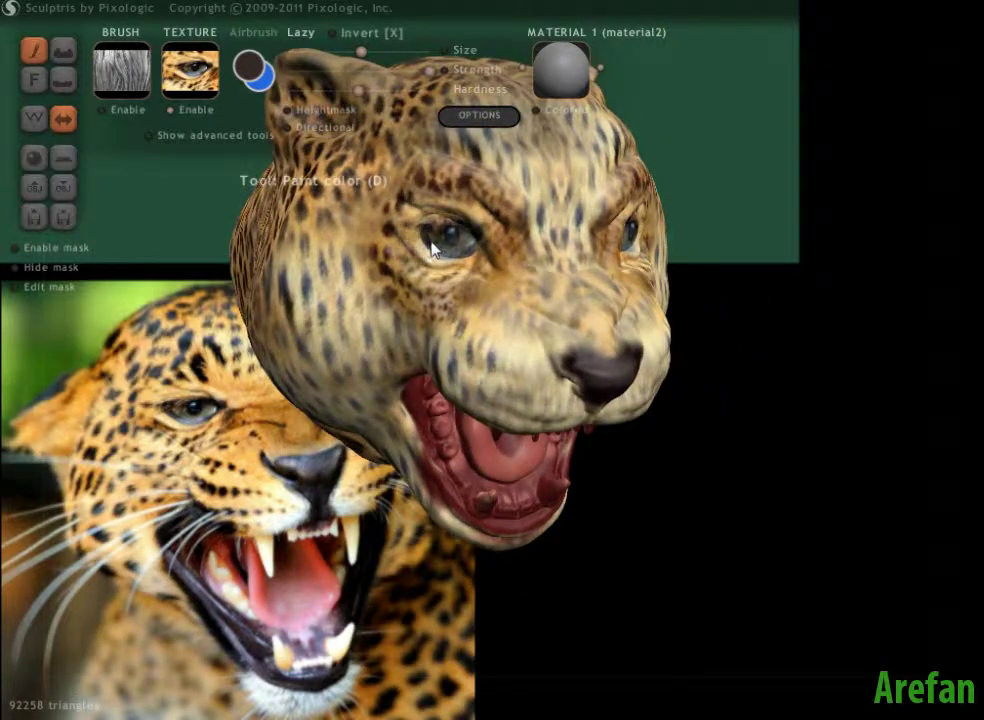
Try restamping the eye texture from a higher three-quarter view, and check both eyes from the front.
drag(431, 241, 436, 238)
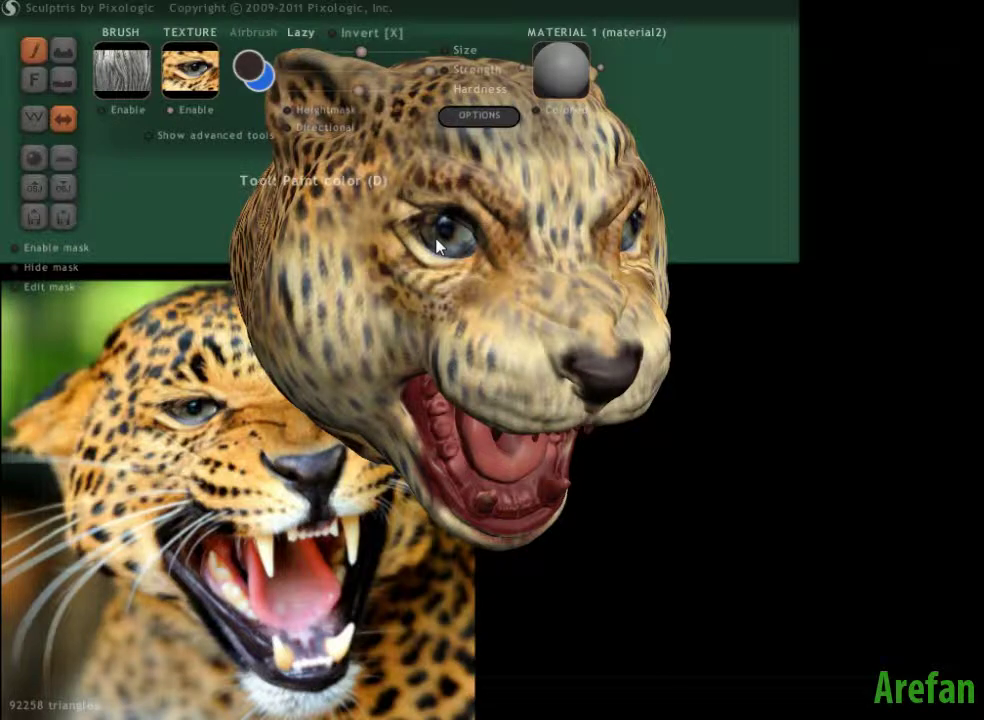
middle_drag(390, 331, 311, 293)
right_drag(313, 302, 288, 298)
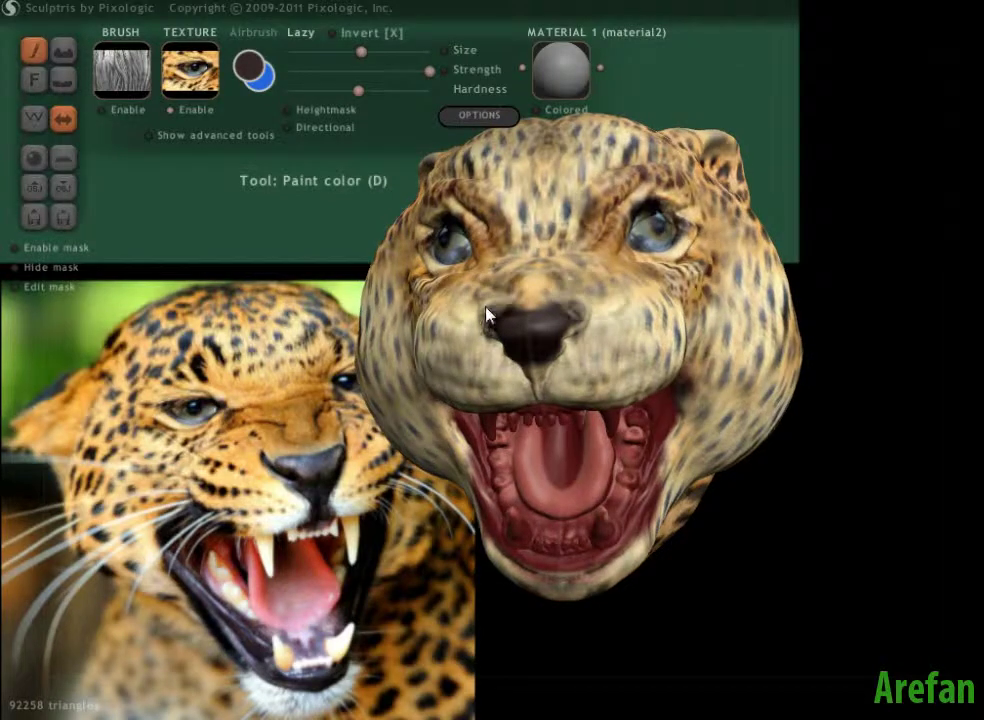
right_drag(392, 295, 468, 314)
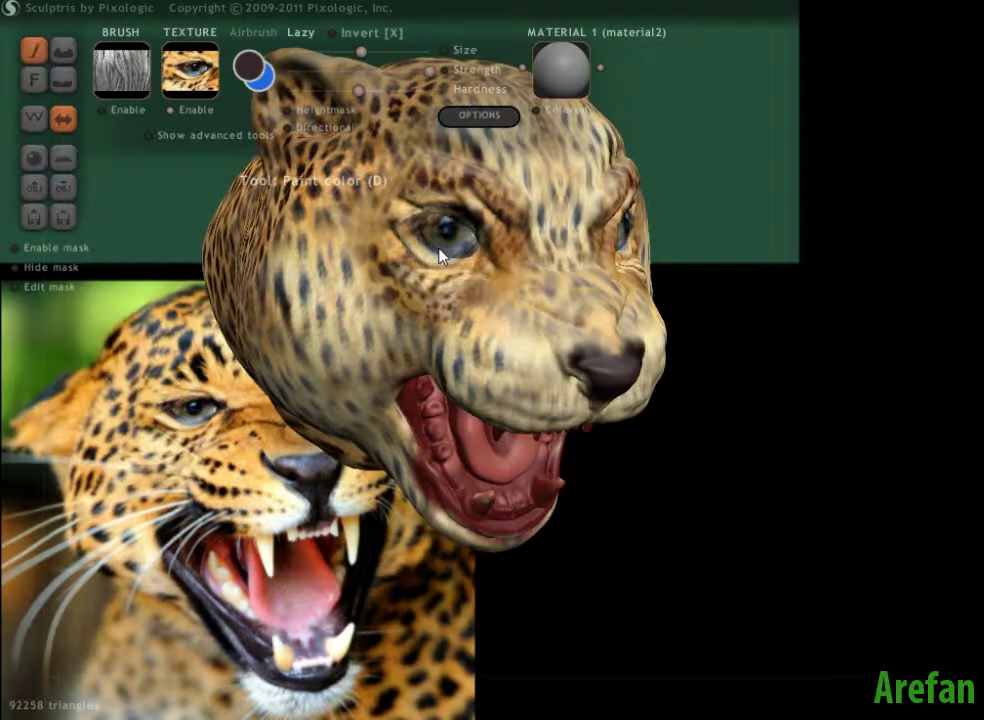
Reduce the brush size slightly and restamp the eye texture over the eye, checking it from the side and front.
key(space)
drag(458, 165, 461, 168)
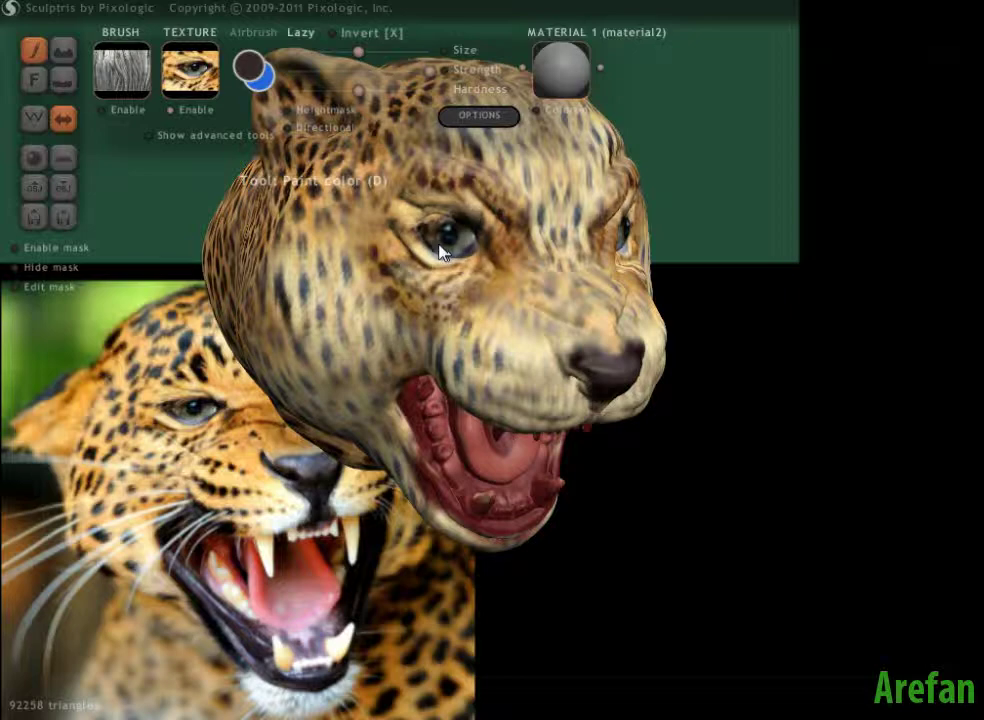
right_drag(342, 316, 440, 250)
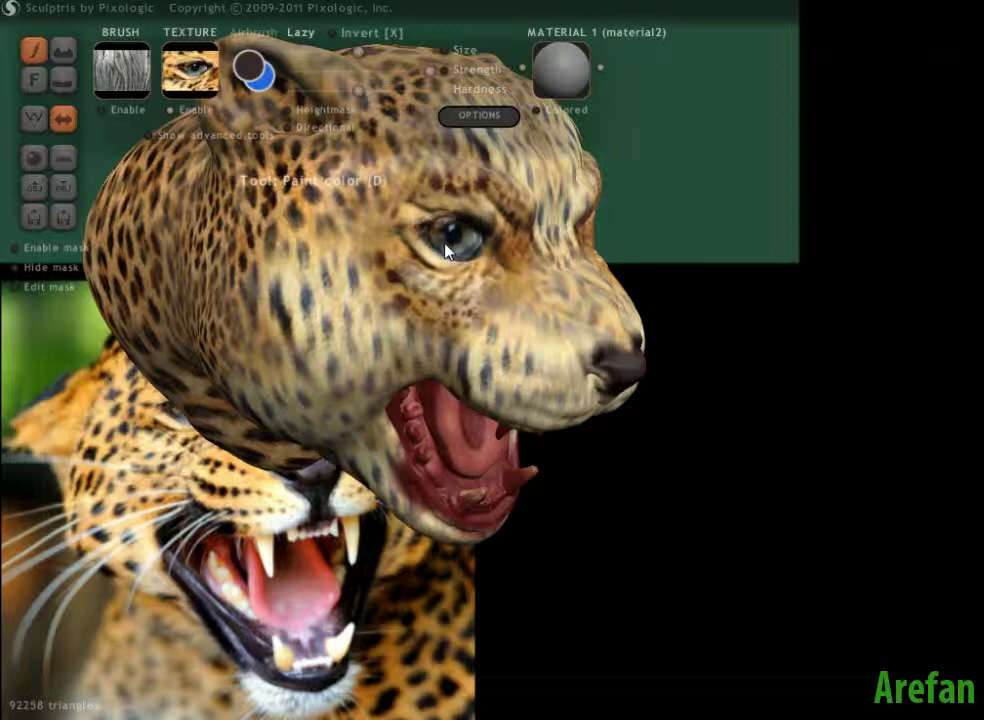
mouse_move(327, 411)
right_down()
mouse_move(245, 371)
mouse_move(376, 275)
right_up()
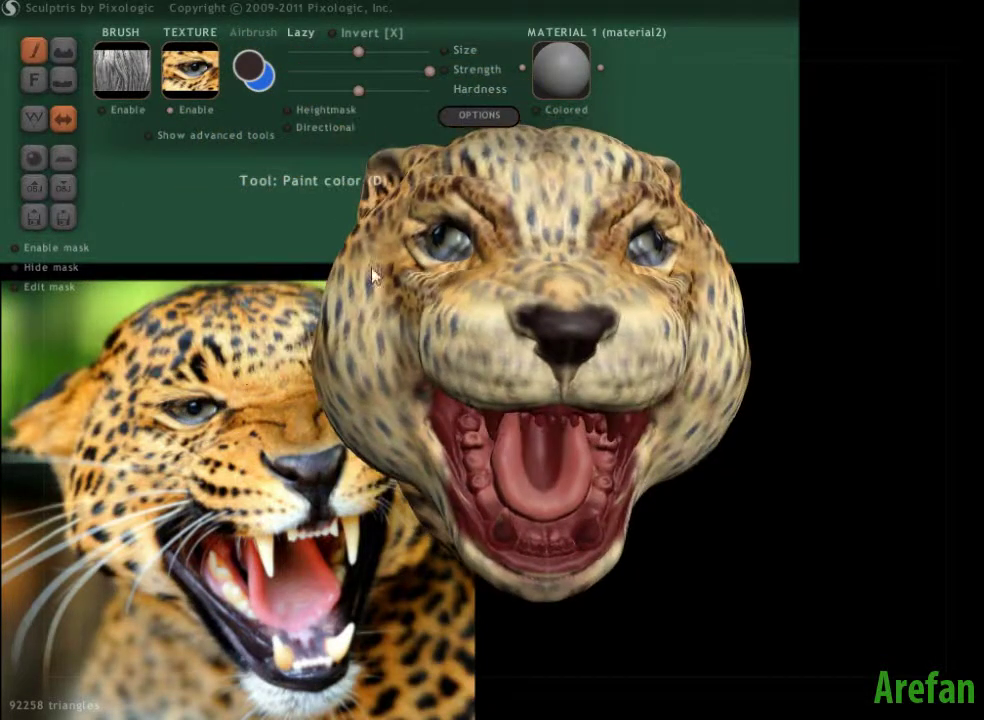
Restamp the eye texture over the eye from the front with the pupils centred, and compare the head with the reference.
click(444, 250)
click(439, 250)
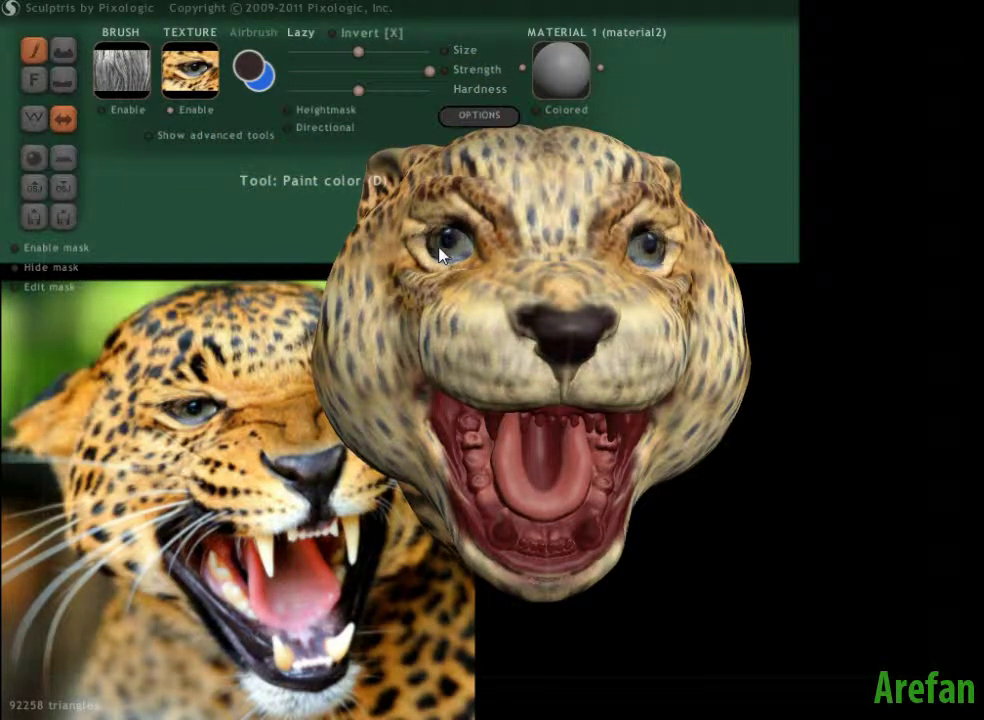
right_drag(413, 281, 398, 469)
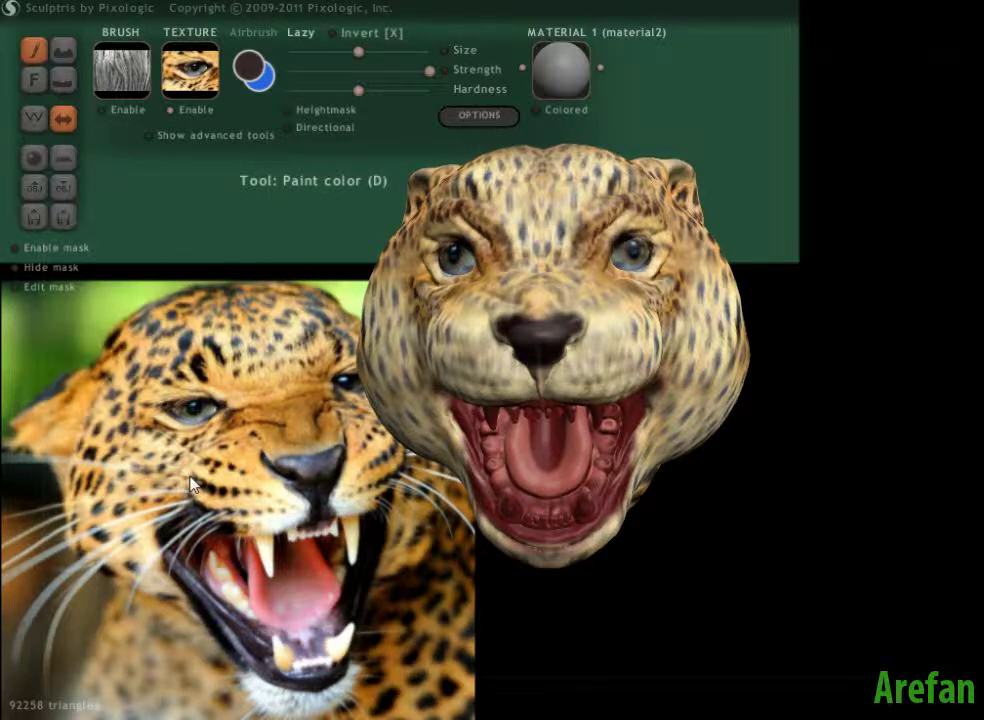
drag(187, 478, 217, 453)
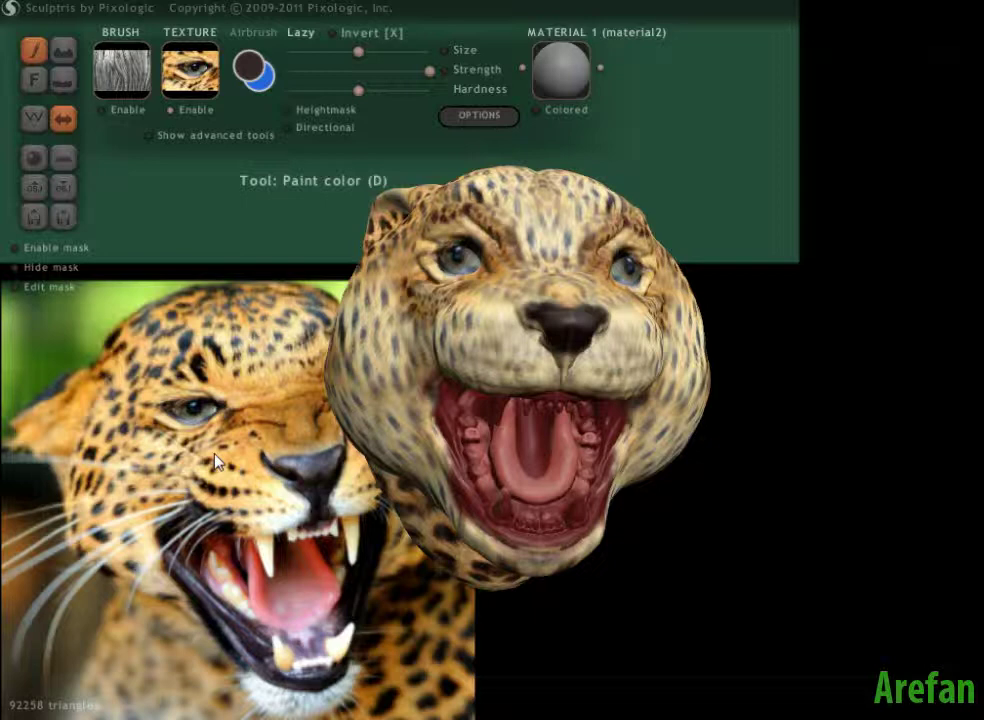
Switch to paint.net and open the snarling leopard photo 56593.jpg from the recent files.
mouse_move(483, 690)
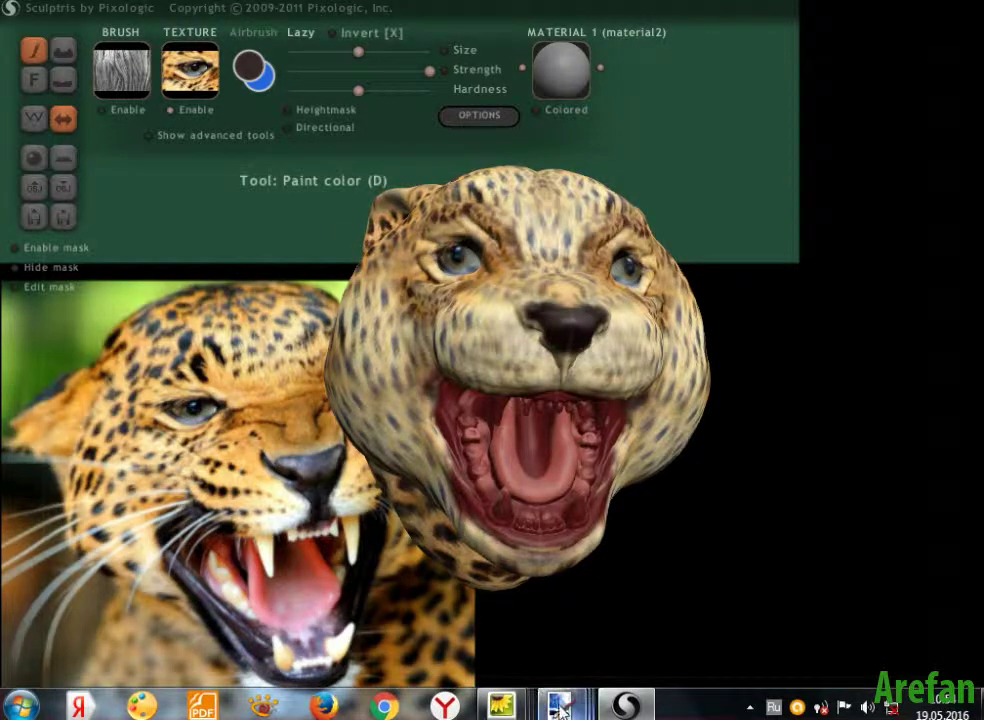
mouse_move(560, 708)
click(808, 593)
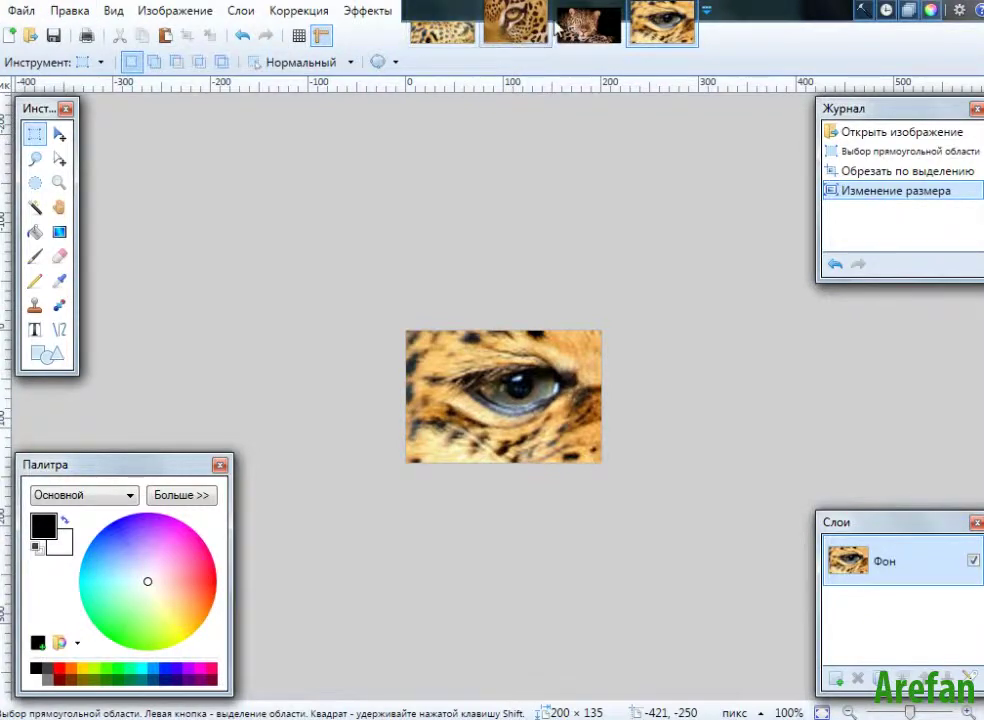
click(20, 12)
mouse_move(83, 88)
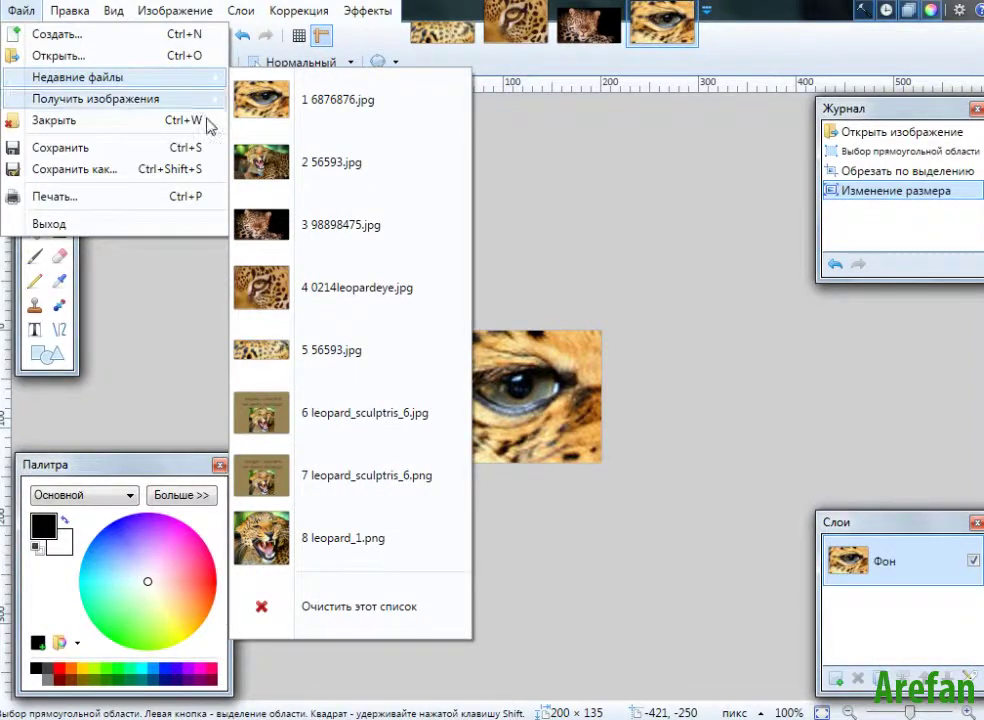
click(325, 165)
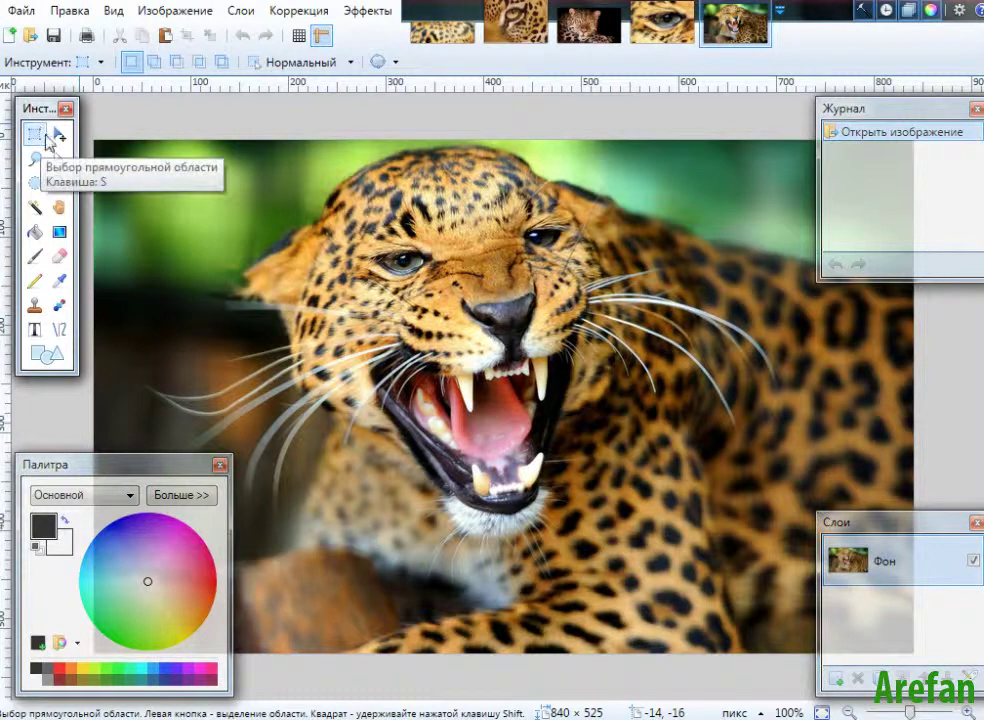
Crop the leopard photo to the spotted muzzle area beside the nose, about 115 × 69 pixels.
drag(400, 302, 512, 369)
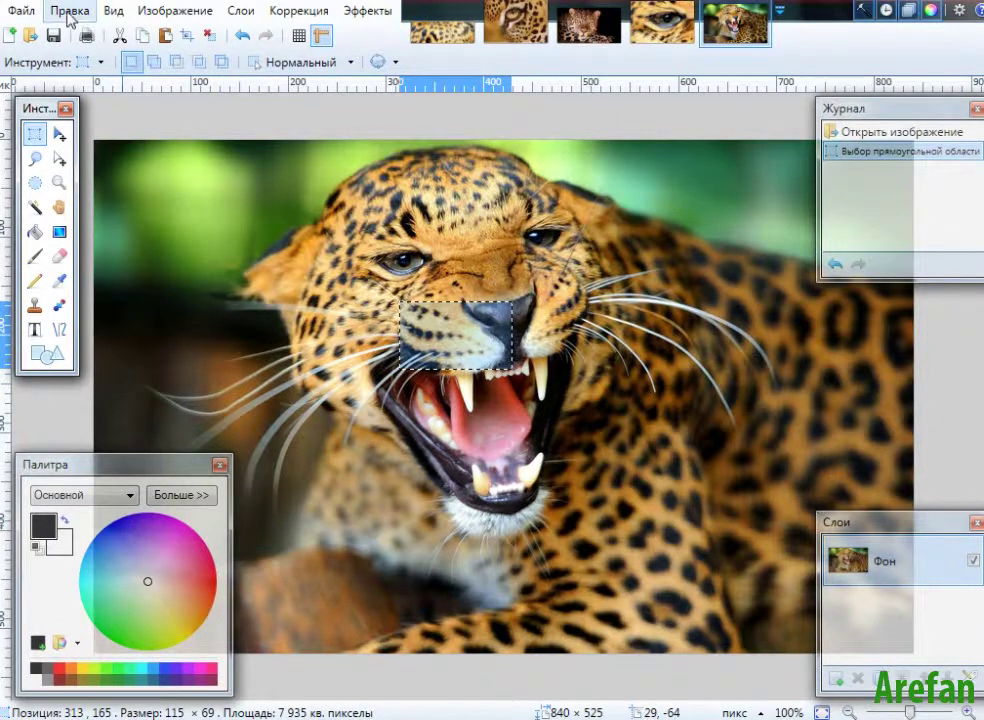
click(162, 14)
click(148, 35)
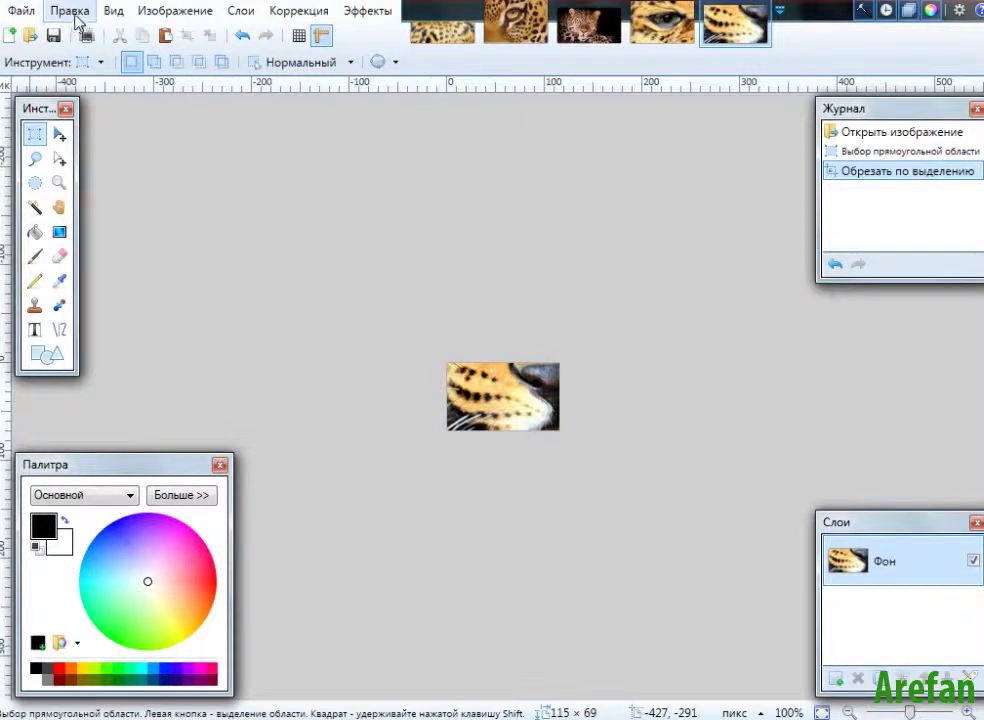
Resize the cropped muzzle image to 300 pixels wide, keeping the proportions.
click(140, 14)
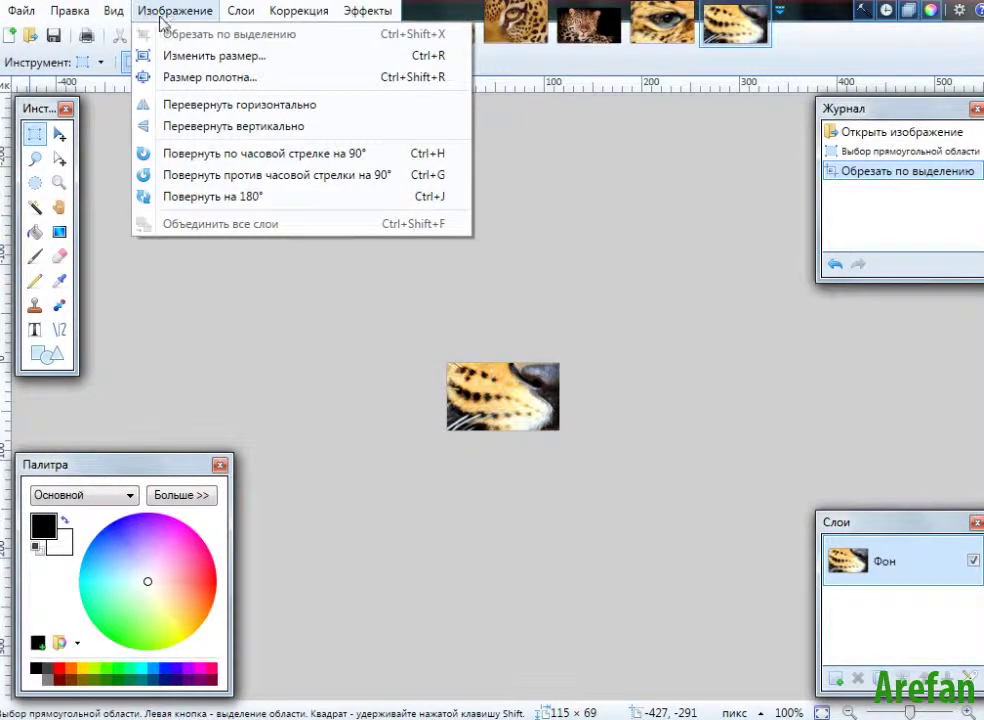
click(193, 57)
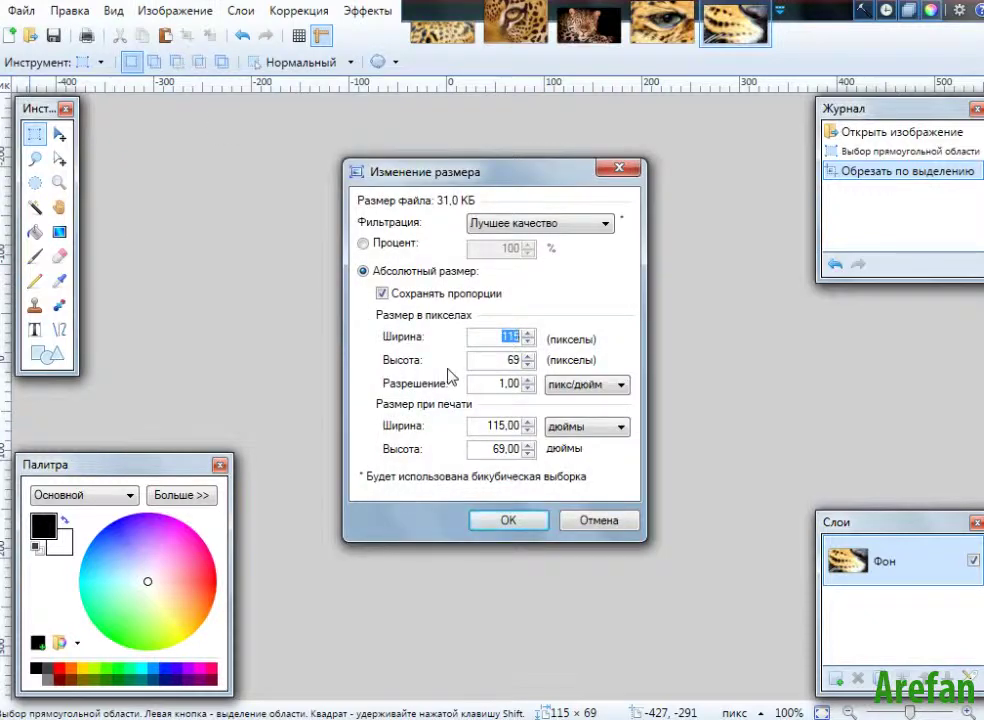
text(200)
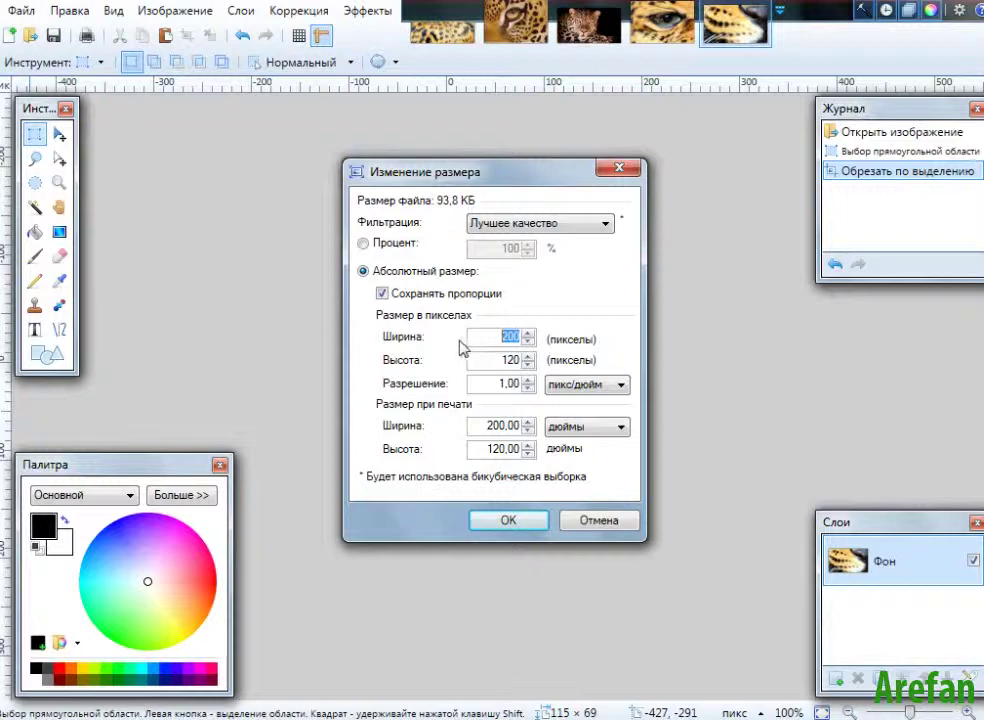
text(300)
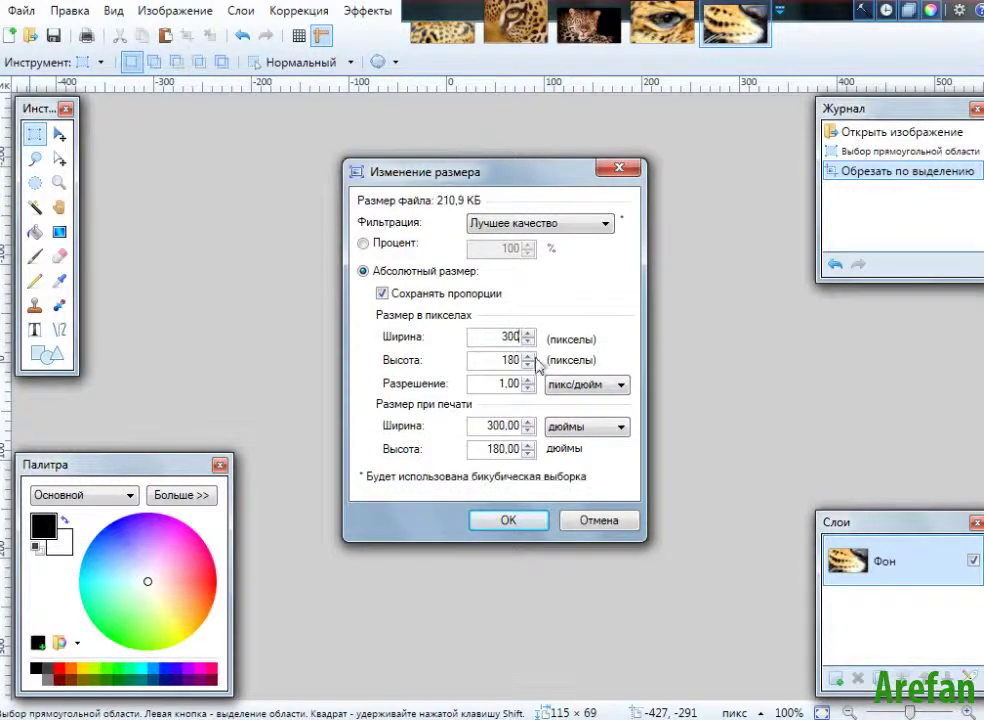
click(510, 519)
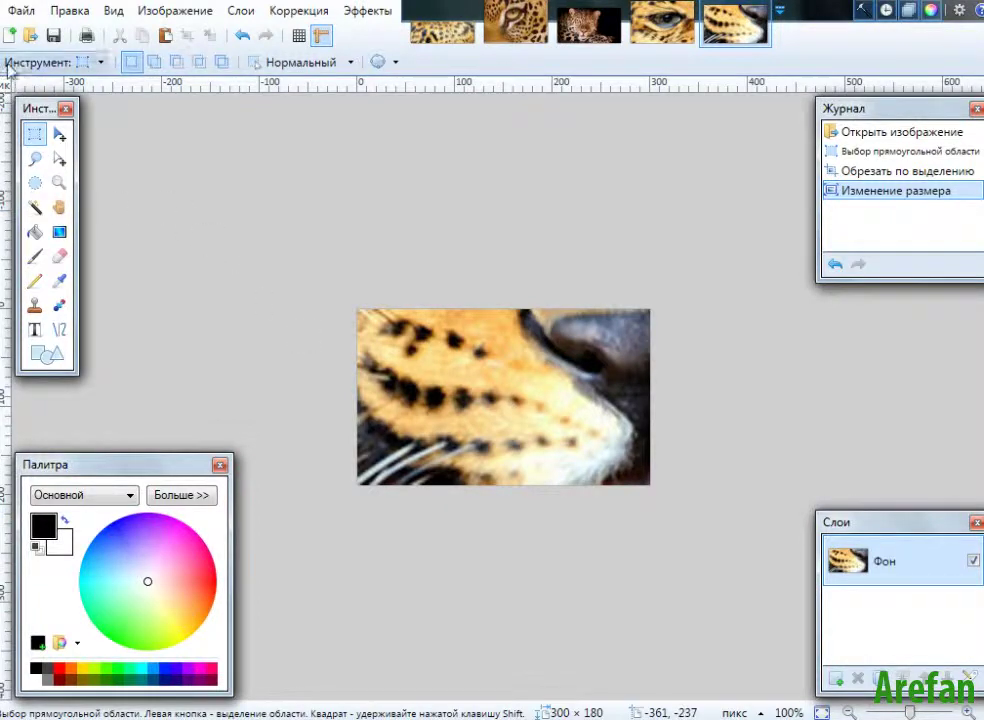
Save the muzzle image as a JPEG named 577657 in the desktop's leopard folder.
click(22, 11)
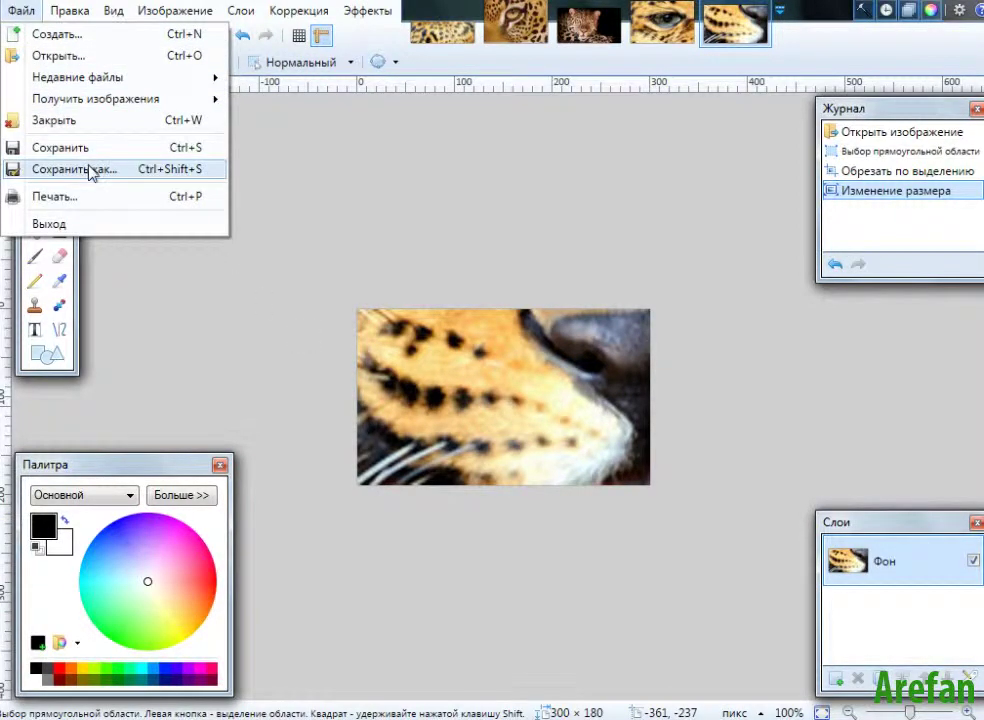
click(92, 170)
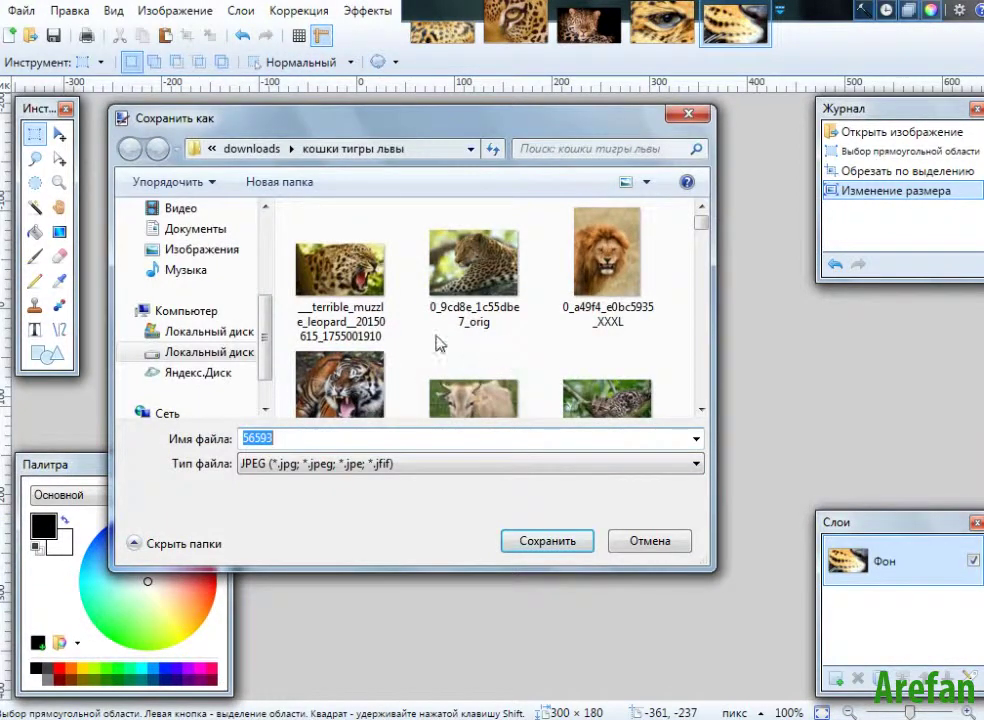
drag(268, 332, 228, 258)
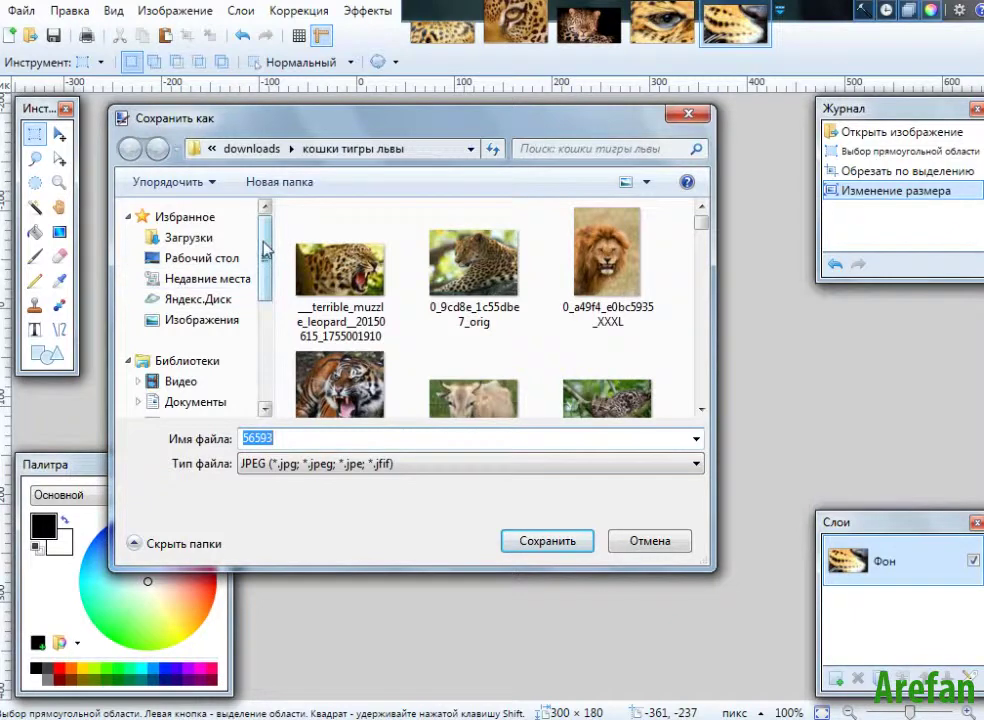
mouse_move(267, 252)
mouse_down()
mouse_move(266, 275)
mouse_move(270, 254)
mouse_up()
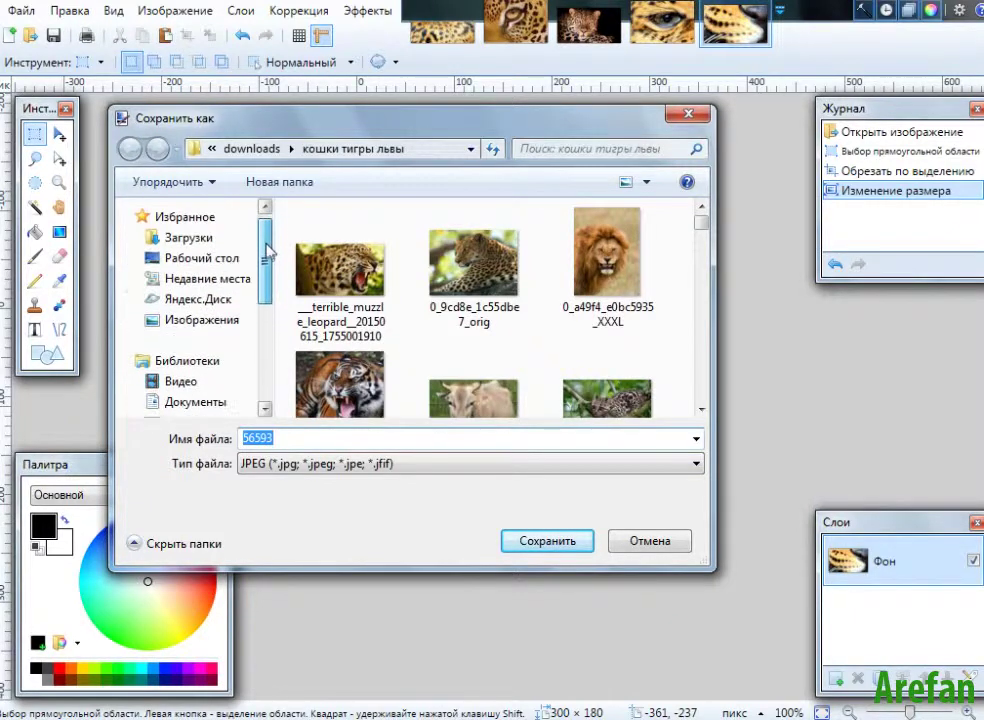
click(200, 262)
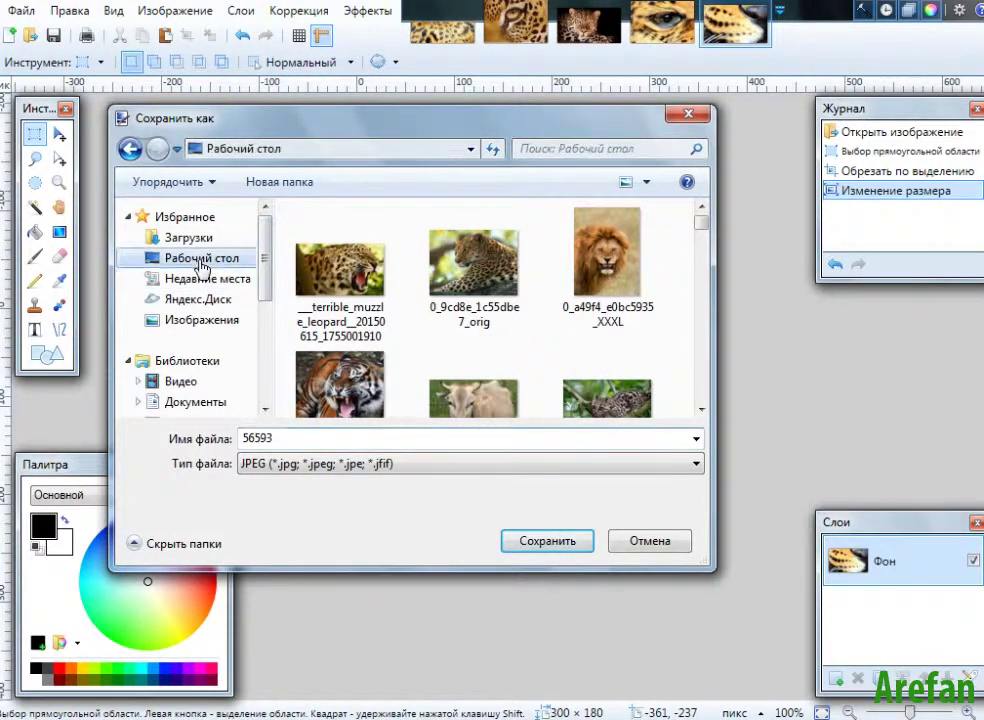
double_click(605, 372)
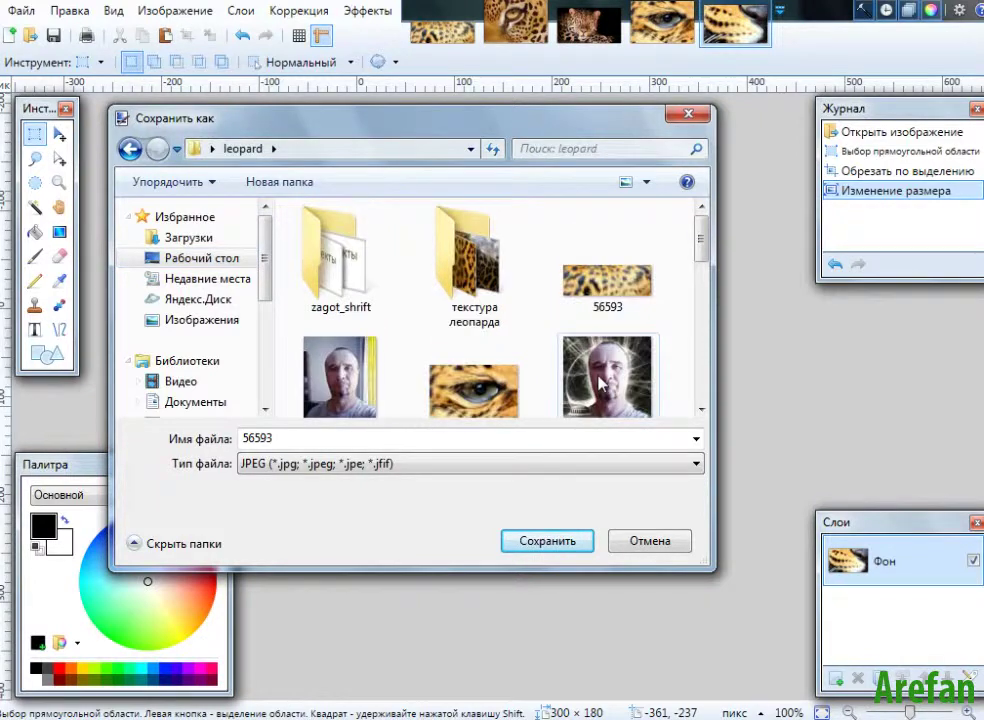
scroll(693, 255, down, 3)
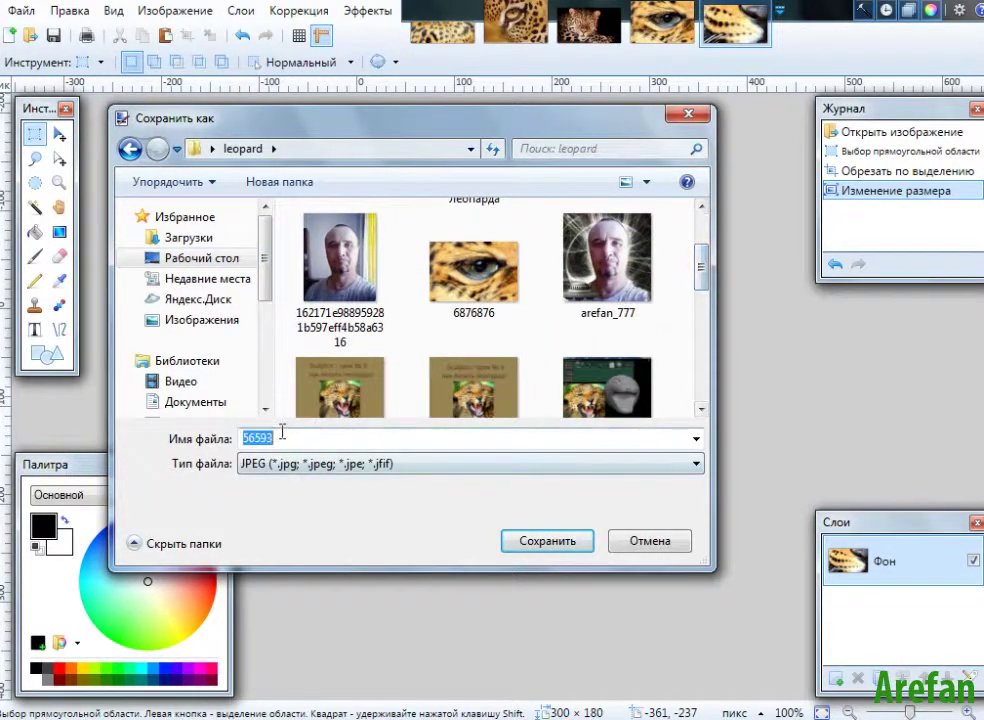
text(57)
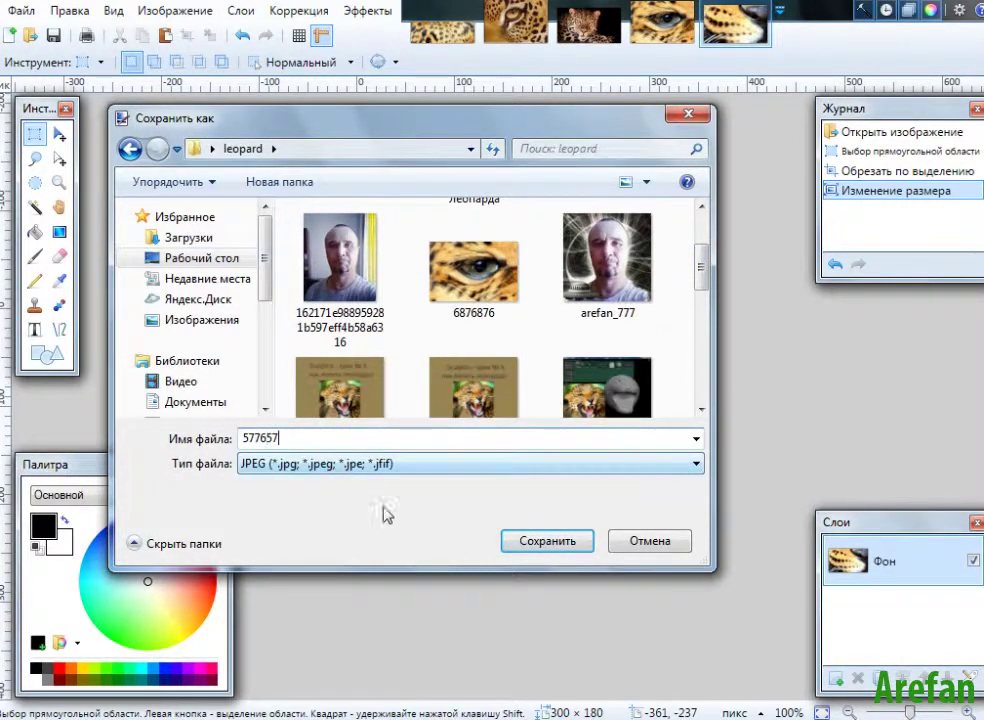
click(534, 542)
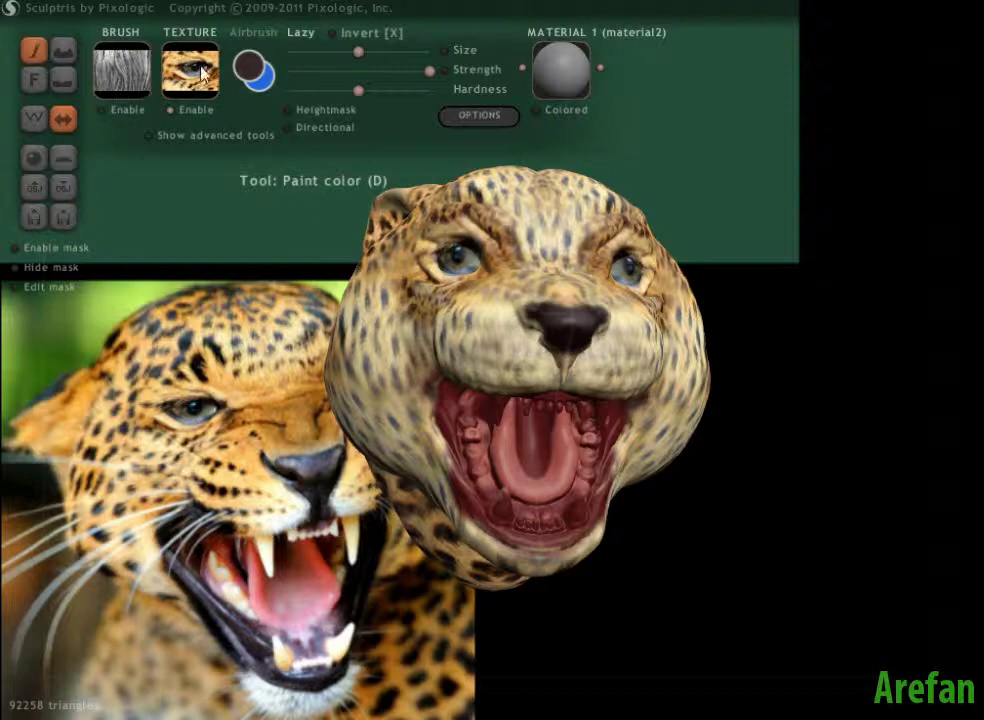
Load the 577657 image from the leopard folder as a new paint texture and make it the active one.
click(191, 80)
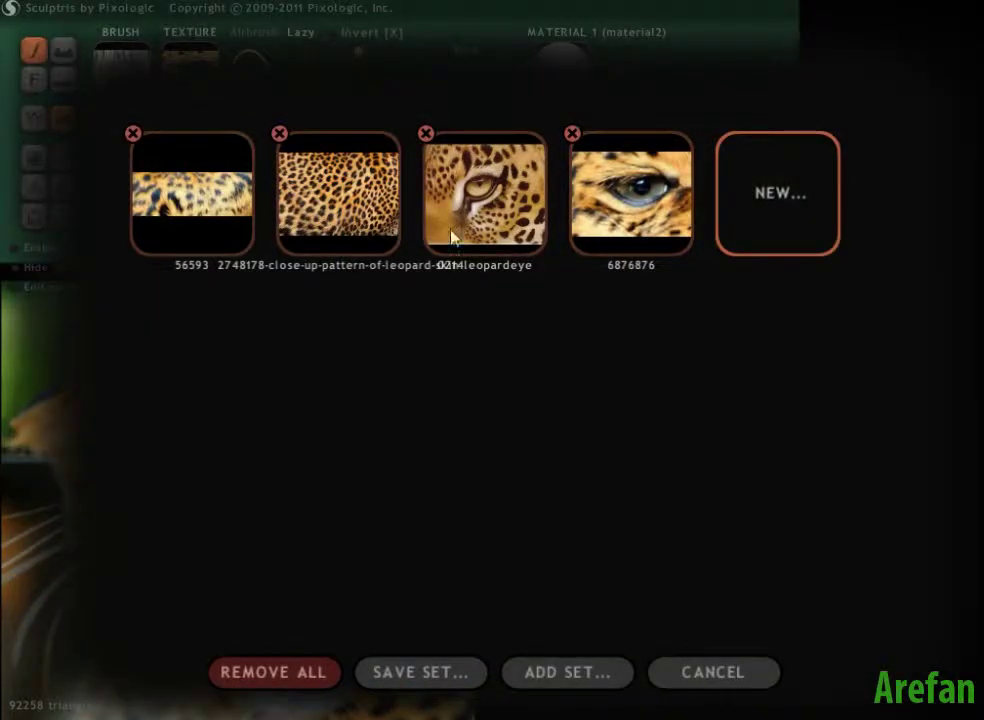
click(748, 216)
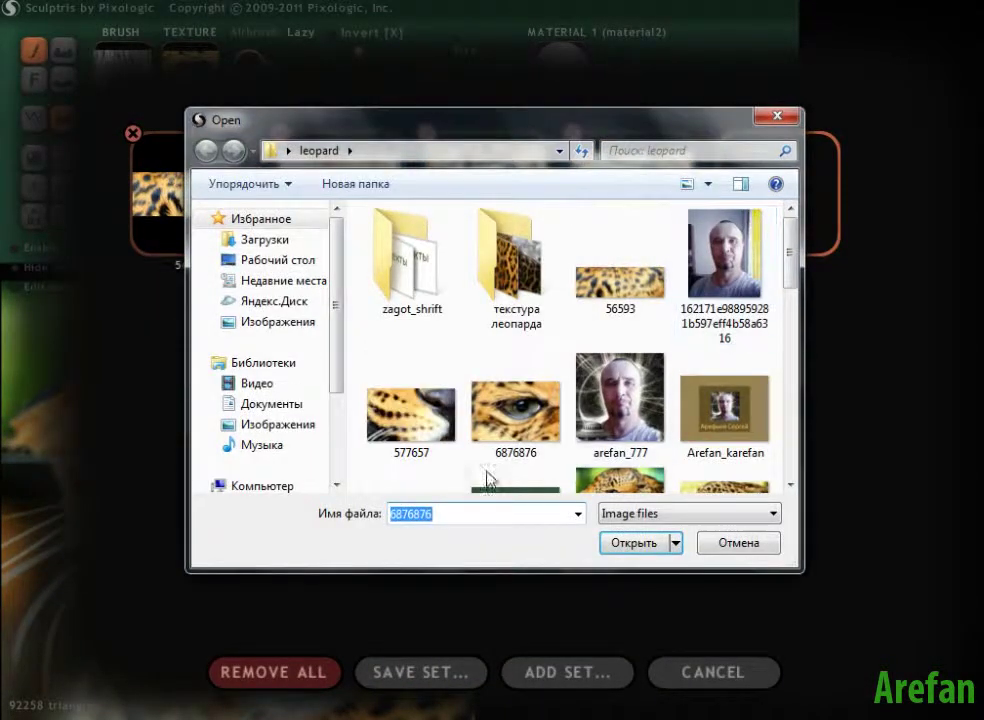
click(407, 430)
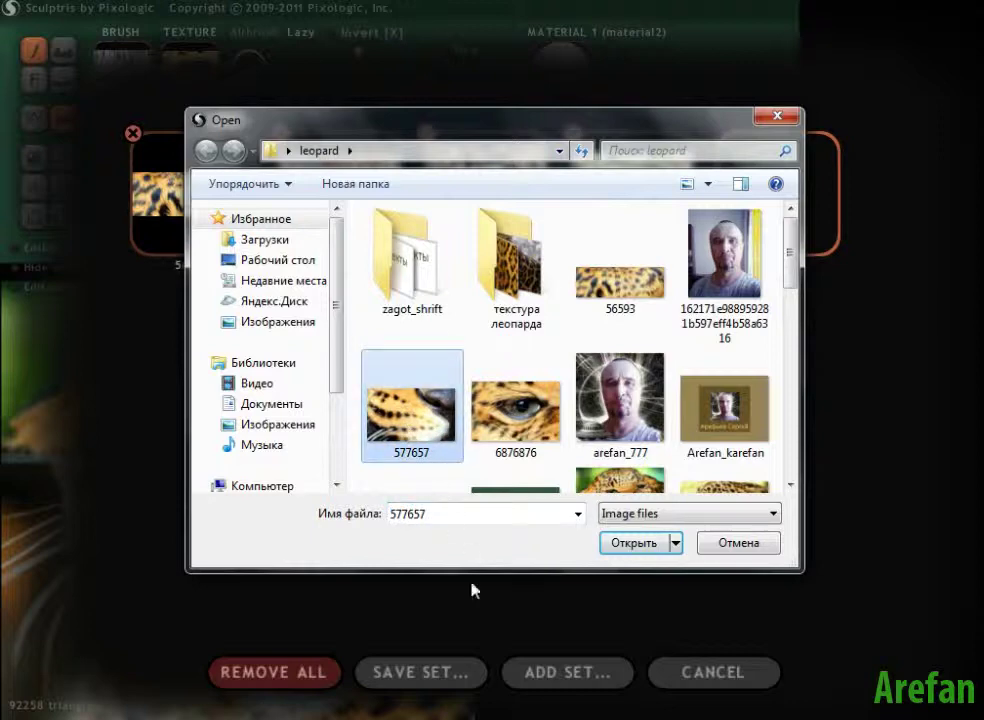
click(630, 548)
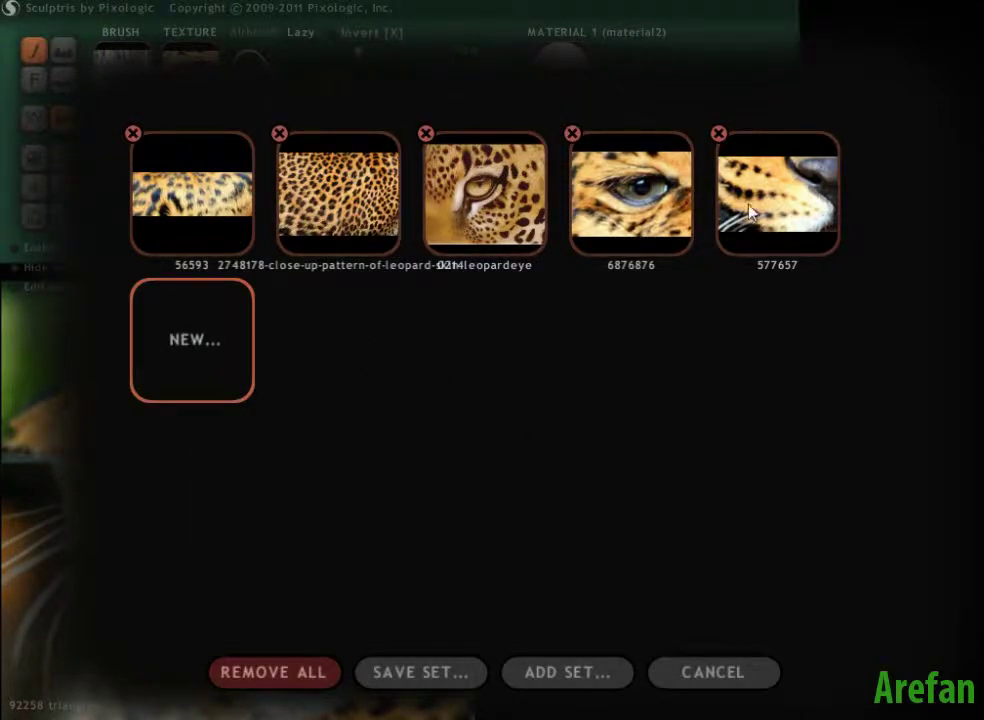
click(775, 201)
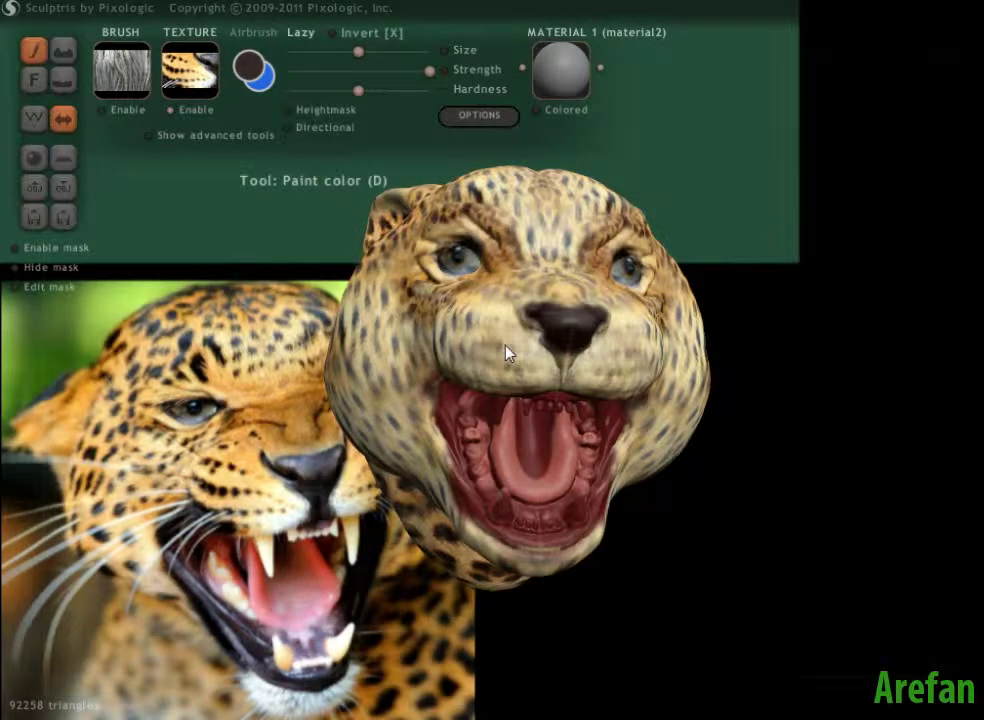
Adjust the brush size and paint the whisker-spot texture onto both sides of the leopard's muzzle.
key(space)
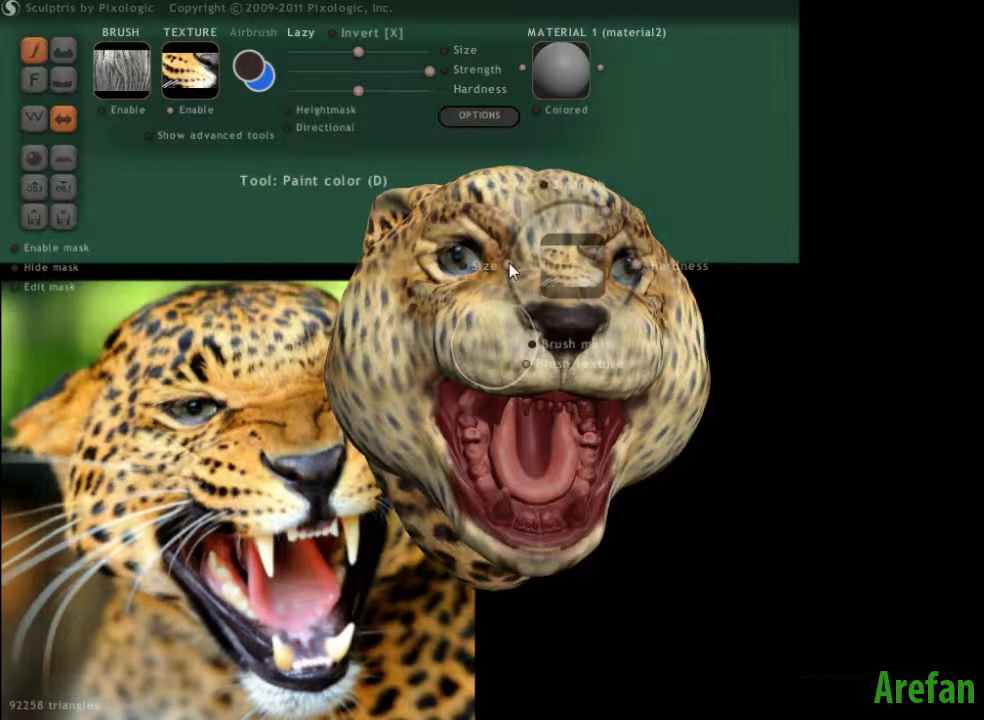
drag(509, 263, 509, 246)
click(485, 345)
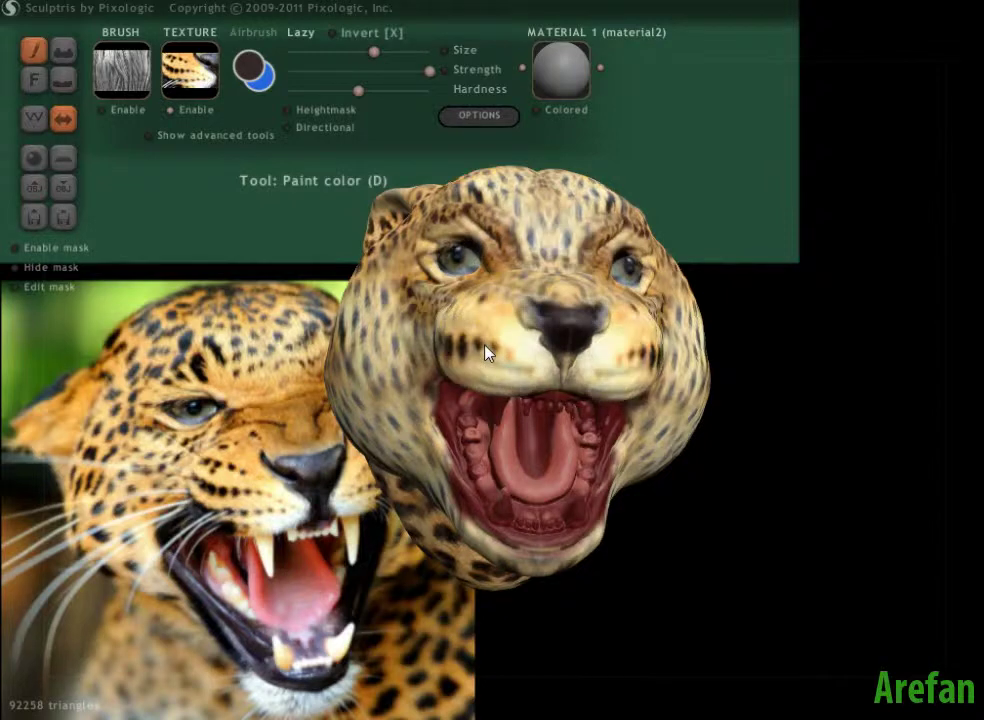
key(space)
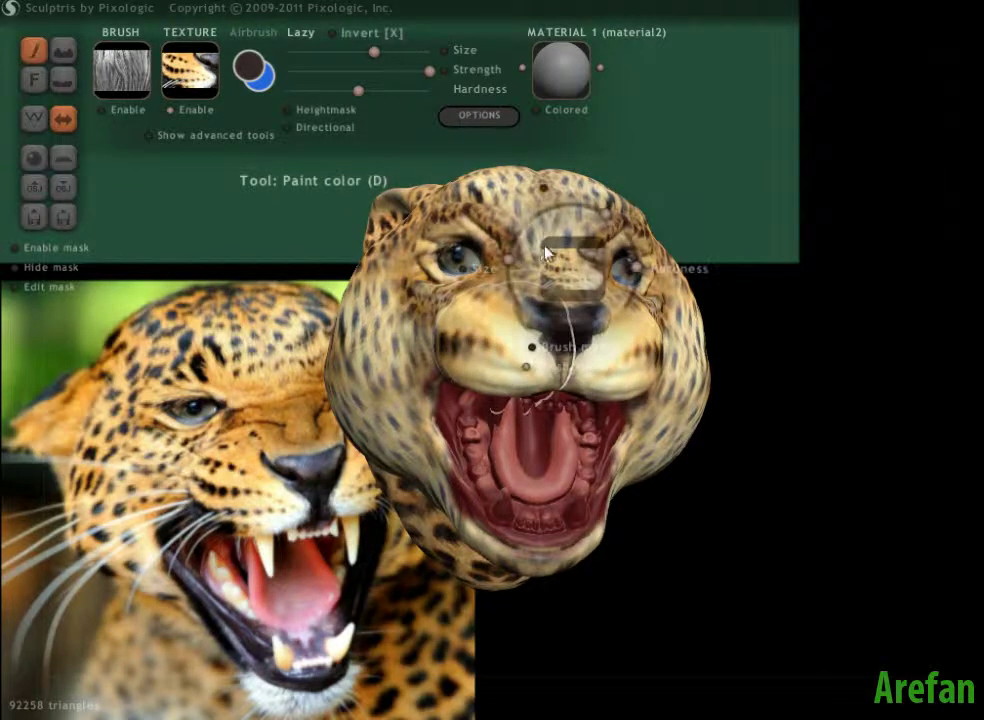
drag(510, 265, 494, 347)
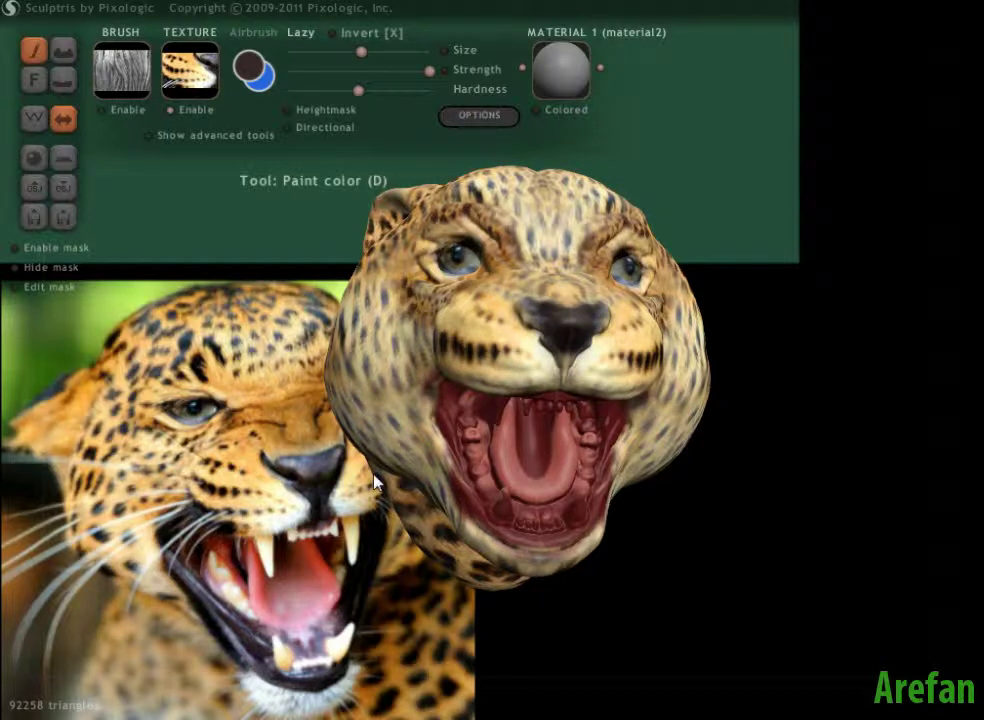
Paint the muzzle texture over the upper muzzle and around the bridge of the nose.
drag(372, 475, 464, 406)
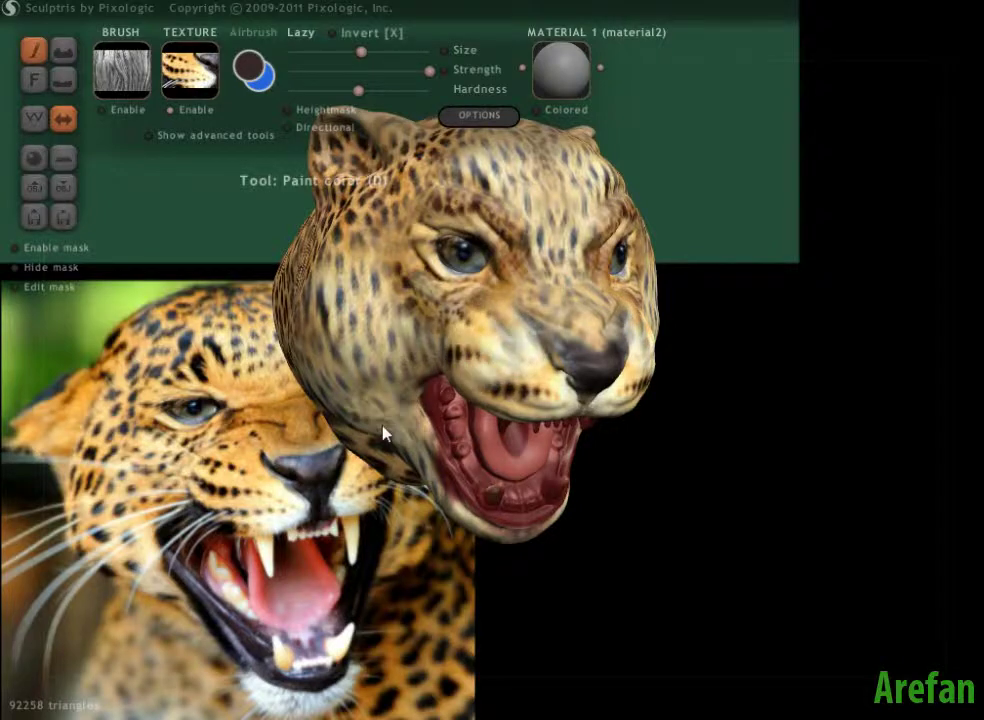
right_drag(384, 433, 389, 356)
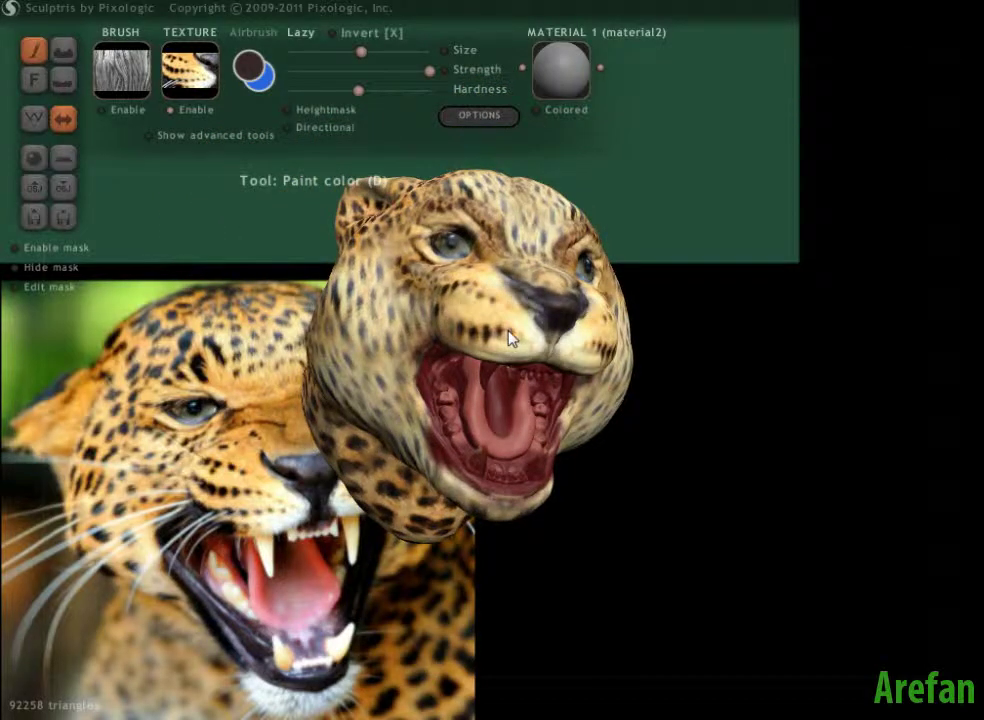
right_drag(514, 341, 486, 518)
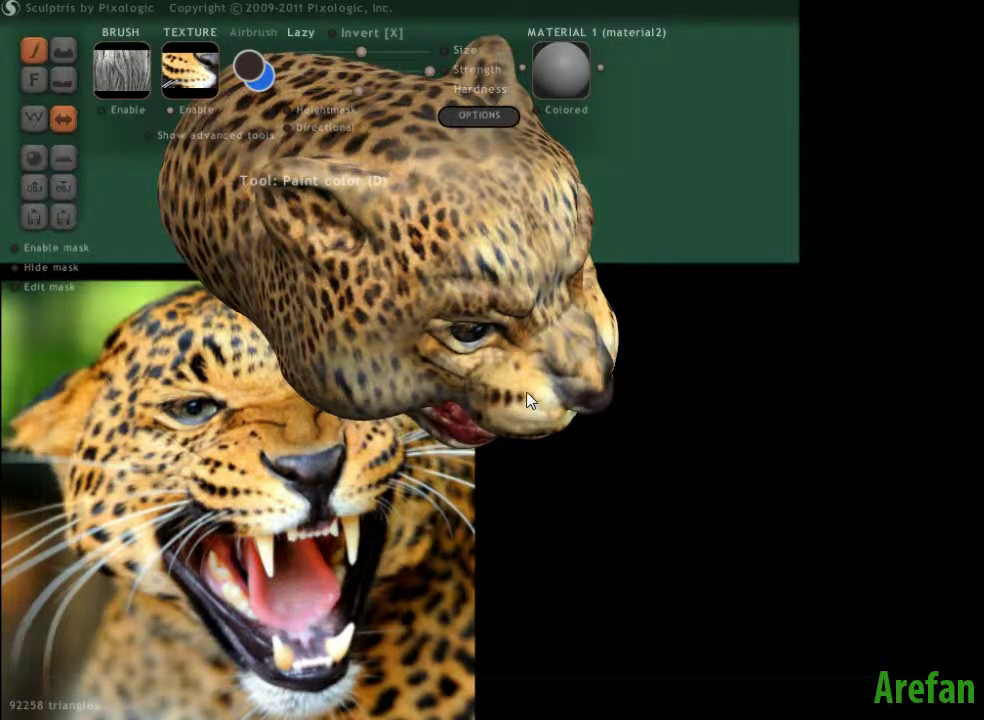
right_drag(531, 383, 510, 353)
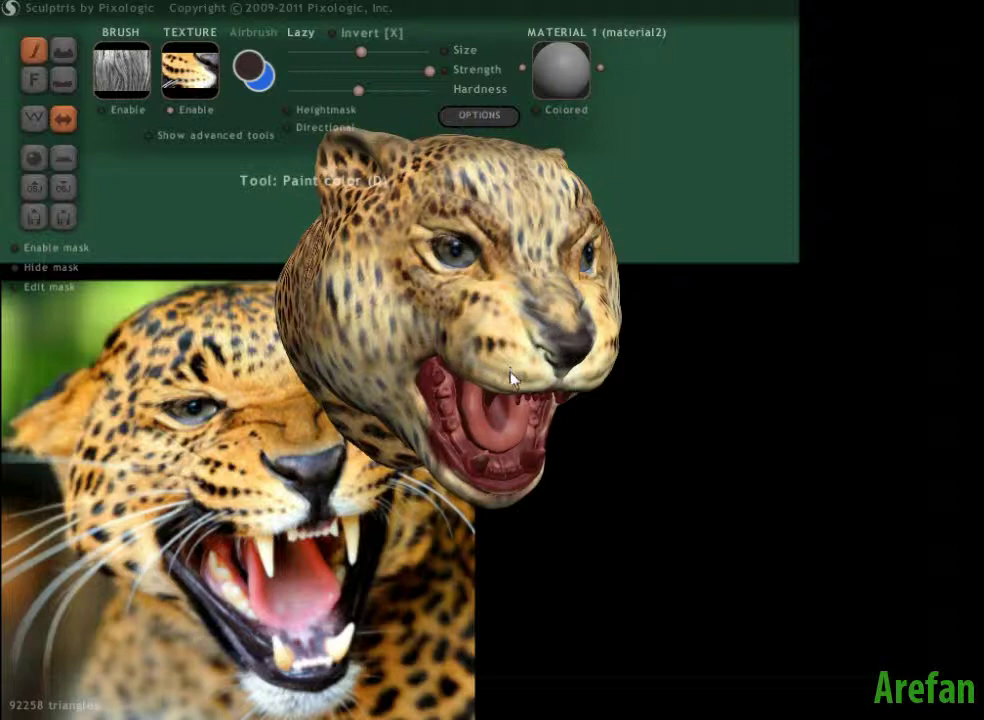
right_drag(279, 395, 437, 378)
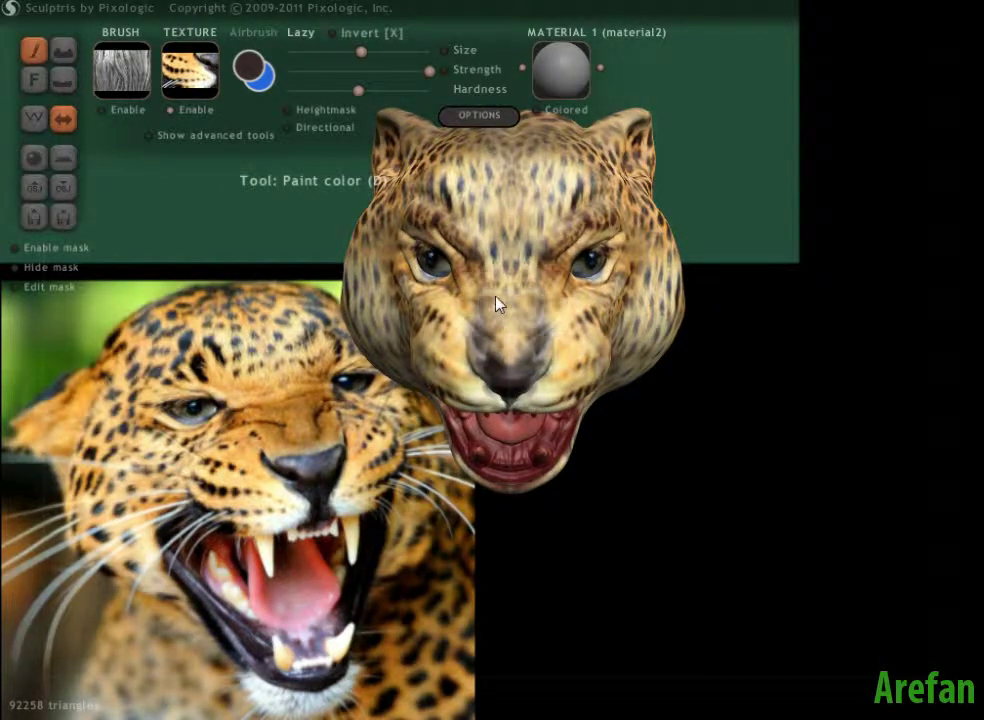
right_drag(377, 363, 372, 300)
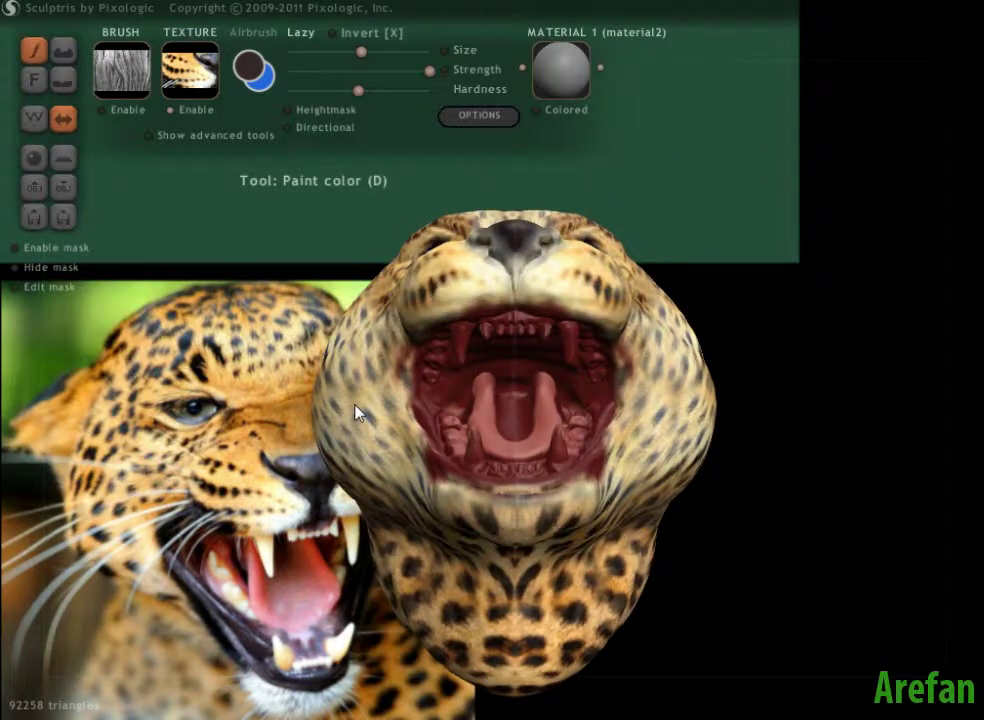
Paint the muzzle texture over the cheeks around the mouth corners and along the sides of the lower jaw.
scroll(357, 413, up, 3)
right_drag(346, 399, 347, 443)
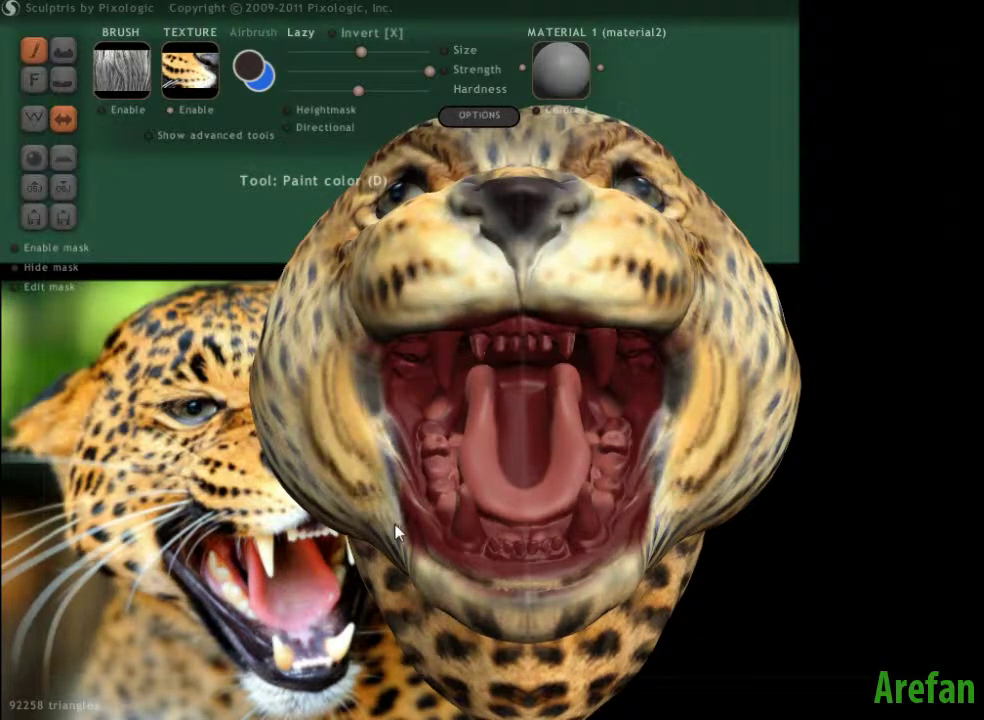
right_drag(388, 570, 323, 512)
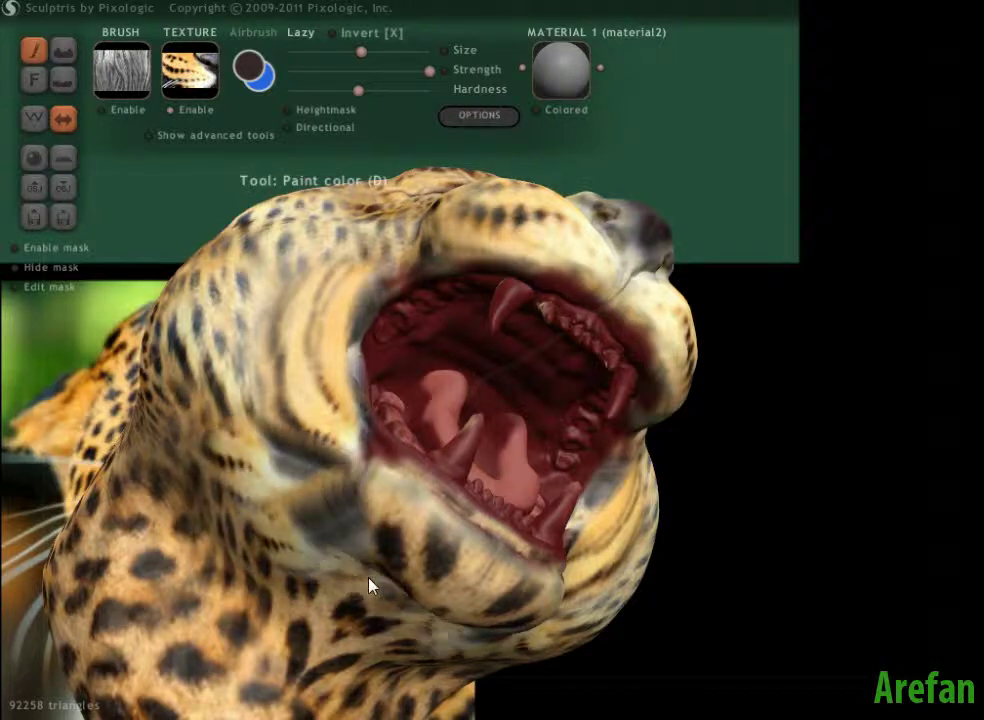
right_drag(289, 603, 302, 632)
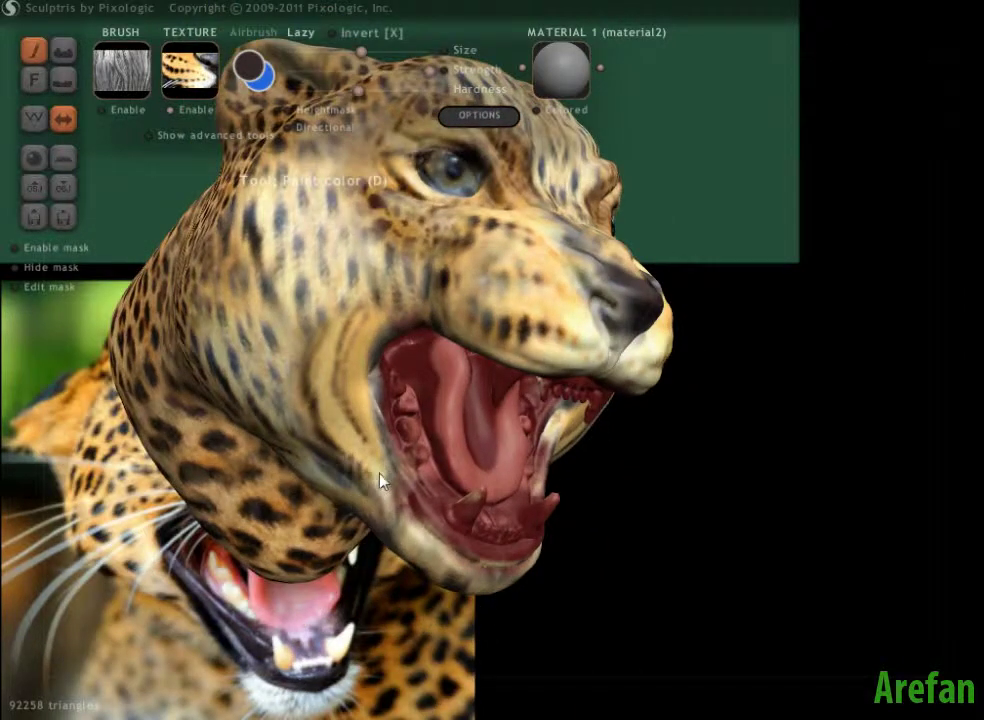
right_drag(393, 492, 360, 536)
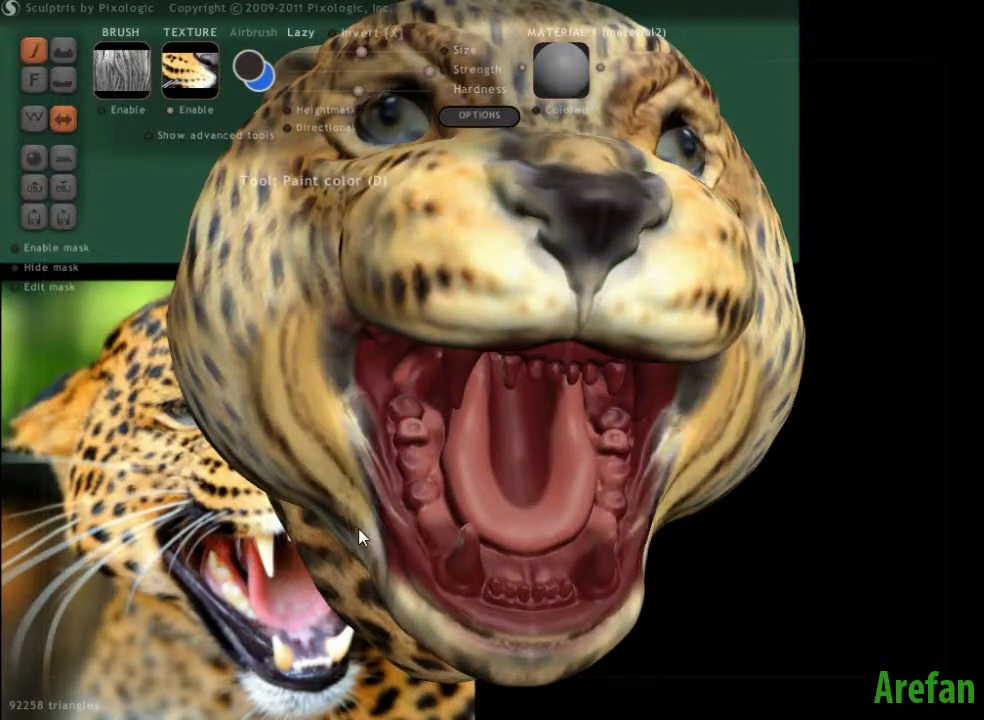
Paint muzzle-texture spots onto the cheek areas between the muzzle and the eyes.
mouse_move(367, 522)
mouse_down()
mouse_move(313, 372)
mouse_move(319, 314)
mouse_move(248, 495)
mouse_up()
right_drag(250, 500, 516, 686)
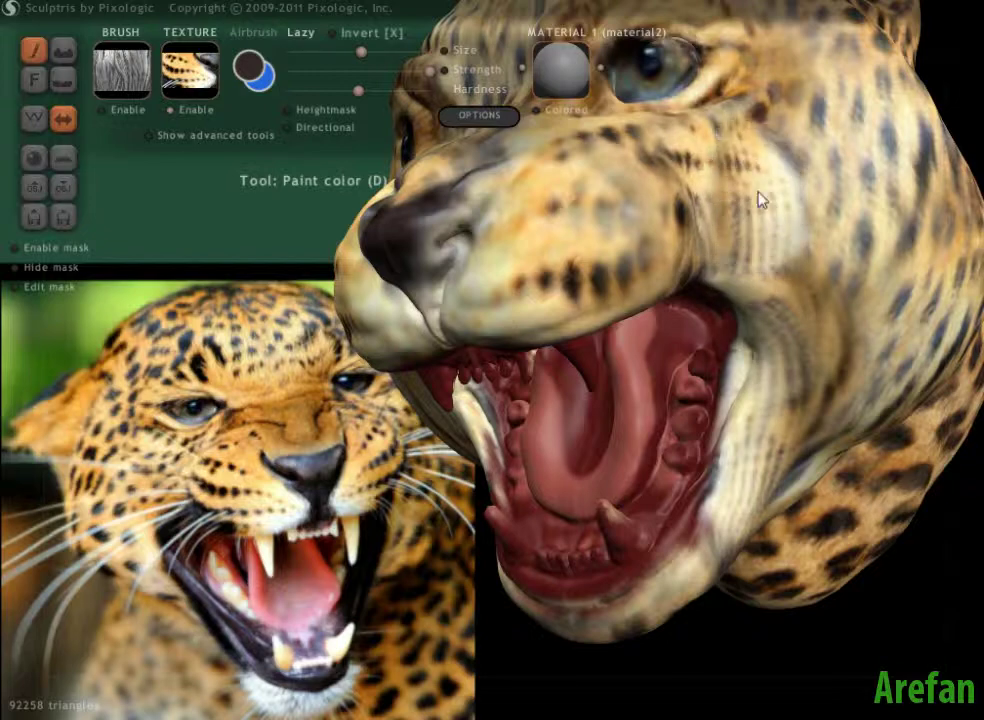
right_drag(681, 329, 724, 336)
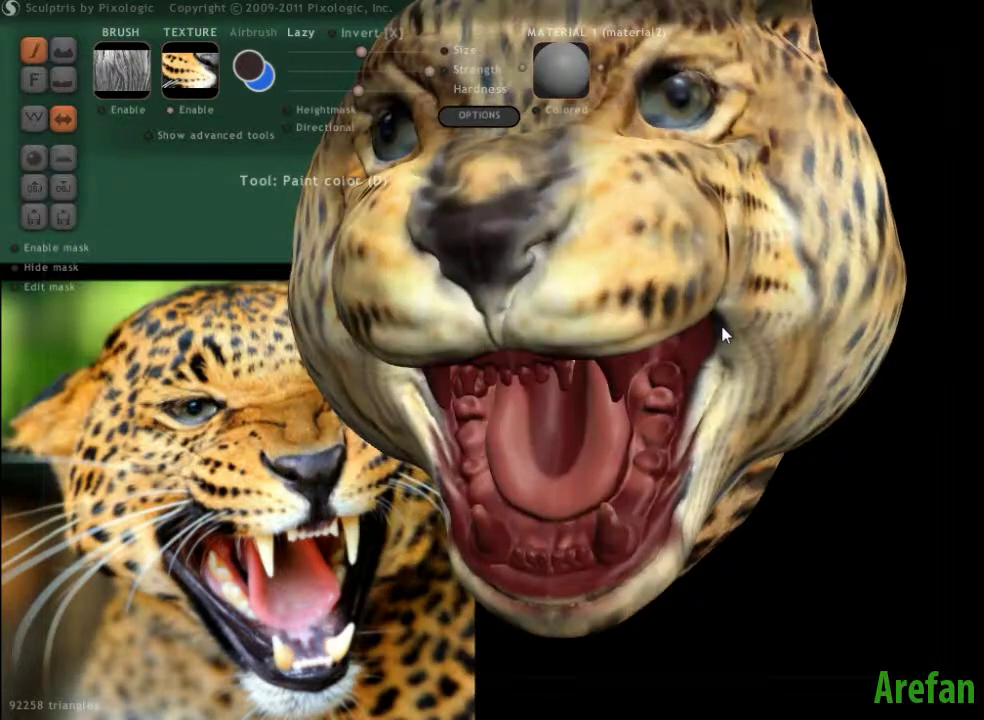
right_drag(456, 428, 272, 505)
scroll(316, 508, down, 2)
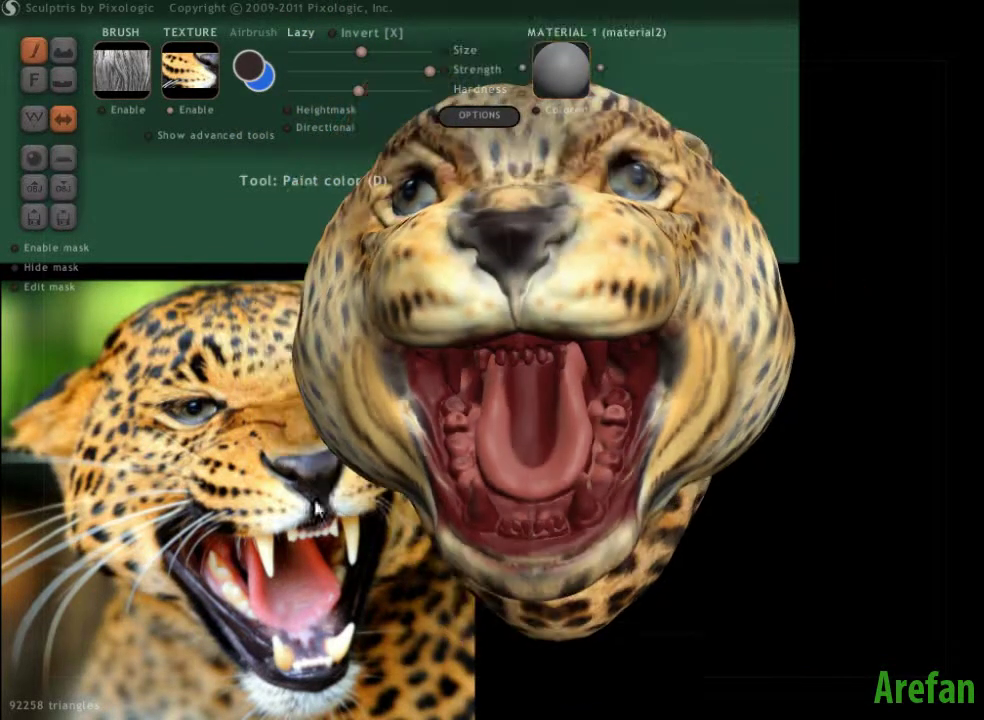
right_drag(346, 497, 483, 593)
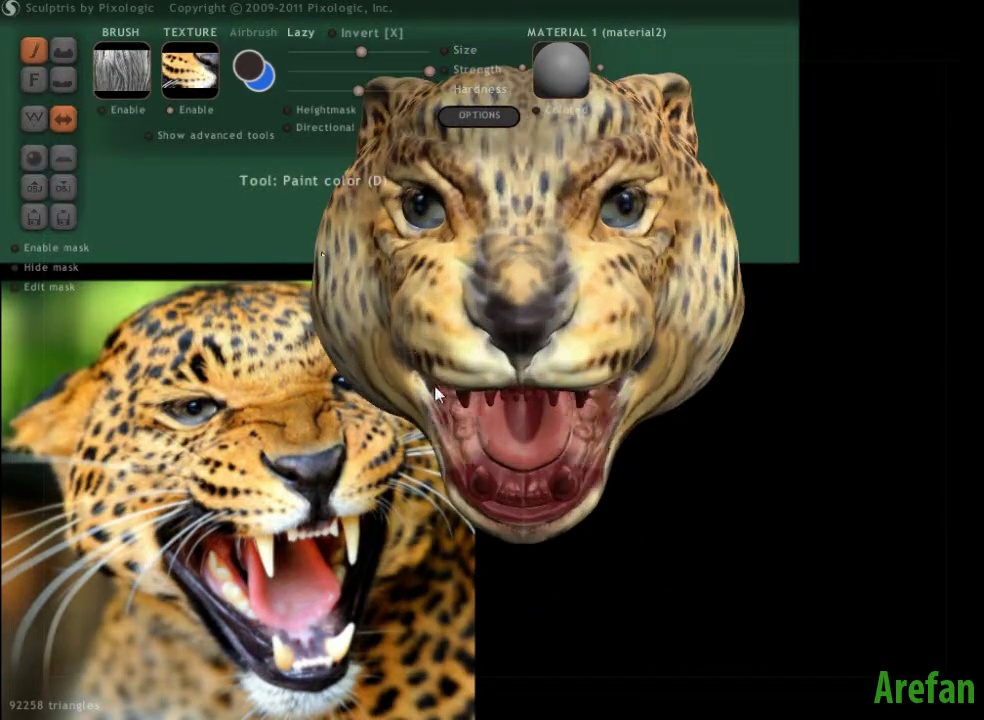
Switch the paint texture to 56593 and paint its dark elongated spots across the forehead and between the eyes.
click(193, 76)
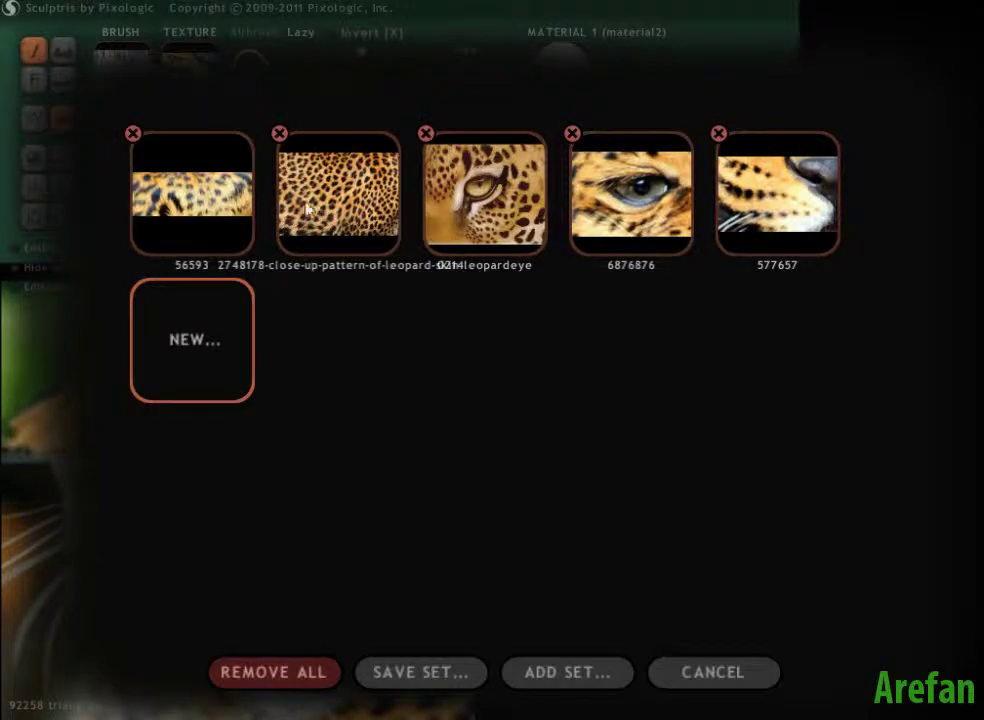
click(243, 200)
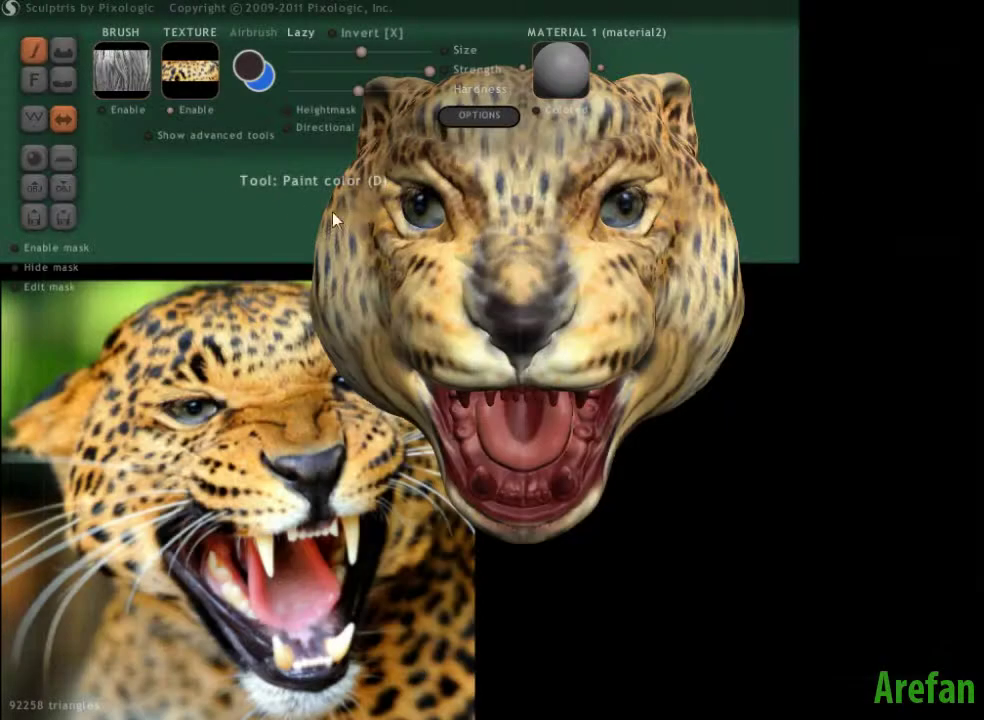
drag(520, 182, 537, 178)
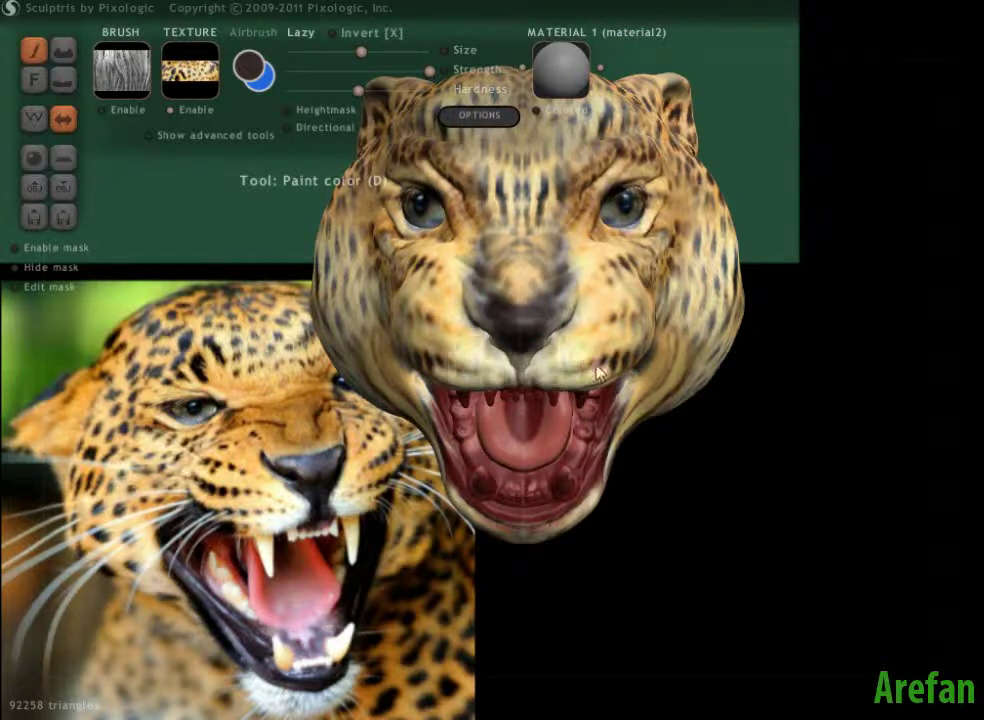
drag(800, 370, 784, 474)
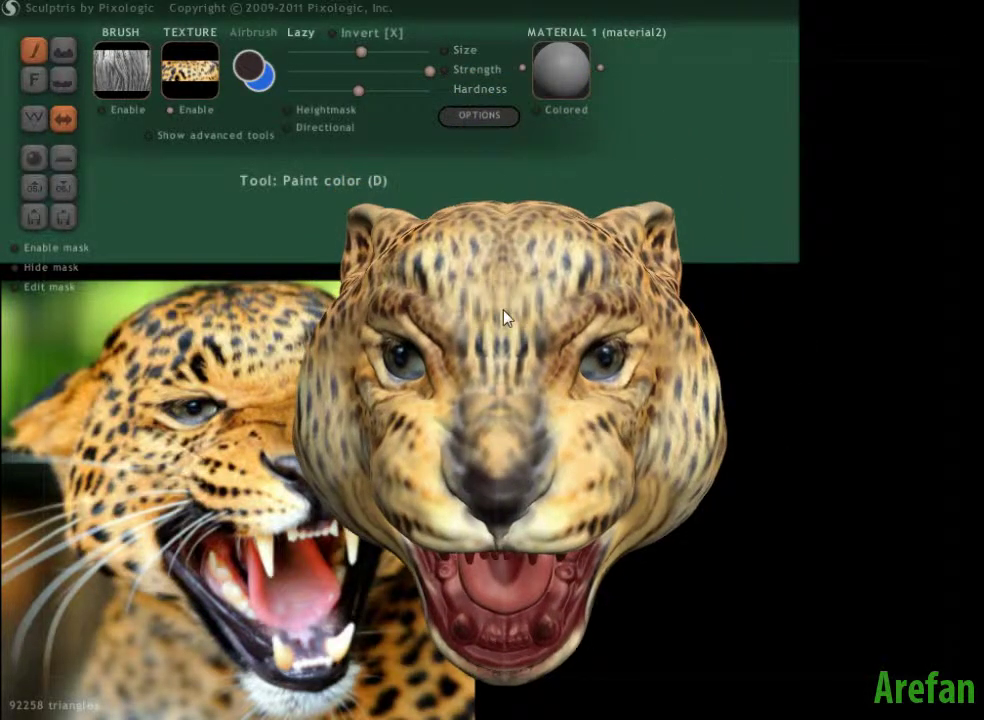
drag(543, 282, 554, 276)
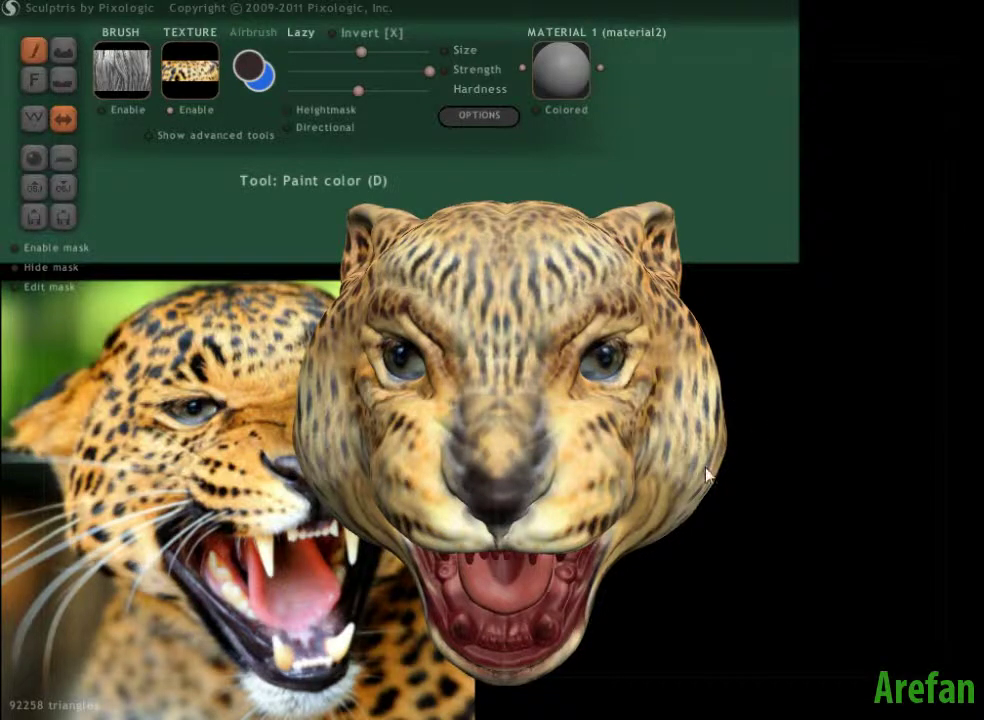
Paint the cheeks, the sides of the face and the insides of the ears with the 56593 texture.
drag(706, 476, 674, 437)
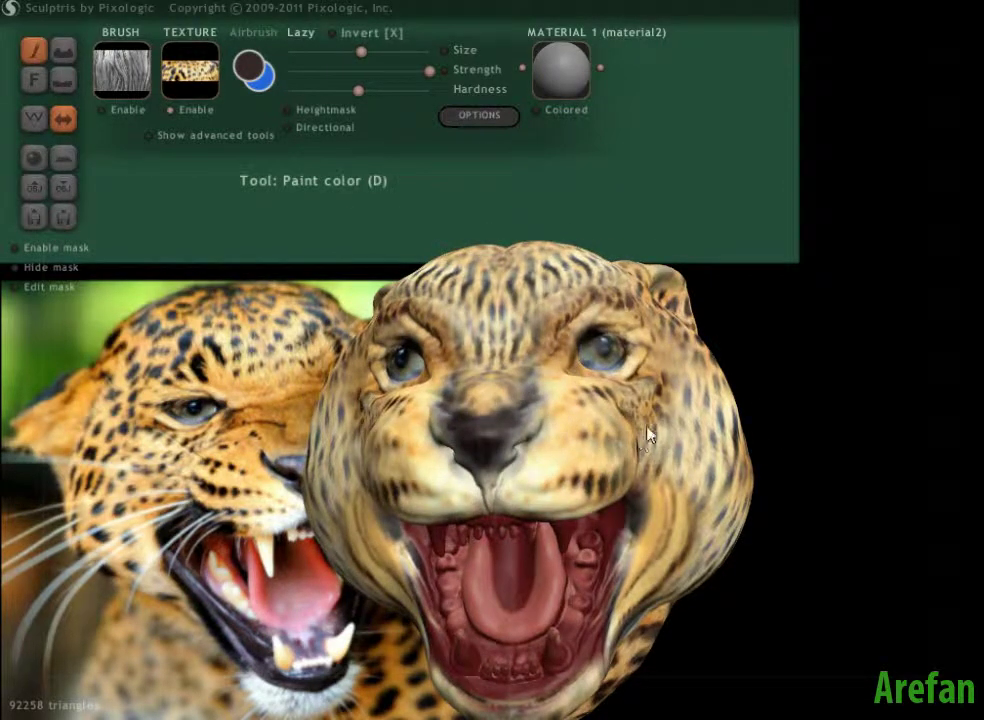
right_drag(650, 443, 627, 464)
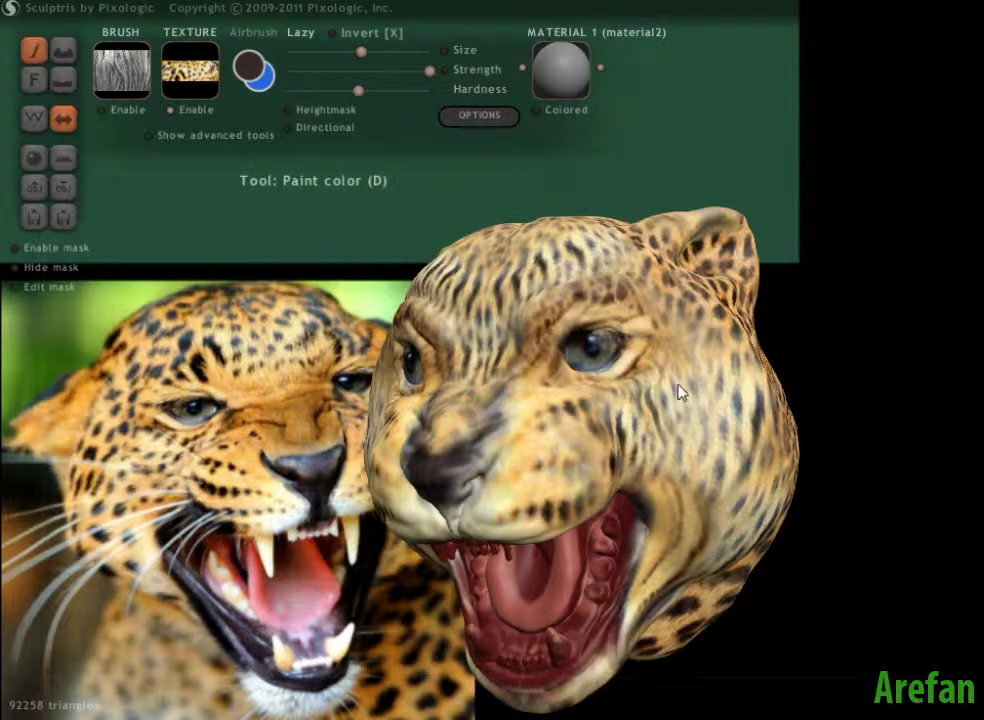
drag(334, 505, 402, 475)
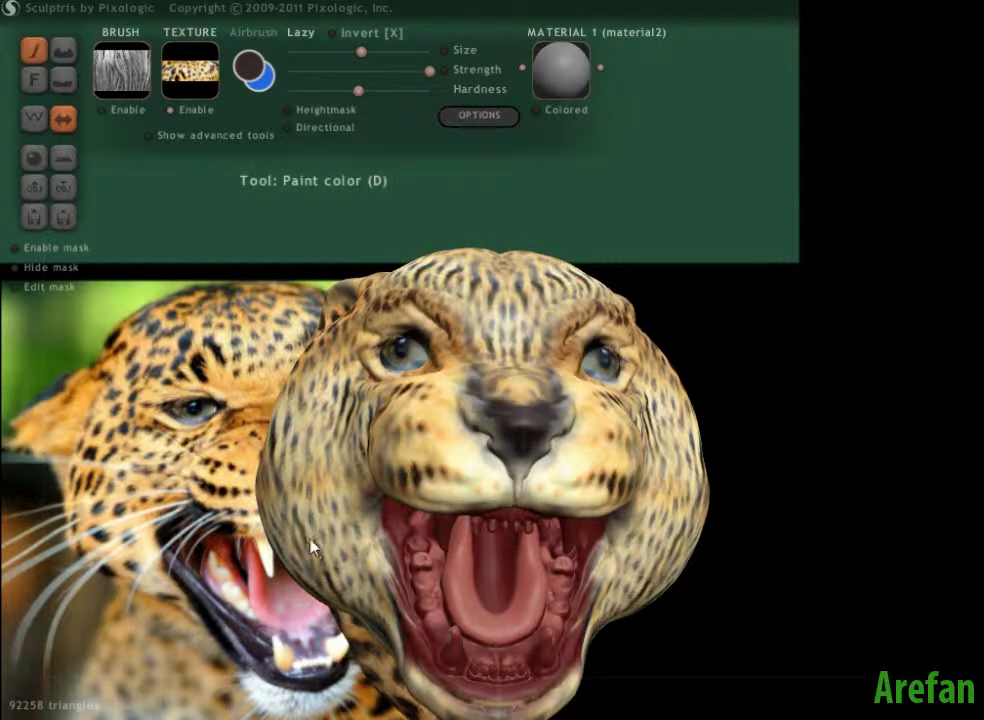
drag(280, 637, 260, 649)
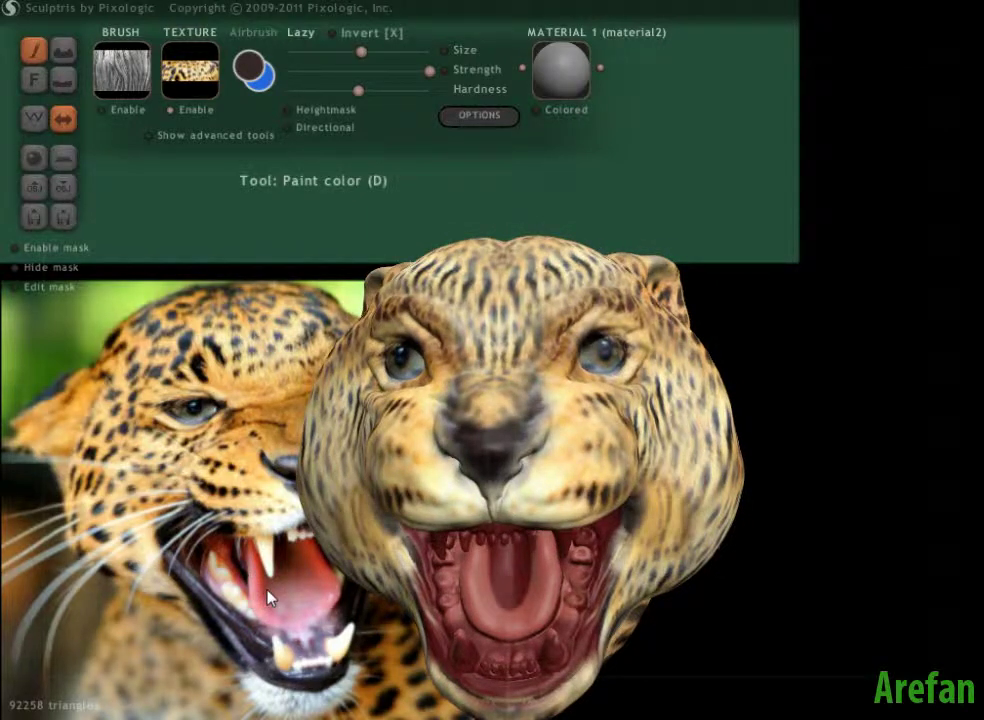
drag(283, 592, 260, 560)
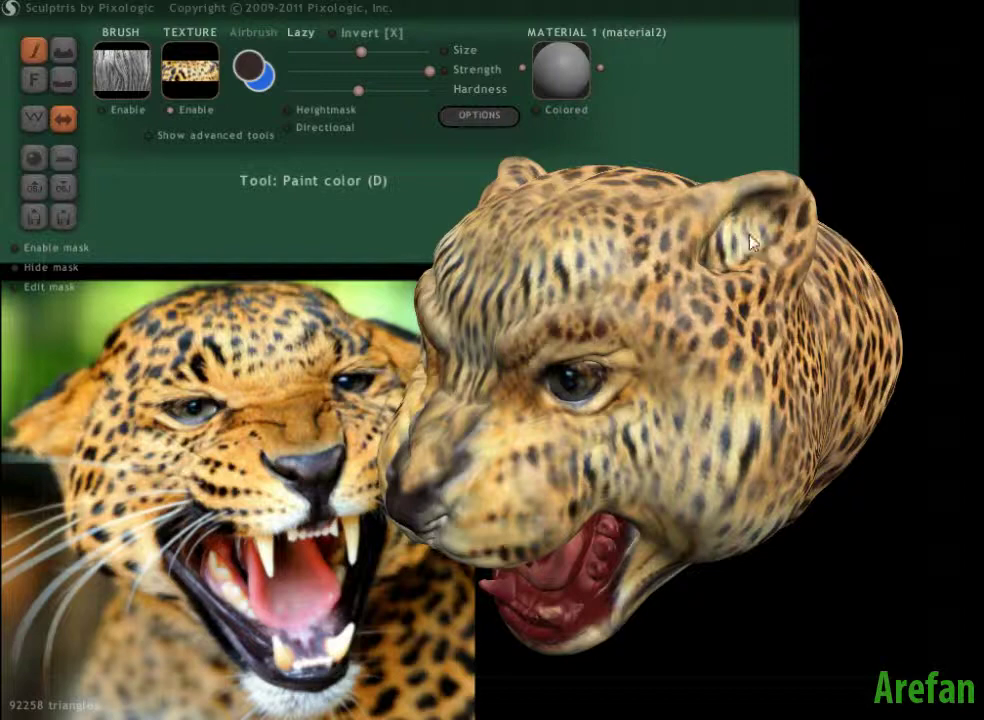
mouse_move(564, 358)
middle_down()
mouse_move(560, 345)
mouse_move(548, 352)
middle_up()
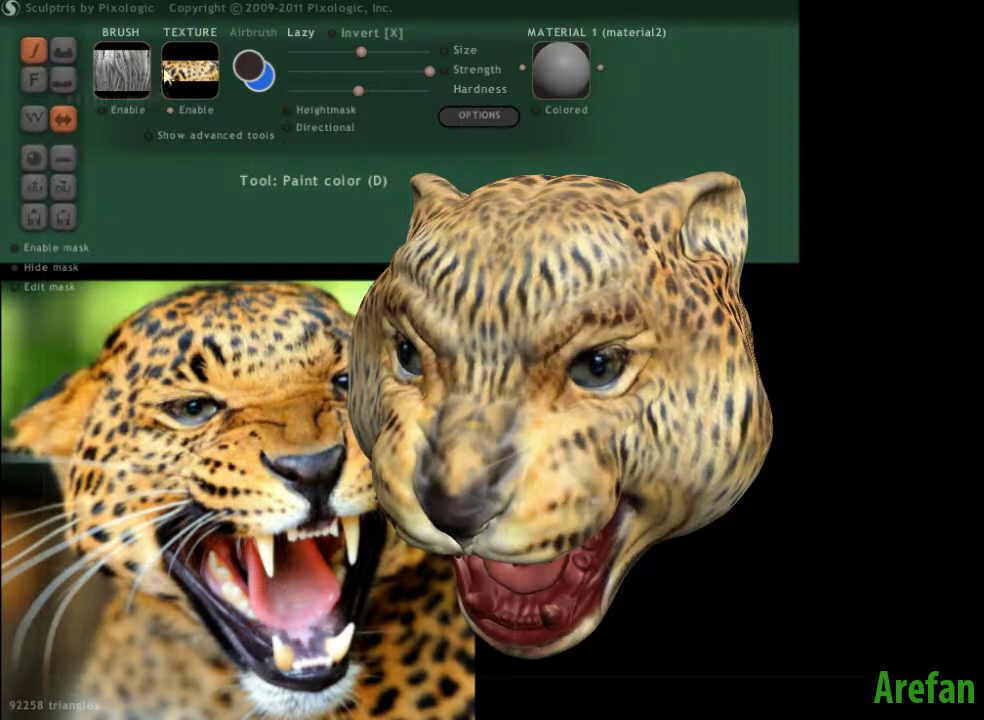
Switch the paint texture to the close-up leopard skin pattern and paint its small spots over the ears, inside and outside.
click(205, 82)
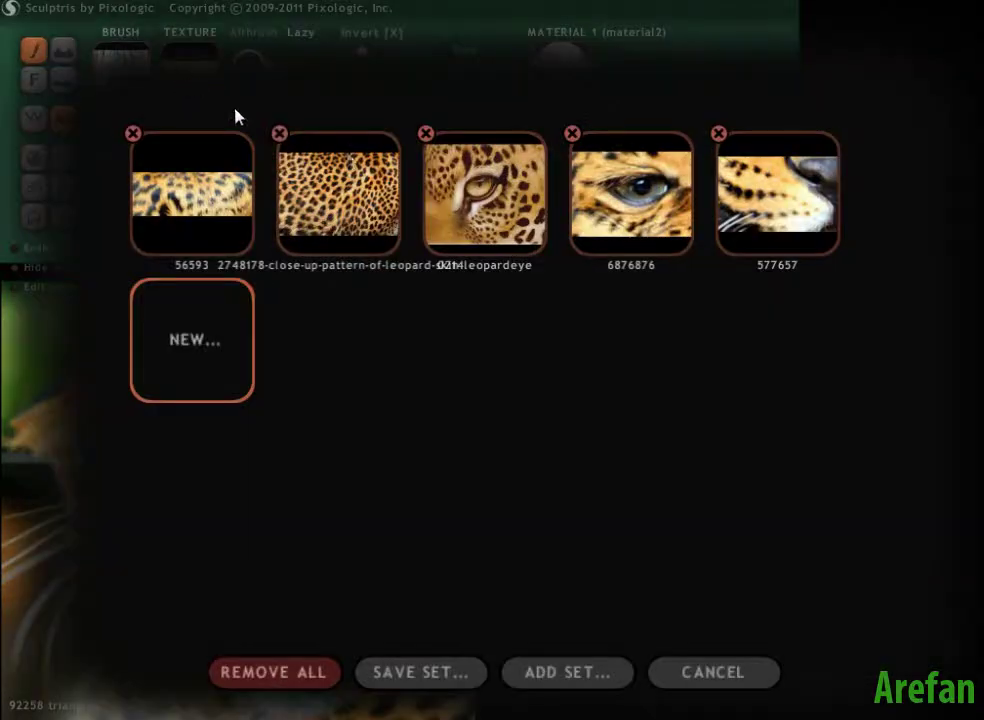
click(358, 217)
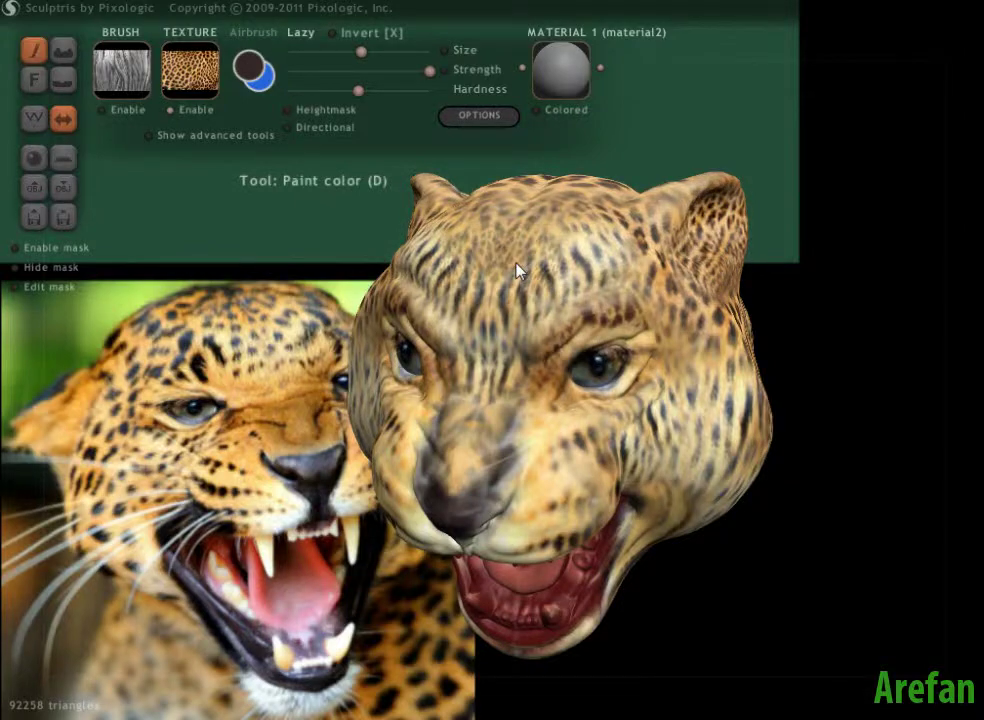
middle_drag(518, 270, 473, 285)
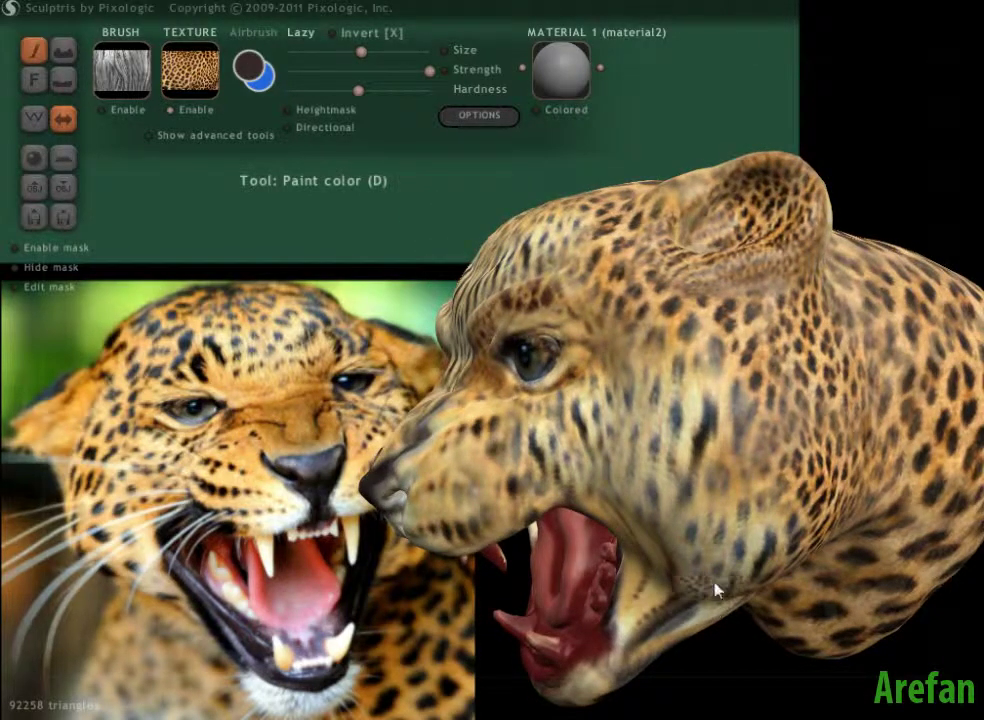
right_drag(718, 316, 717, 428)
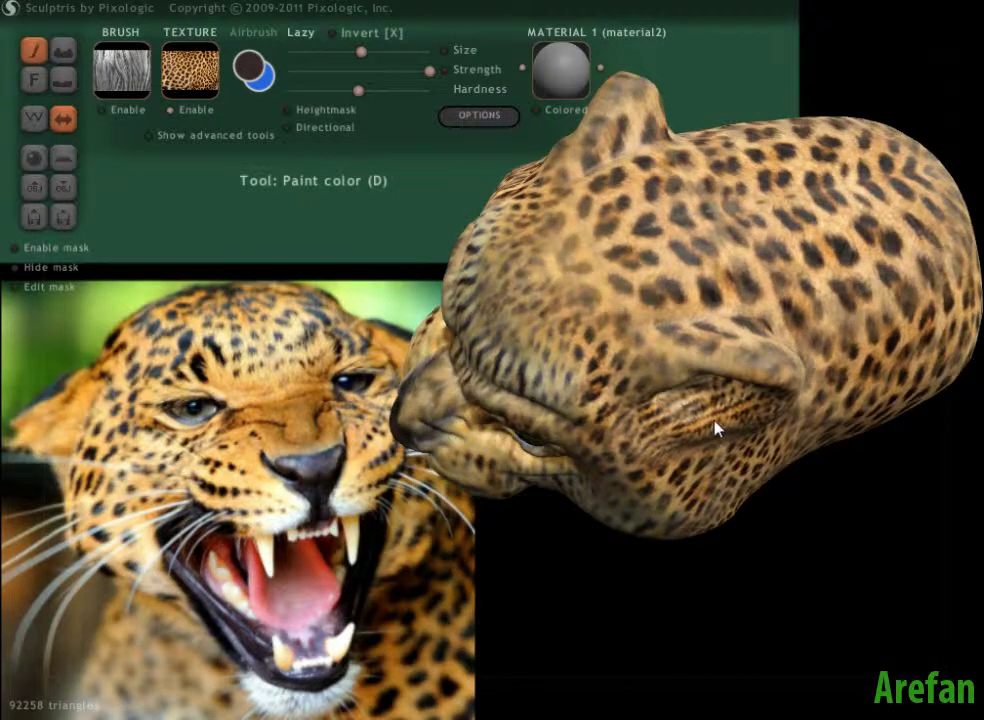
mouse_move(644, 370)
mouse_down()
mouse_move(639, 380)
mouse_move(657, 365)
mouse_move(730, 358)
mouse_move(795, 391)
mouse_move(780, 437)
mouse_up()
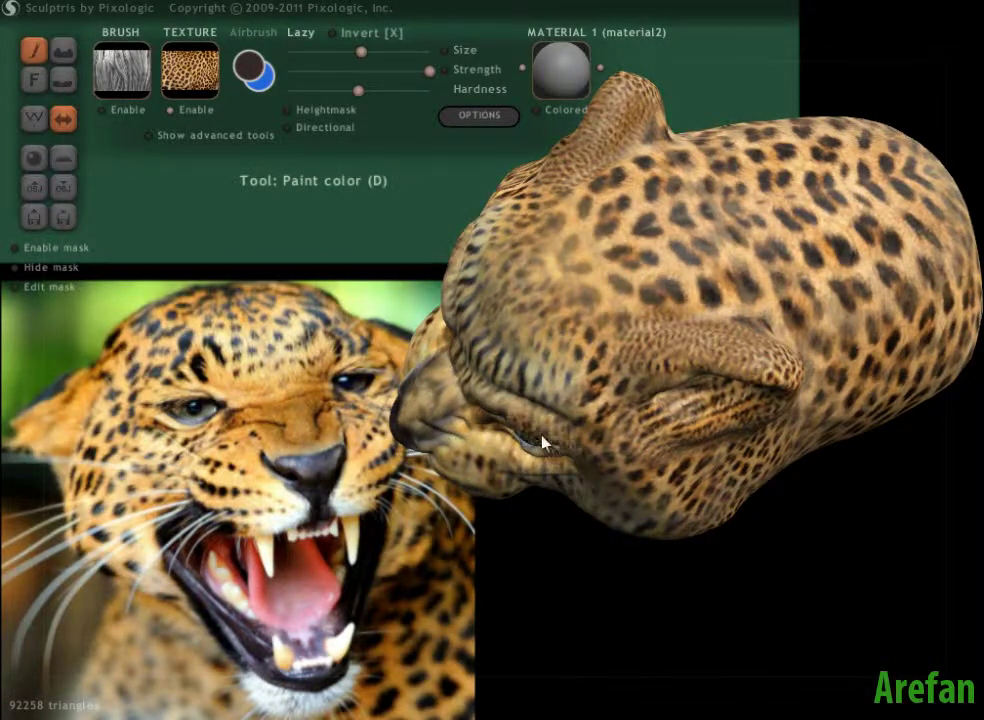
right_drag(542, 442, 510, 362)
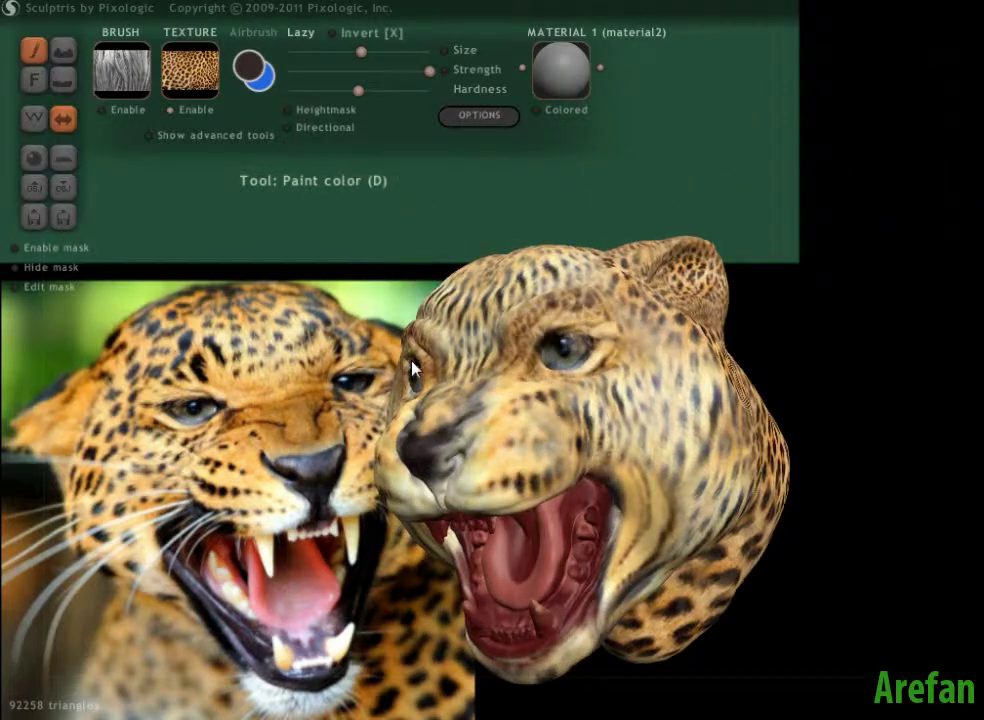
drag(270, 258, 247, 245)
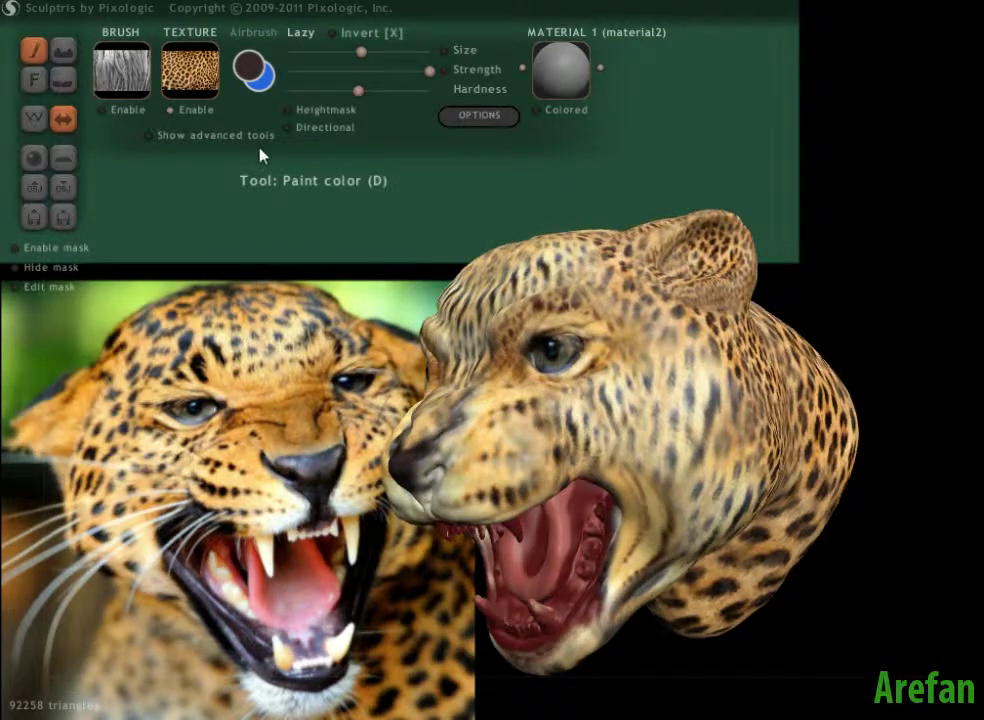
Switch to Paint.NET and open the snarling leopard photo from the recent files.
click(200, 88)
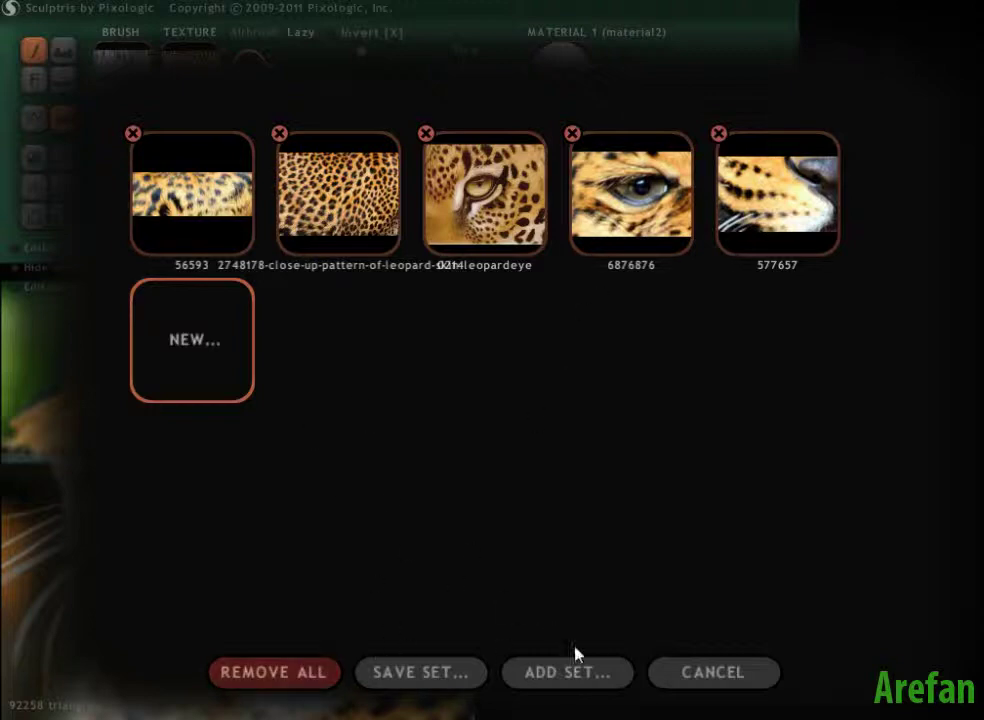
click(690, 674)
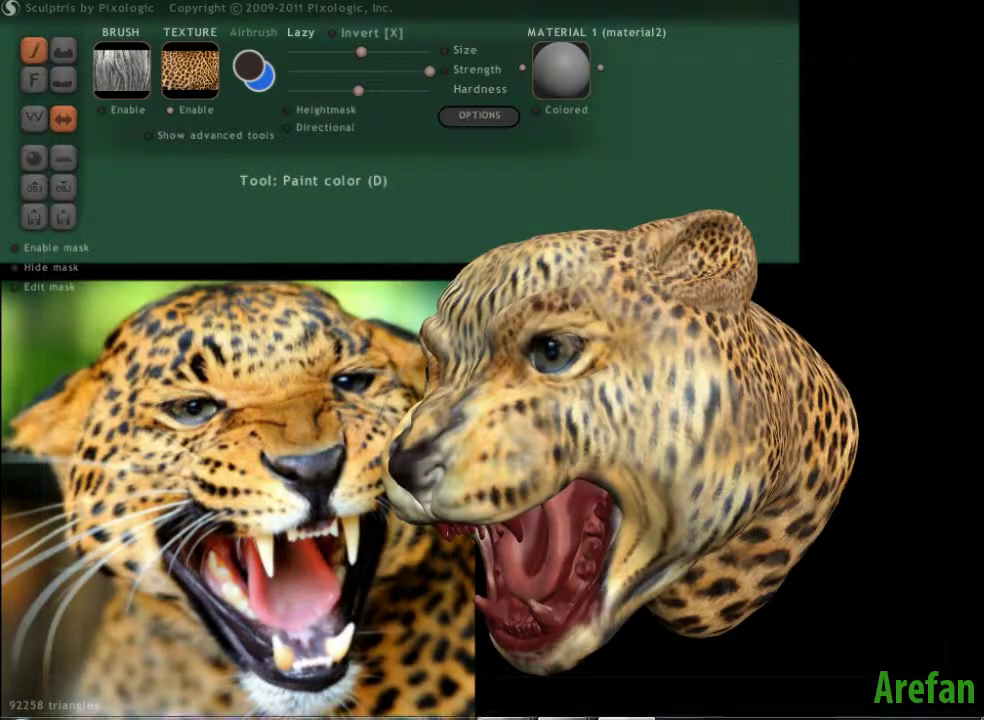
mouse_move(580, 693)
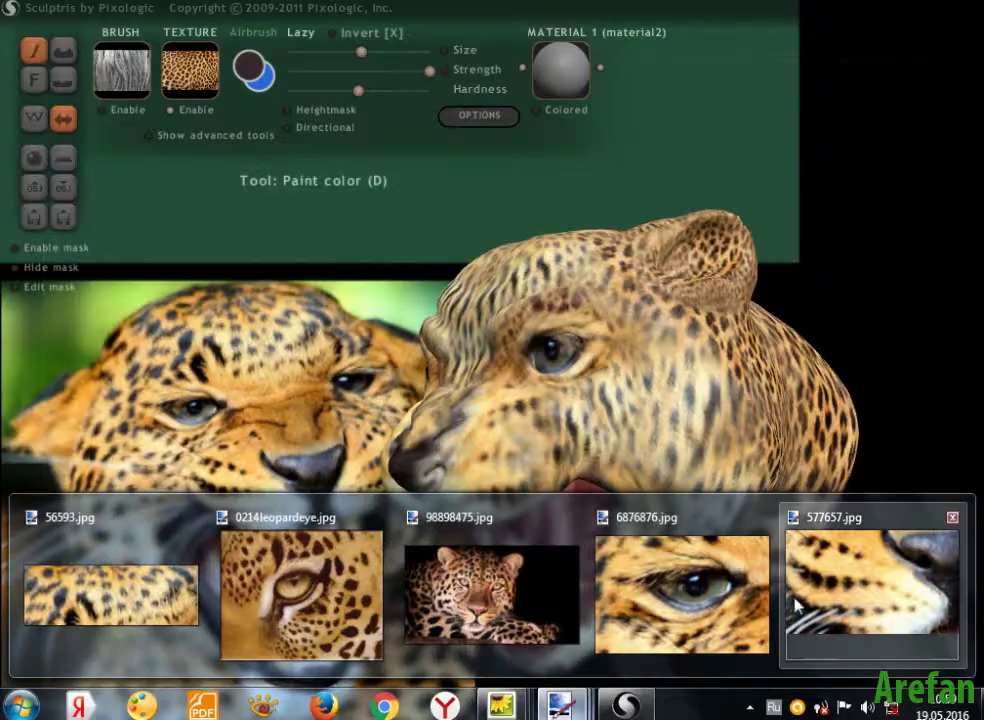
click(870, 590)
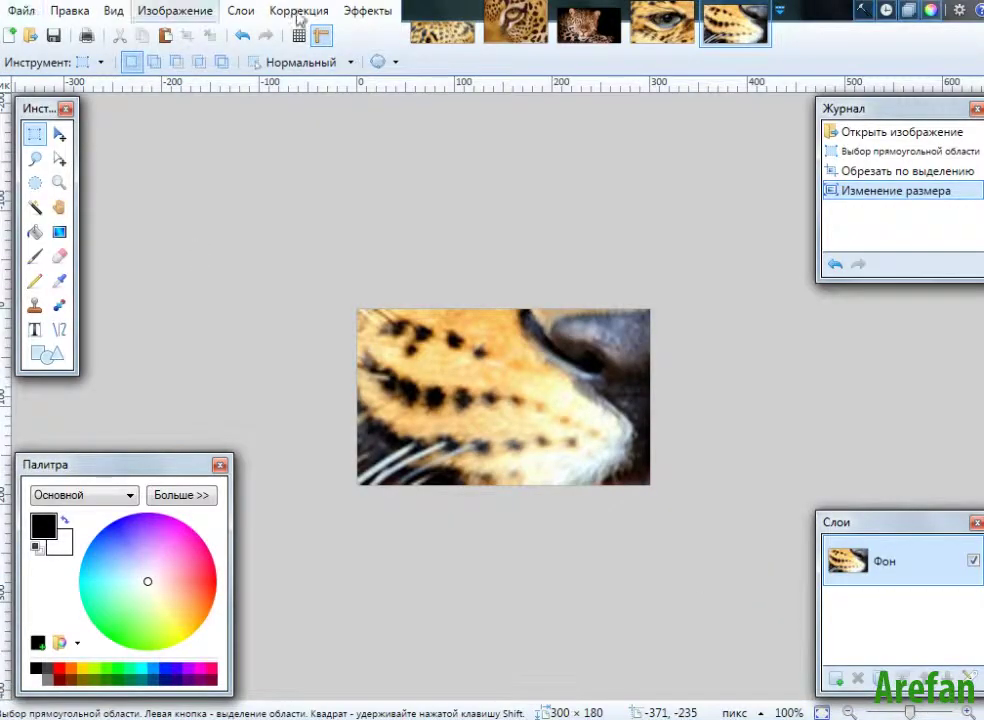
click(30, 12)
mouse_move(70, 12)
mouse_move(18, 14)
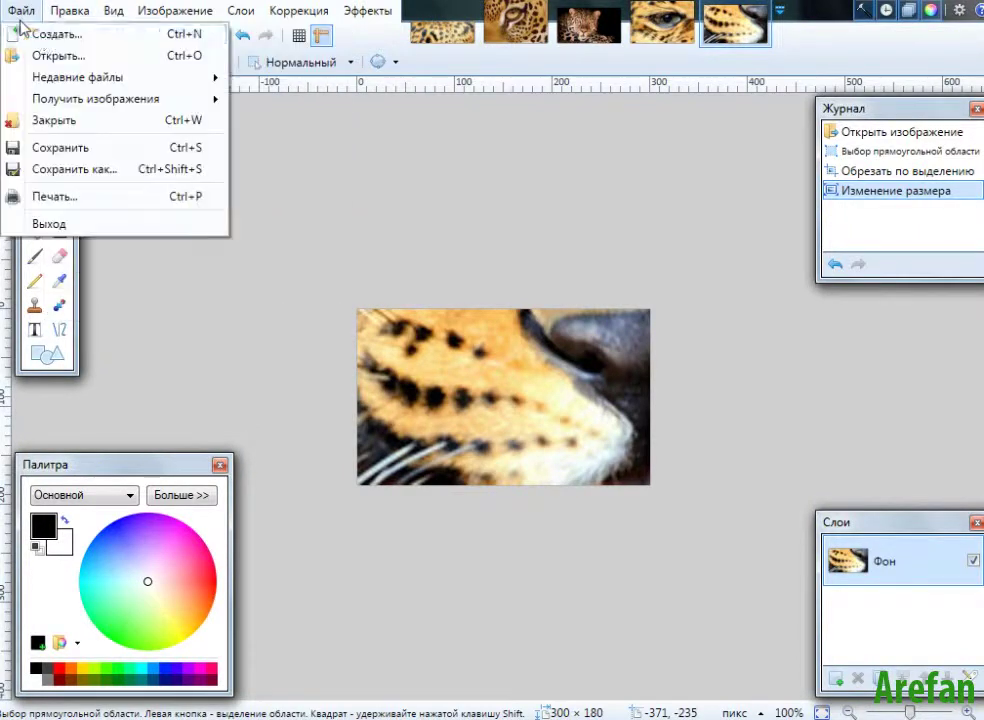
mouse_move(120, 77)
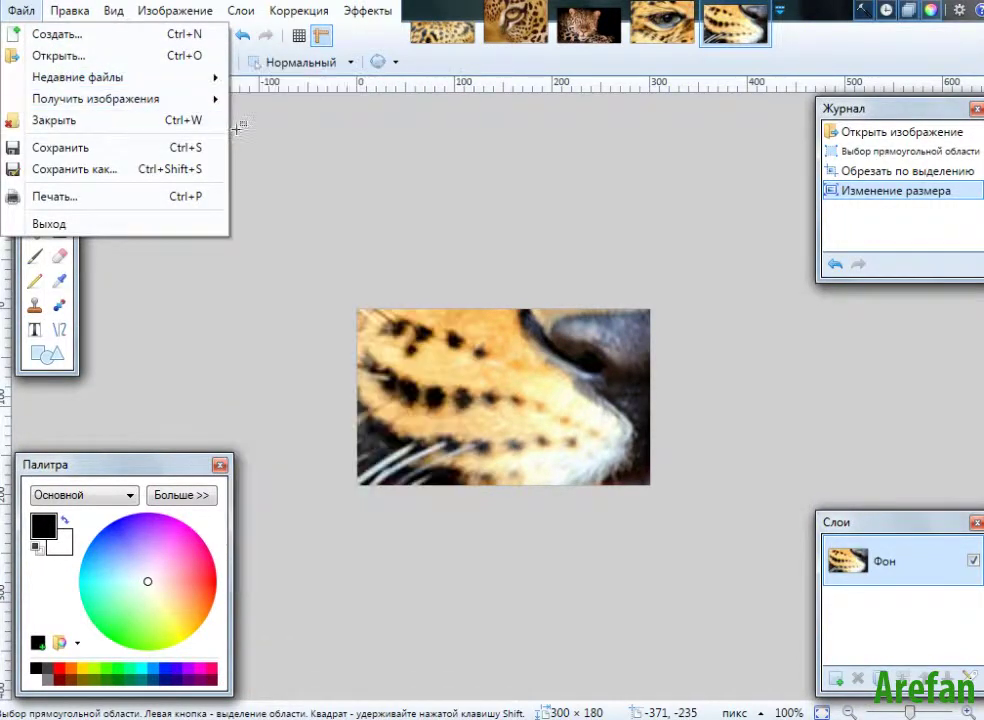
click(287, 163)
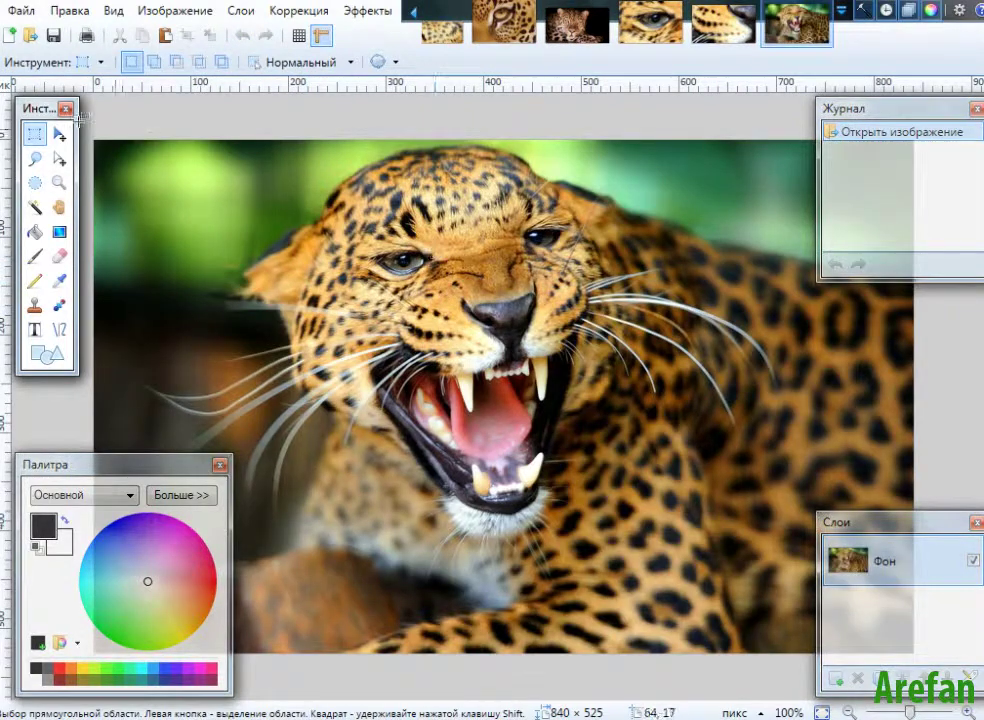
Select the bridge of the nose between the eyes, about 96 × 54 pixels, and crop the photo to it.
drag(435, 257, 531, 293)
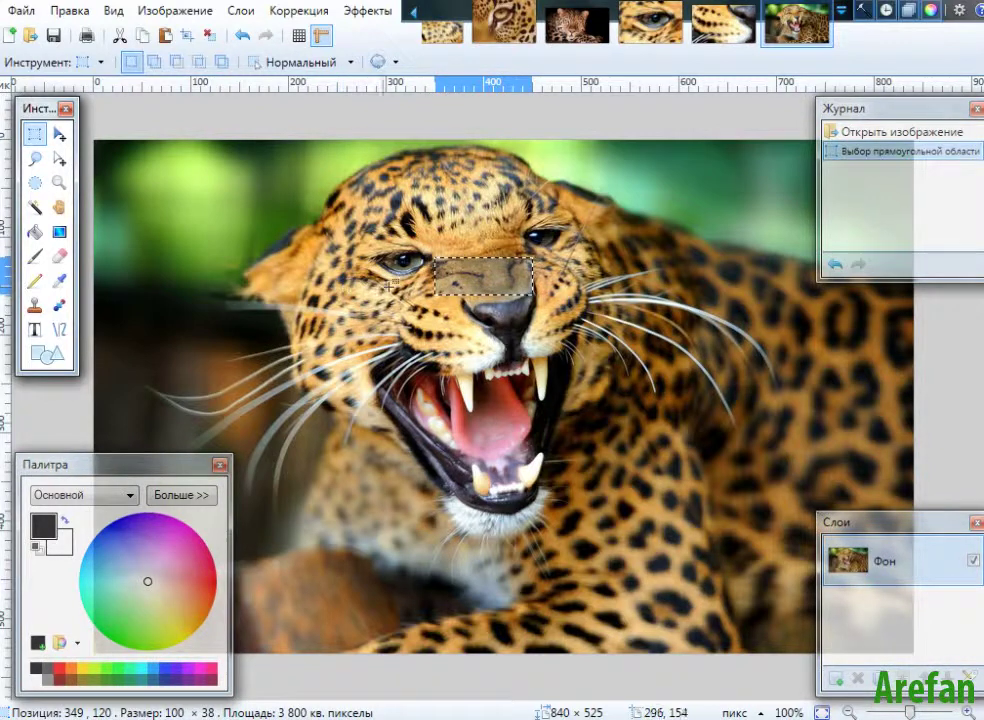
key(ctrl+z)
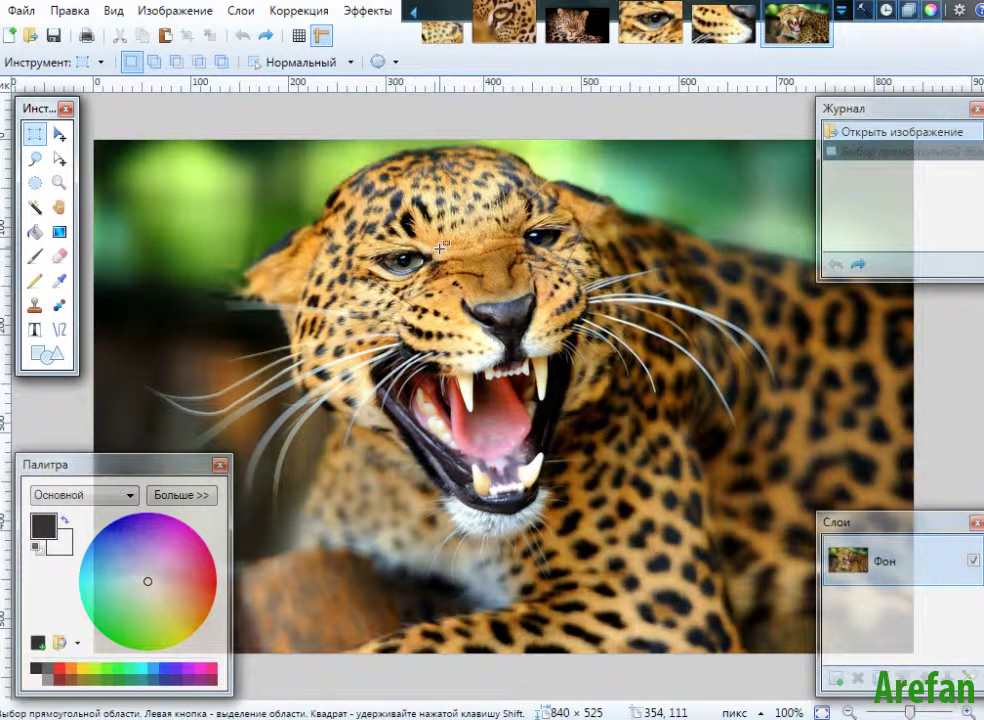
drag(440, 244, 531, 297)
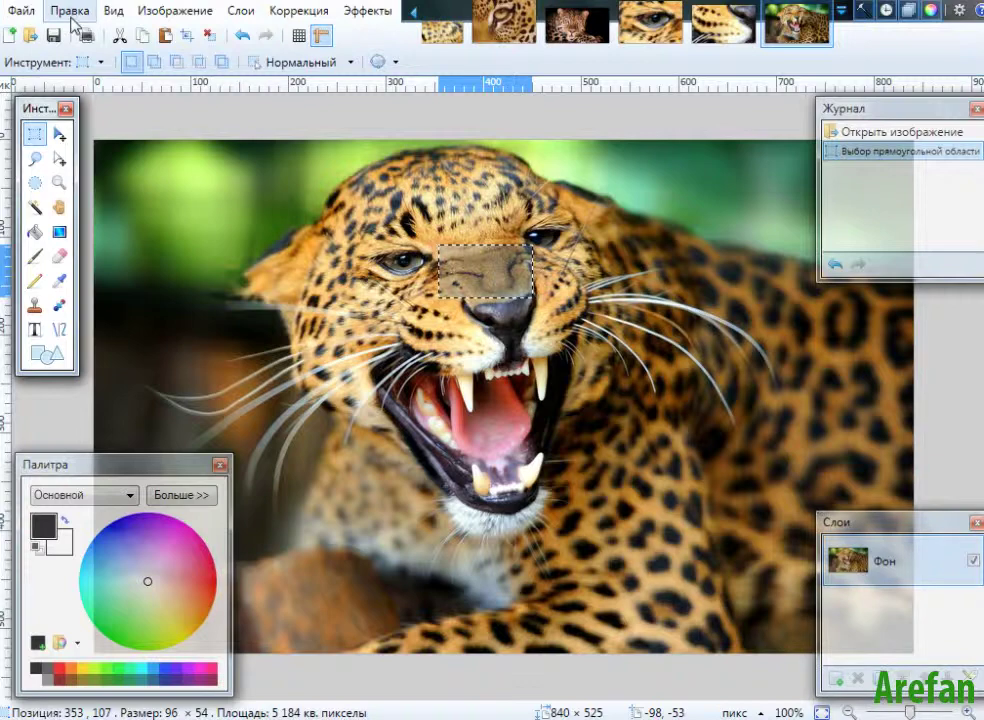
click(178, 14)
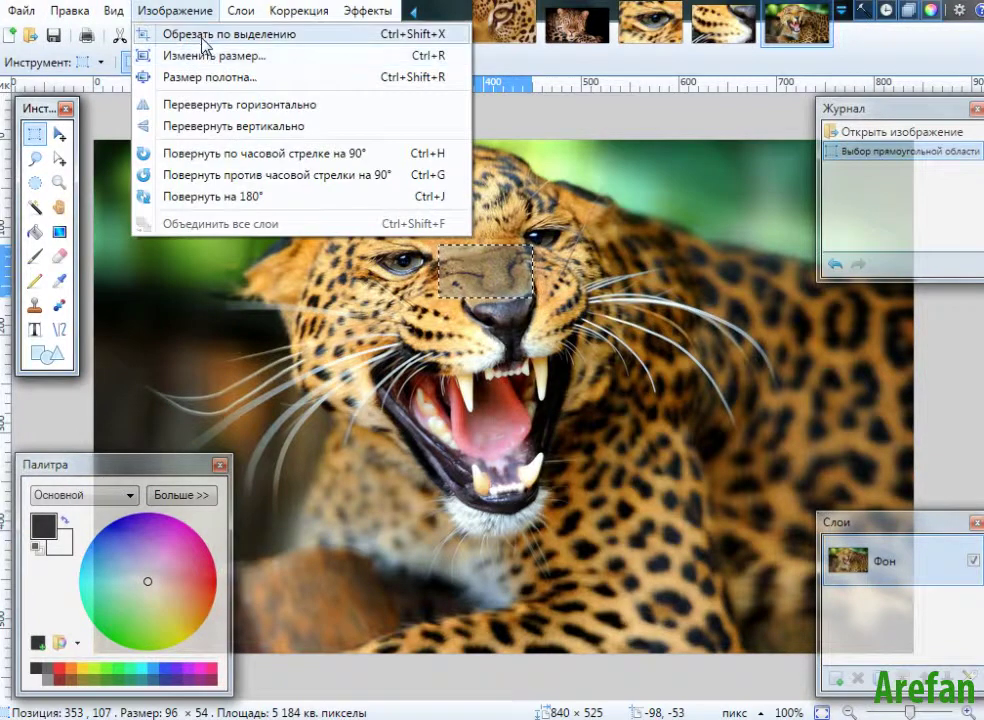
click(162, 33)
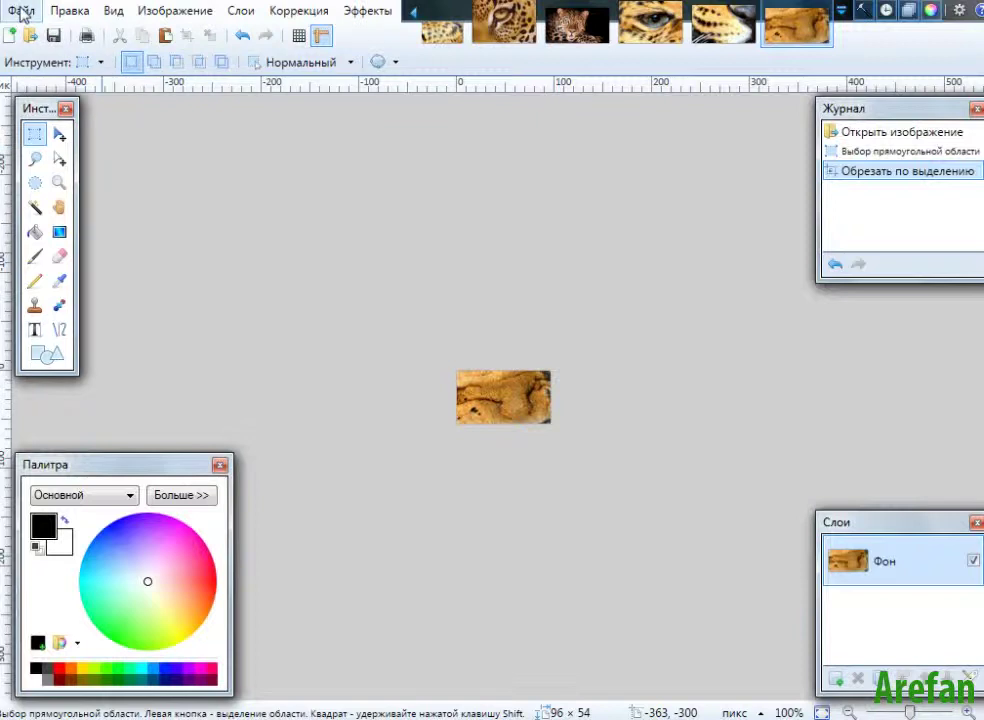
Resize the cropped nose-bridge image to a width of 200 pixels, keeping its proportions.
click(173, 11)
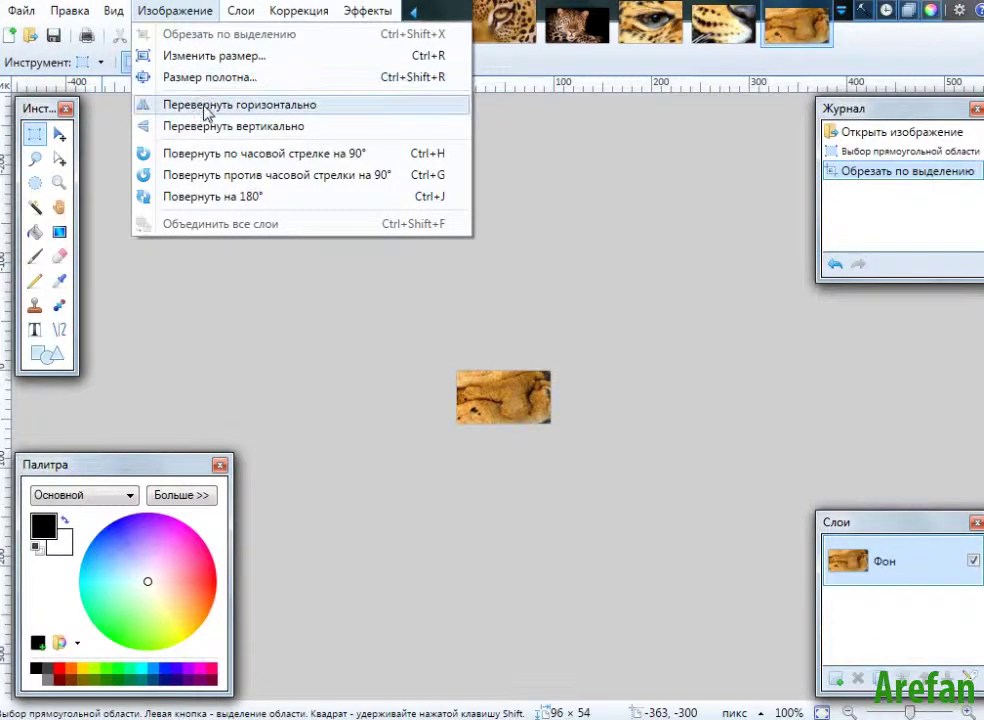
click(200, 57)
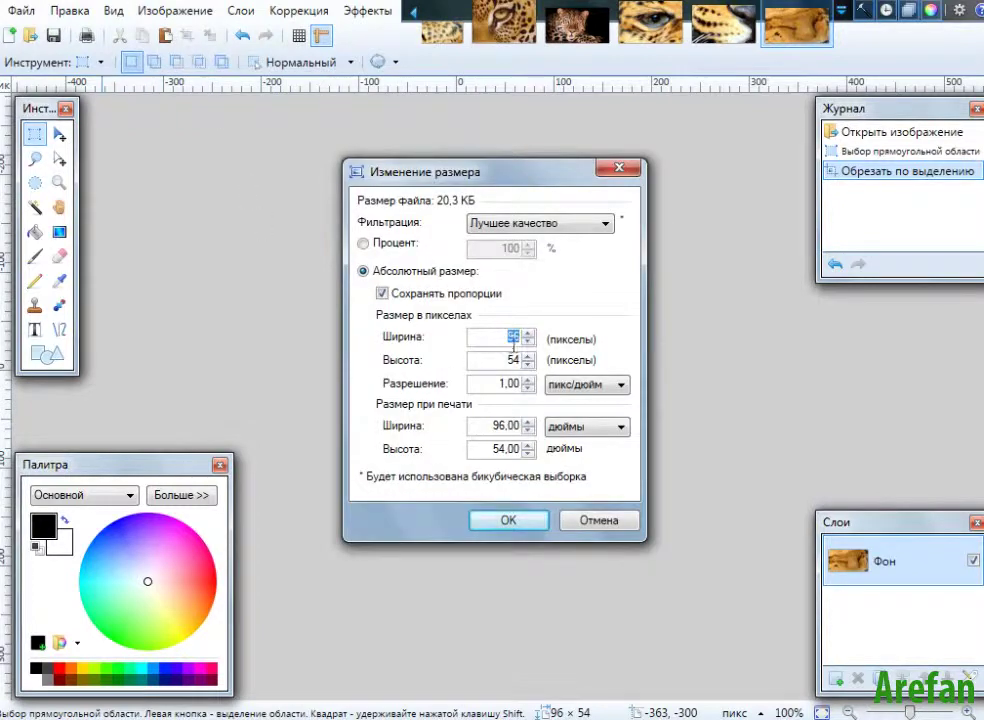
text(2)
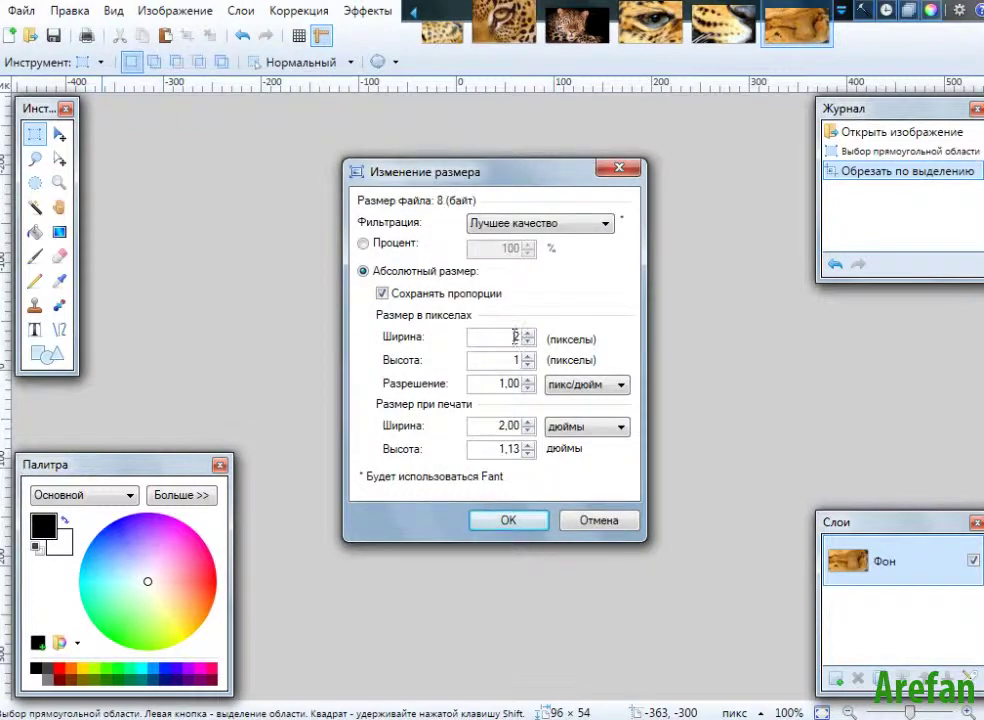
text(00)
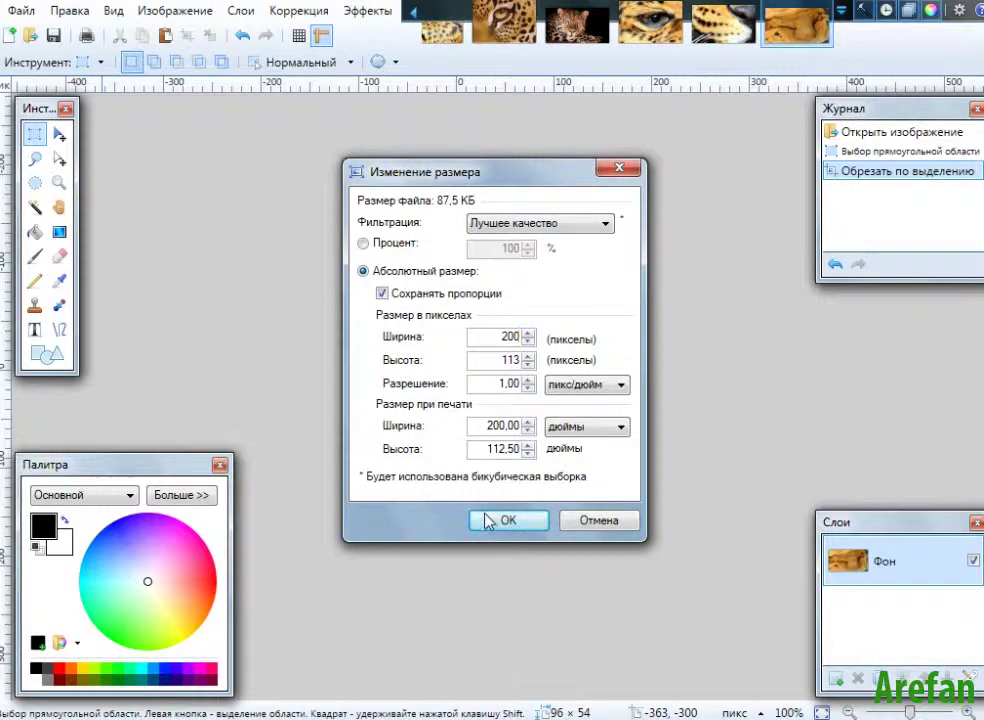
click(490, 521)
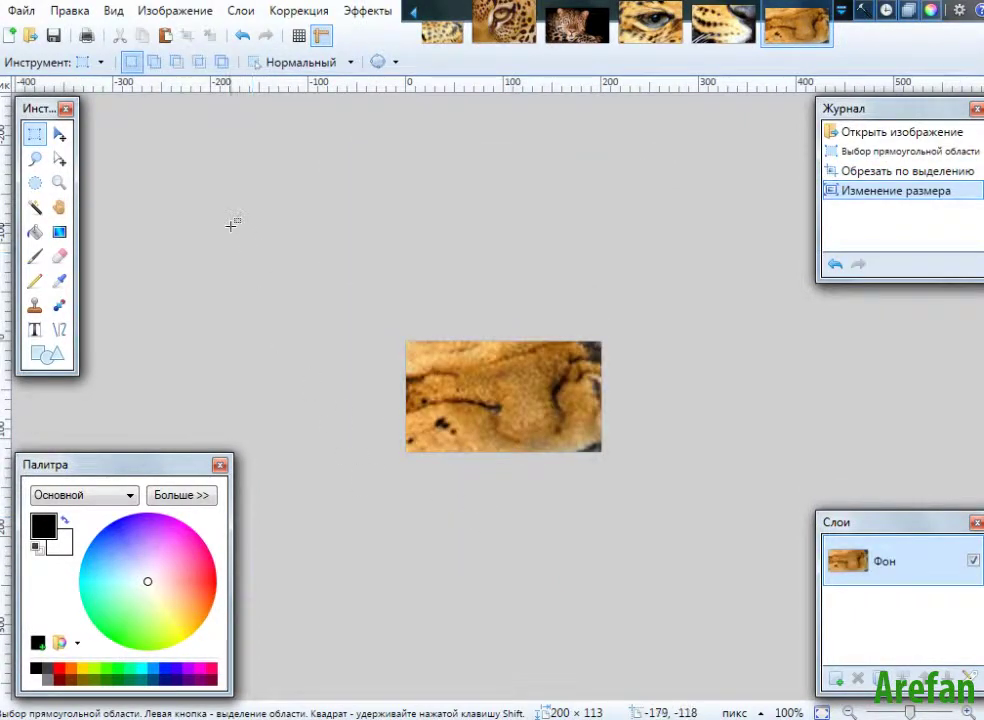
Save the nose-bridge image as the JPEG file 8767868 in the leopard folder on the desktop.
click(27, 14)
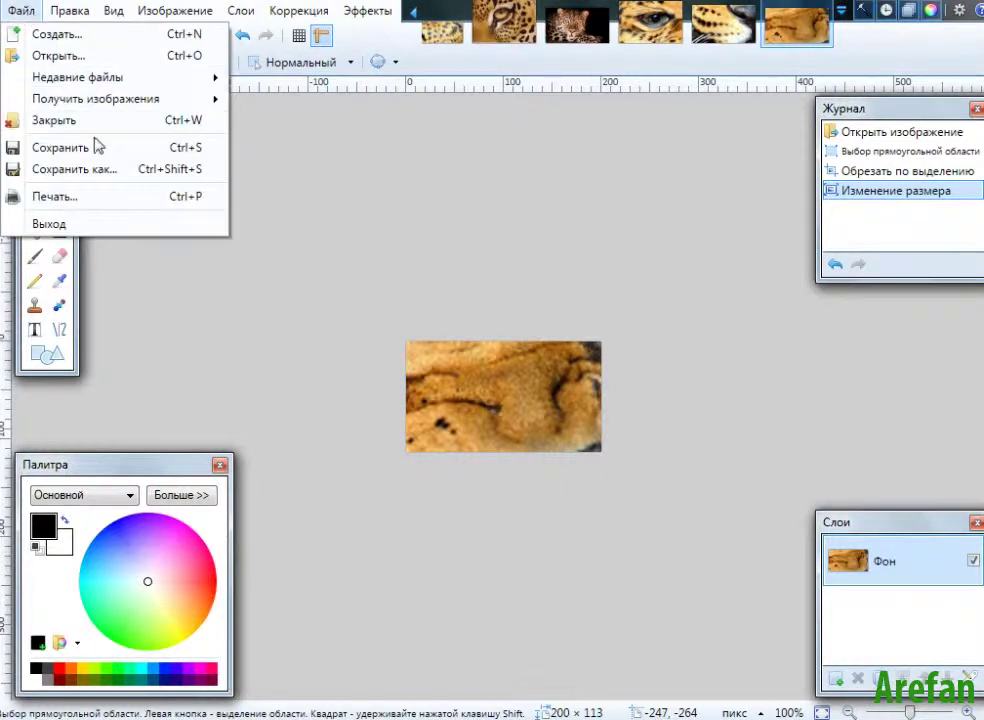
click(110, 176)
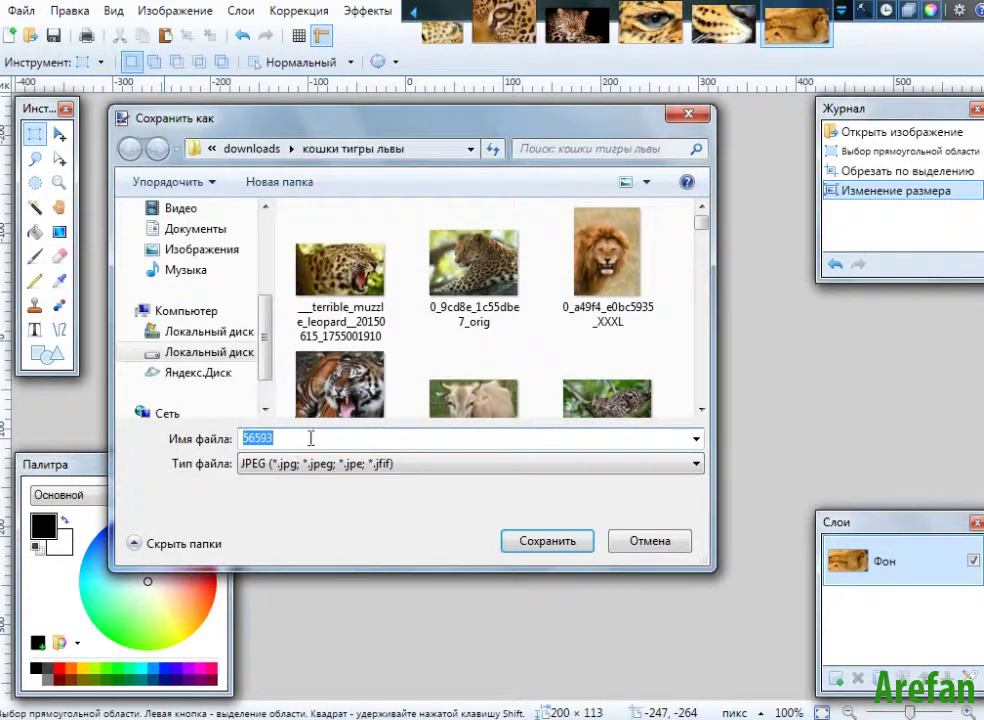
drag(266, 345, 270, 254)
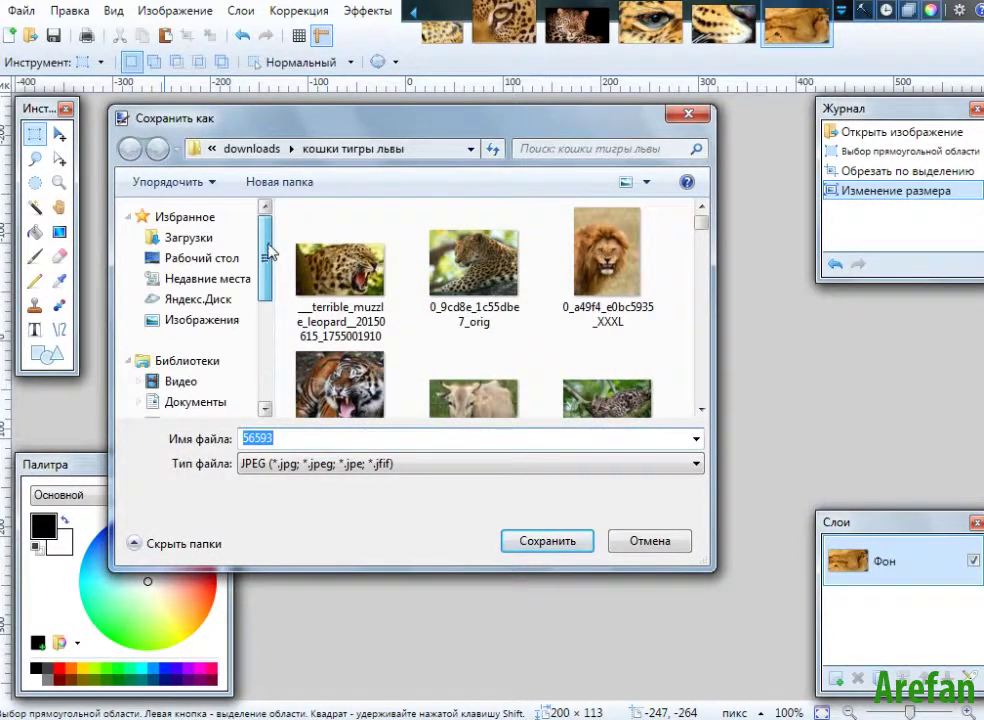
click(195, 258)
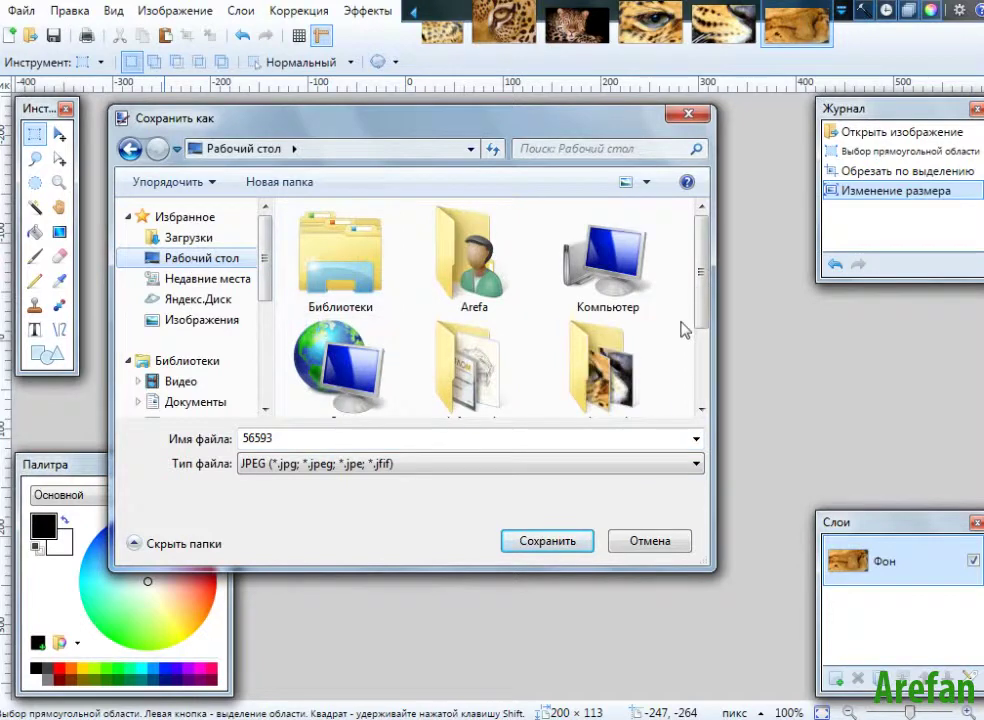
scroll(700, 275, down, 3)
double_click(606, 282)
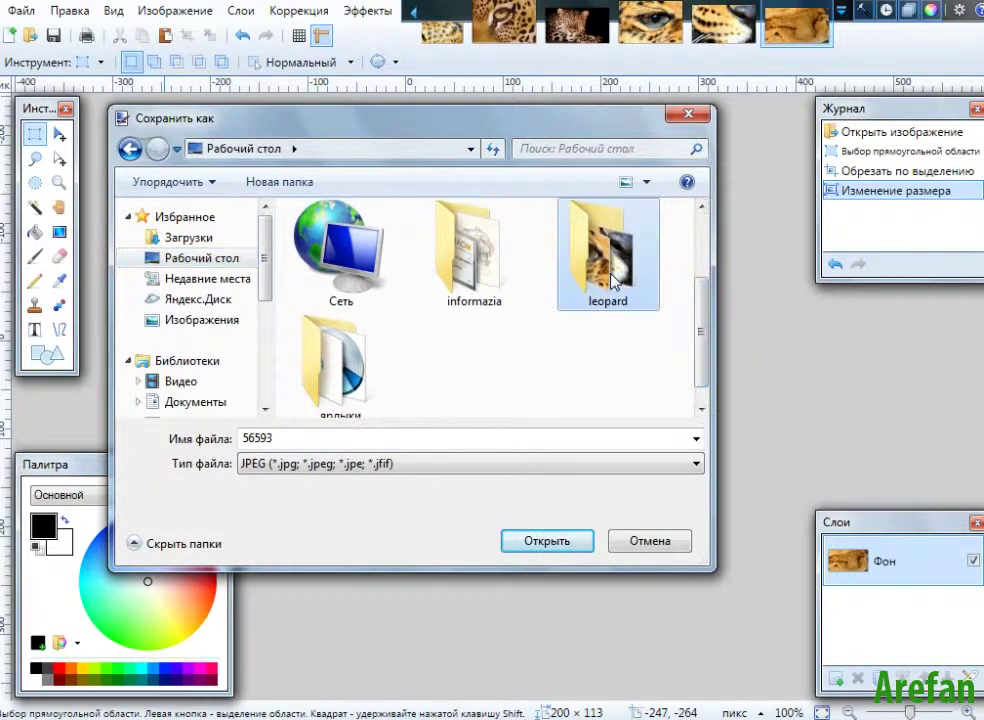
double_click(287, 437)
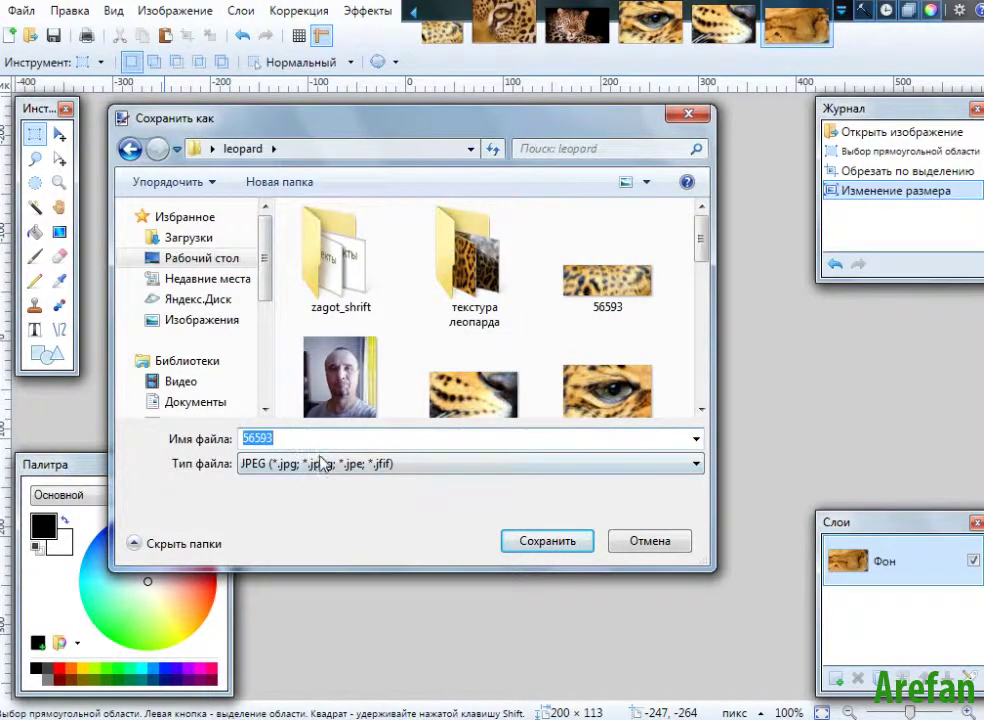
click(527, 541)
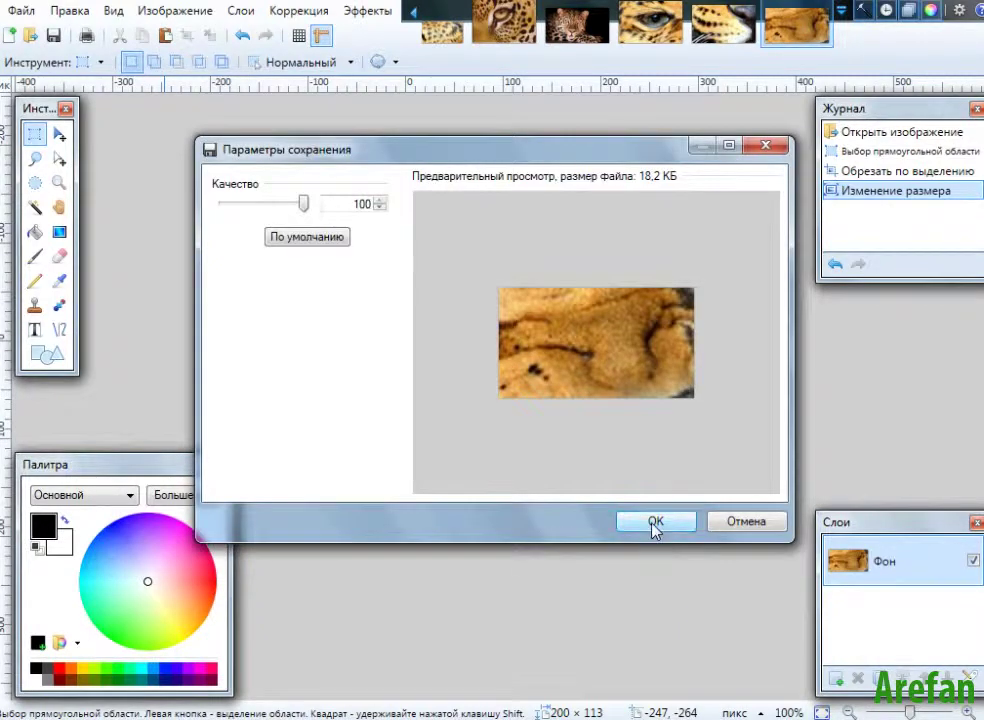
click(653, 522)
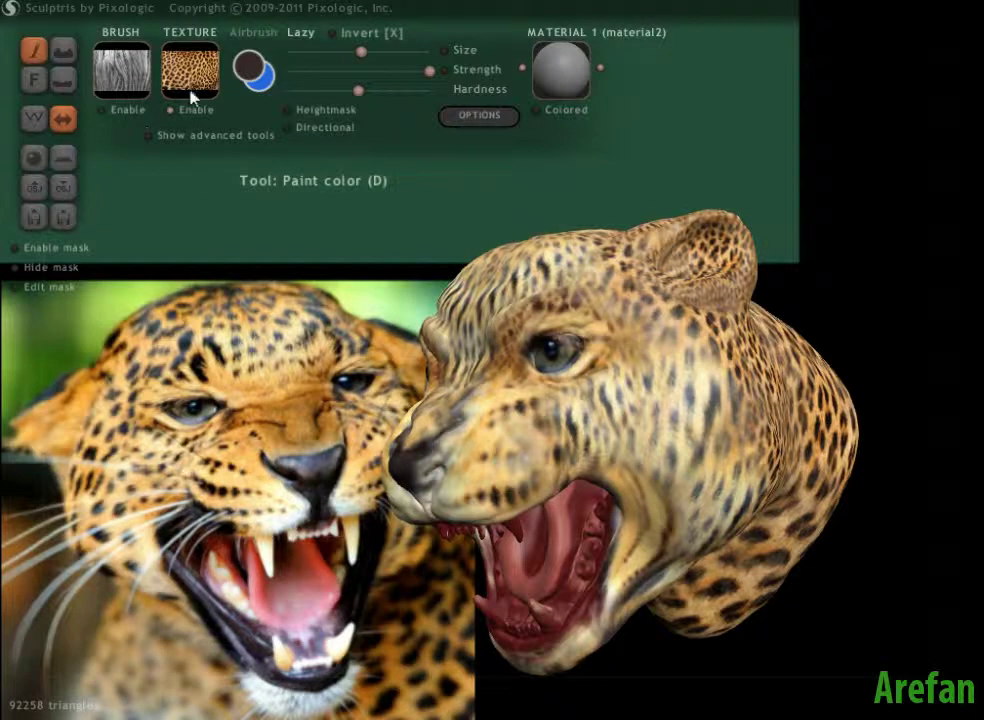
Load the image 8767868 from the leopard folder as a new paint texture and make it the active one.
click(187, 84)
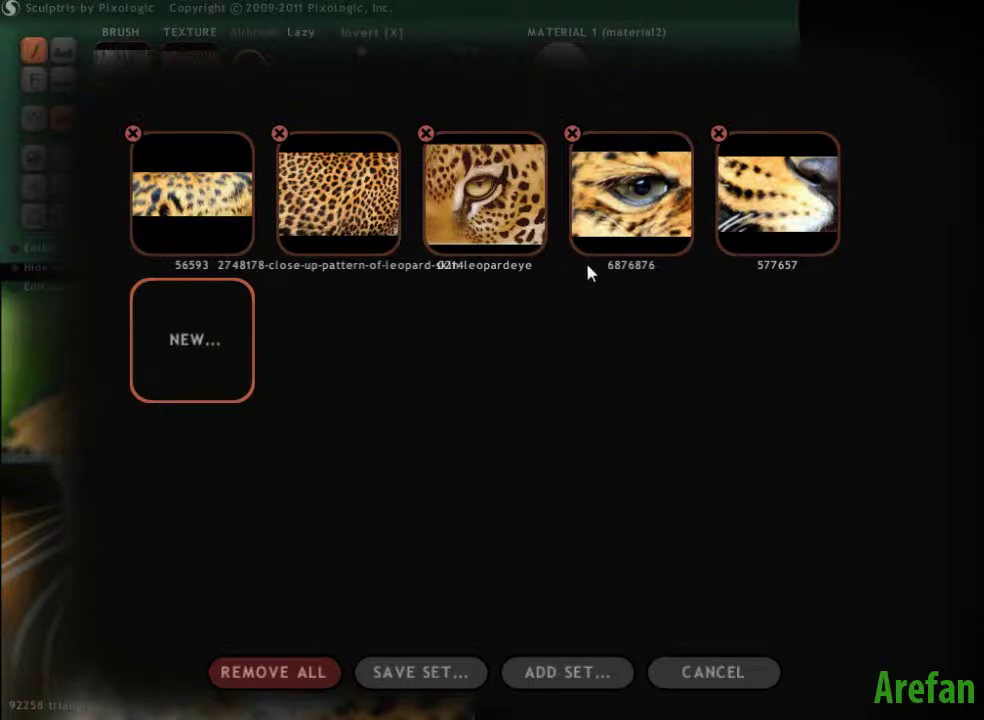
click(182, 359)
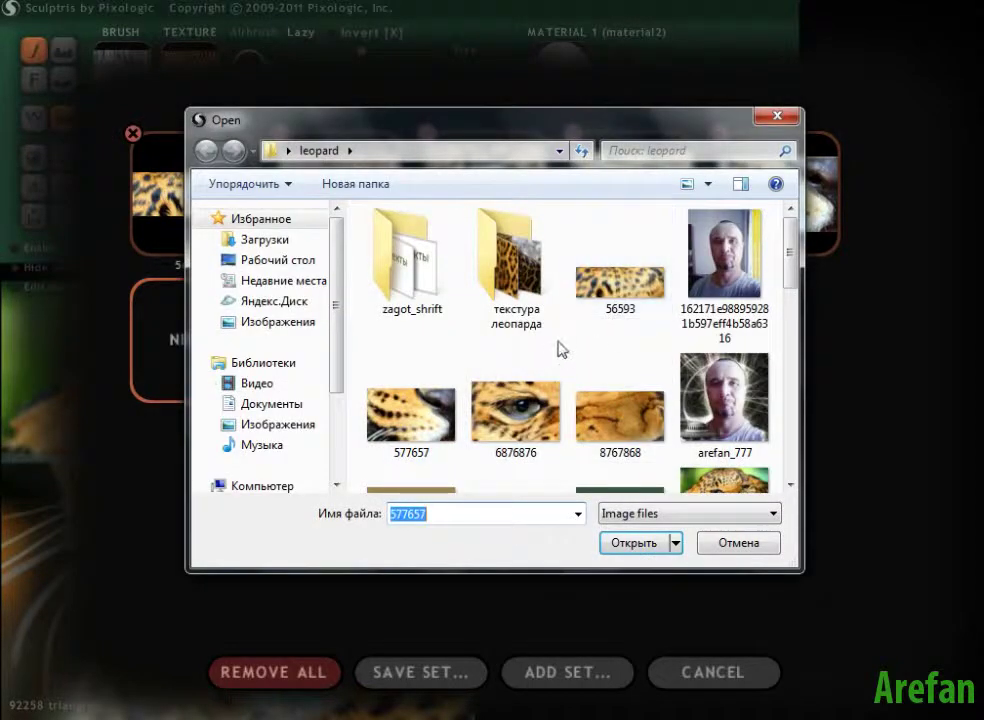
click(620, 430)
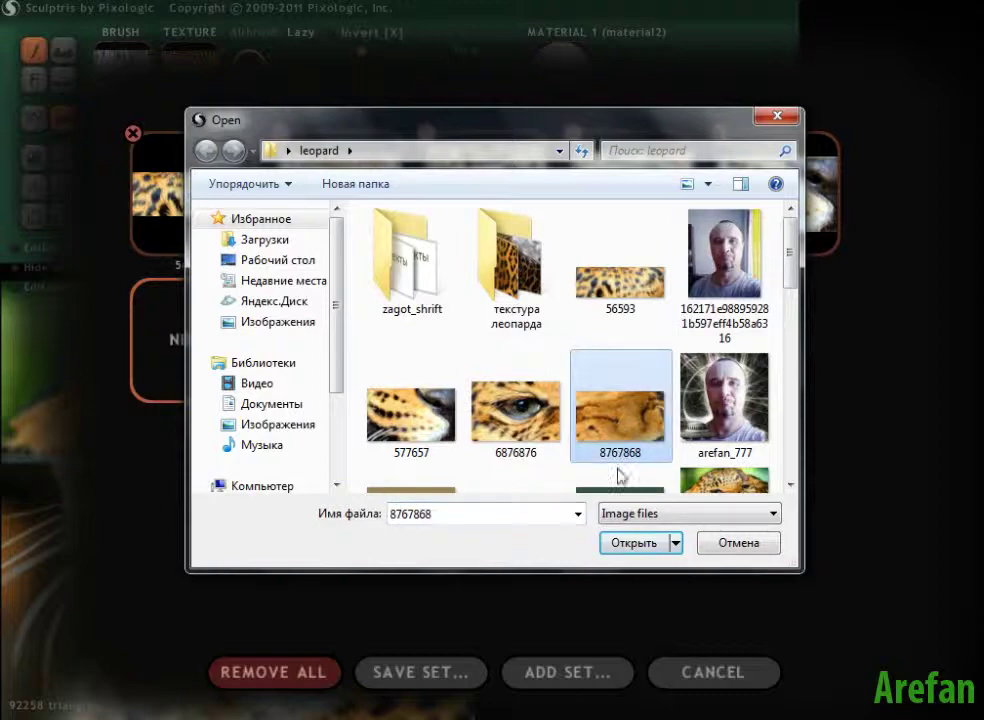
click(632, 543)
click(193, 367)
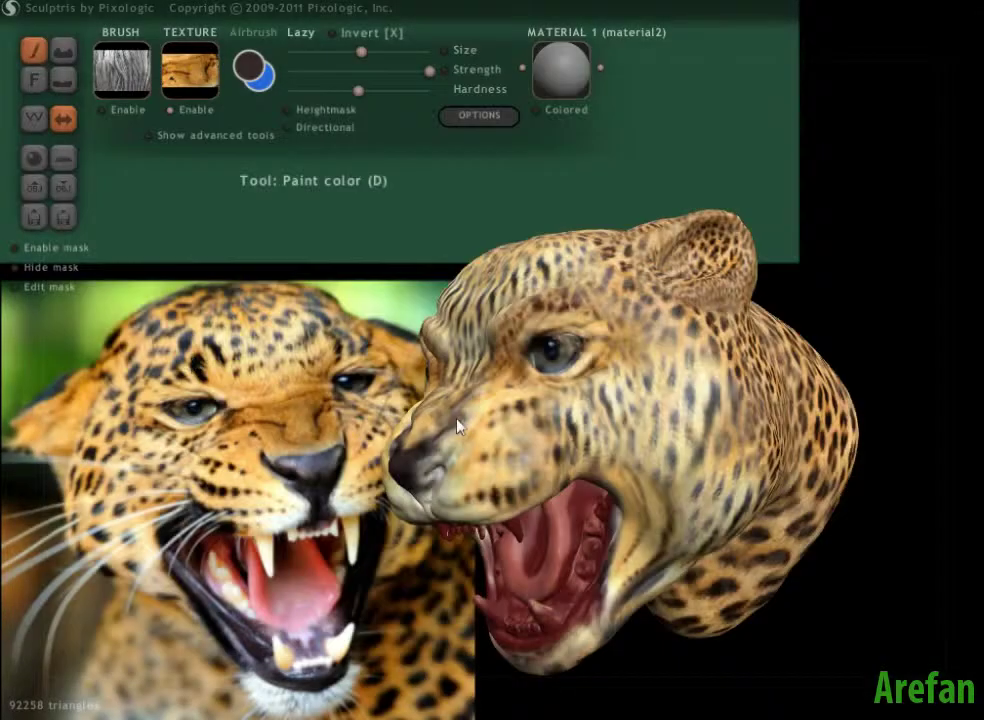
Paint the bridge of the nose, from between the eyes down to the nose tip, with the orange nose-bridge texture.
drag(866, 243, 919, 273)
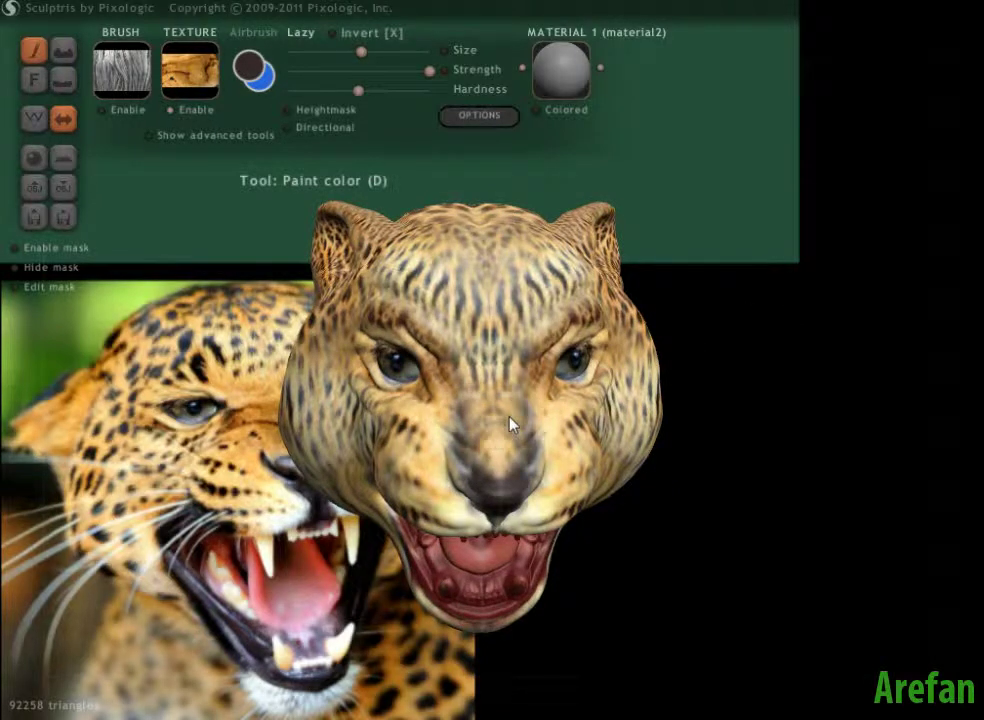
drag(508, 428, 496, 400)
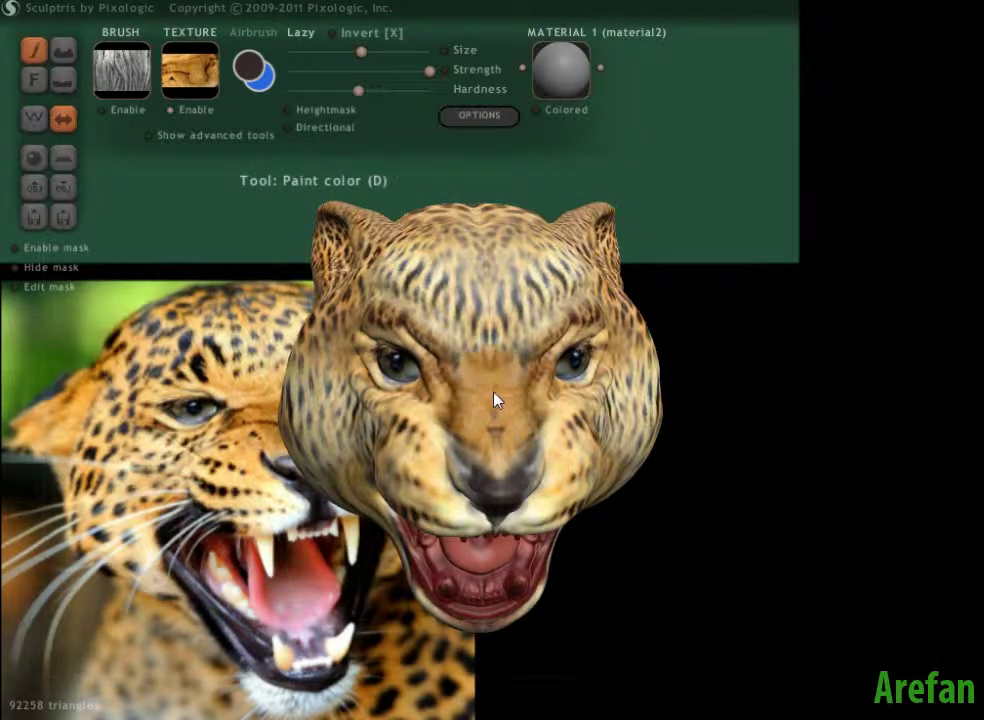
drag(272, 492, 380, 470)
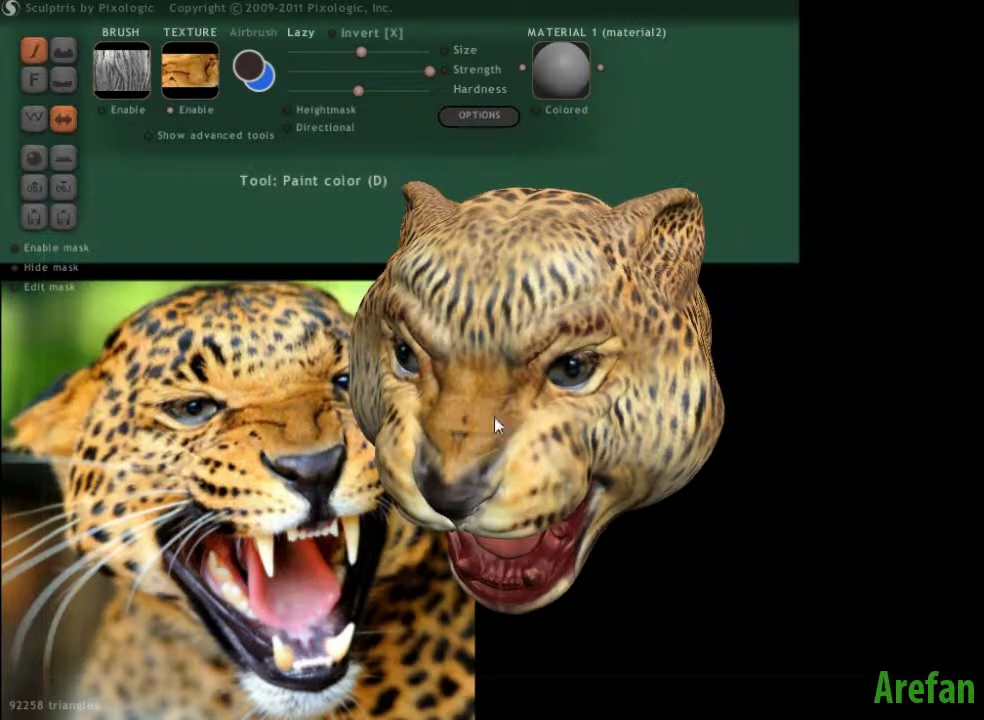
mouse_move(352, 408)
mouse_down()
mouse_move(428, 364)
mouse_move(460, 414)
mouse_up()
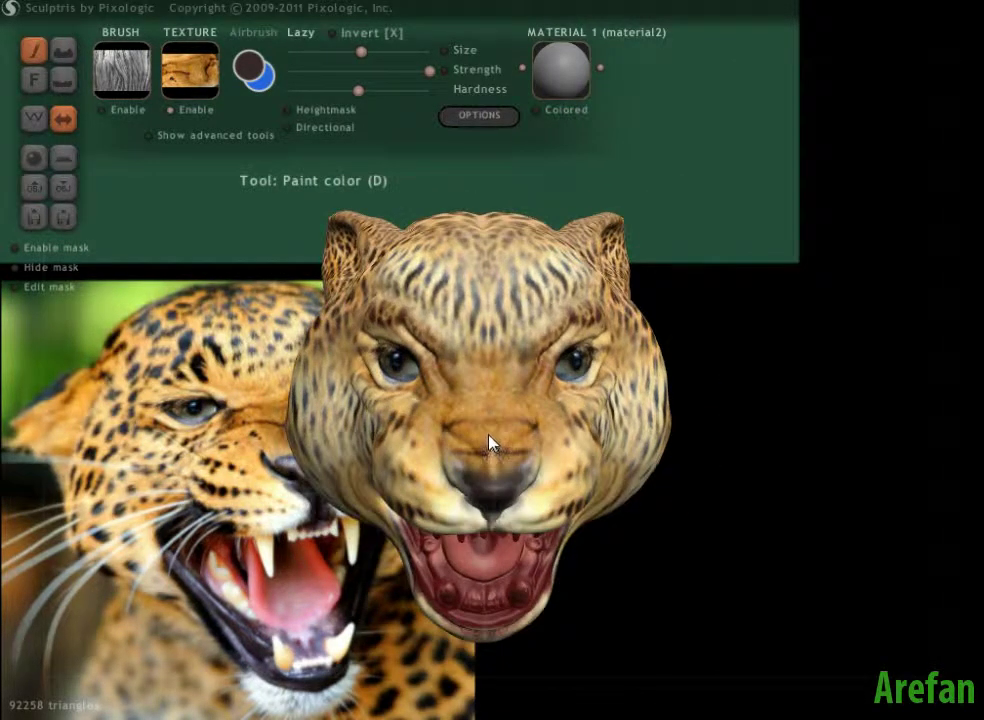
mouse_move(402, 387)
right_down()
mouse_move(388, 352)
mouse_move(382, 393)
mouse_move(411, 387)
mouse_move(507, 430)
right_up()
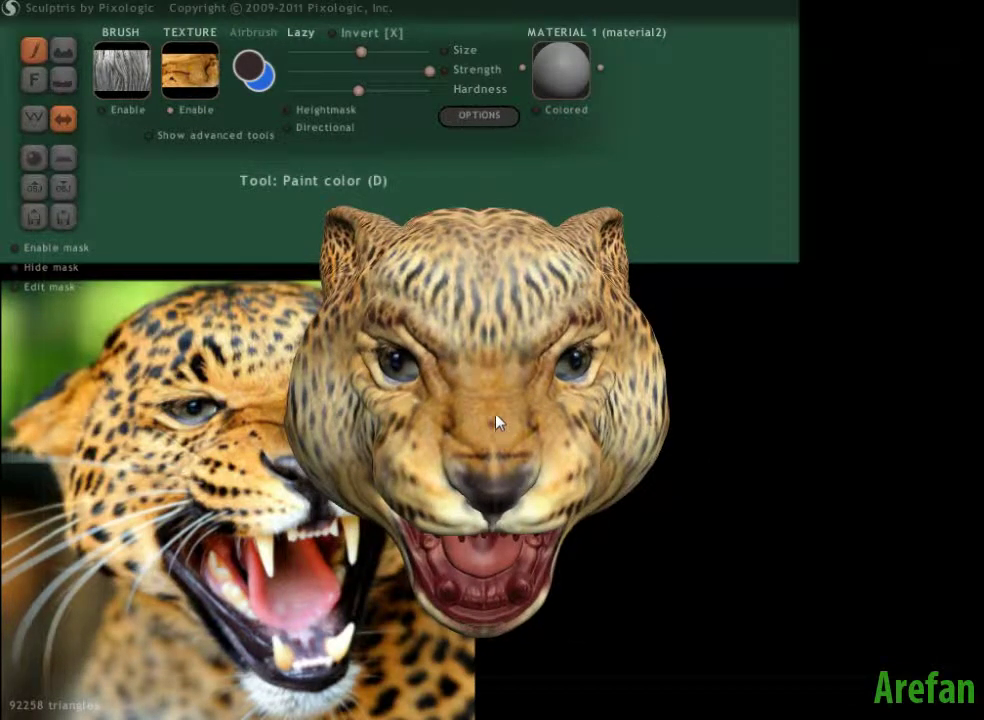
Paint the inside of the ears and the sides of the throat below the jaw with the orange nose-bridge texture.
mouse_move(260, 484)
right_down()
mouse_move(233, 455)
mouse_move(248, 433)
mouse_move(402, 448)
mouse_move(388, 500)
mouse_move(488, 468)
mouse_move(390, 462)
mouse_move(314, 450)
mouse_move(314, 441)
mouse_move(323, 448)
mouse_move(318, 492)
mouse_move(252, 482)
mouse_move(215, 495)
mouse_move(232, 488)
right_up()
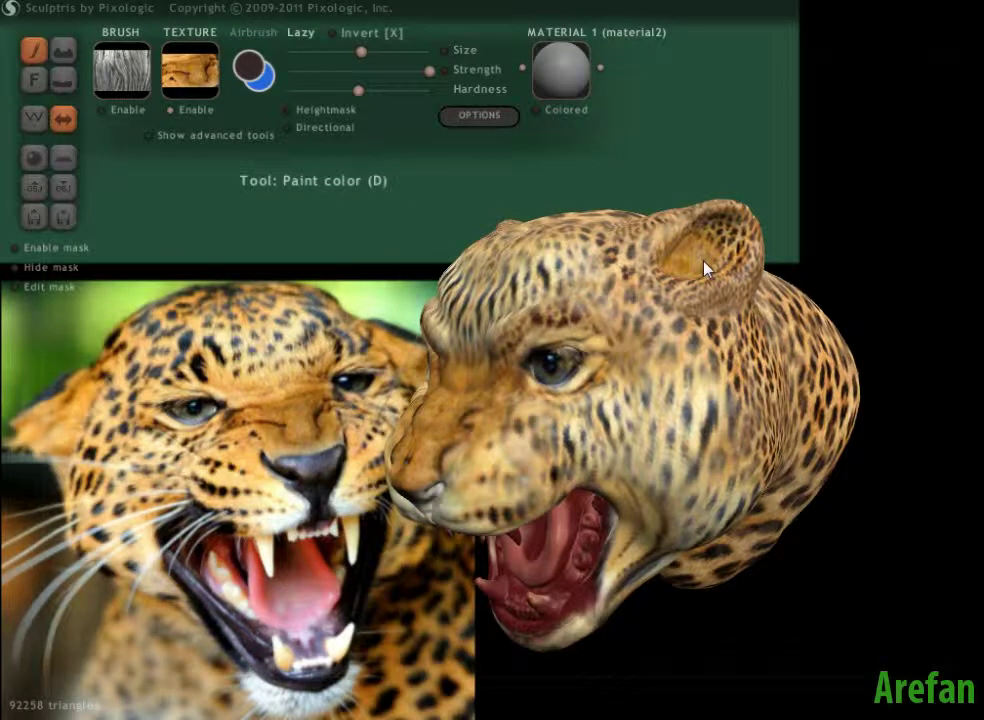
drag(726, 261, 692, 299)
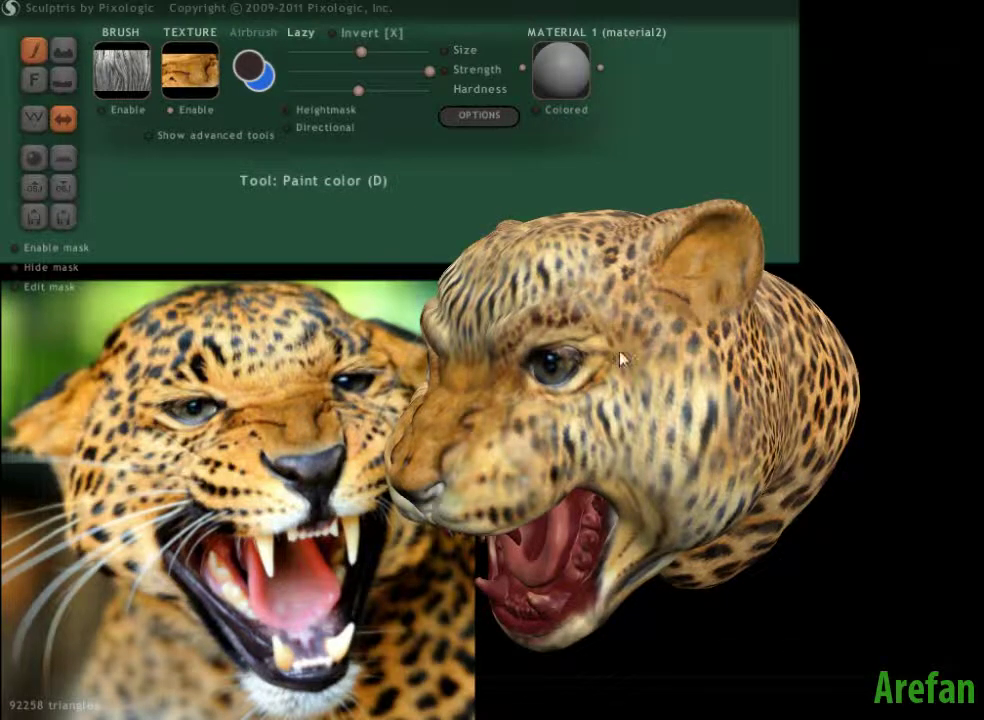
right_drag(336, 520, 683, 624)
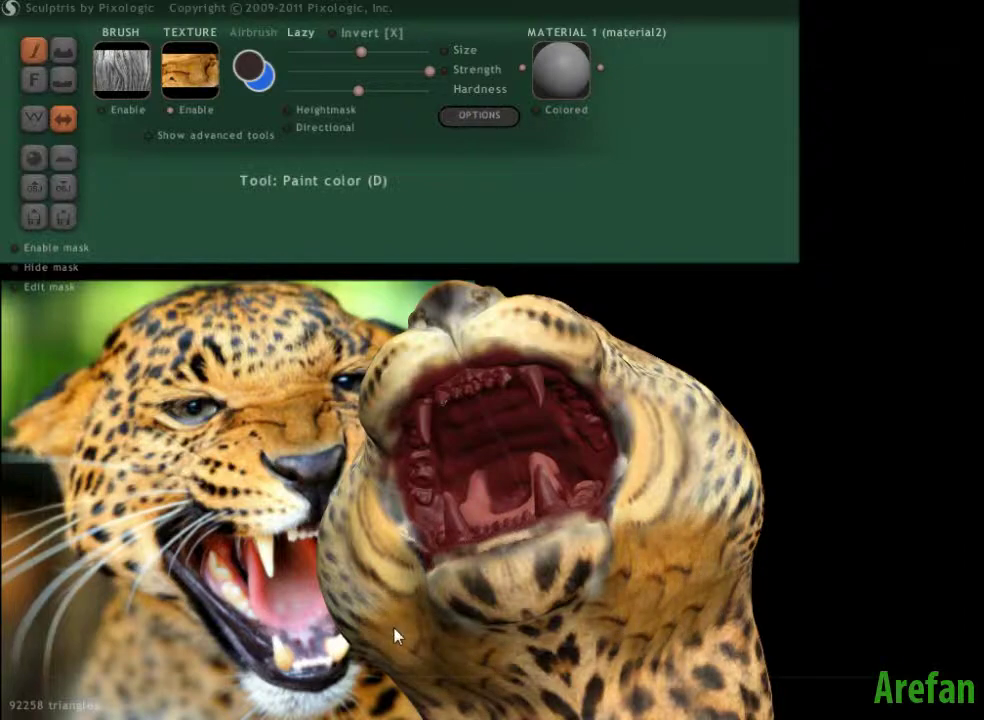
right_drag(395, 635, 313, 697)
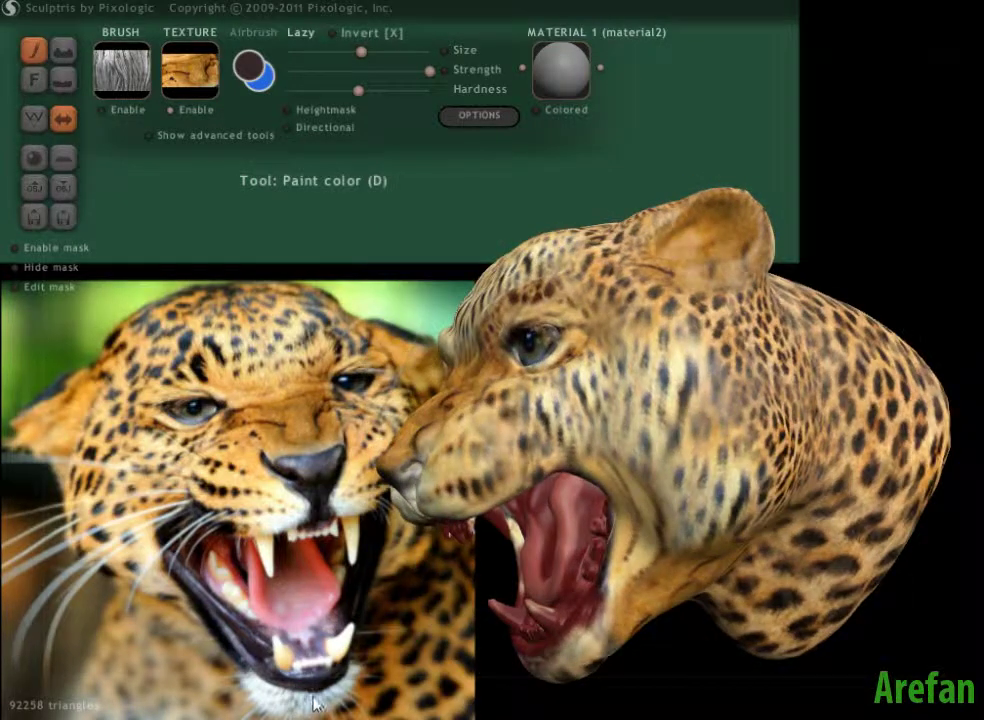